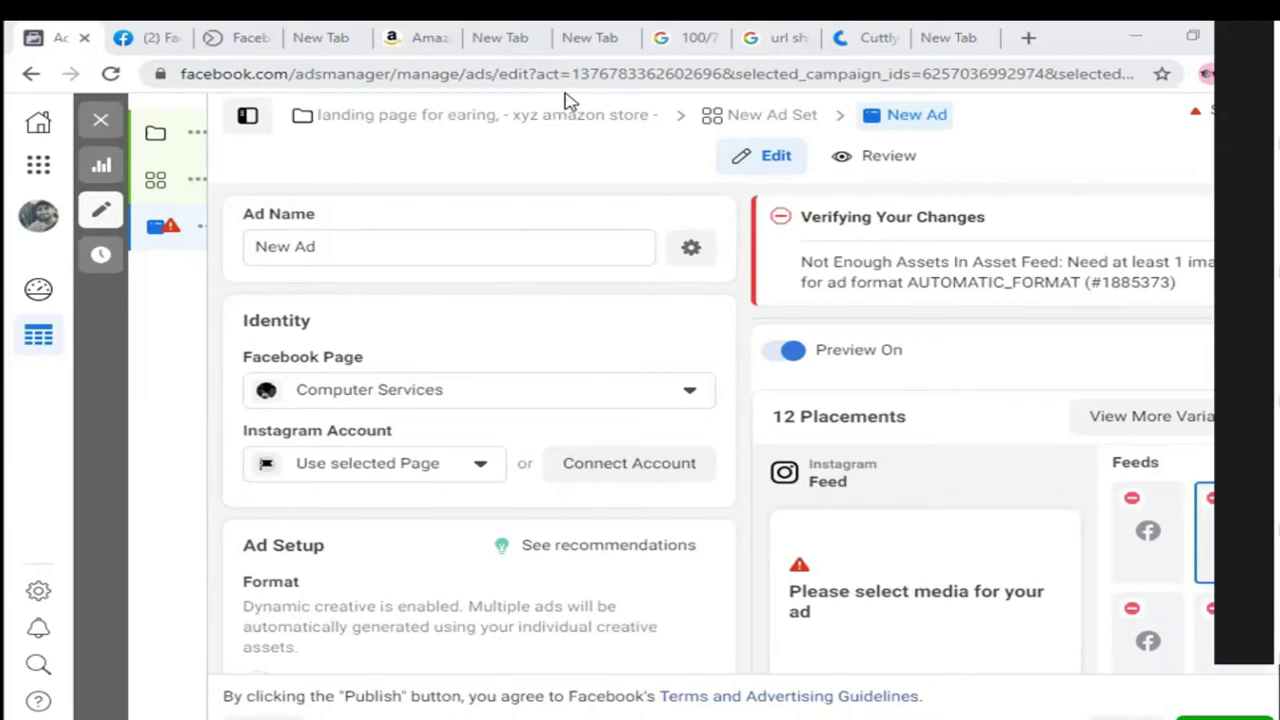
pyautogui.click(318, 37)
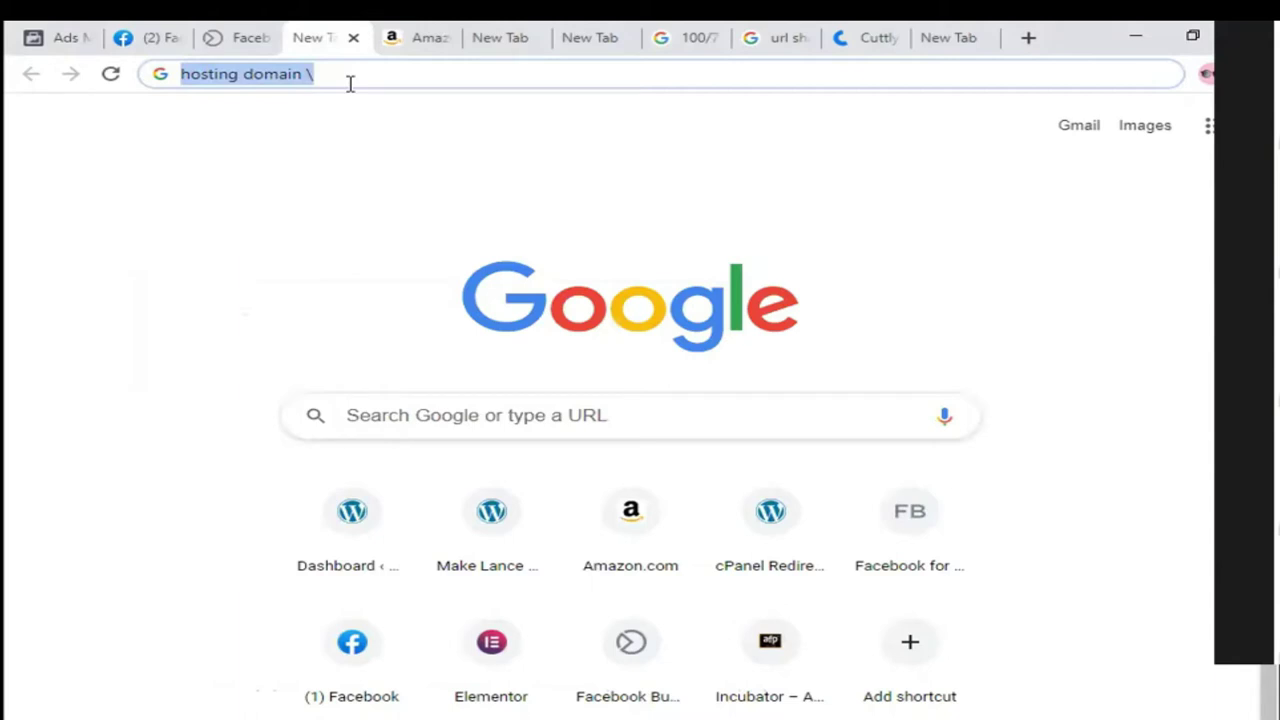
pyautogui.write('.com')
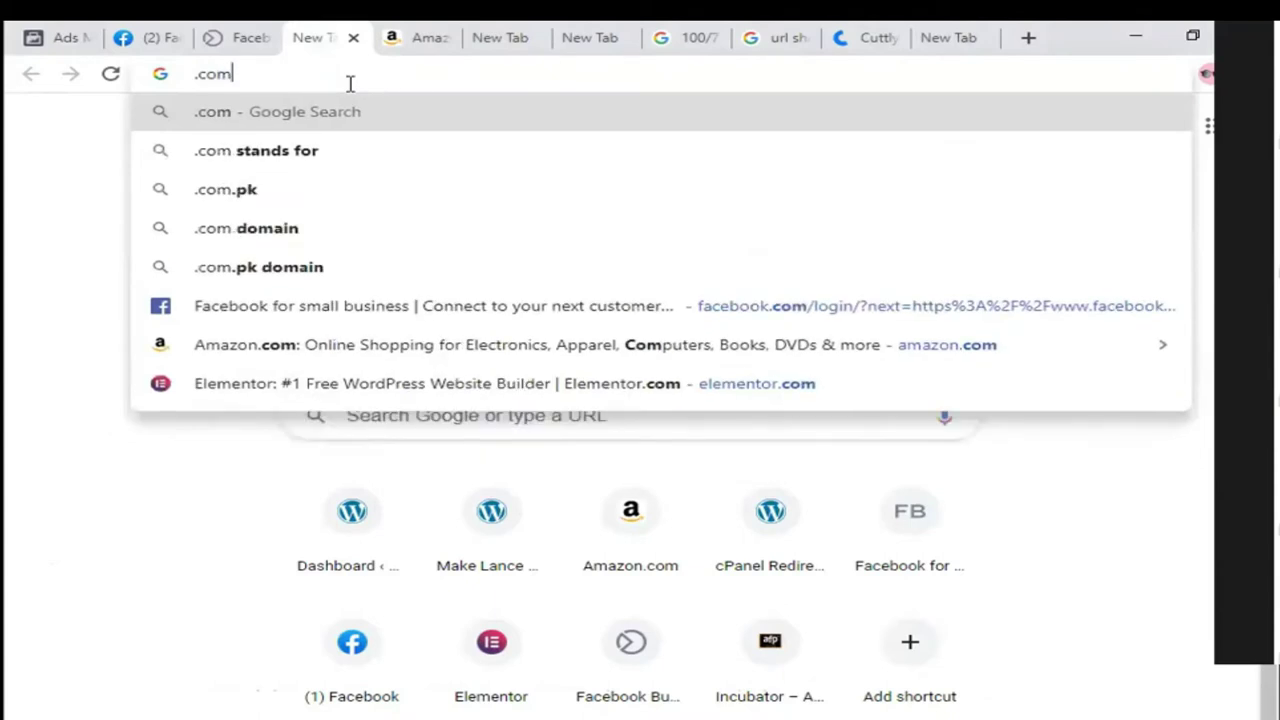
pyautogui.write('/.net')
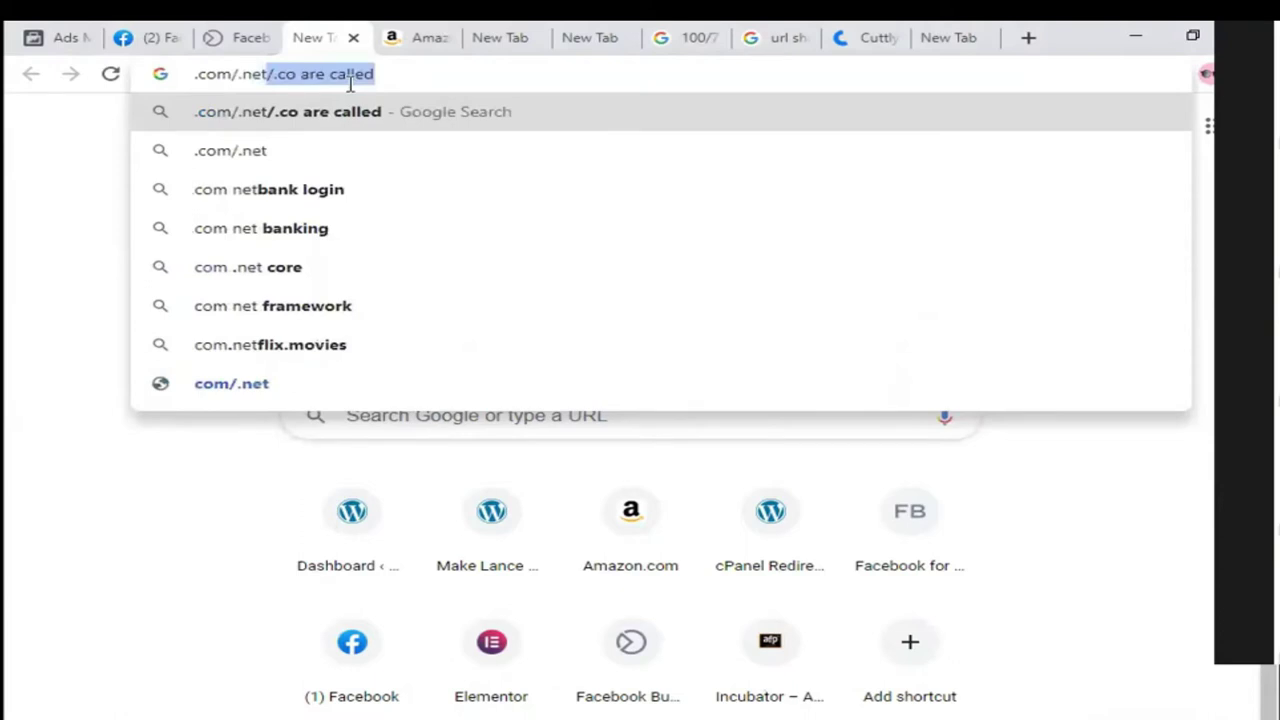
pyautogui.press('BackSpace')
pyautogui.hotkey('ctrl', 'a')
pyautogui.write('/.')
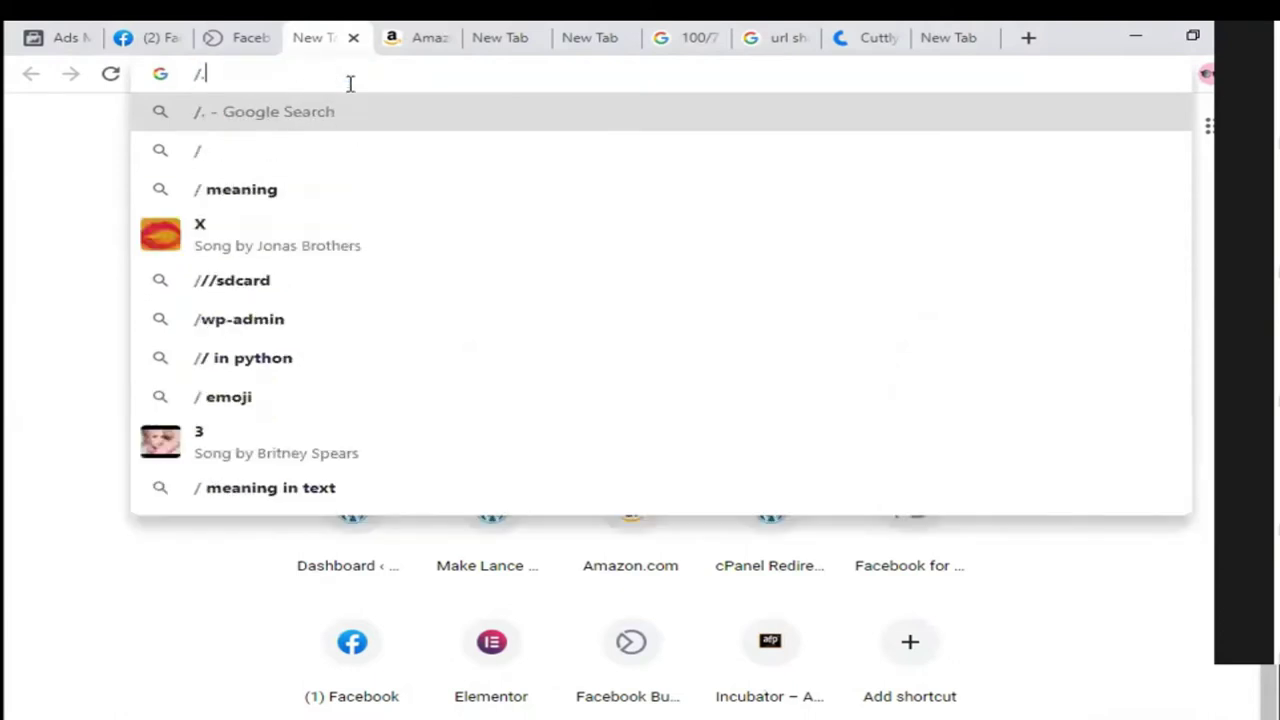
pyautogui.write('org')
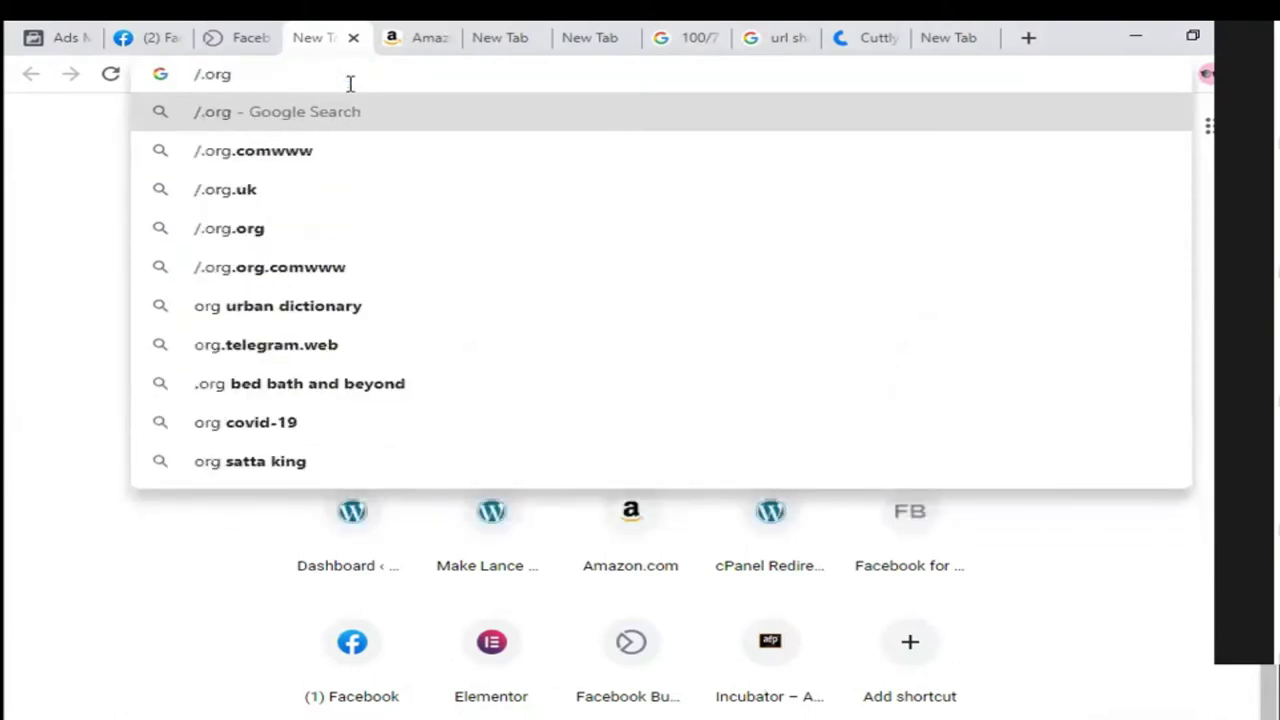
pyautogui.hotkey('ctrl', 'a')
pyautogui.click(350, 83)
pyautogui.press('BackSpace')
pyautogui.hotkey('ctrl', 'a')
pyautogui.press('BackSpace')
pyautogui.write('.com')
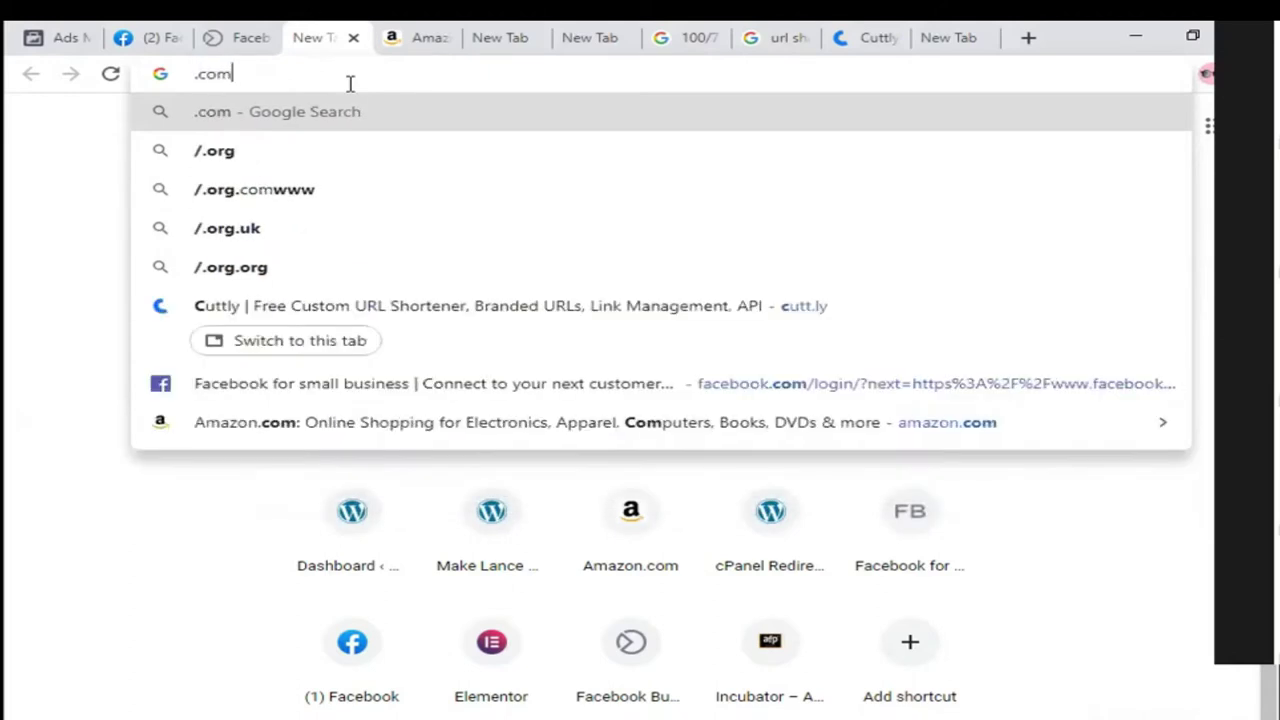
pyautogui.hotkey('ctrl', 'a')
pyautogui.press('BackSpace')
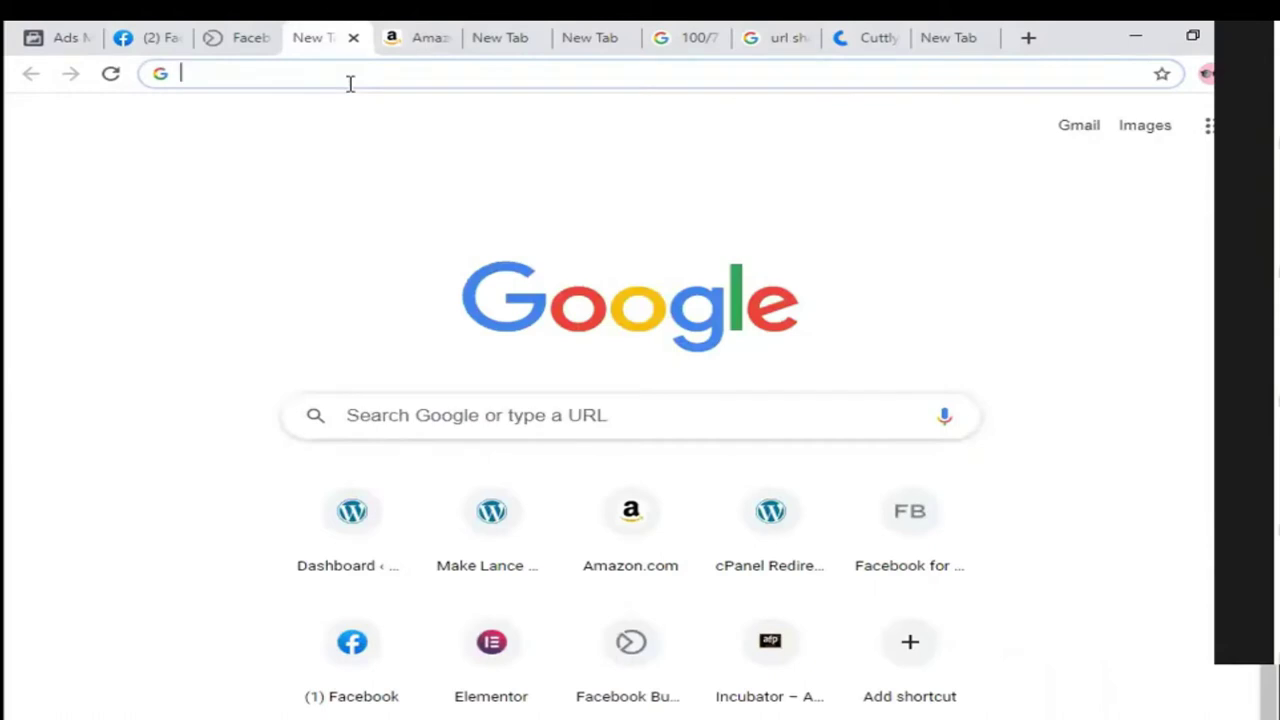
# Step: Open google.com, search for "jewellery" and look through the websites in the results
pyautogui.write('google.com')
pyautogui.press('Return')
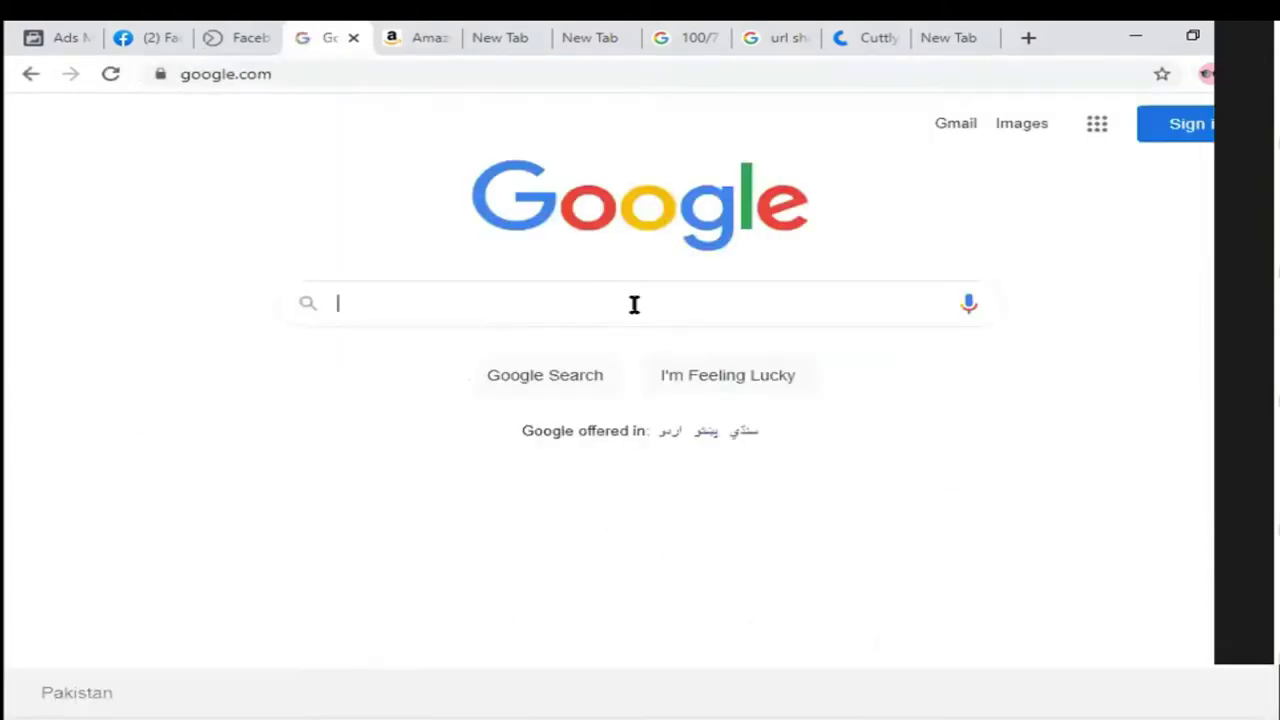
pyautogui.click(634, 304)
pyautogui.write('jewe')
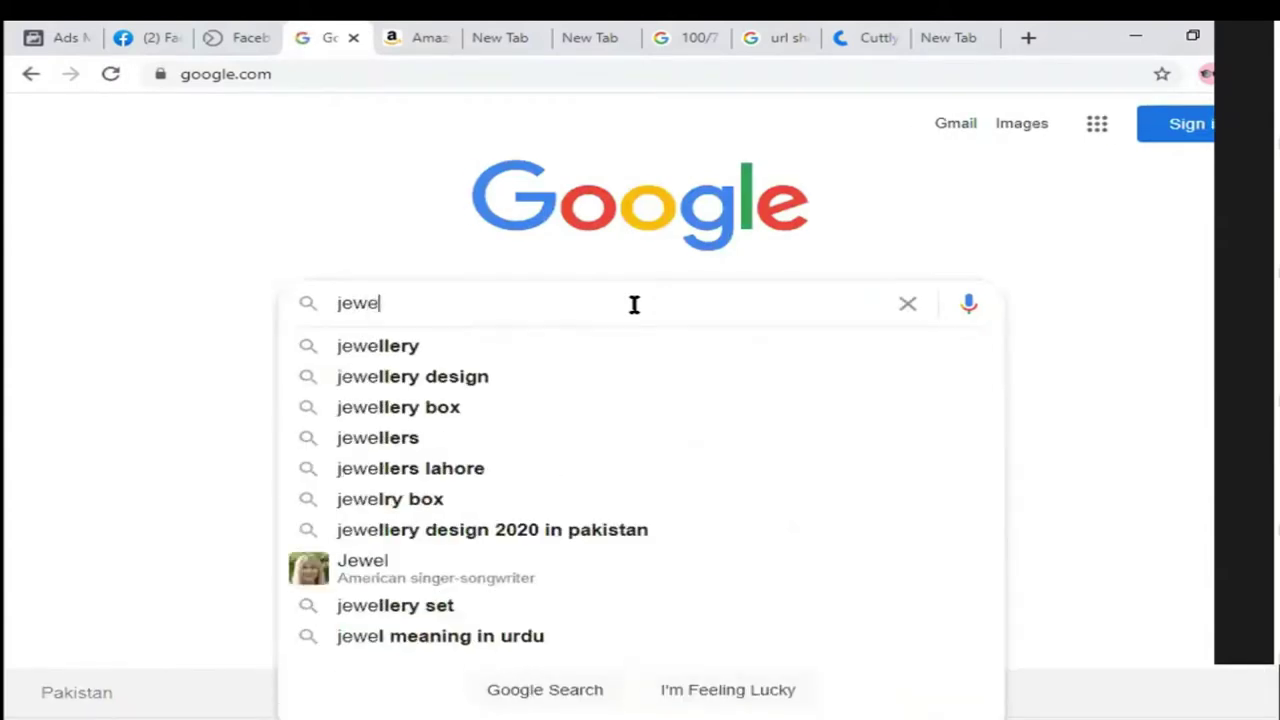
pyautogui.press('Down')
pyautogui.press('Return')
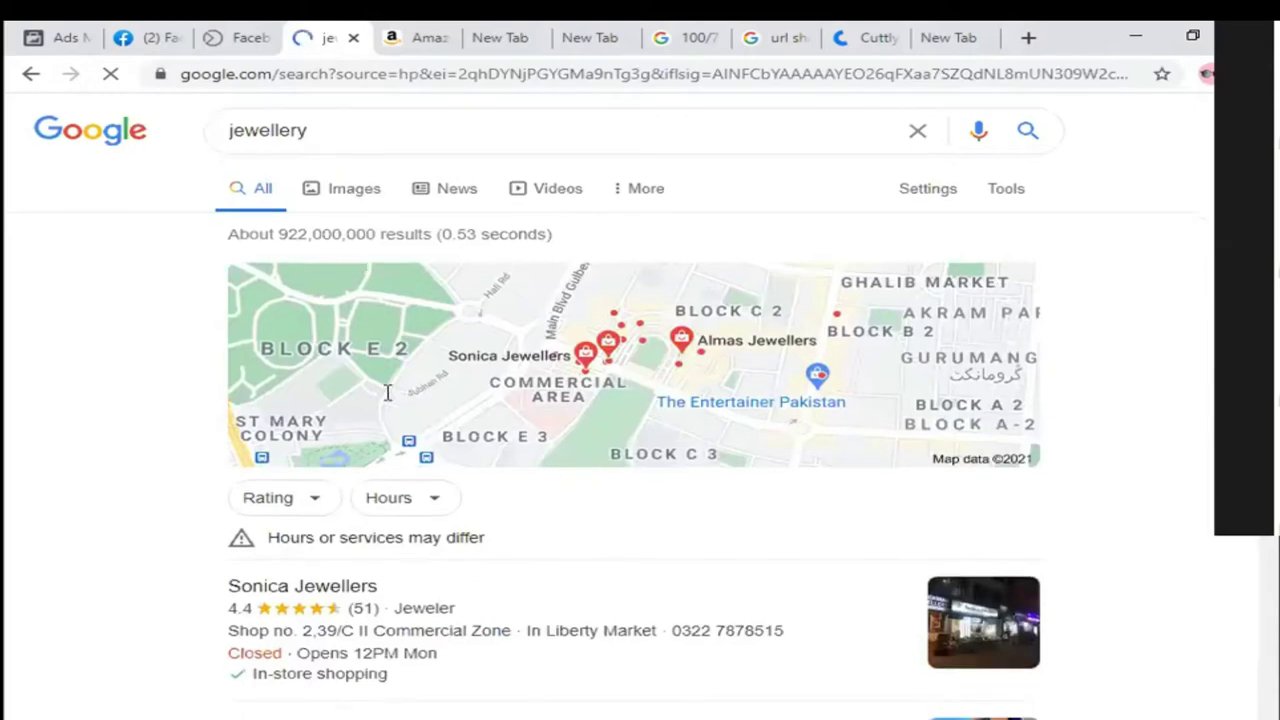
pyautogui.scroll(-7, 425, 510)
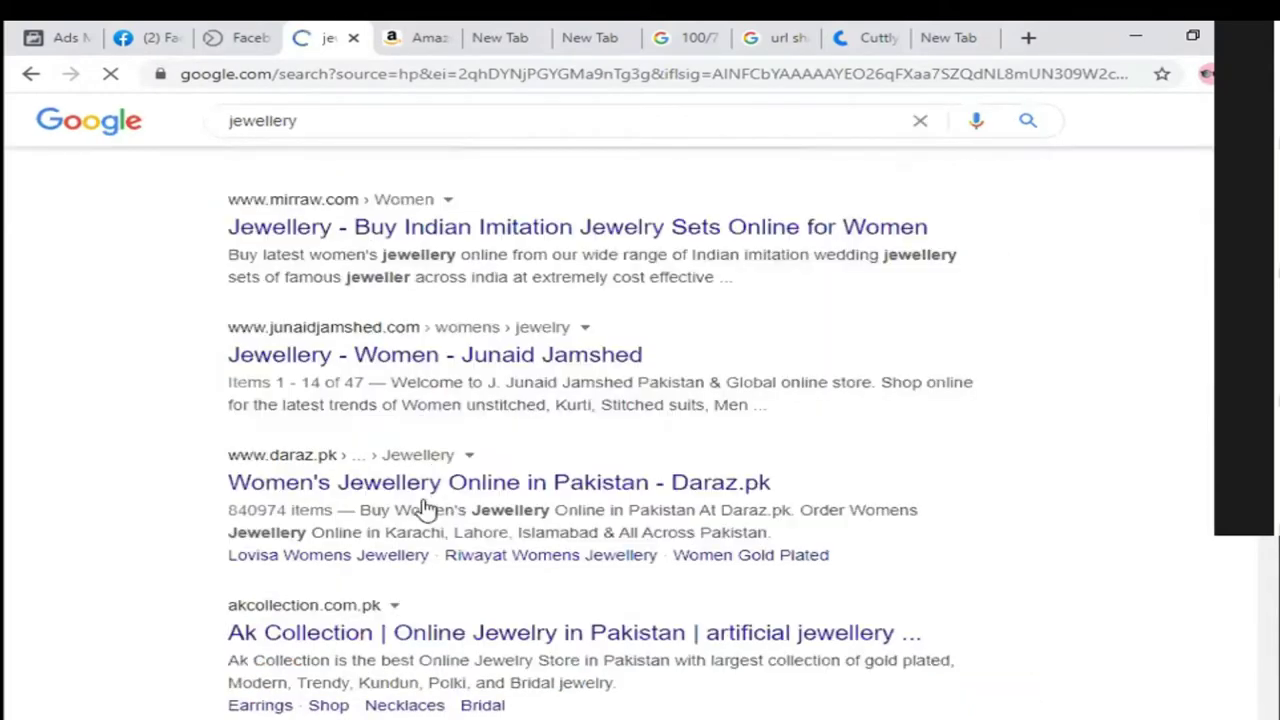
pyautogui.scroll(-4, 429, 200)
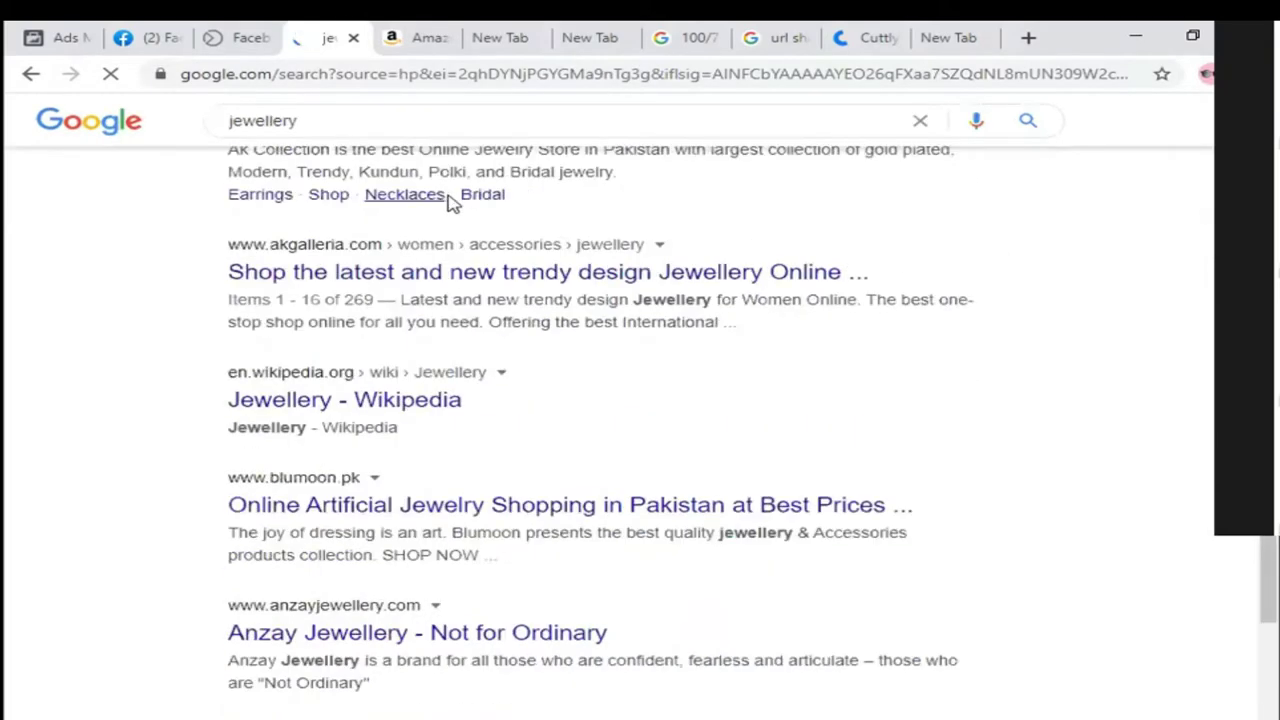
pyautogui.scroll(10, 462, 175)
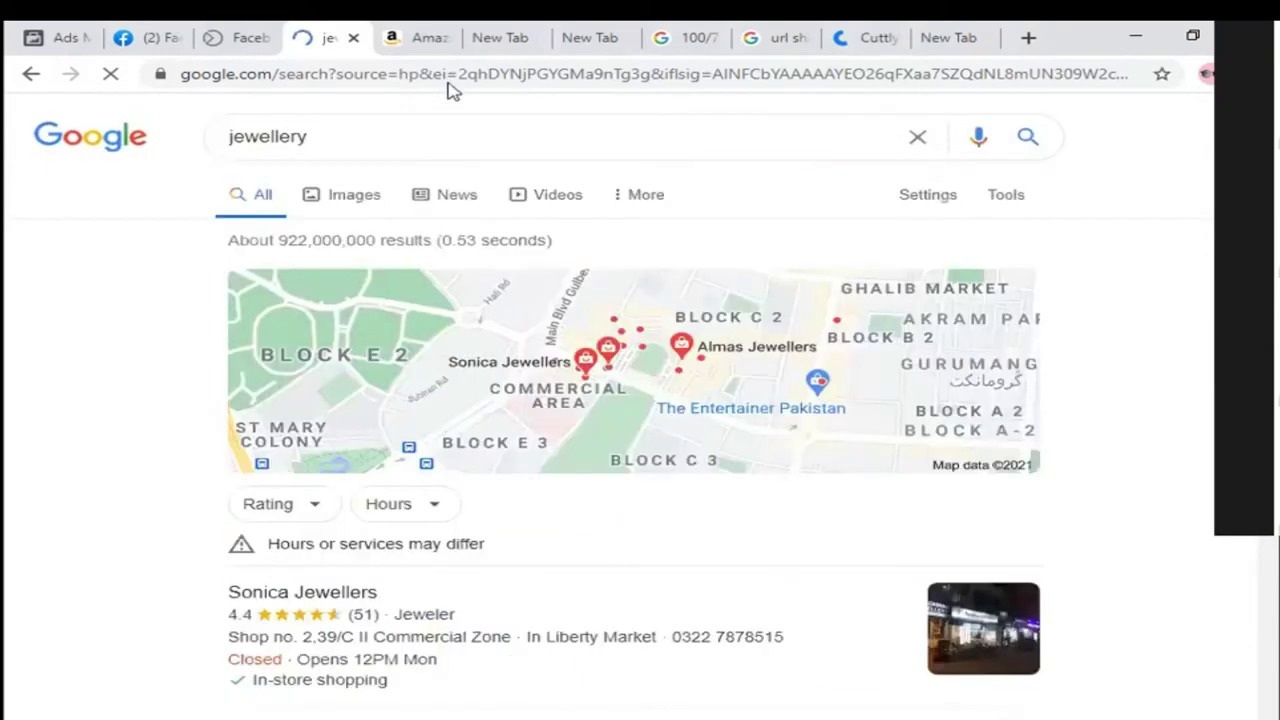
# Step: Search for "namemesh" and open the Name Mesh website from the results
pyautogui.click(449, 82)
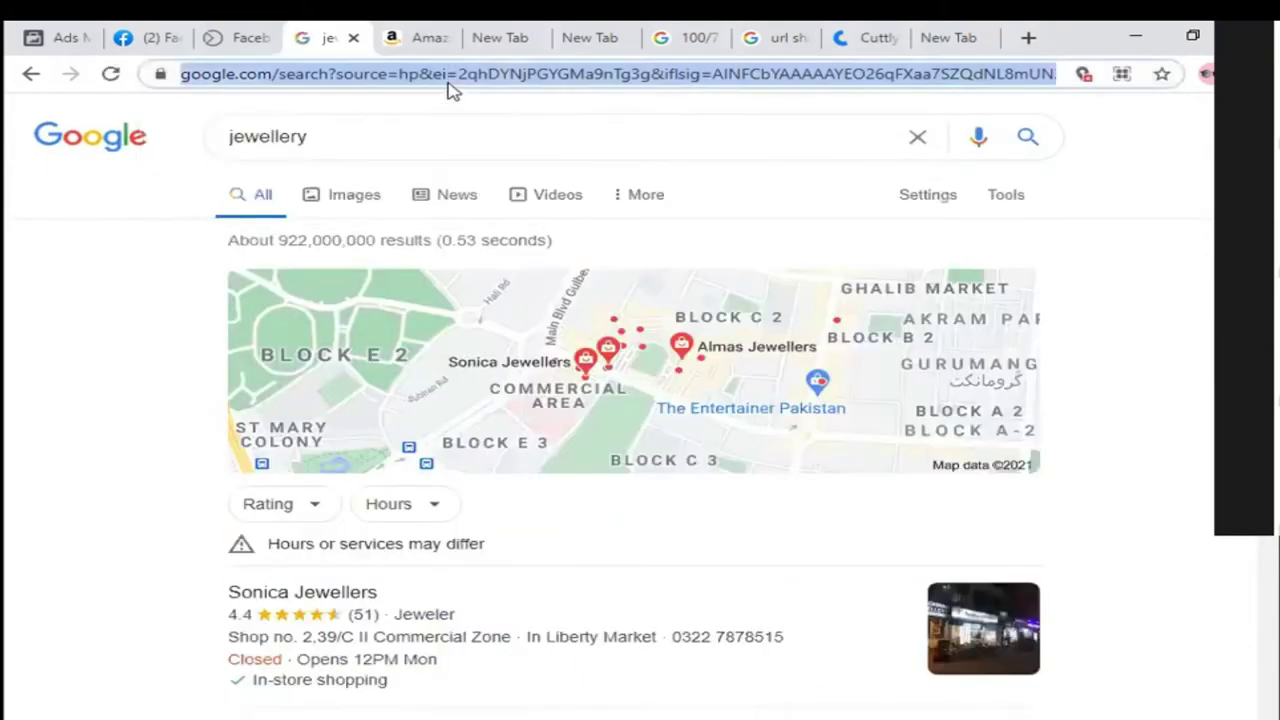
pyautogui.write('name')
pyautogui.press('Return')
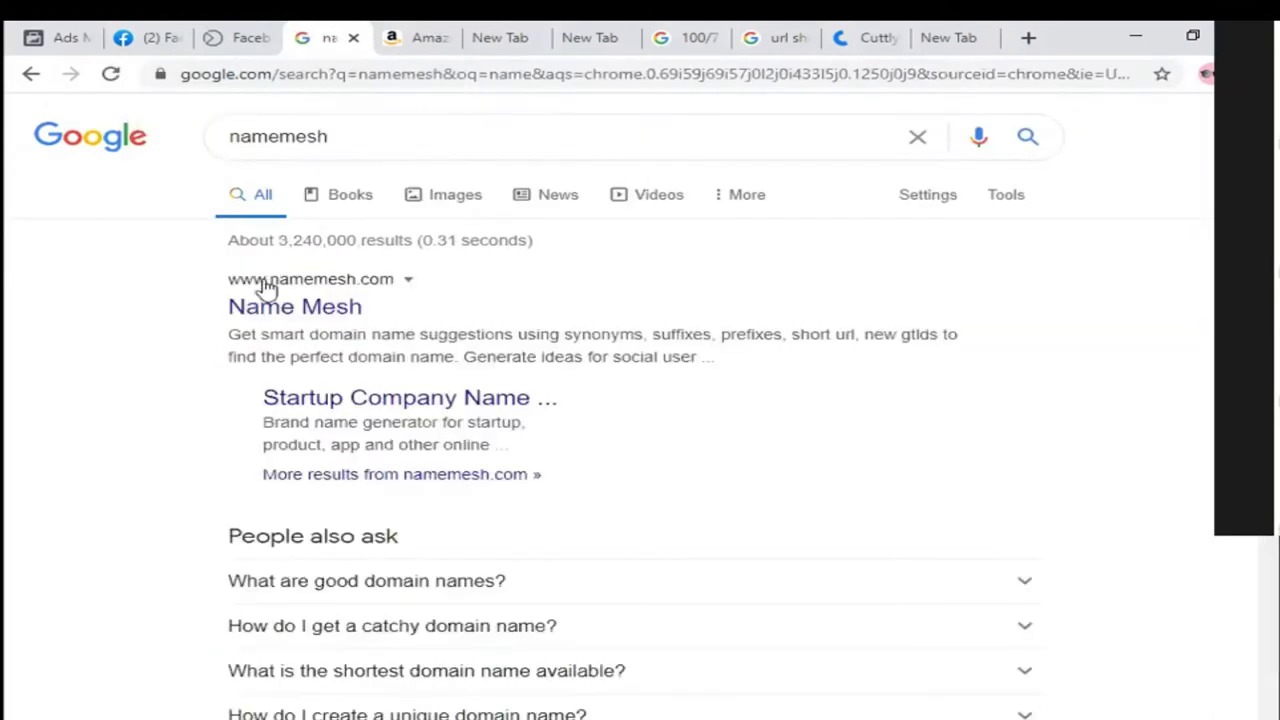
pyautogui.click(283, 306)
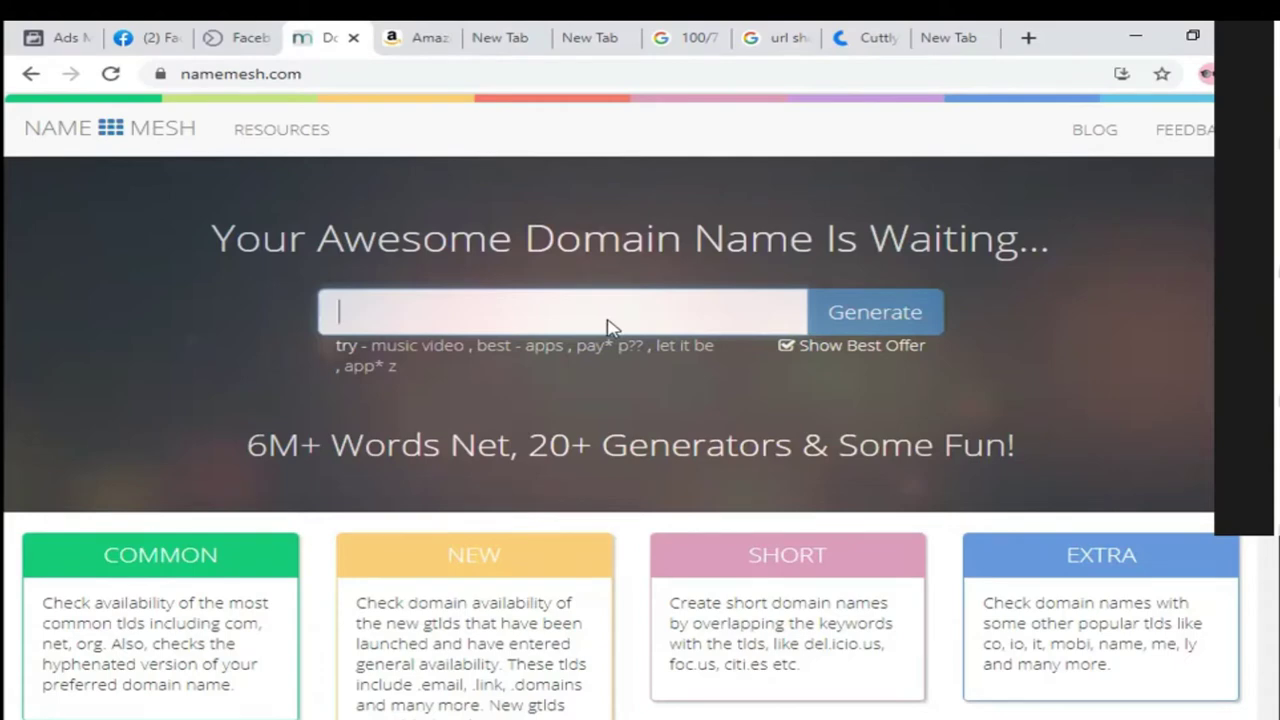
pyautogui.write('fashion')
pyautogui.hotkey('ctrl', 'a')
pyautogui.press('BackSpace')
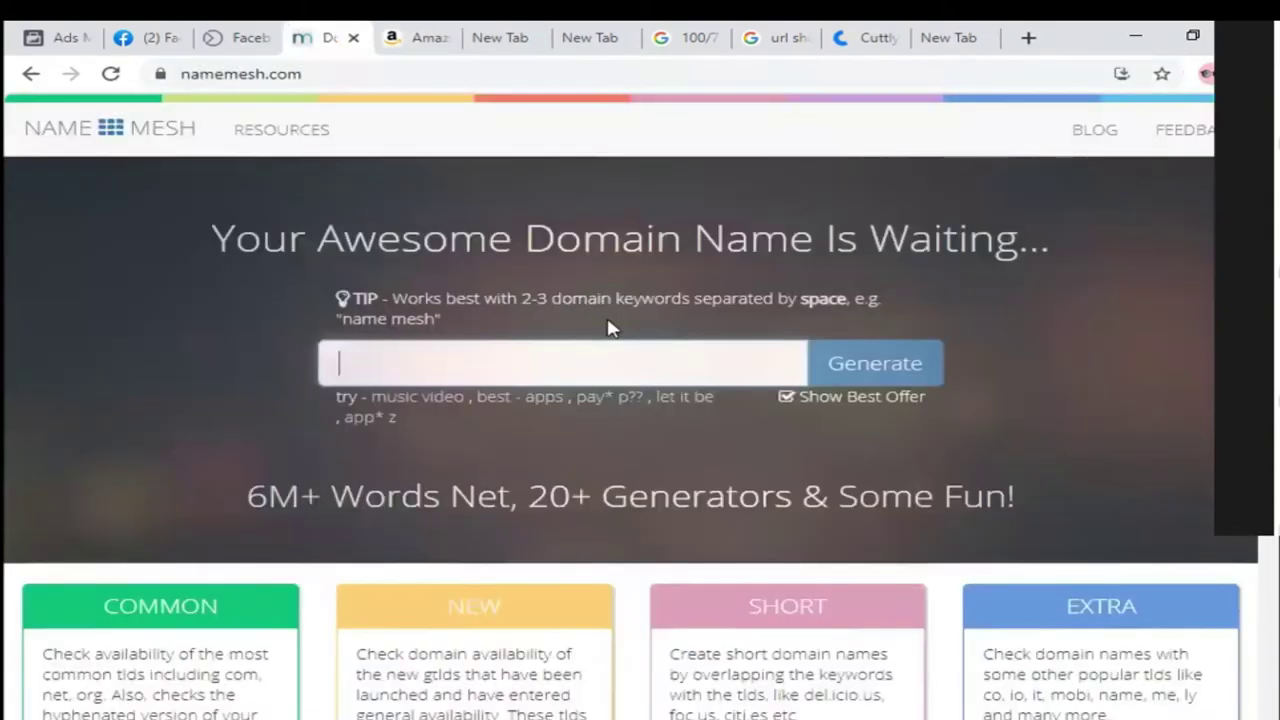
pyautogui.write('Jewlery')
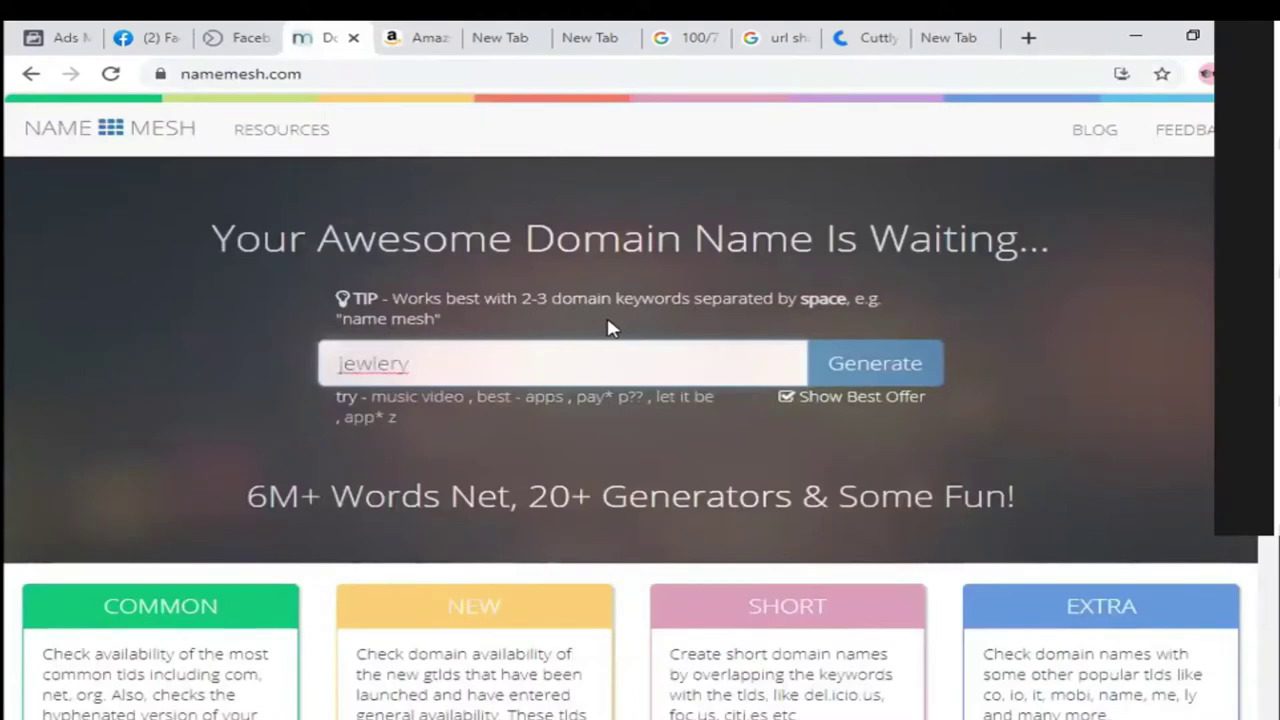
pyautogui.hotkey('ctrl', 'a')
pyautogui.press('BackSpace')
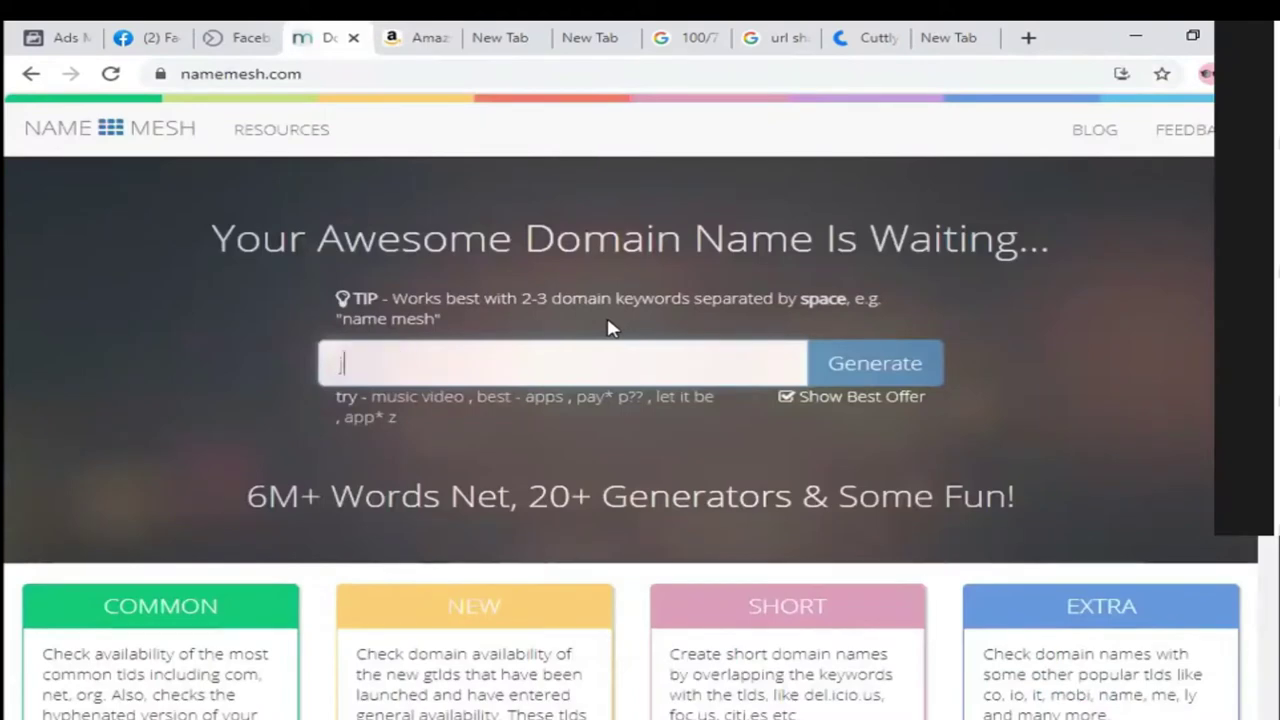
# Step: Generate domain name suggestions for the keyword "jewelery"
pyautogui.write('jewelery')
pyautogui.press('Return')
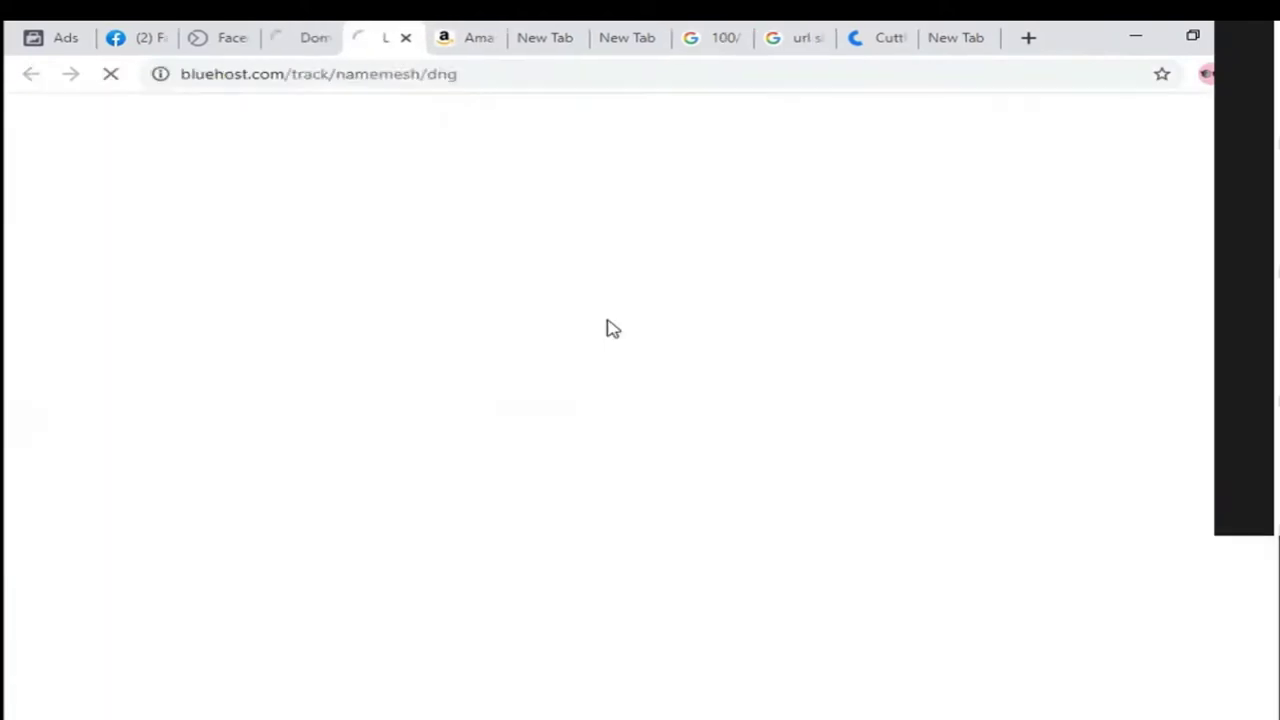
# Step: Open godaddy.com in a new browser tab
pyautogui.hotkey('ctrl', 't')
pyautogui.write('g')
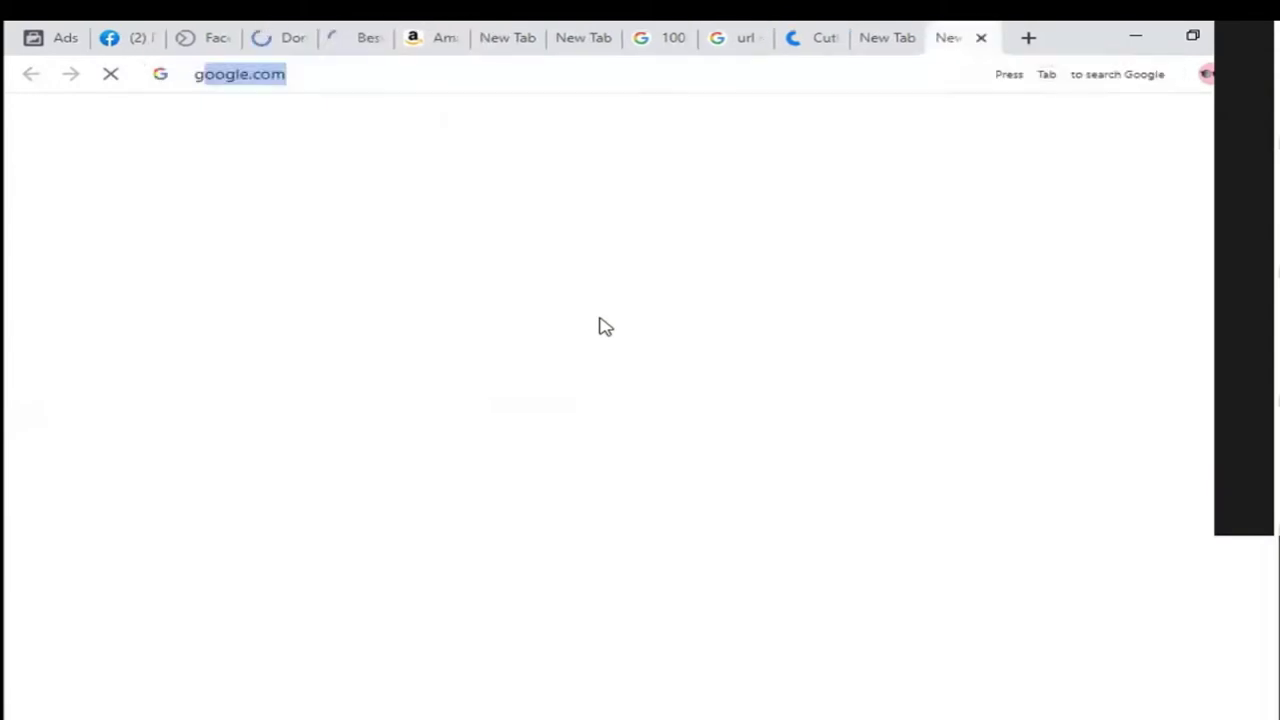
pyautogui.write('odaddy.co')
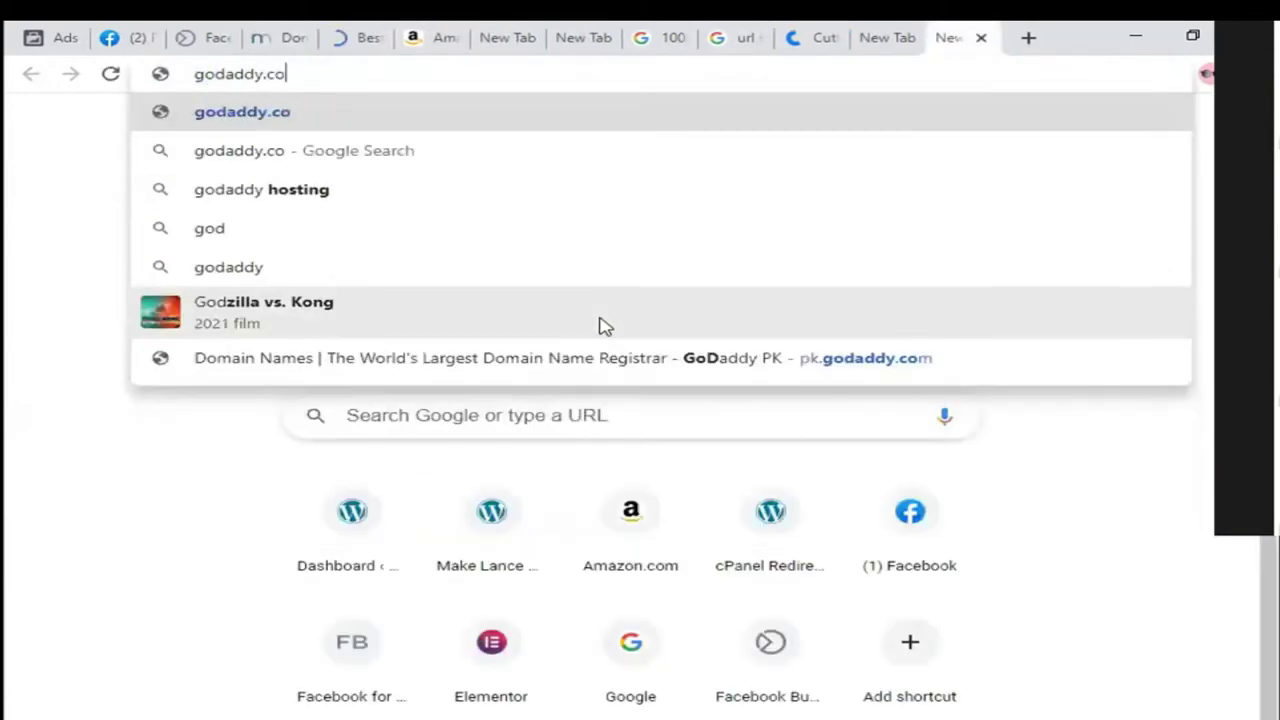
pyautogui.write('m')
pyautogui.press('Return')
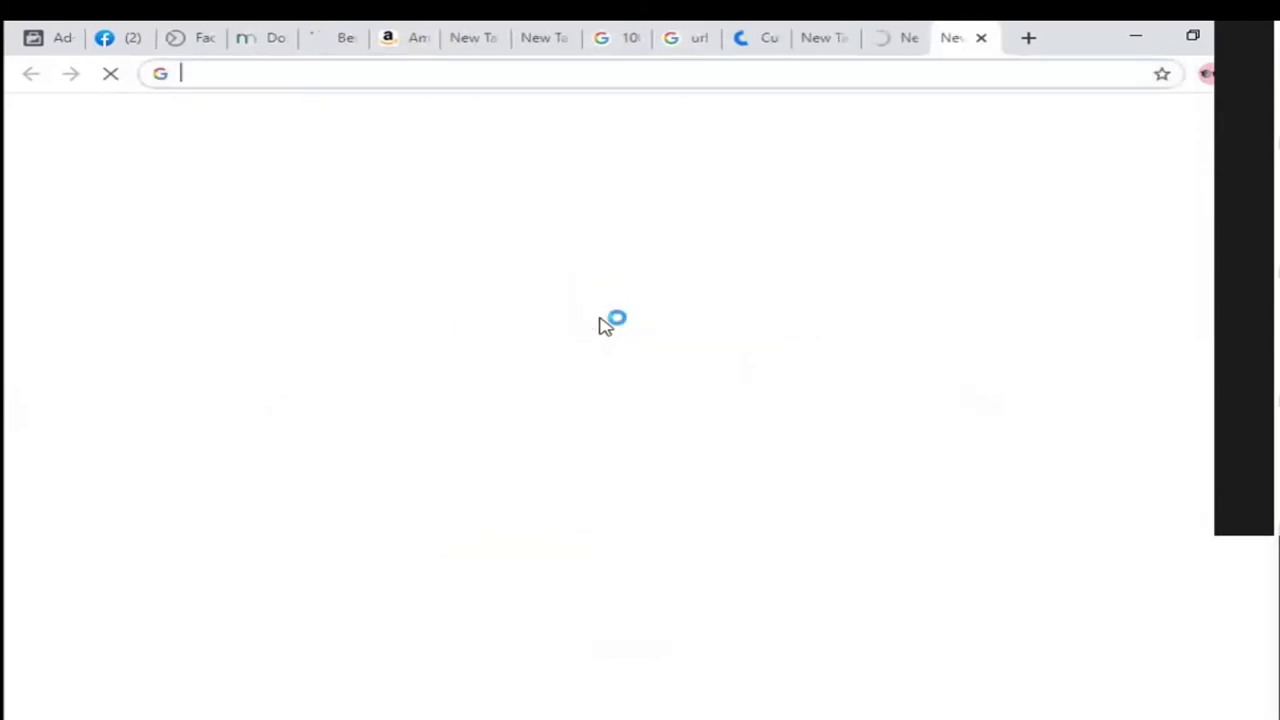
# Step: Open hostgator.com in another new browser tab
pyautogui.write('host')
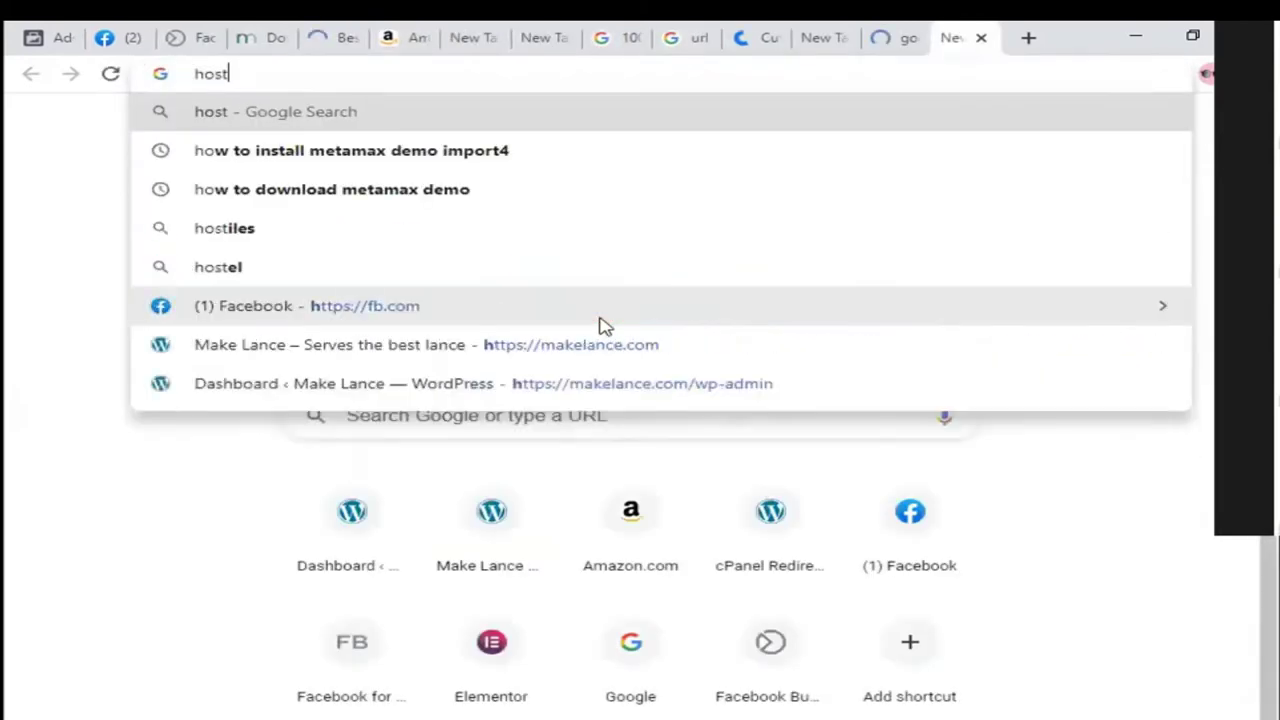
pyautogui.write('gator')
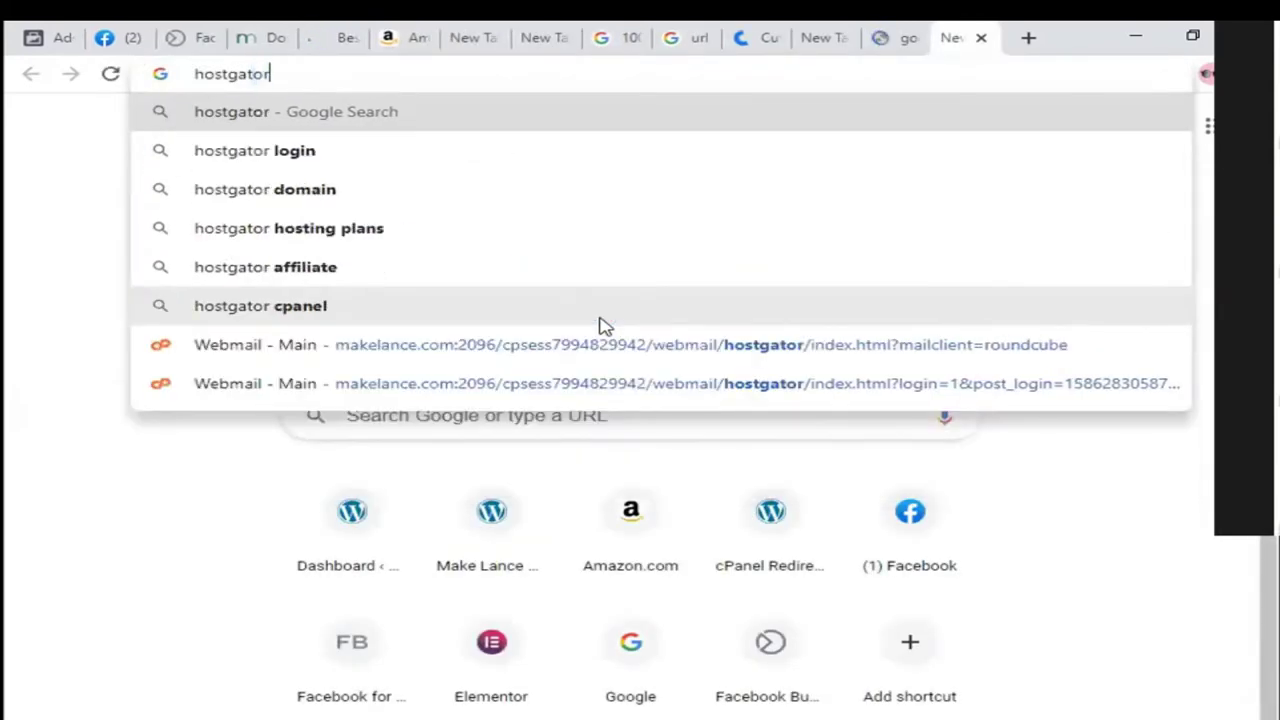
pyautogui.write('.com')
pyautogui.press('Return')
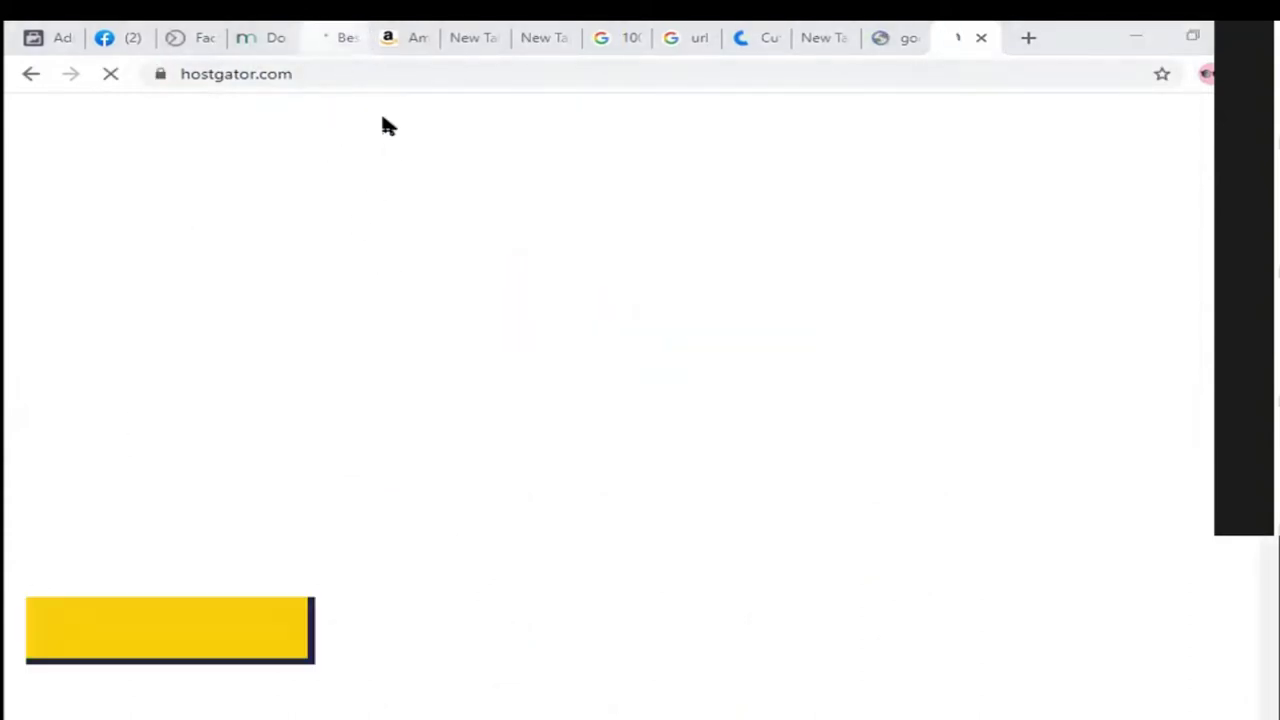
# Step: Return to the Name Mesh results for "jewelery" and examine the suggested domains in the New category
pyautogui.click(335, 37)
pyautogui.click(260, 37)
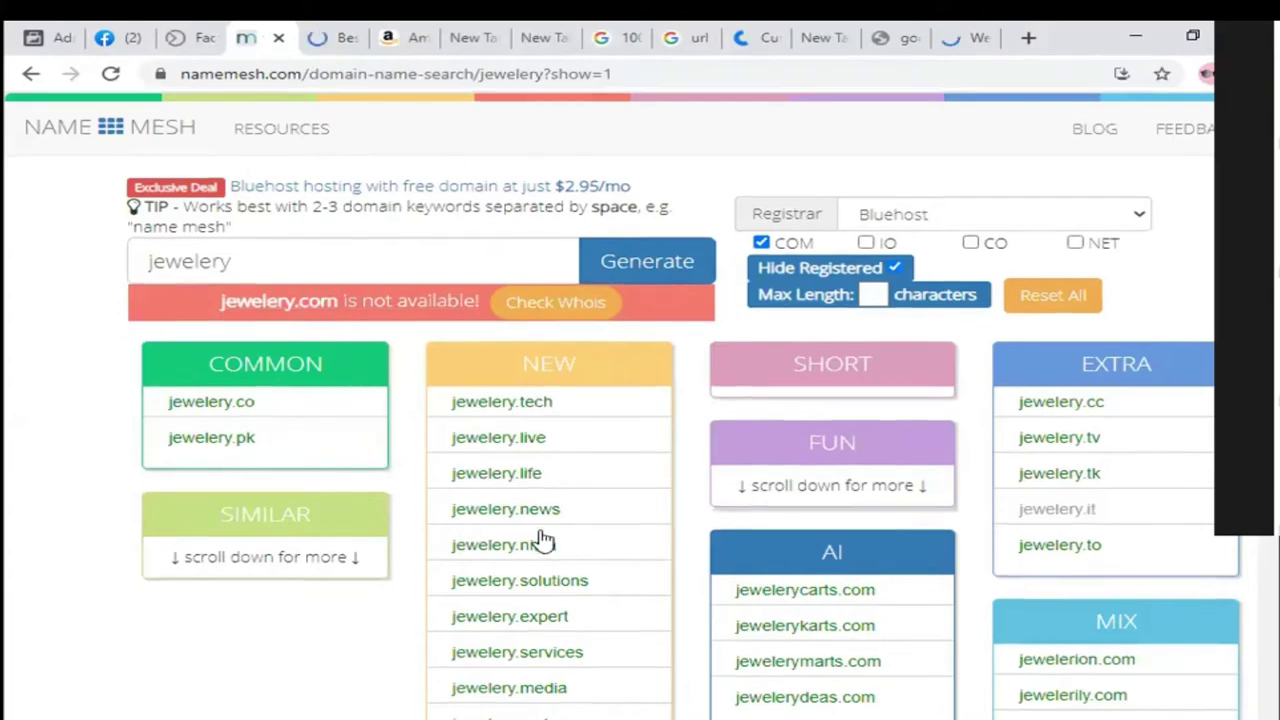
pyautogui.scroll(-2, 535, 450)
pyautogui.scroll(-1, 525, 555)
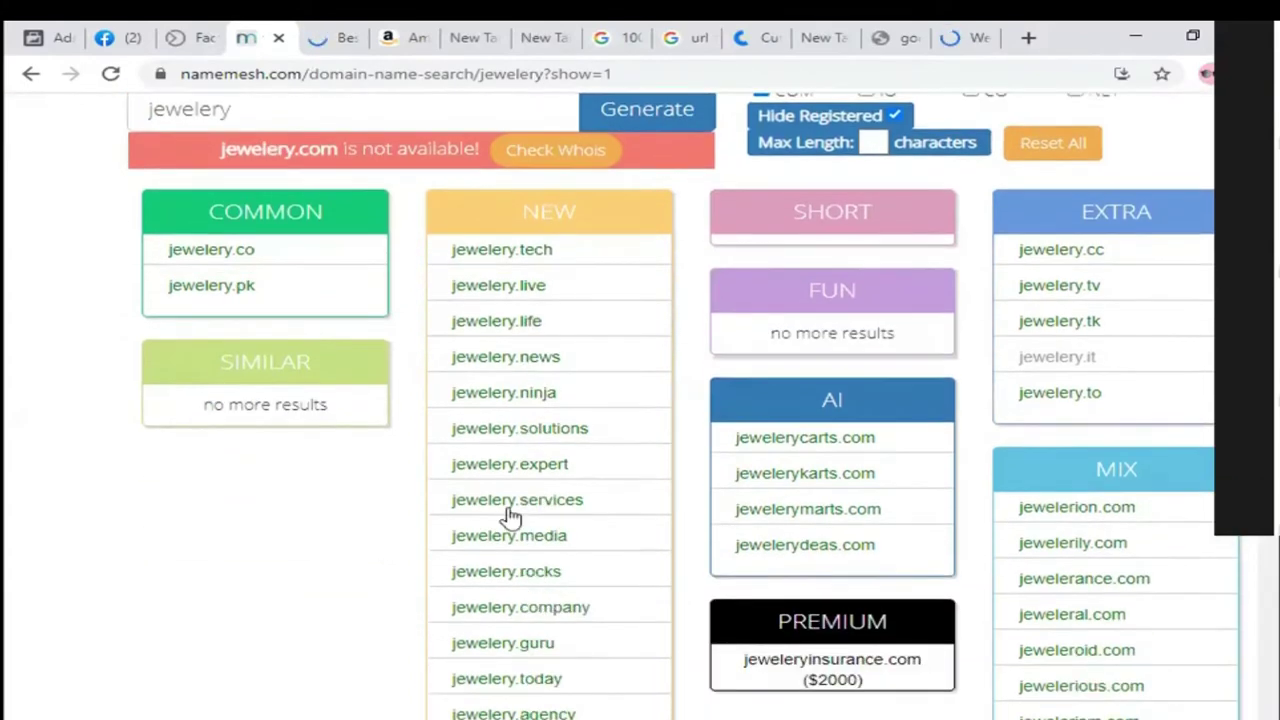
pyautogui.scroll(-3, 512, 520)
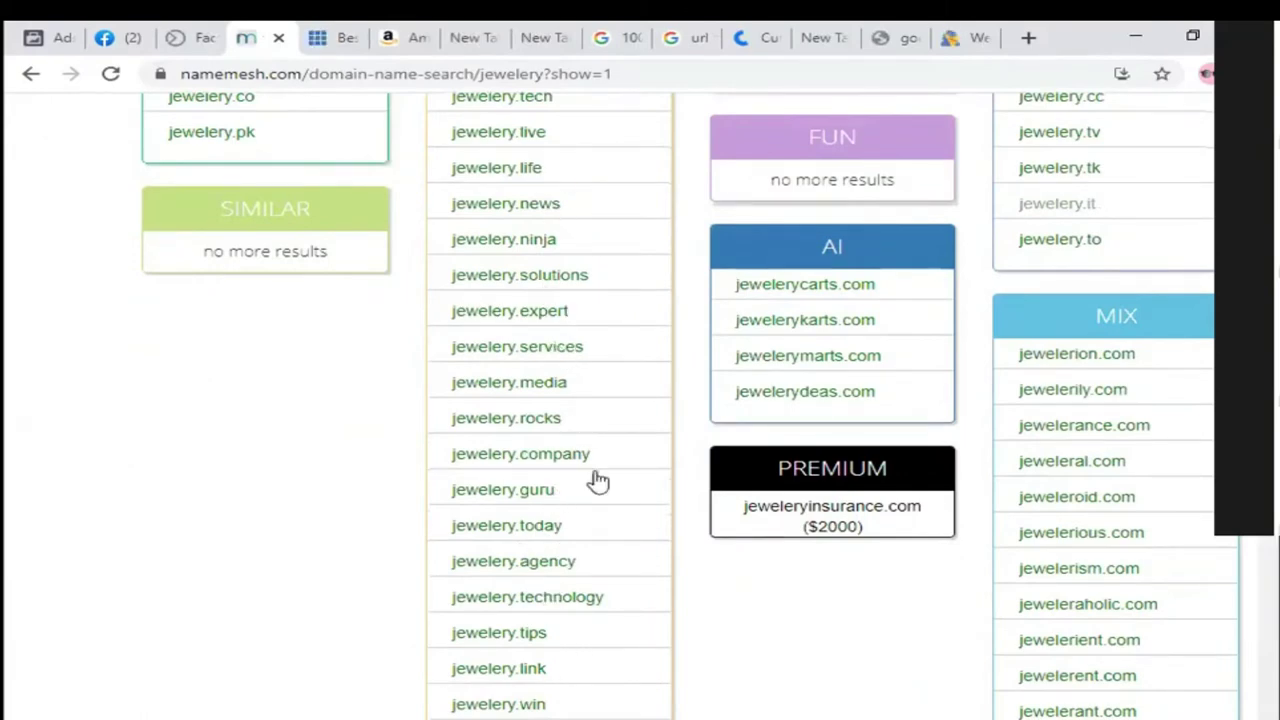
pyautogui.scroll(-3, 572, 655)
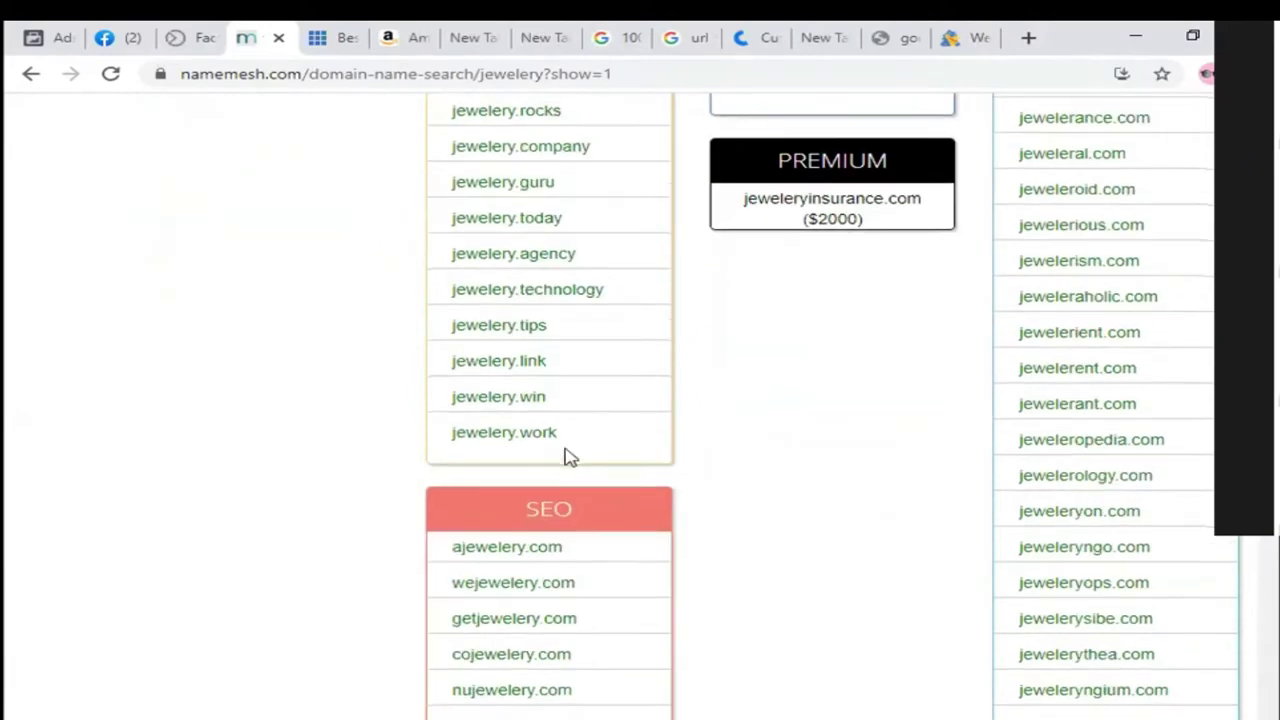
# Step: Highlight the SEO category heading and examine the .com domains suggested beneath it
pyautogui.scroll(-3, 566, 457)
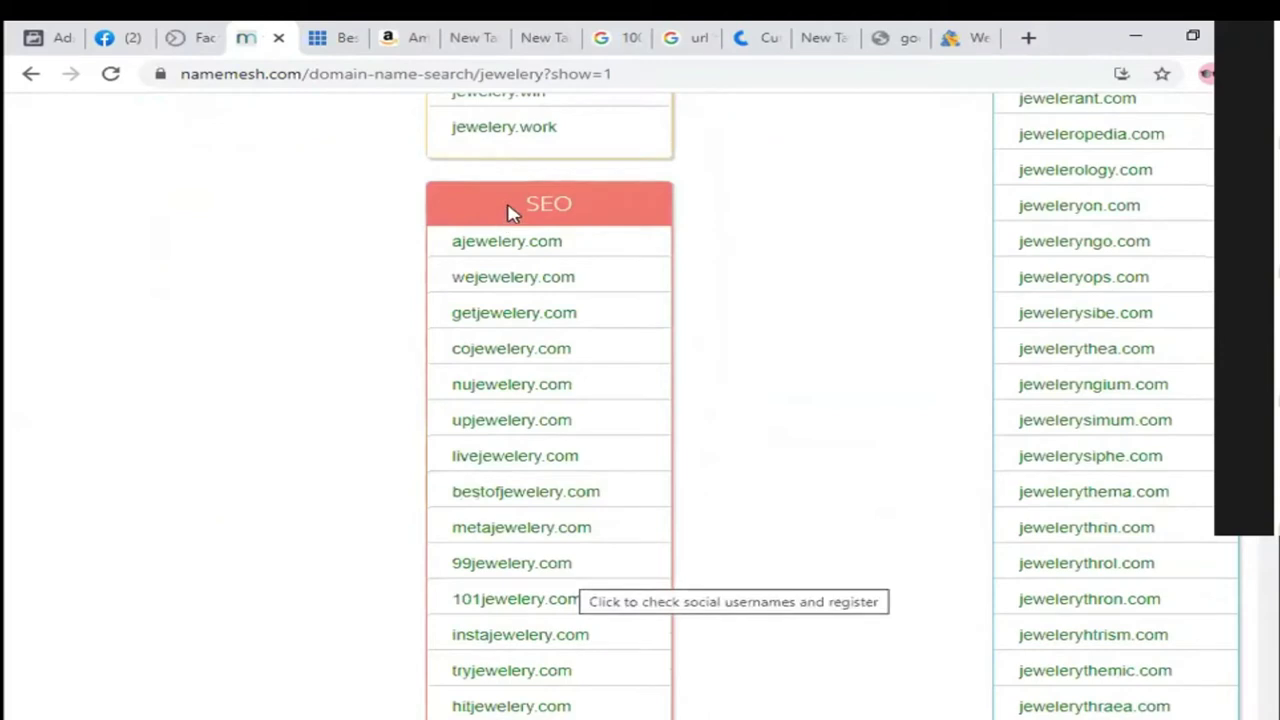
pyautogui.moveTo(522, 204); pyautogui.dragTo(590, 206)
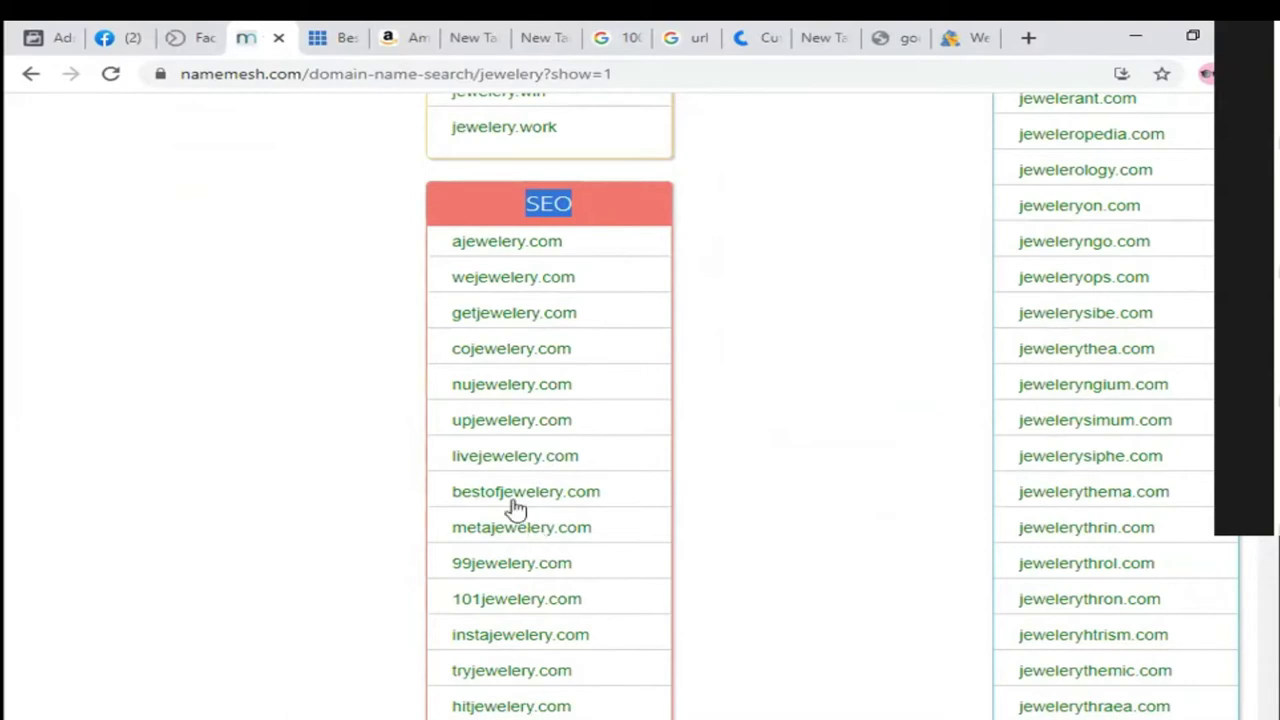
pyautogui.scroll(-2, 520, 510)
pyautogui.scroll(-3, 530, 543)
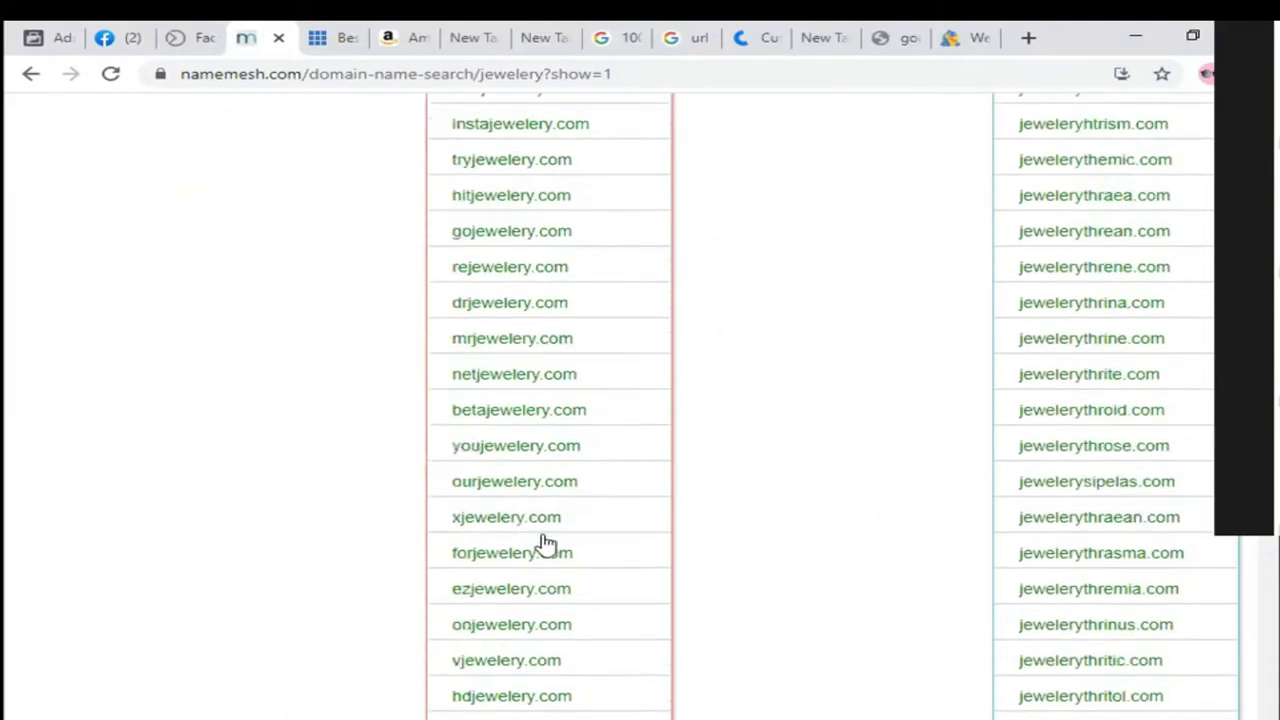
pyautogui.scroll(-1, 545, 560)
pyautogui.scroll(-3, 528, 485)
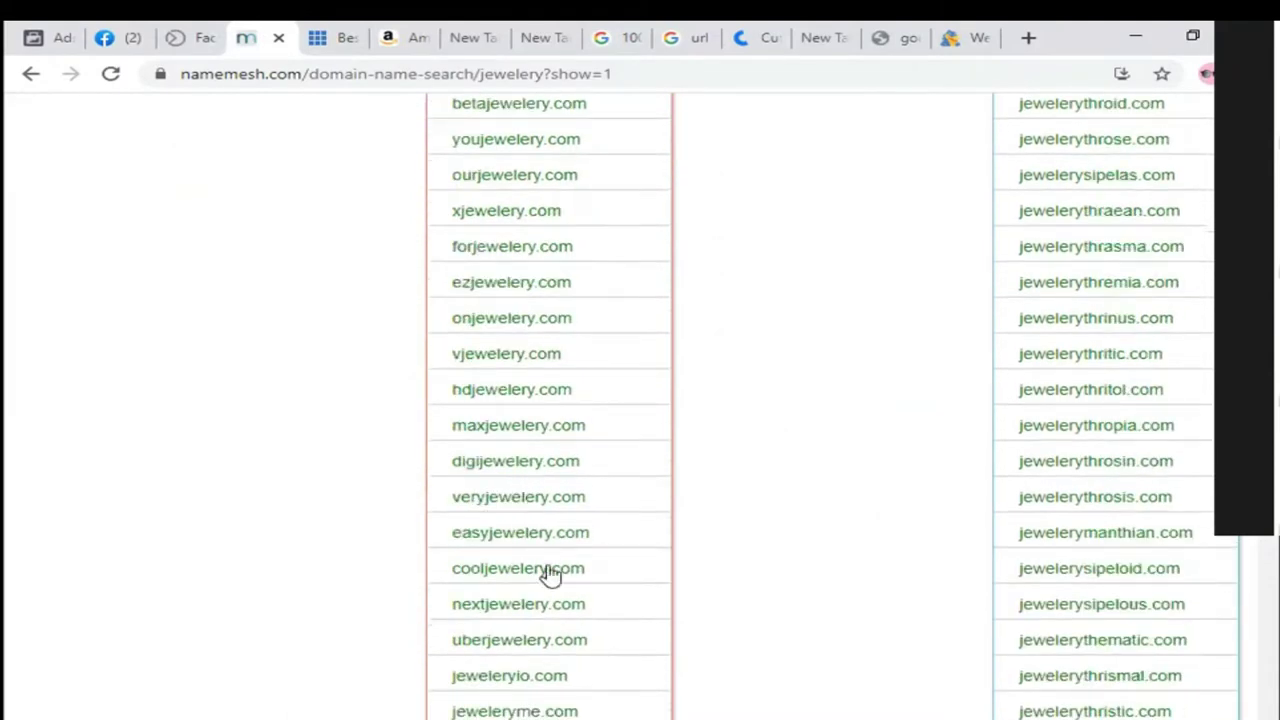
pyautogui.scroll(-2, 538, 585)
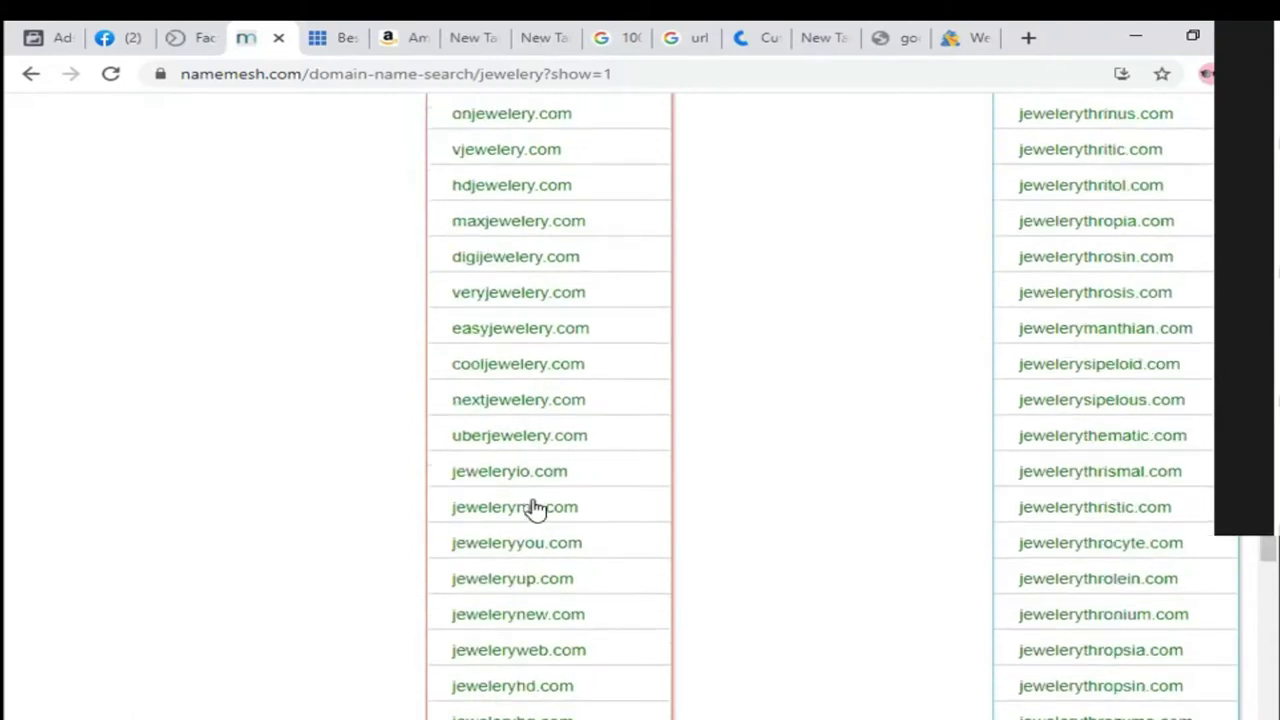
# Step: Open the availability details for ourjewelery.com from the SEO suggestions and return to them from the bluehost page
pyautogui.scroll(5, 535, 510)
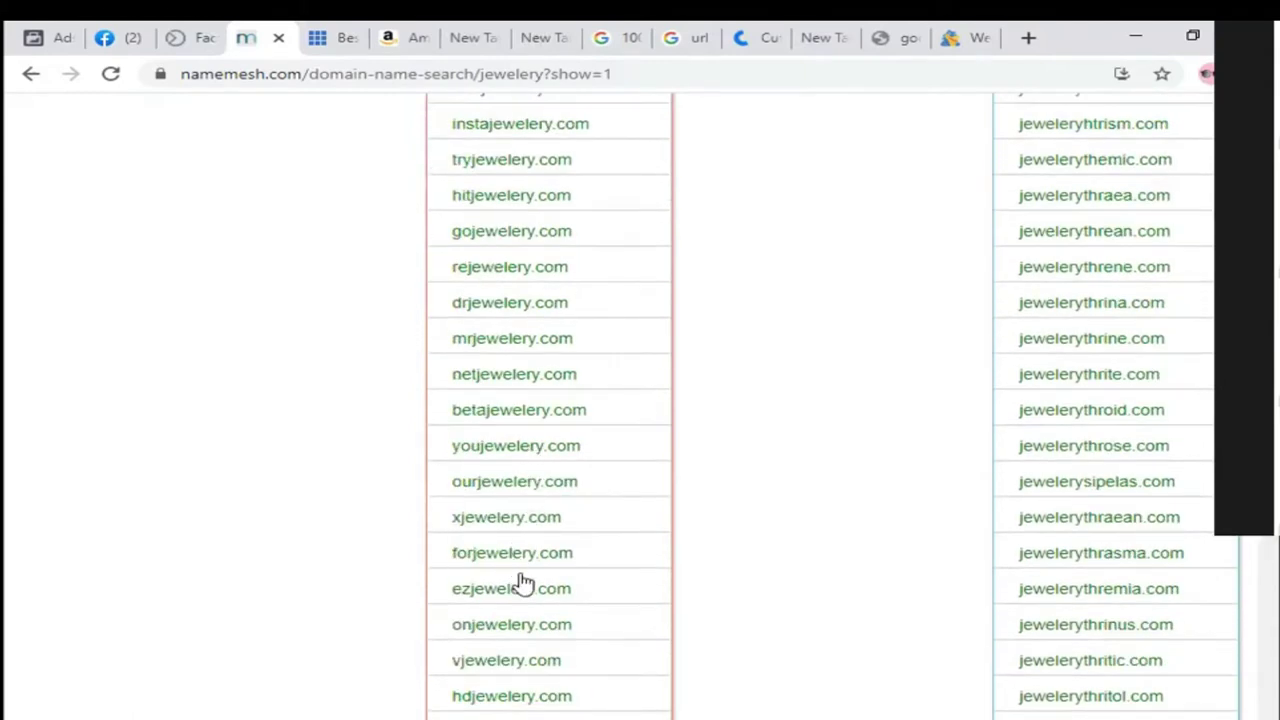
pyautogui.click(516, 490)
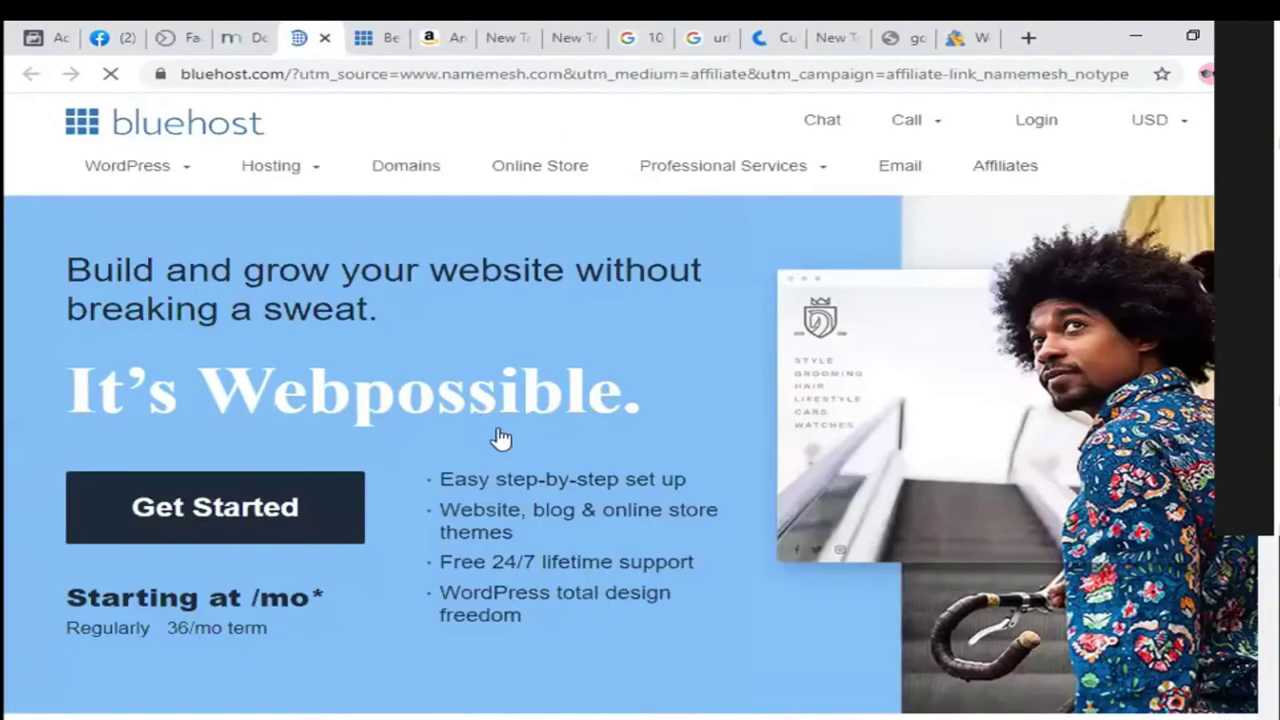
pyautogui.hotkey('ctrl', 'shift', 'Tab')
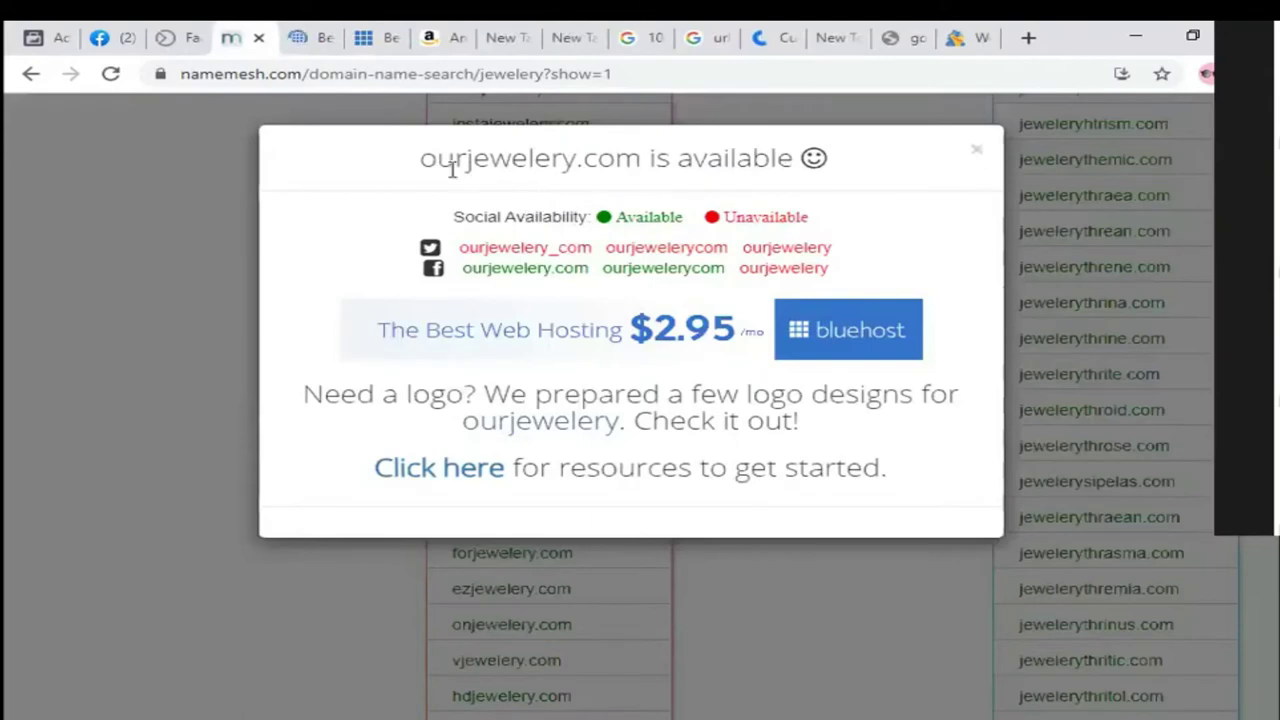
# Step: Copy the full domain name ourjewelery.com from the heading of the availability details
pyautogui.moveTo(420, 160); pyautogui.dragTo(615, 160)
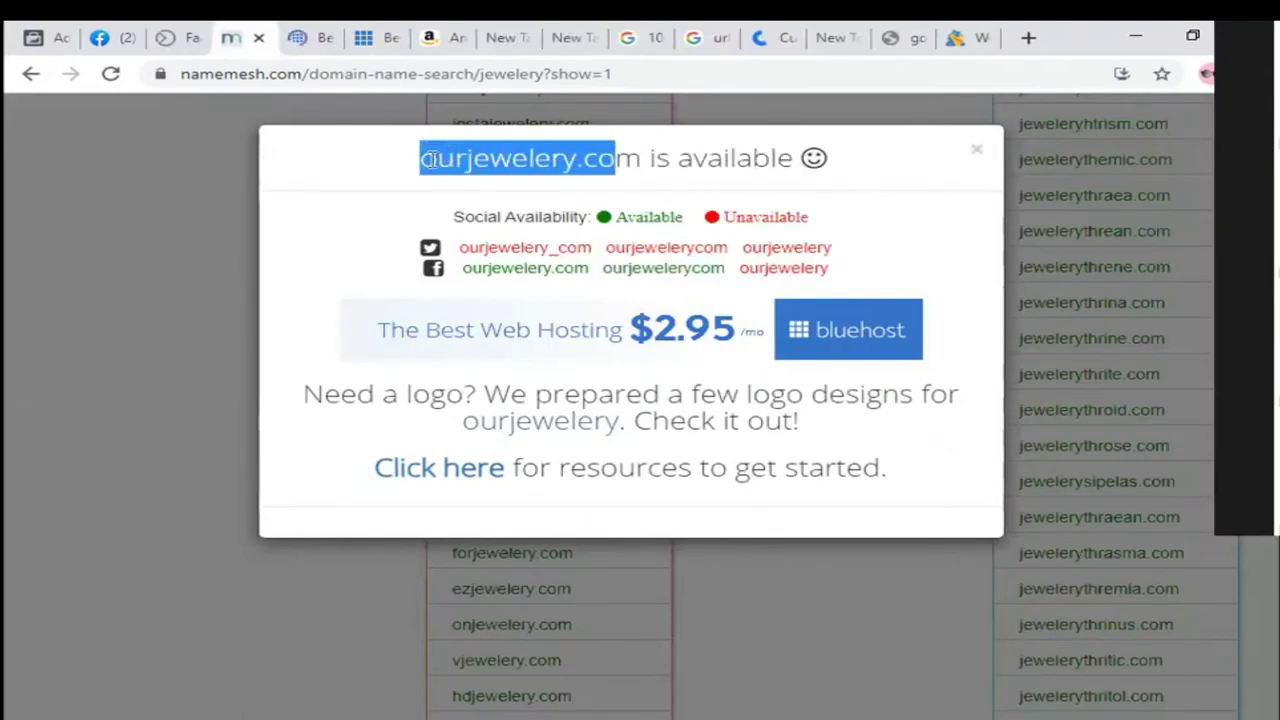
pyautogui.doubleClick(423, 160)
pyautogui.keyDown('shift'); pyautogui.click(641, 160); pyautogui.keyUp('shift')
pyautogui.hotkey('ctrl', 'c')
pyautogui.rightClick(582, 165)
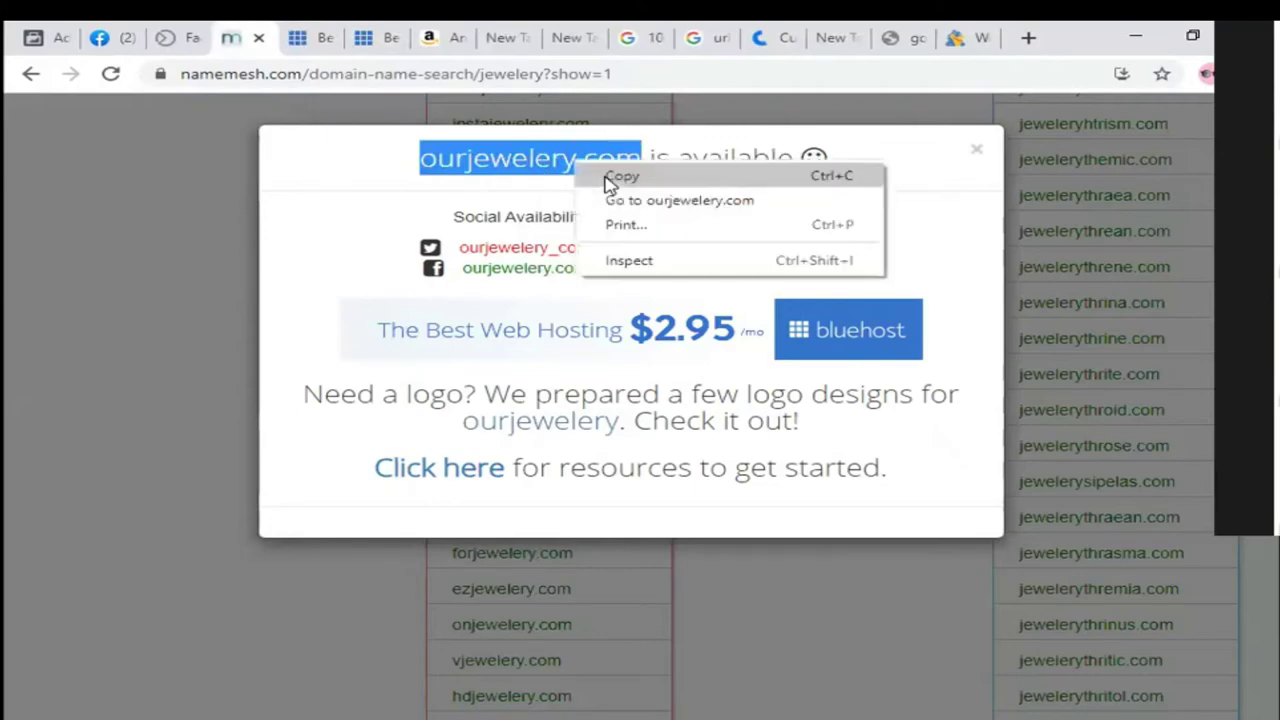
pyautogui.click(606, 176)
# Step: Open godaddy.com in the empty browser tab following the Cuttly page
pyautogui.hotkey('ctrl', 'Tab')
pyautogui.hotkey('ctrl', 'Tab')
pyautogui.hotkey('ctrl', 'Tab')
pyautogui.hotkey('ctrl', 'Tab')
pyautogui.hotkey('ctrl', 'Tab')
pyautogui.hotkey('ctrl', 'Tab')
pyautogui.hotkey('ctrl', 'Tab')
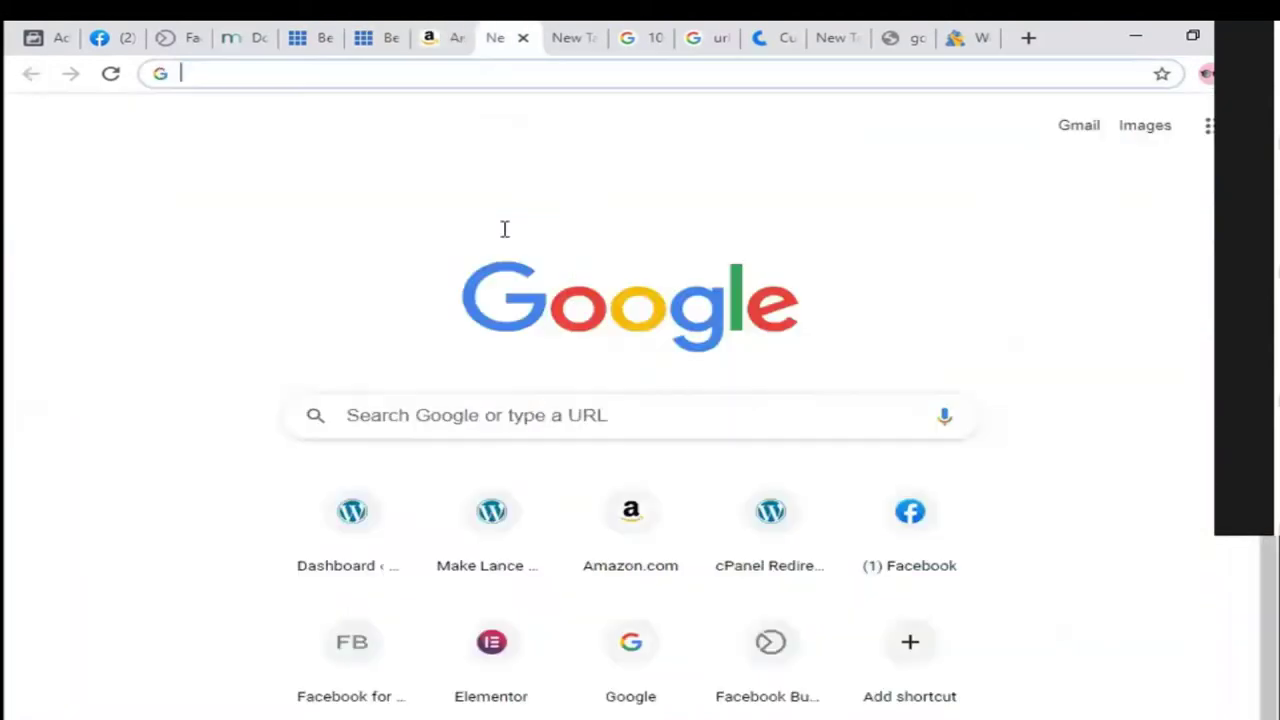
pyautogui.hotkey('ctrl', 'Tab')
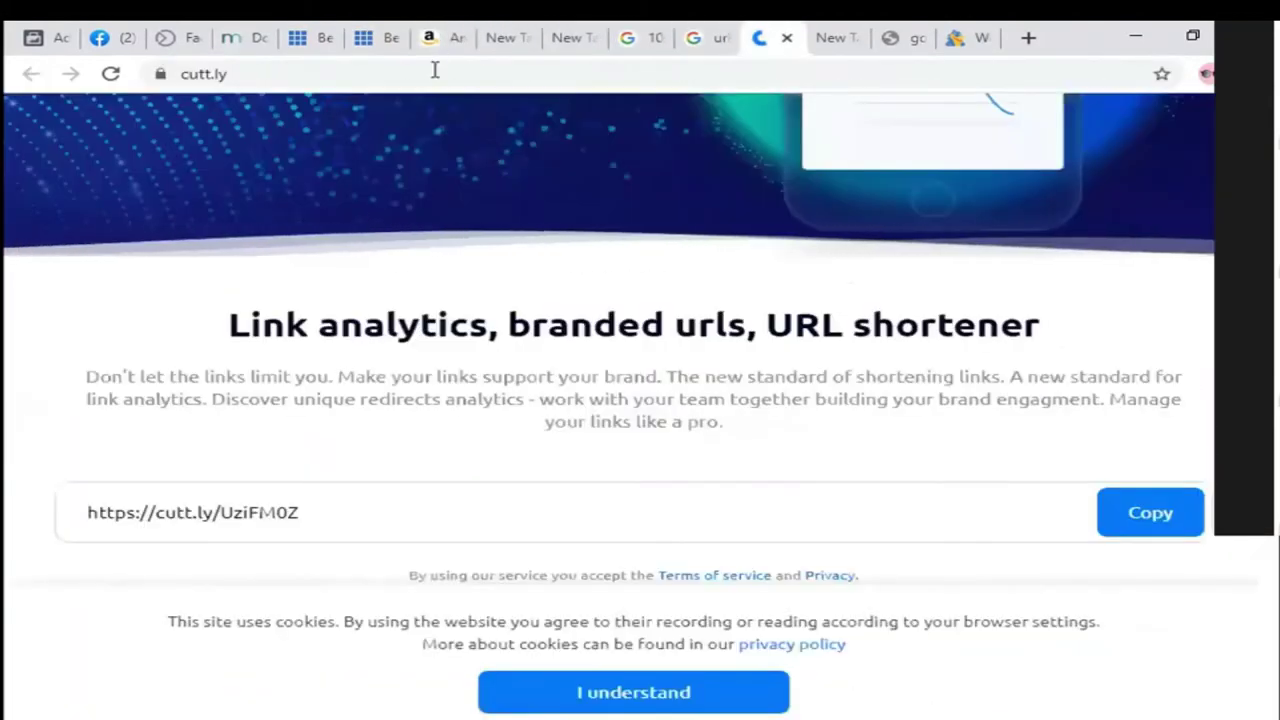
pyautogui.hotkey('ctrl', 'Tab')
pyautogui.write('godaddy.com')
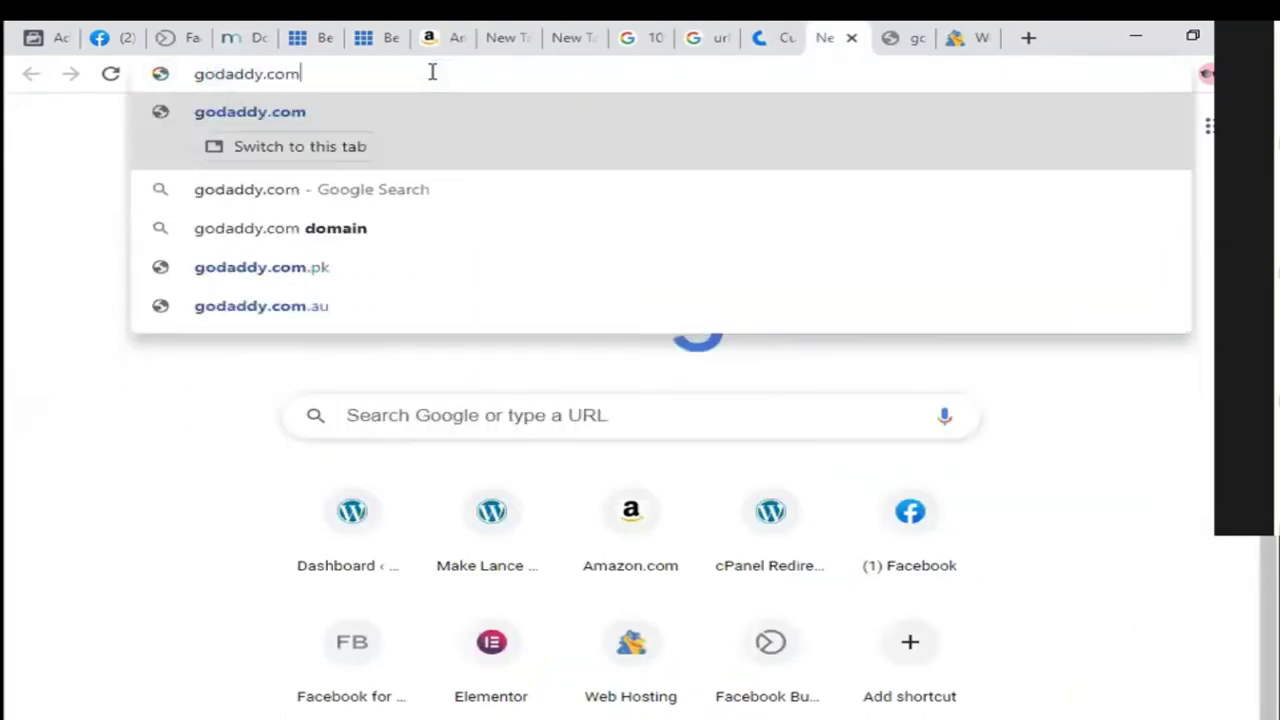
pyautogui.press('Return')
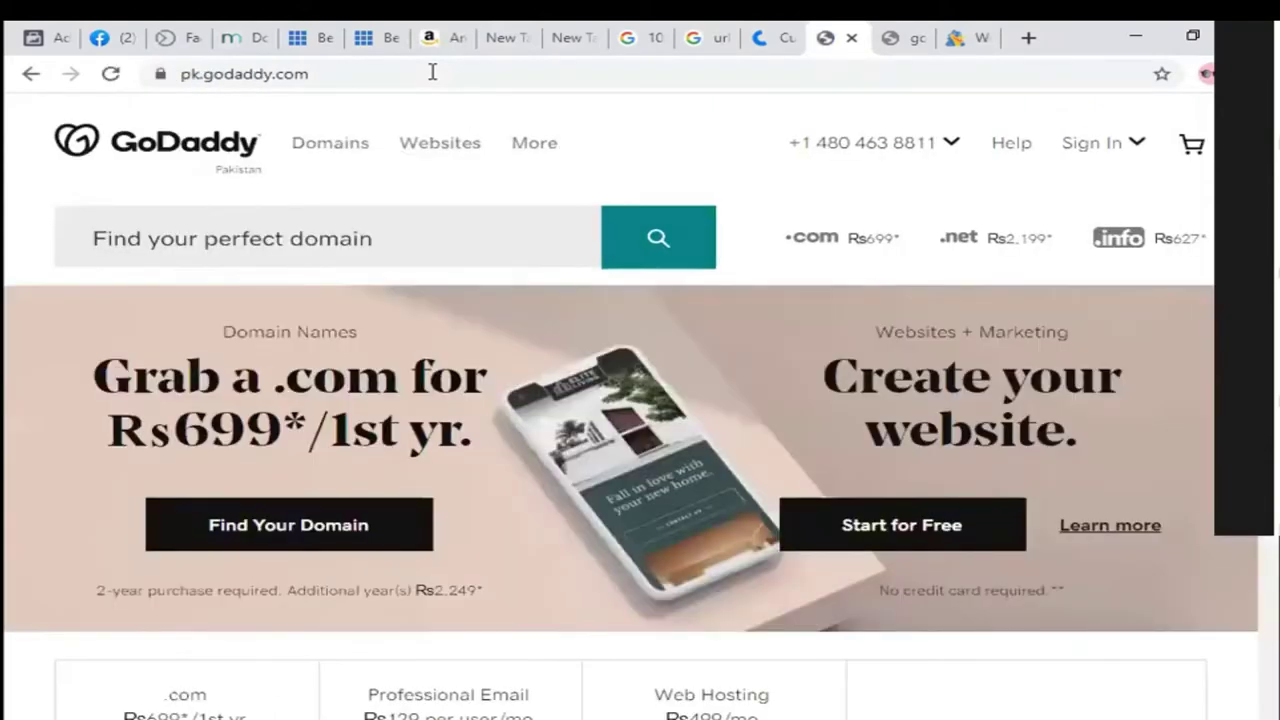
# Step: Search GoDaddy for the copied domain ourjewelery.com and highlight its name in the result
pyautogui.click(460, 245)
pyautogui.hotkey('ctrl', 'v')
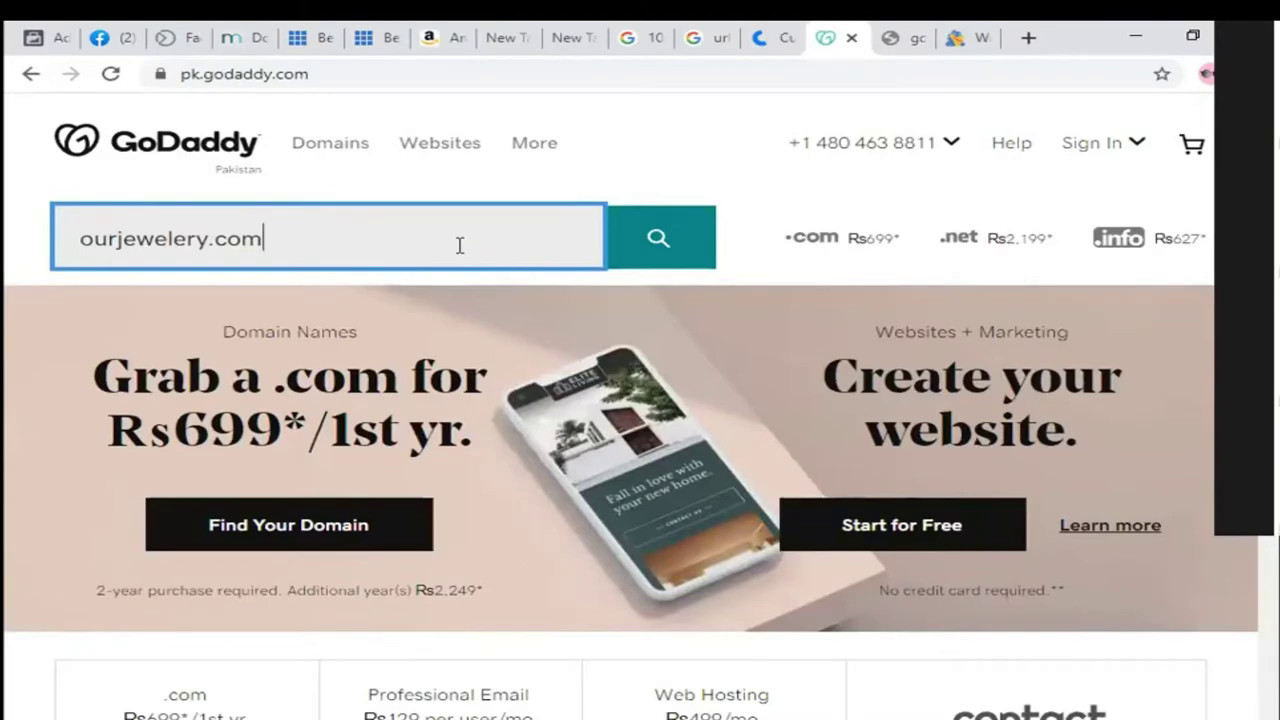
pyautogui.press('Return')
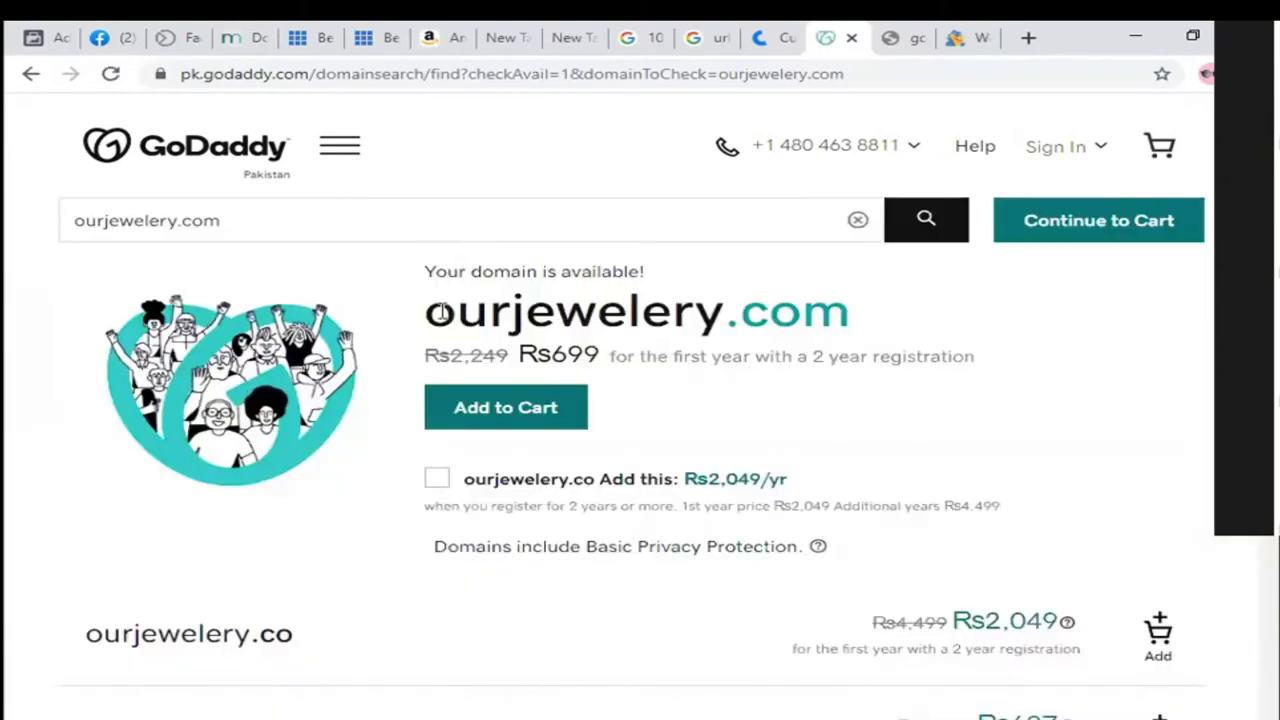
pyautogui.moveTo(436, 312); pyautogui.dragTo(724, 292)
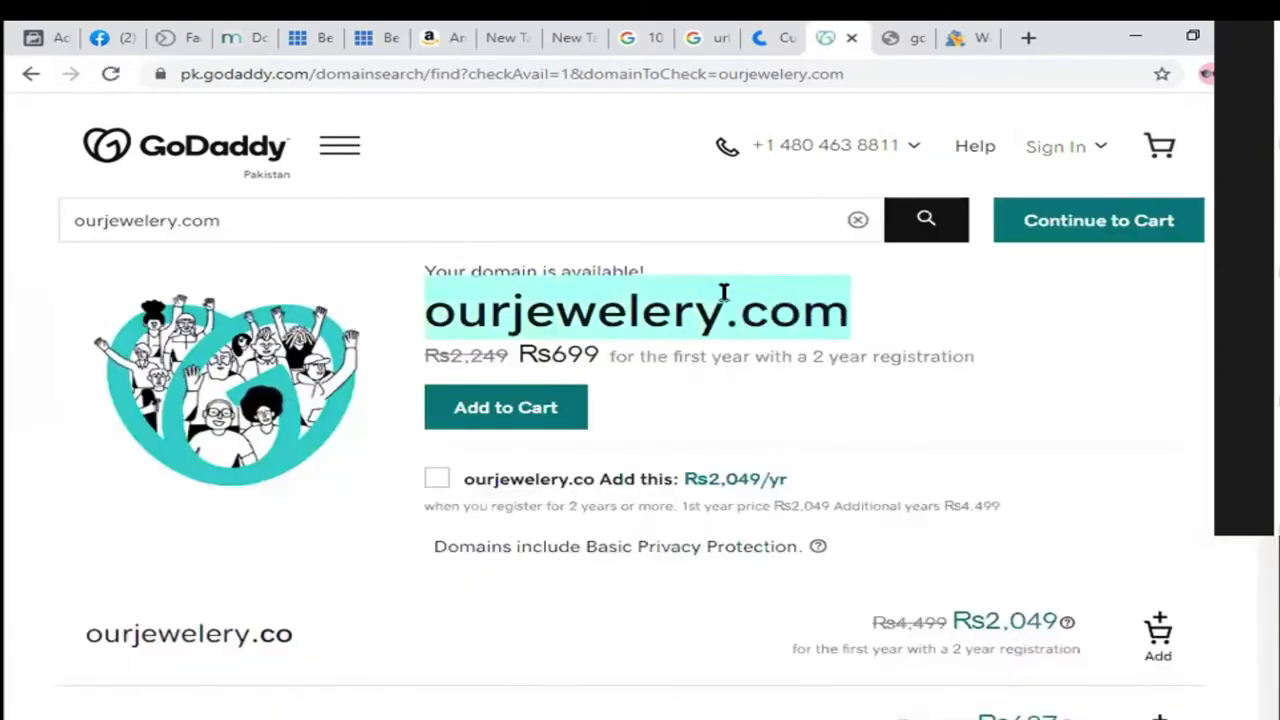
pyautogui.click(503, 282)
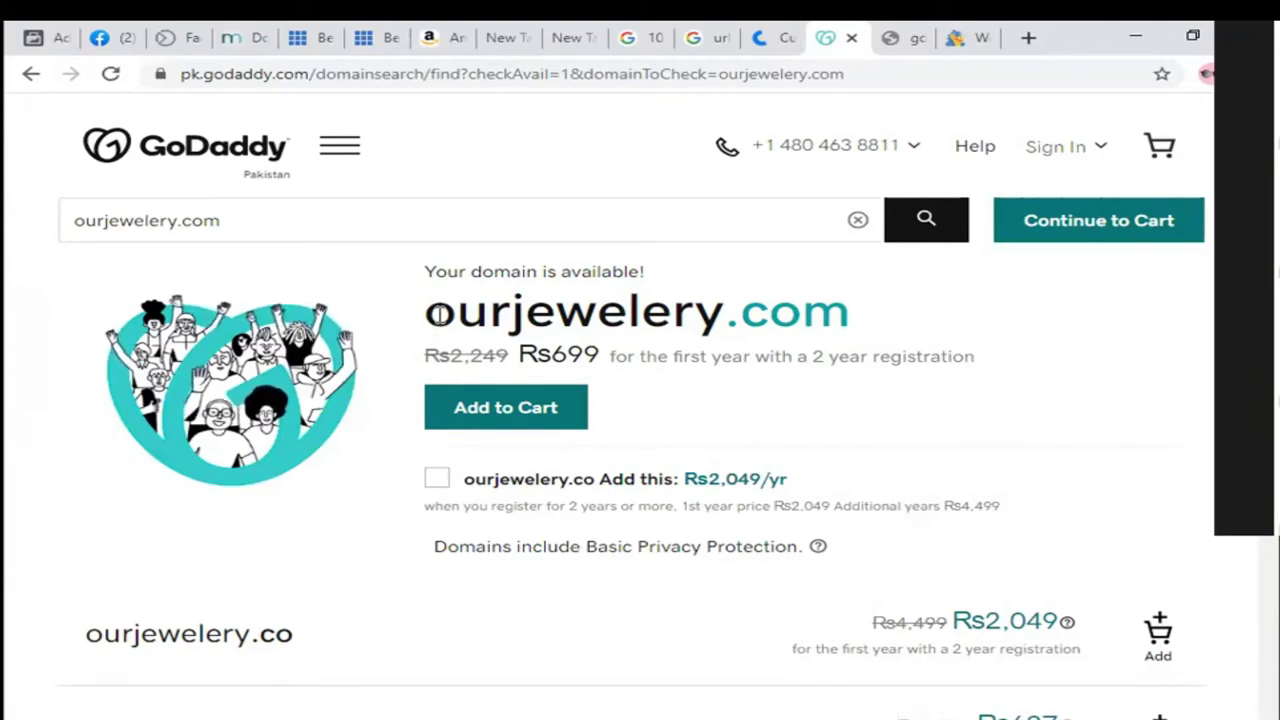
pyautogui.click(430, 37)
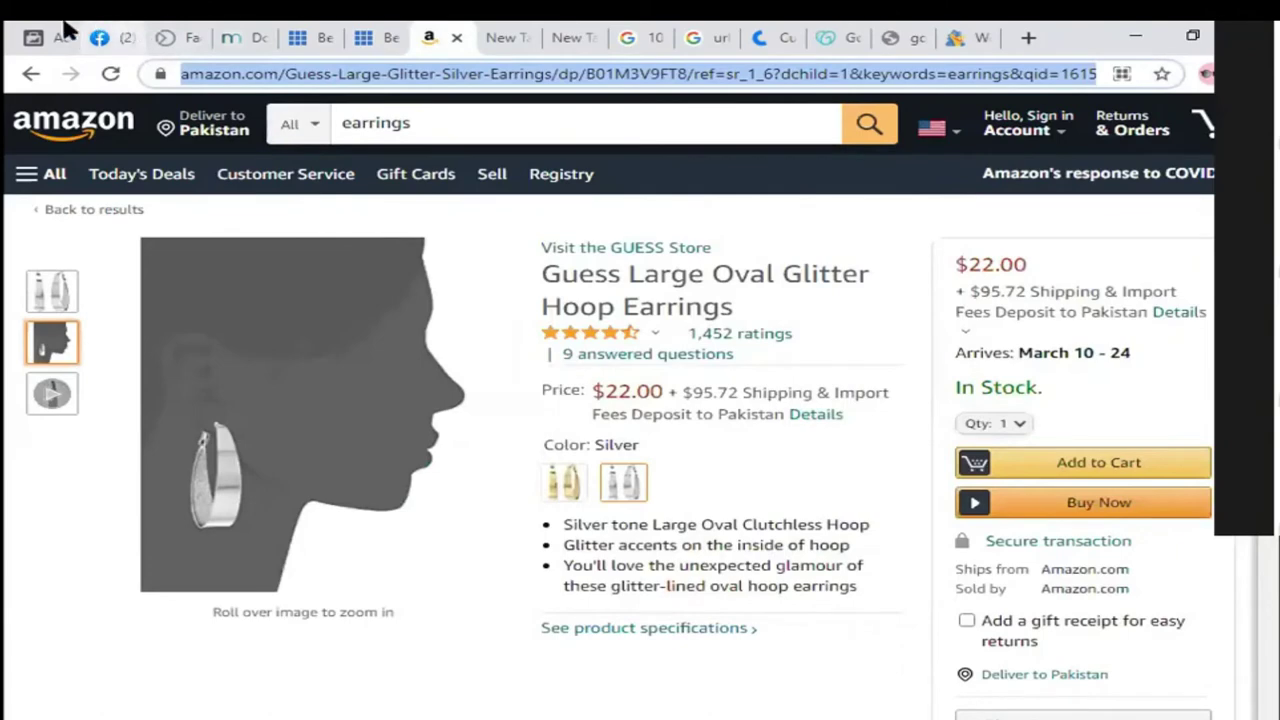
pyautogui.click(110, 36)
pyautogui.click(172, 36)
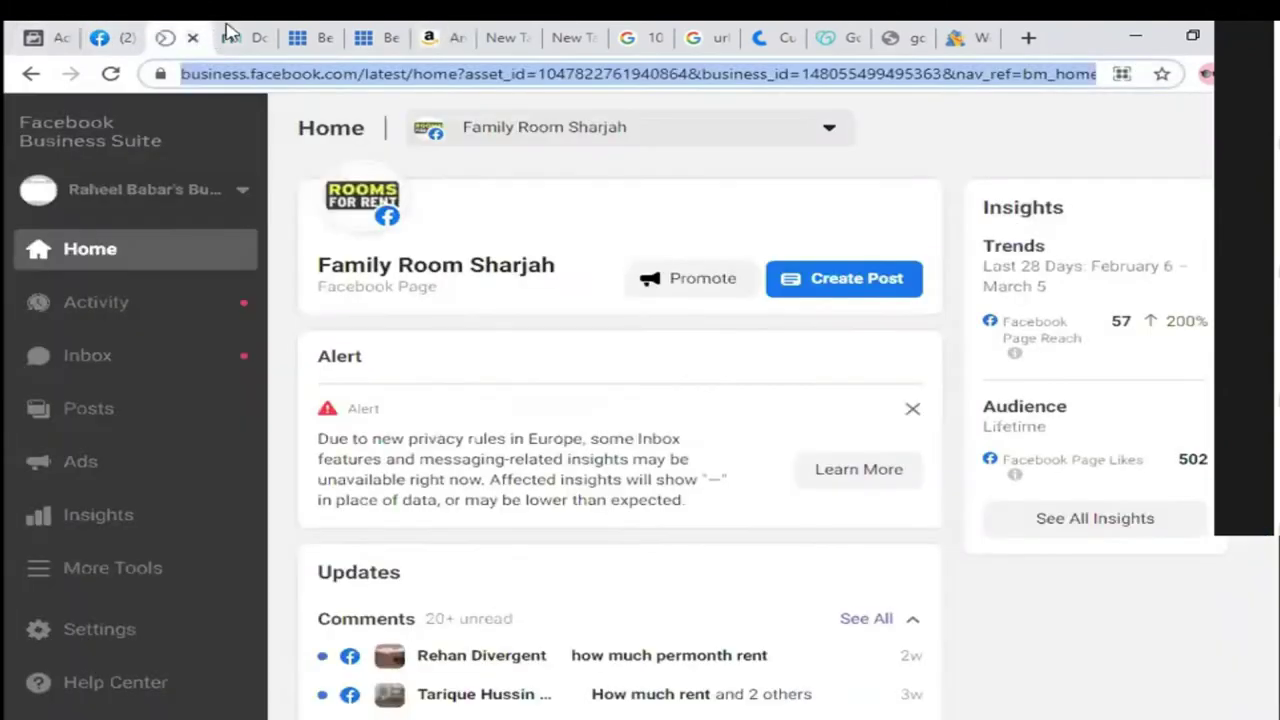
pyautogui.click(229, 33)
# Step: Return to the GoDaddy domain result and highlight the "our" and "jewelery" parts of the domain name separately
pyautogui.hotkey('ctrl', 'Tab')
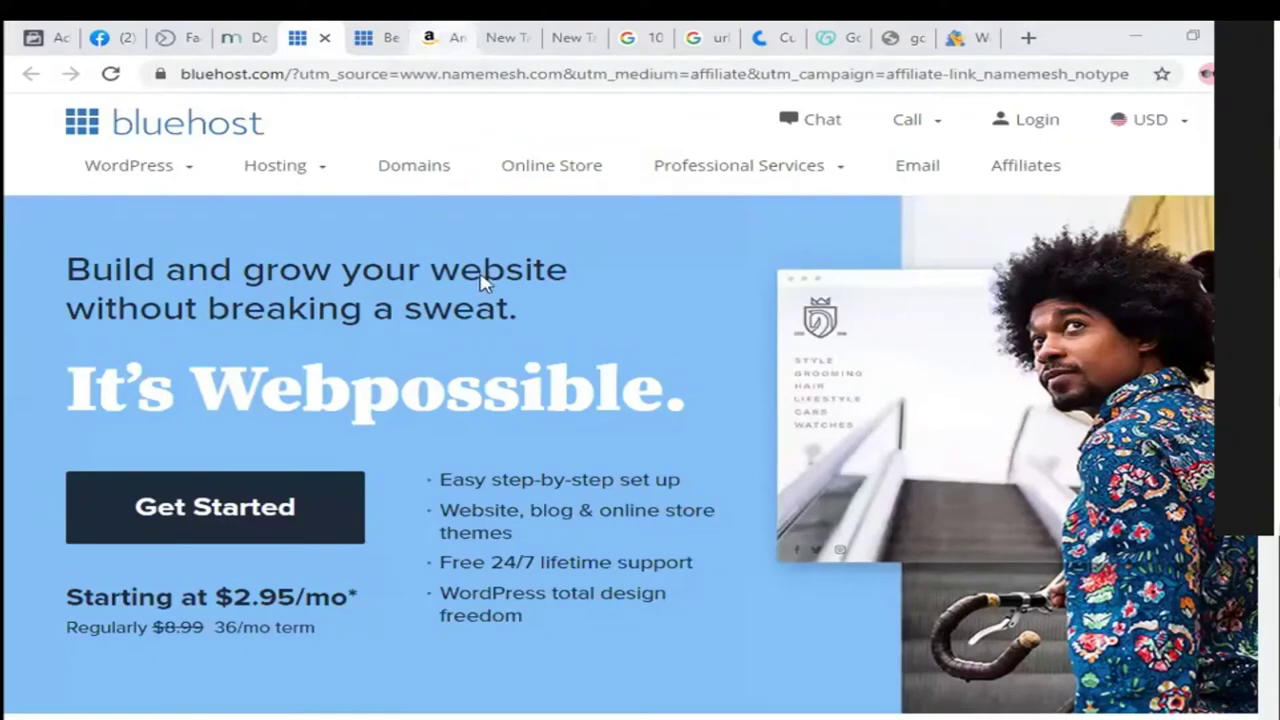
pyautogui.hotkey('ctrl', 'Tab')
pyautogui.hotkey('ctrl', 'Tab')
pyautogui.hotkey('ctrl', 'Tab')
pyautogui.hotkey('ctrl', 'Tab')
pyautogui.hotkey('ctrl', 'Tab')
pyautogui.hotkey('ctrl', 'Tab')
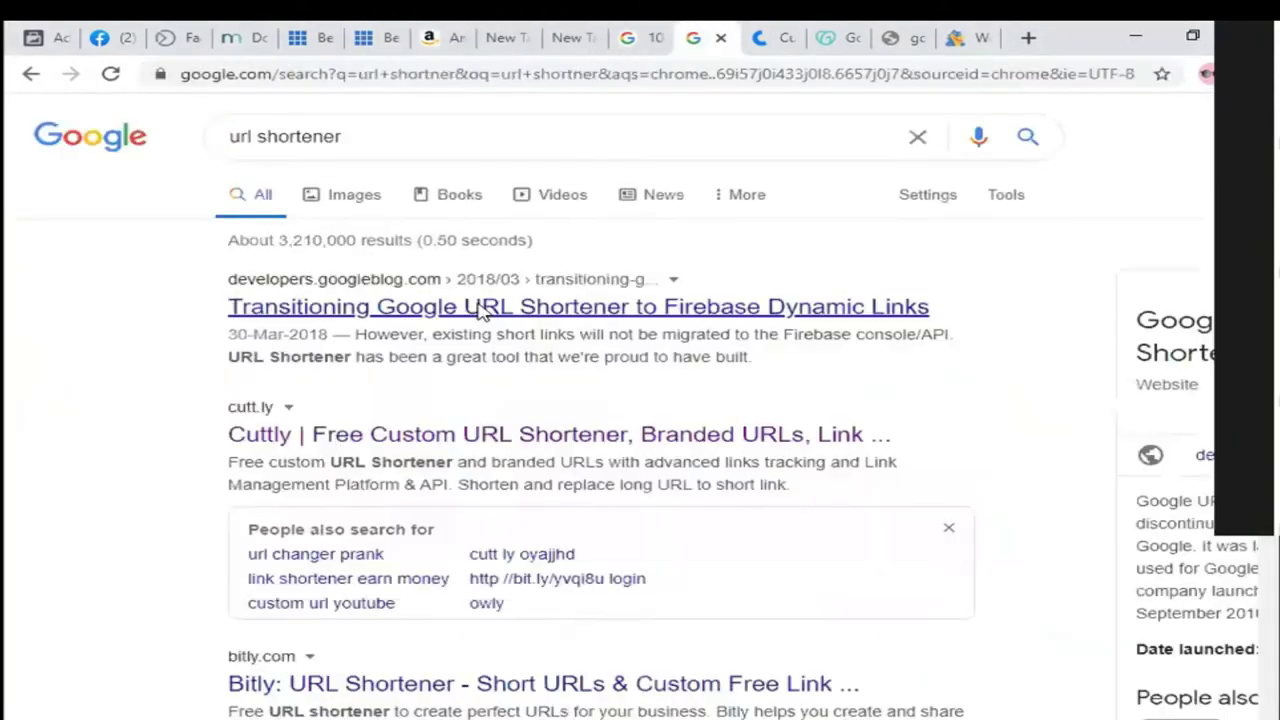
pyautogui.hotkey('ctrl', 'Tab')
pyautogui.hotkey('ctrl', 'Tab')
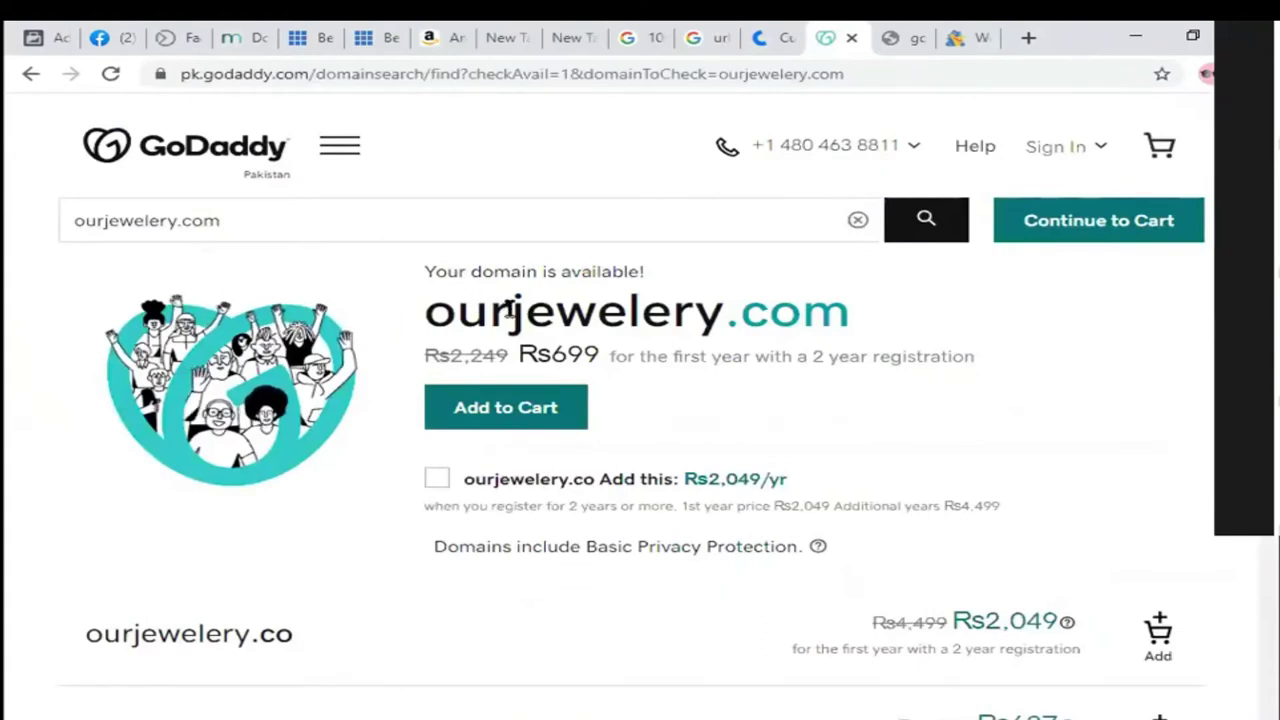
pyautogui.moveTo(512, 312); pyautogui.dragTo(426, 312)
pyautogui.moveTo(510, 310); pyautogui.dragTo(718, 312)
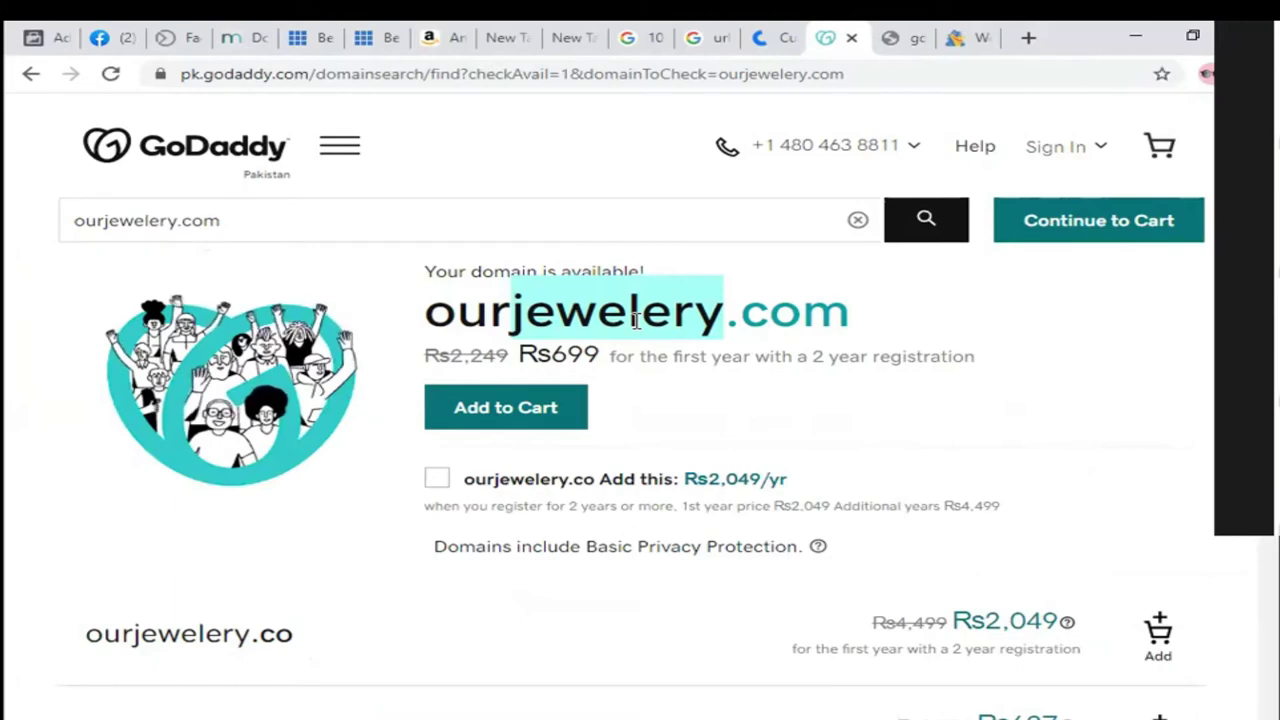
# Step: Search Google for "pizza shop near me" in a new browser tab
pyautogui.hotkey('ctrl', 't')
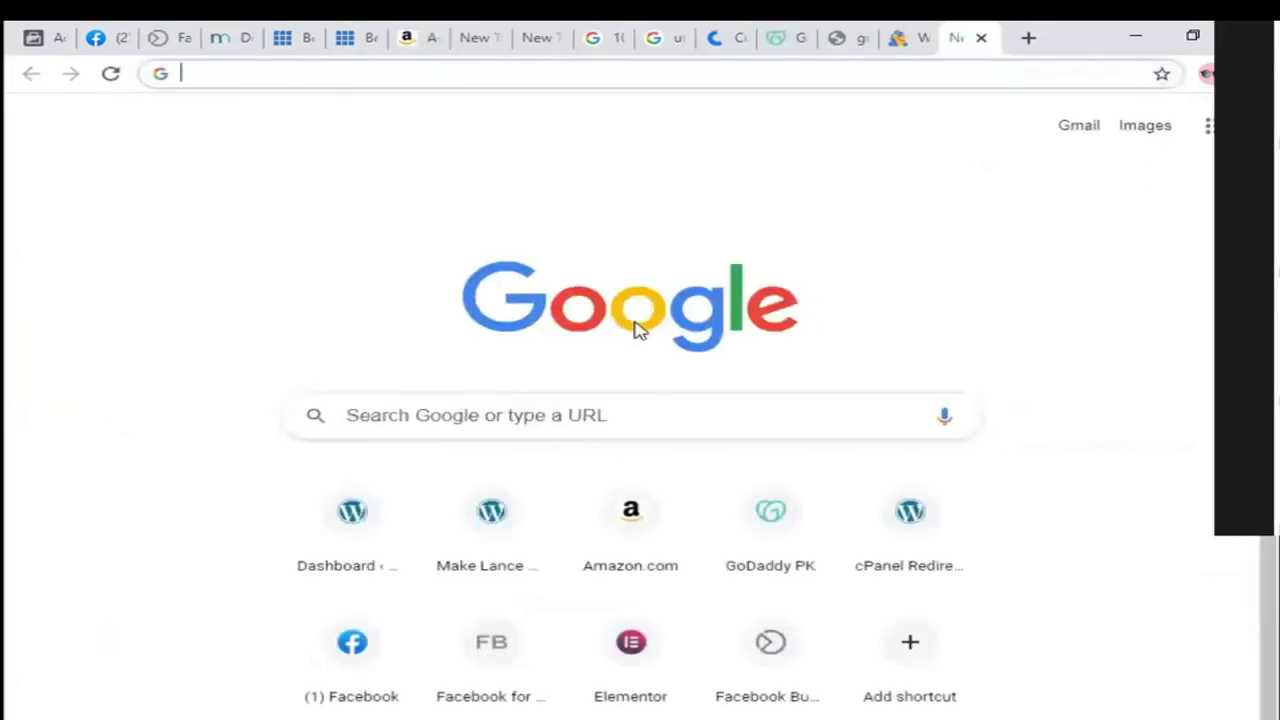
pyautogui.write('p')
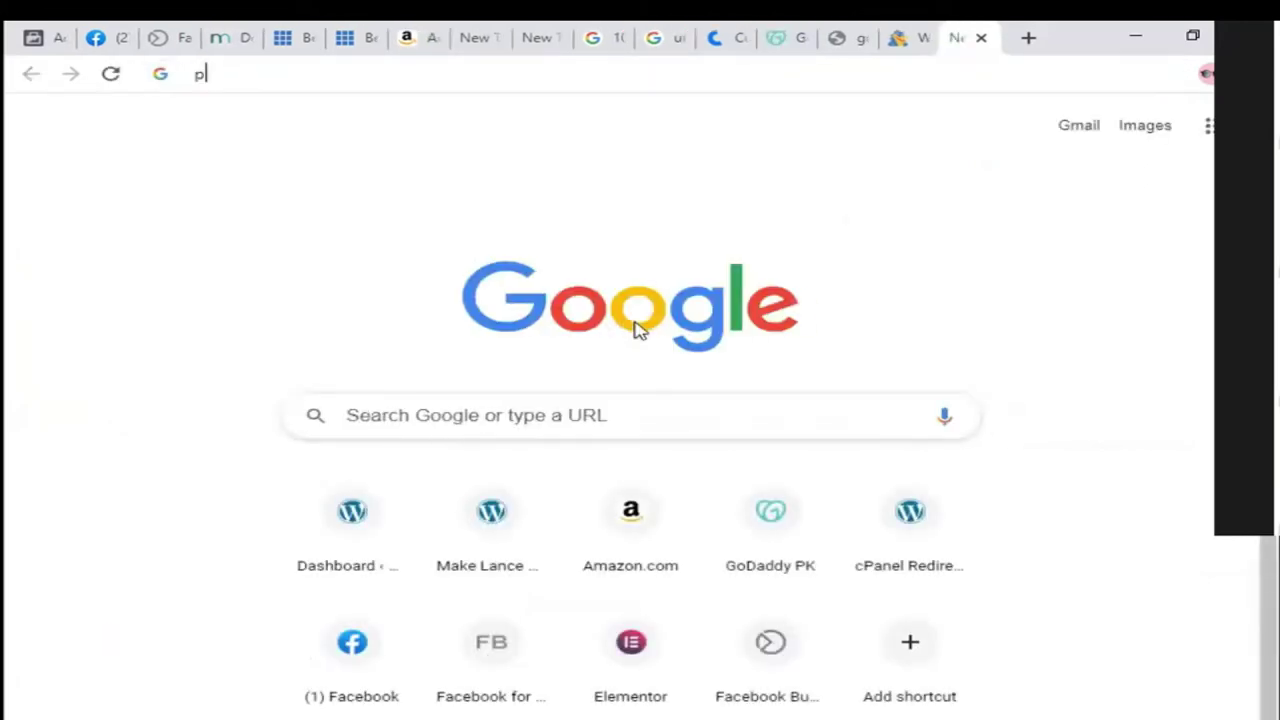
pyautogui.write('izza shop new')
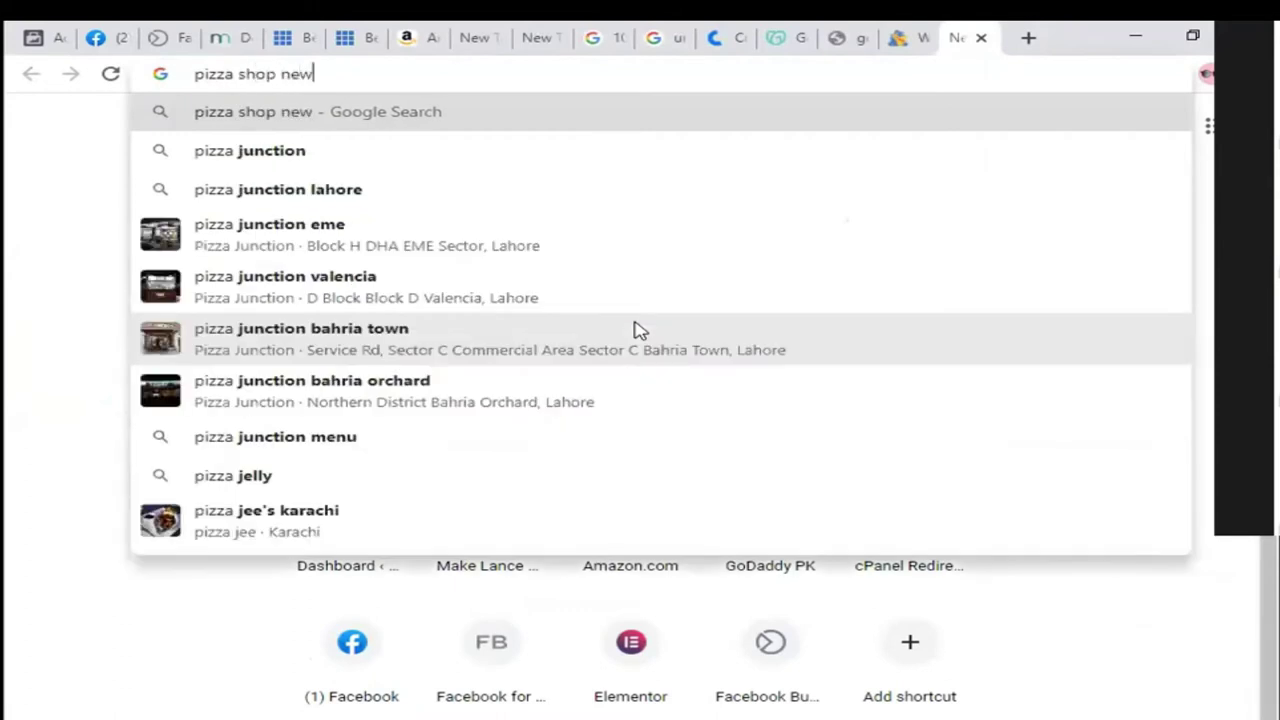
pyautogui.press('BackSpace')
pyautogui.write('ar .e')
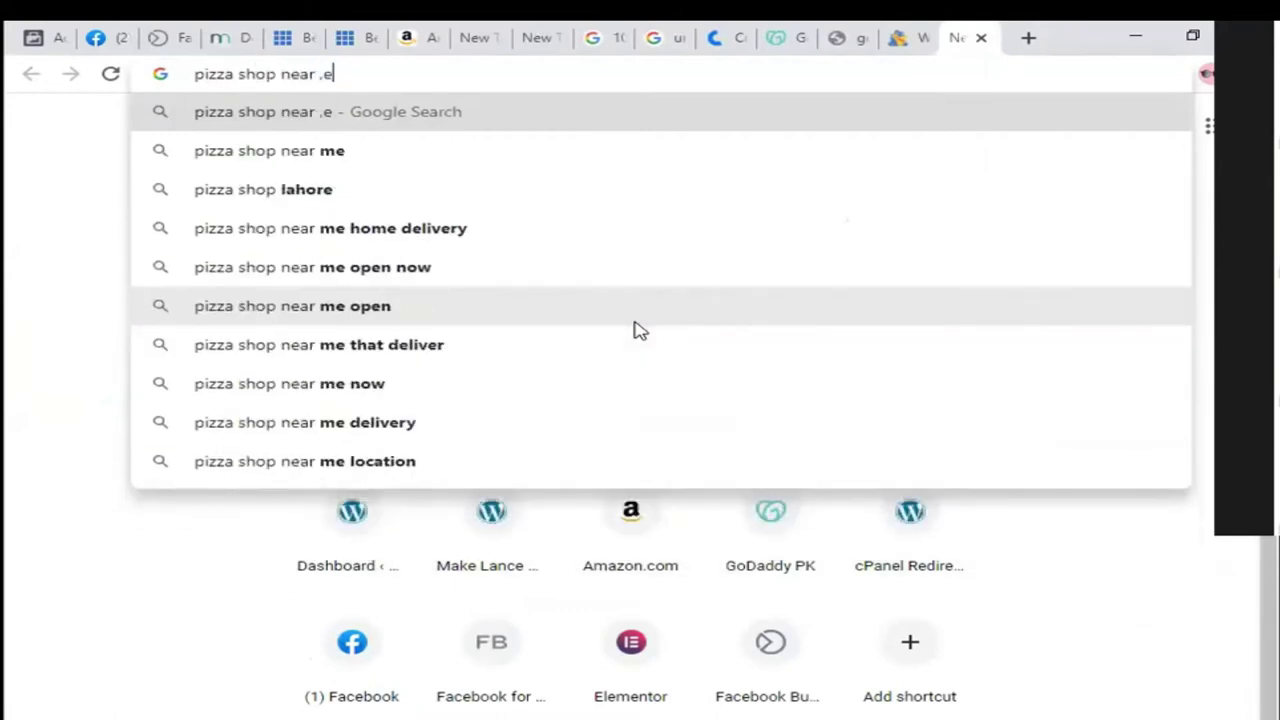
pyautogui.press('BackSpace')
pyautogui.press('BackSpace')
pyautogui.write('me')
pyautogui.press('Return')
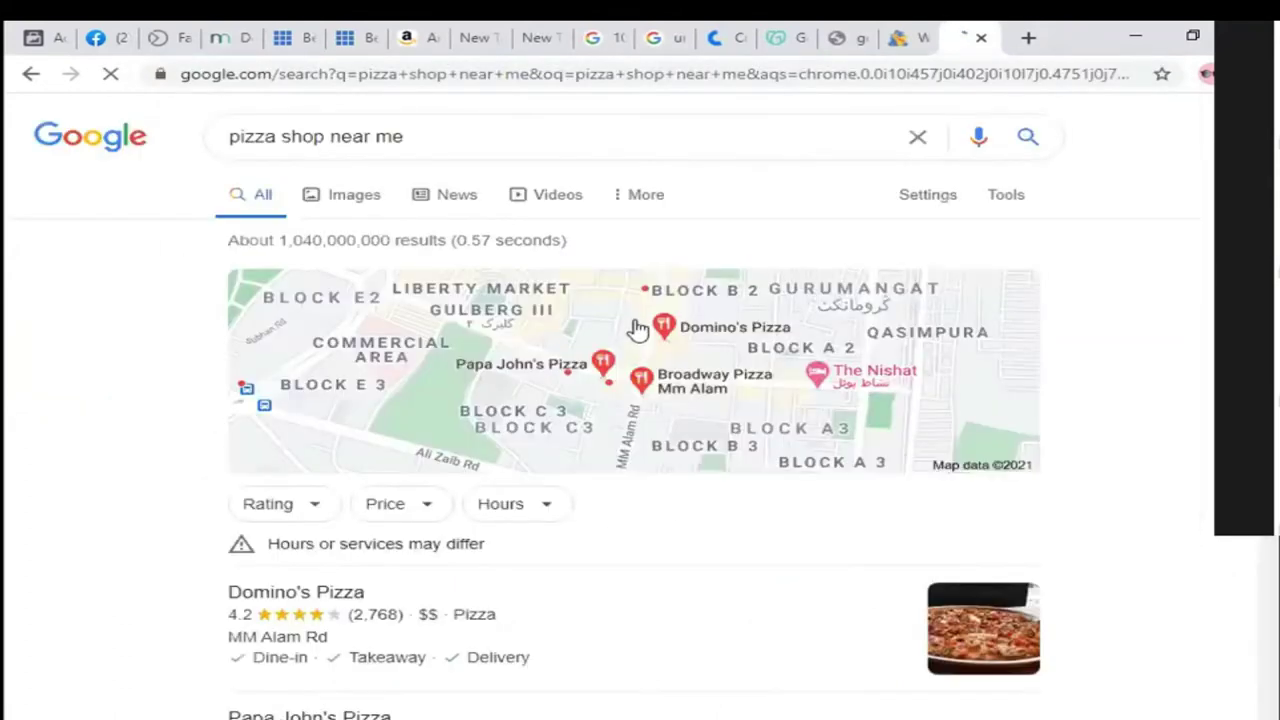
# Step: Examine the local pizza shop listings and highlight the word "pizza" in the search query
pyautogui.scroll(-3, 400, 485)
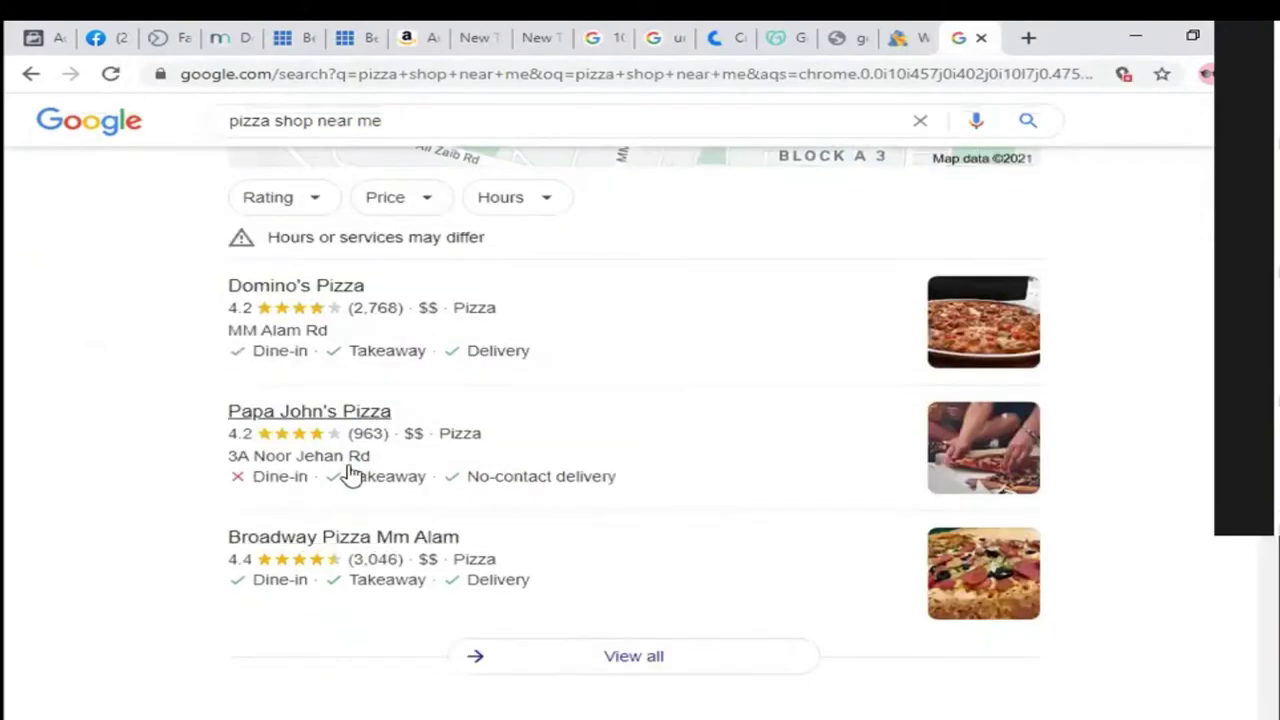
pyautogui.scroll(3, 357, 537)
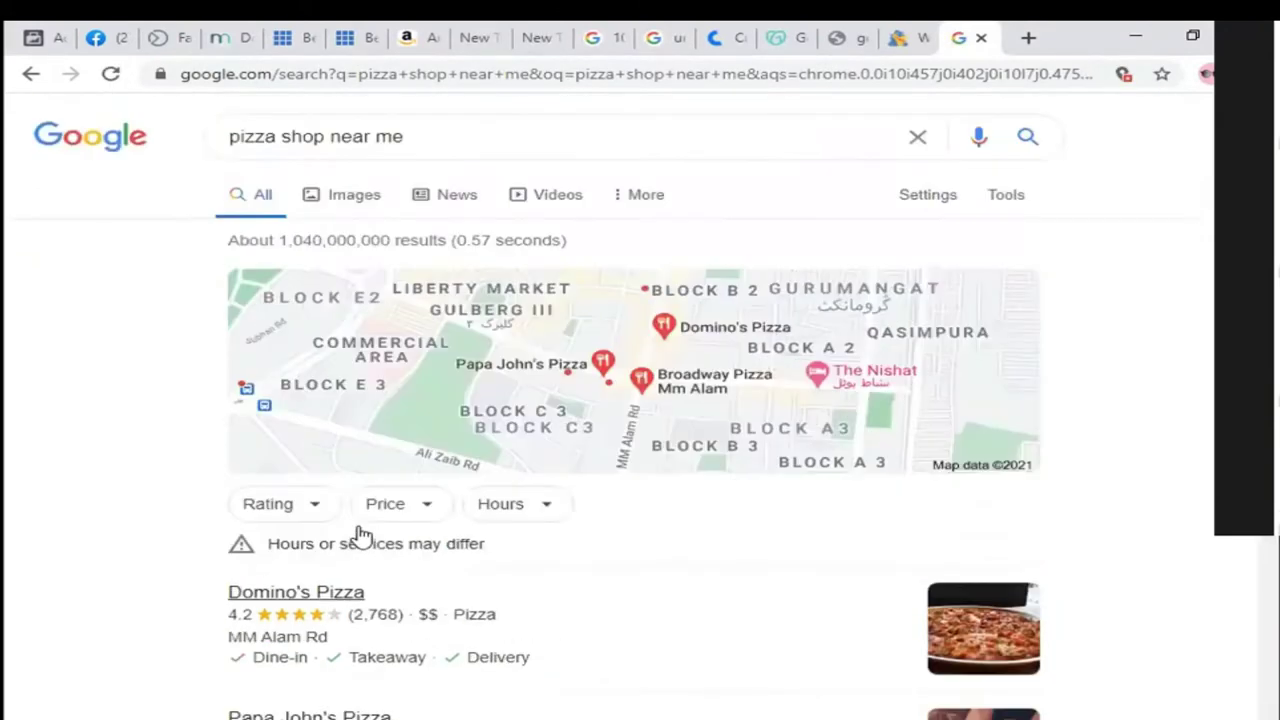
pyautogui.moveTo(277, 136); pyautogui.dragTo(230, 125)
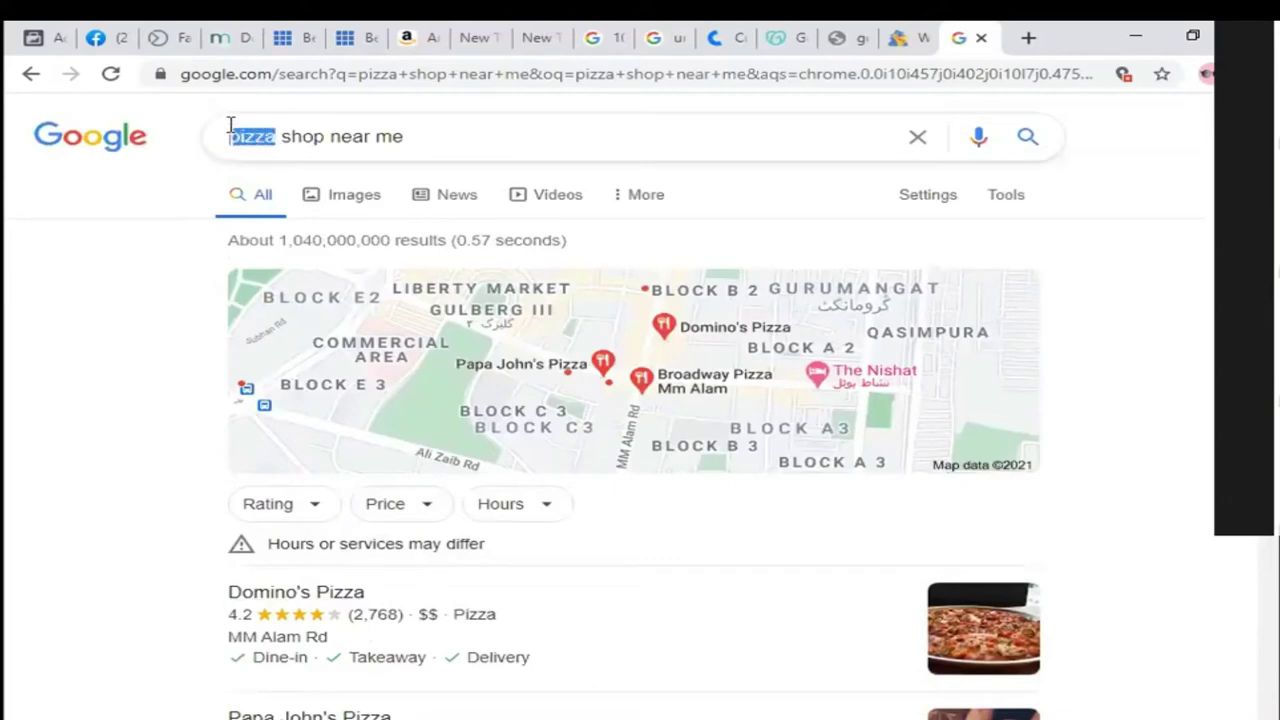
pyautogui.scroll(-4, 350, 520)
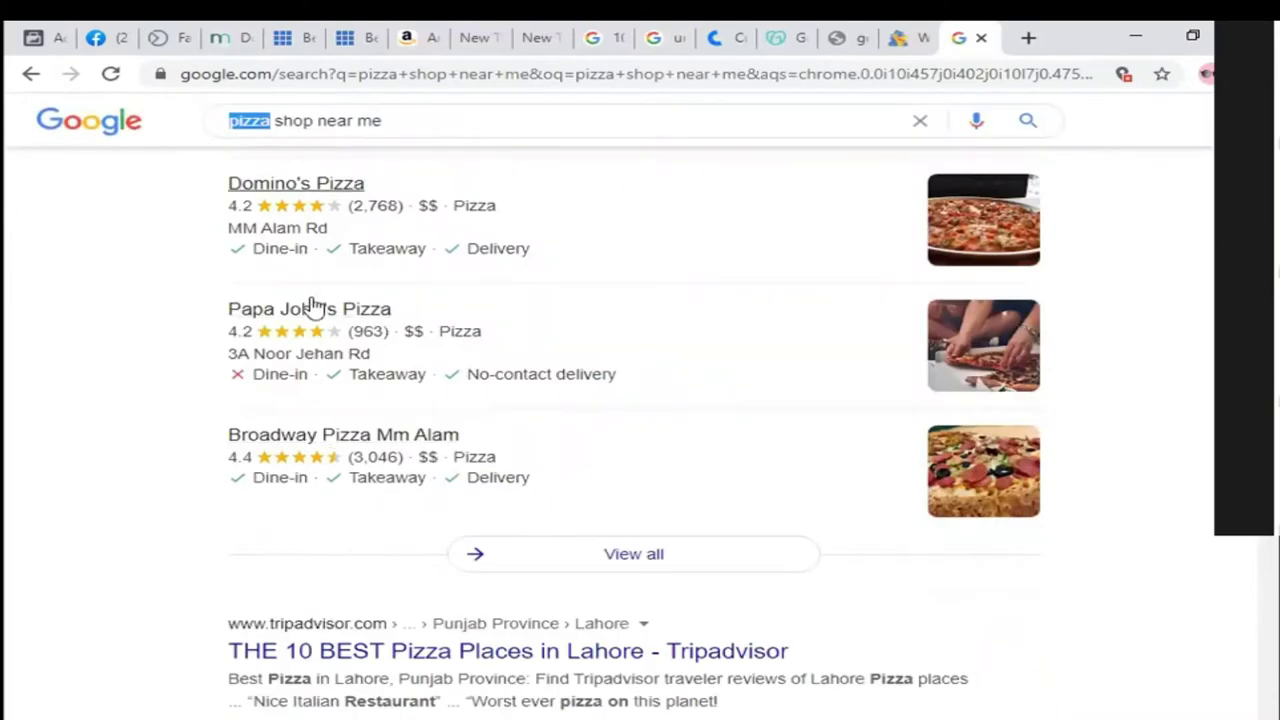
pyautogui.scroll(4, 346, 530)
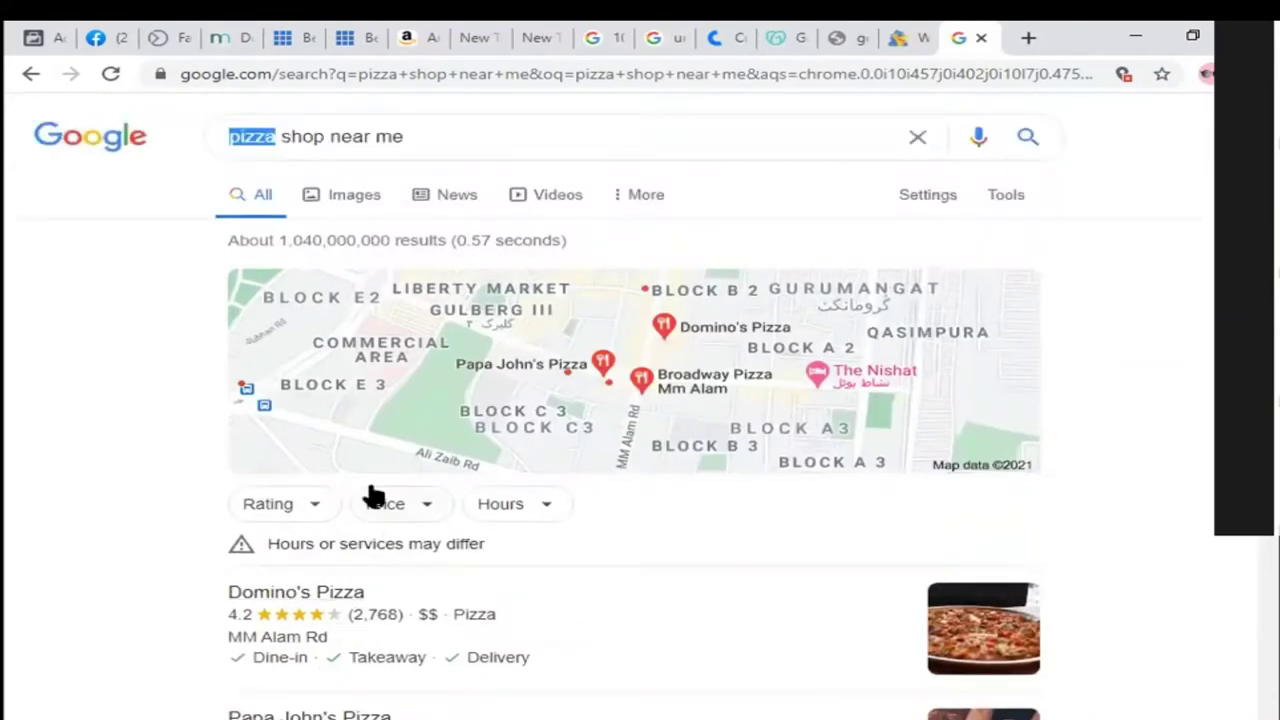
# Step: Change the Google search to the suggested query "jewellery shop near me"
pyautogui.doubleClick(265, 136)
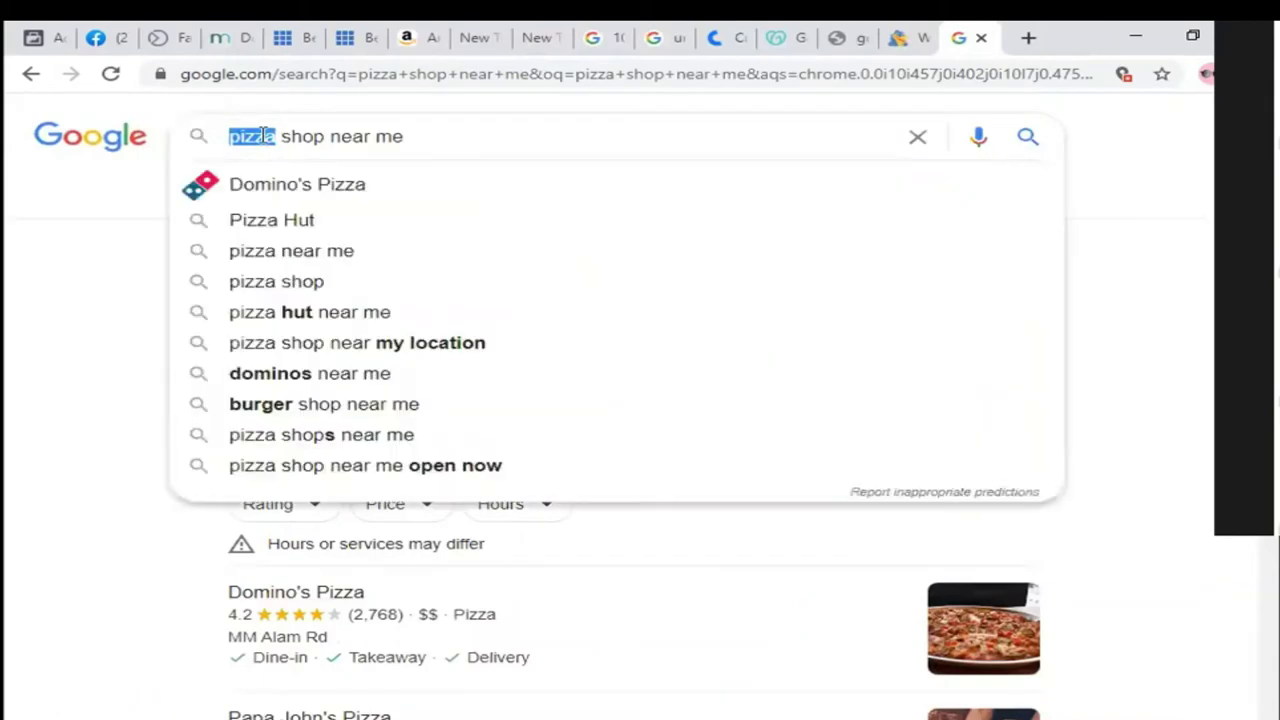
pyautogui.write('jeler')
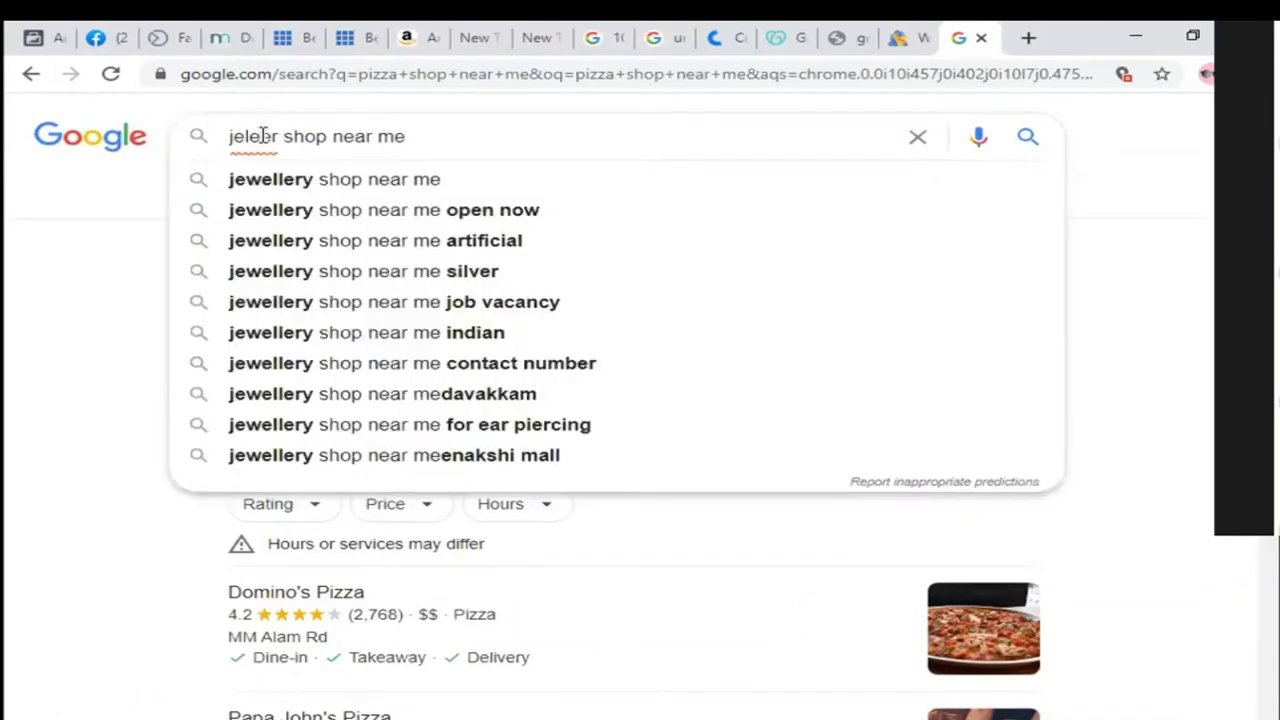
pyautogui.click(265, 179)
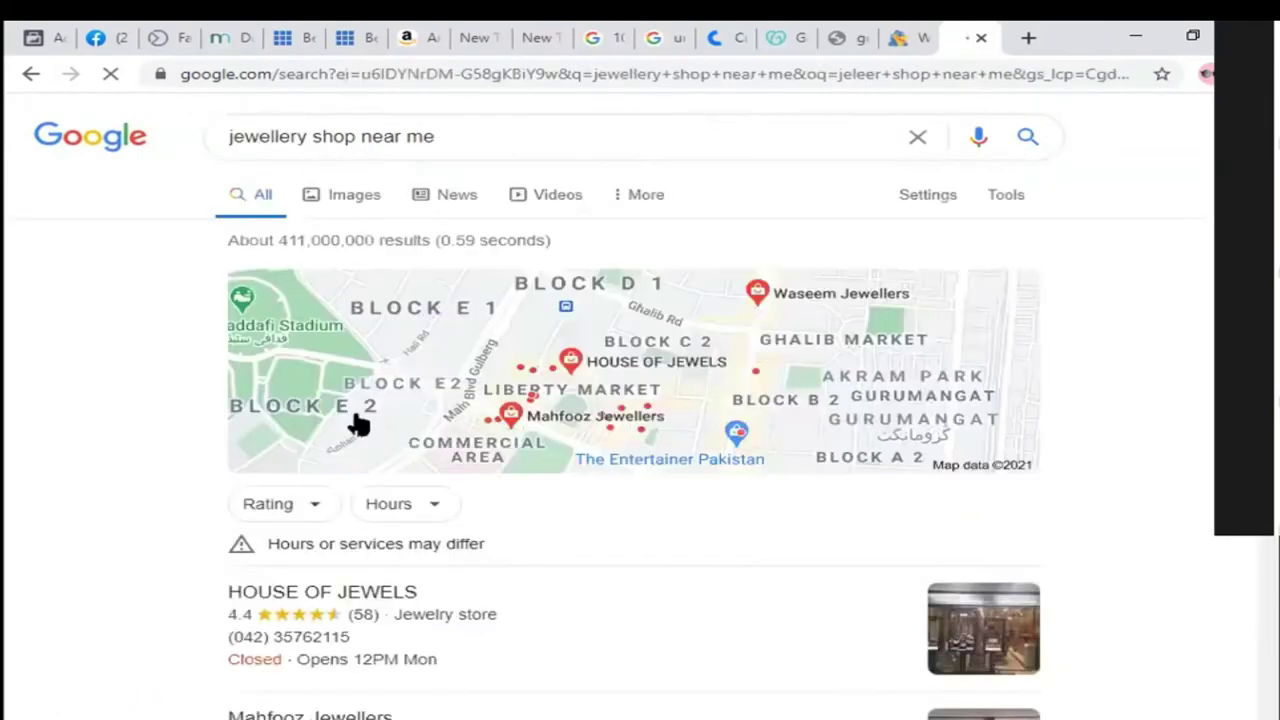
# Step: Examine the jewellery shop listings and websites, and highlight the start of the word "jewellery" in the query
pyautogui.scroll(-7, 358, 424)
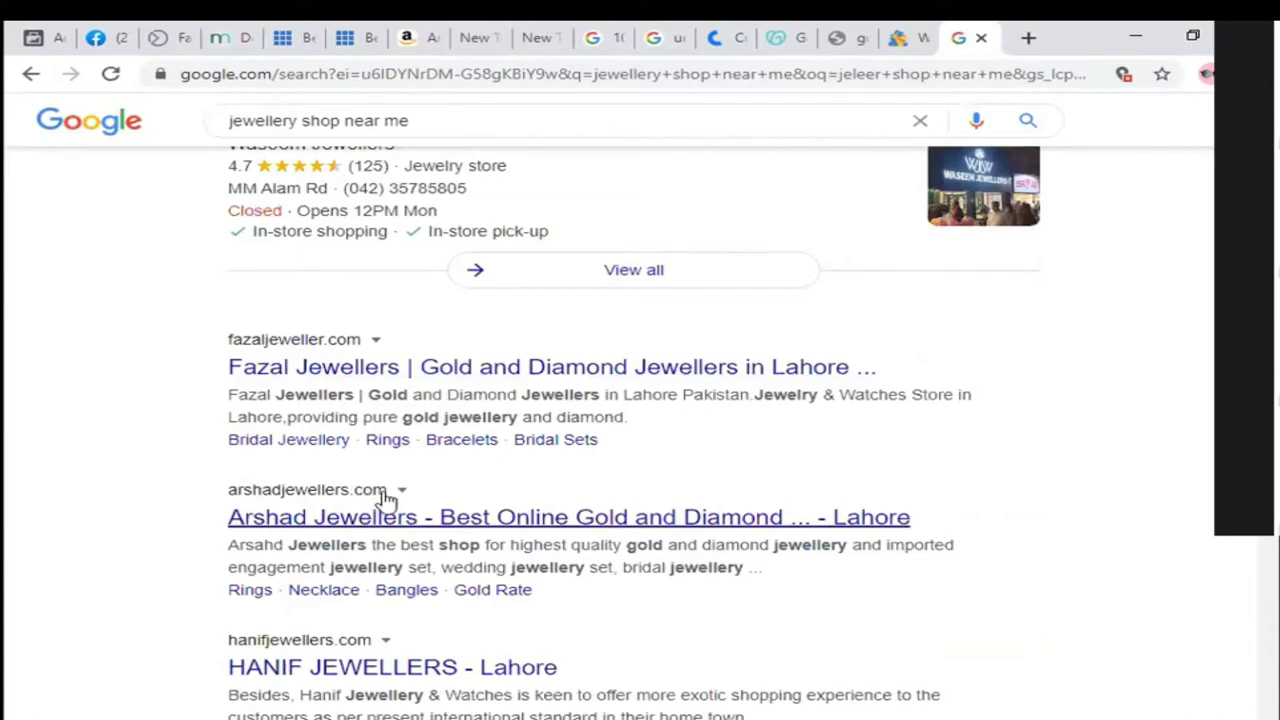
pyautogui.scroll(7, 386, 497)
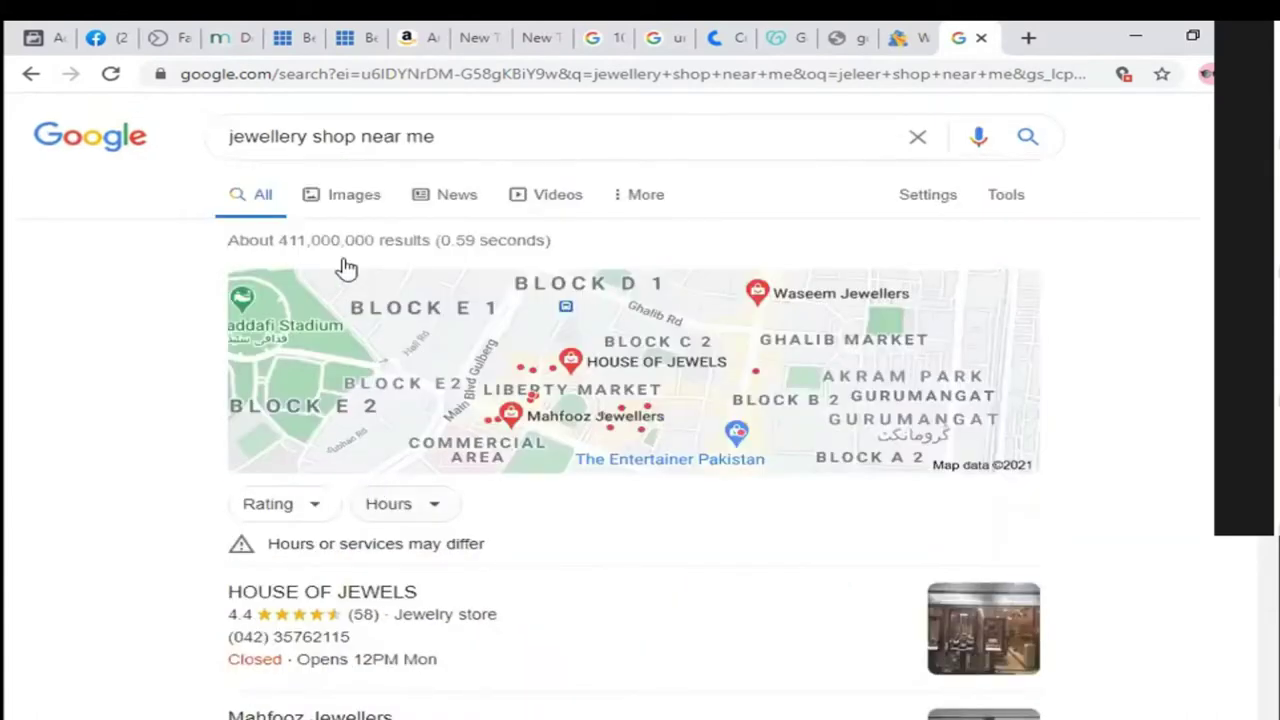
pyautogui.moveTo(291, 137); pyautogui.dragTo(177, 143)
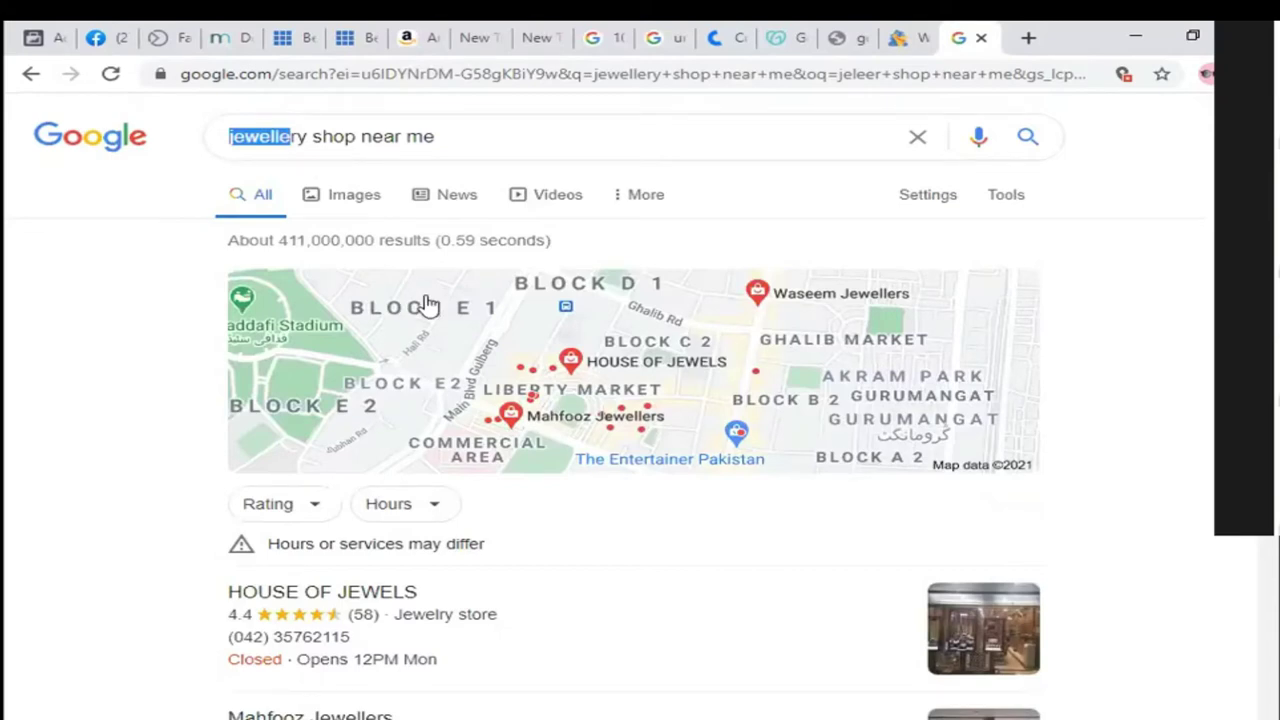
# Step: Return to the GoDaddy availability results and highlight the domain name ourjewelery.com
pyautogui.hotkey('ctrl', 'shift', 'Tab')
pyautogui.hotkey('ctrl', 'shift', 'Tab')
pyautogui.hotkey('ctrl', 'shift', 'Tab')
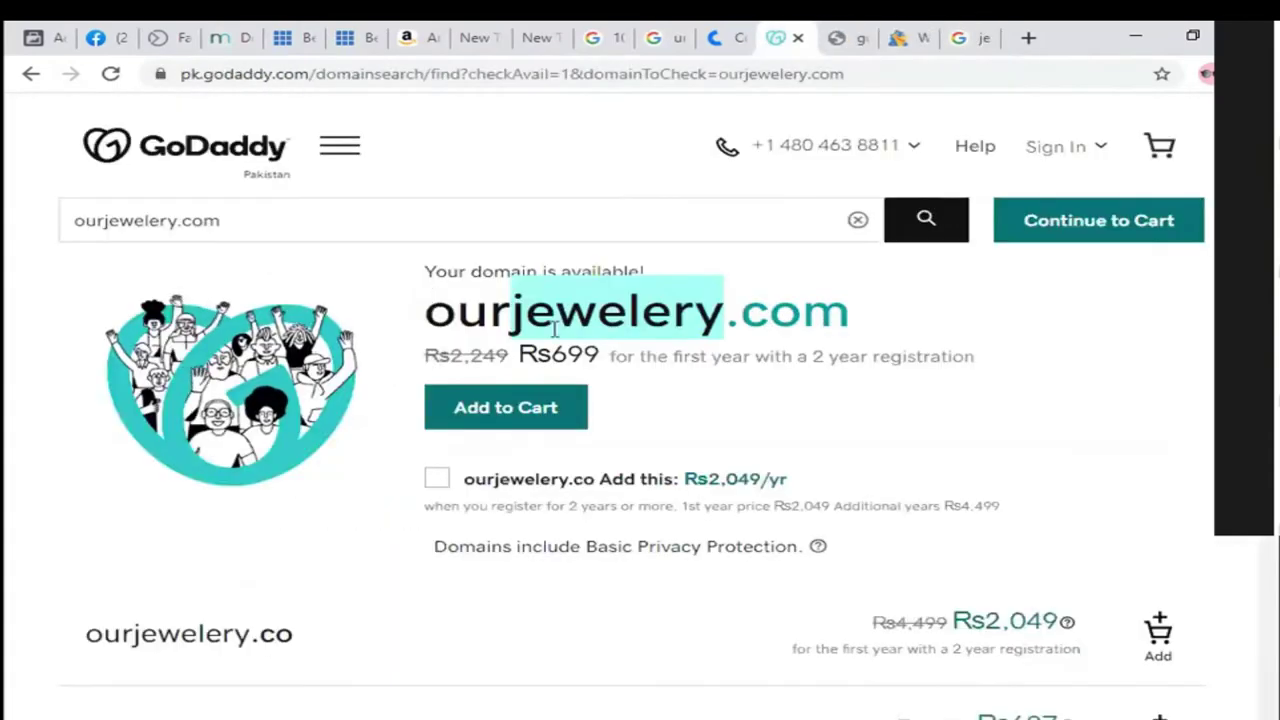
pyautogui.moveTo(428, 310); pyautogui.dragTo(874, 309)
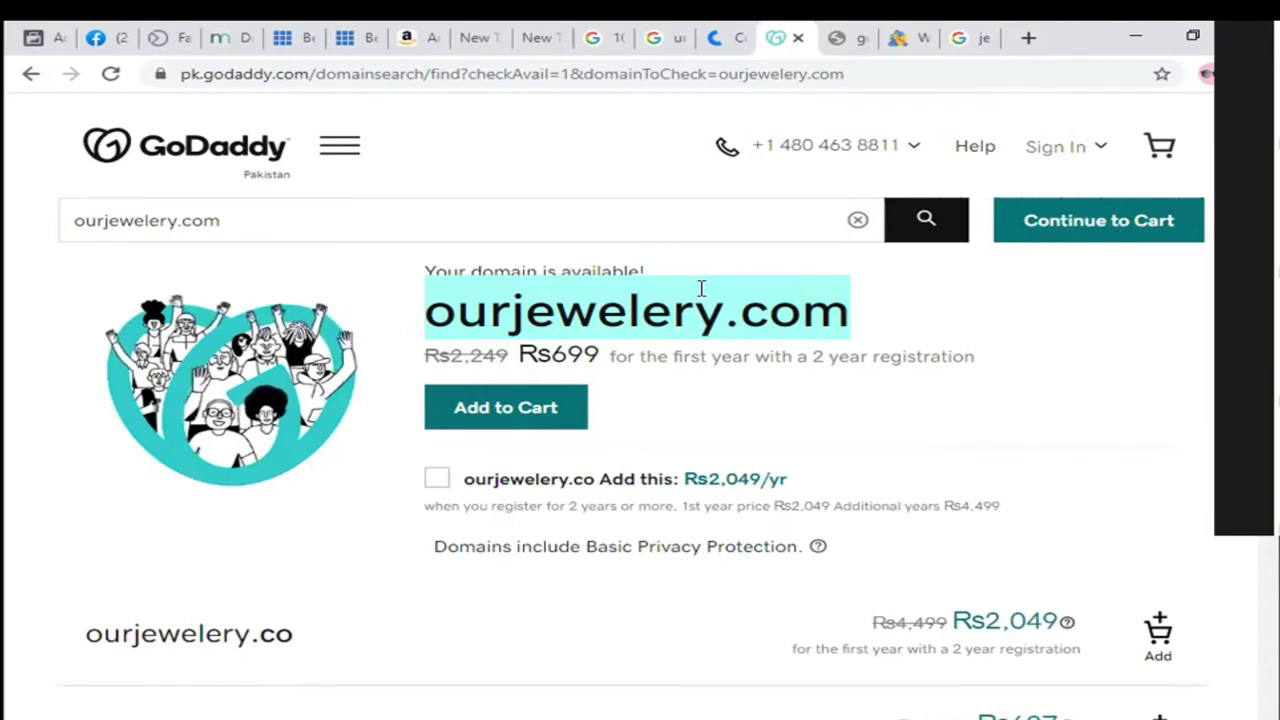
pyautogui.doubleClick(654, 298)
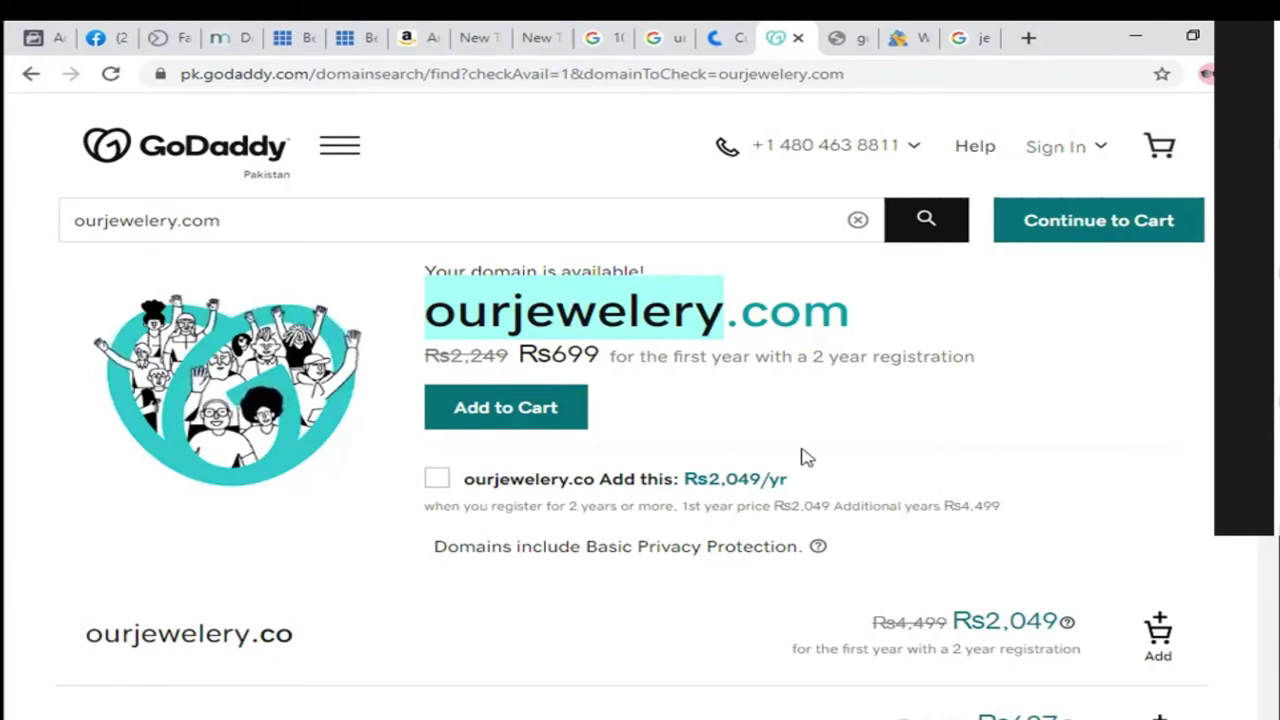
pyautogui.click(612, 318)
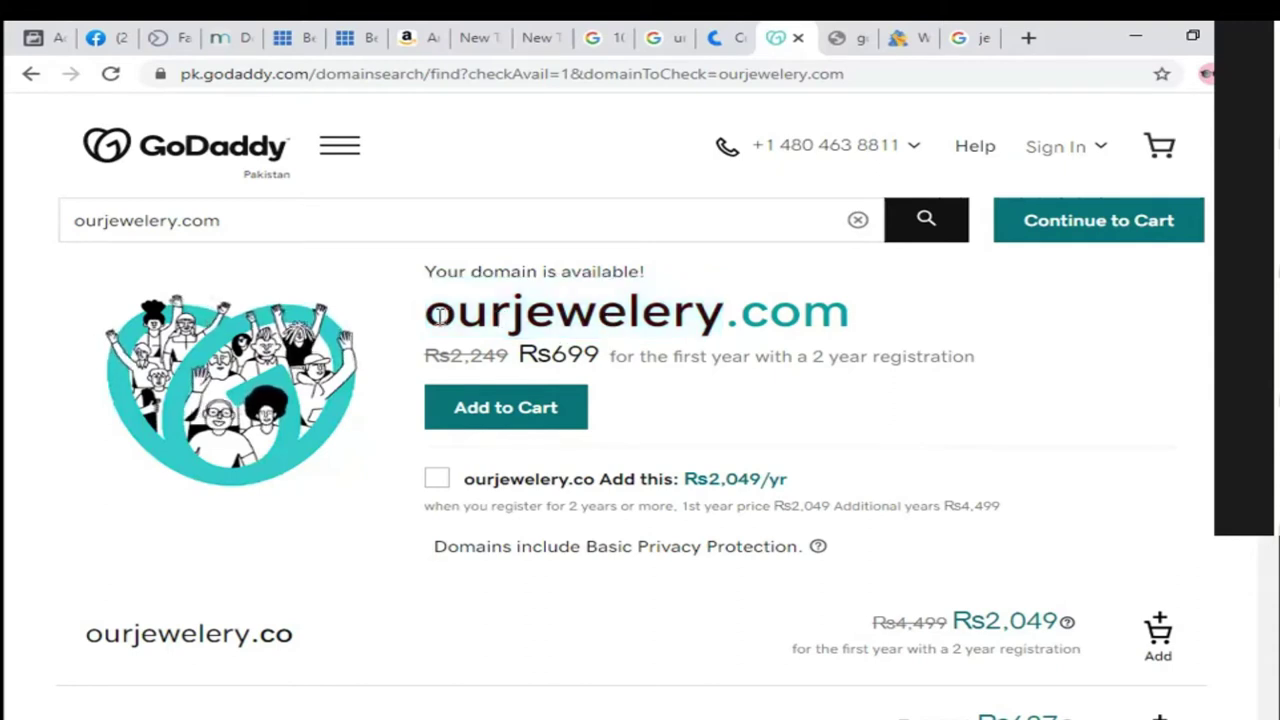
# Step: Load google.com in place of the GoDaddy results page and search for "godaddy"
pyautogui.click(643, 74)
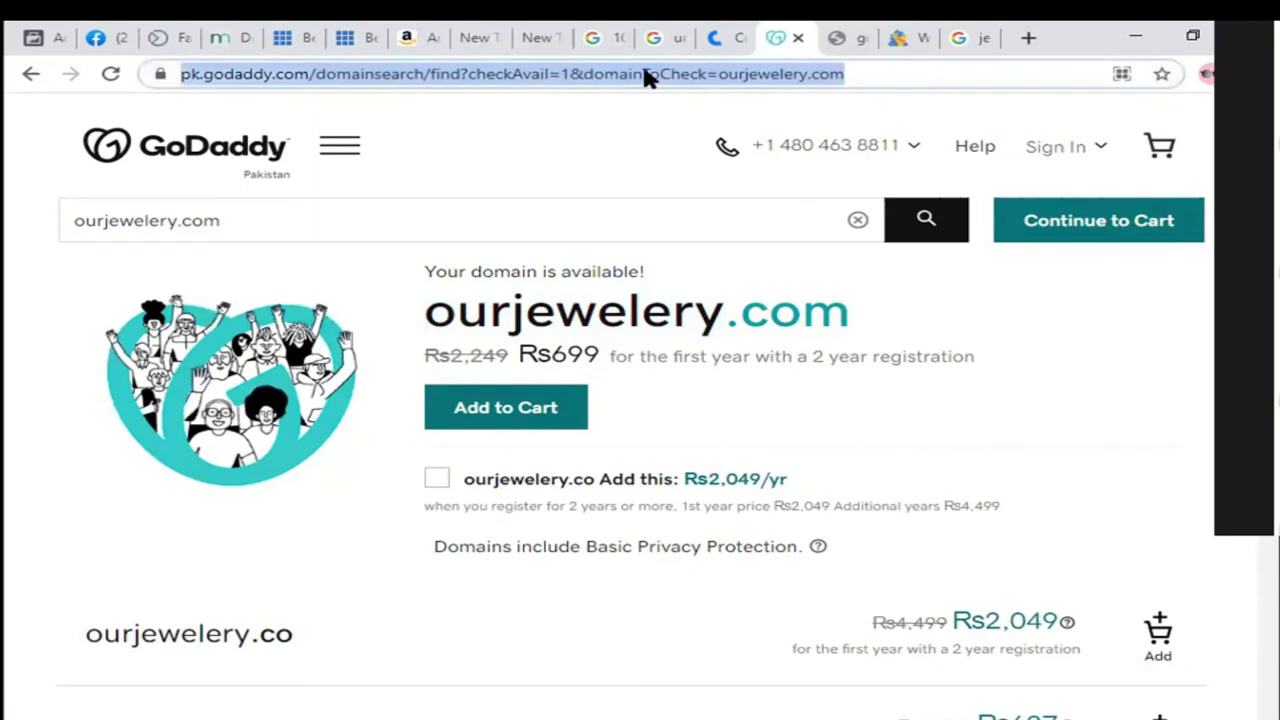
pyautogui.write('google.com')
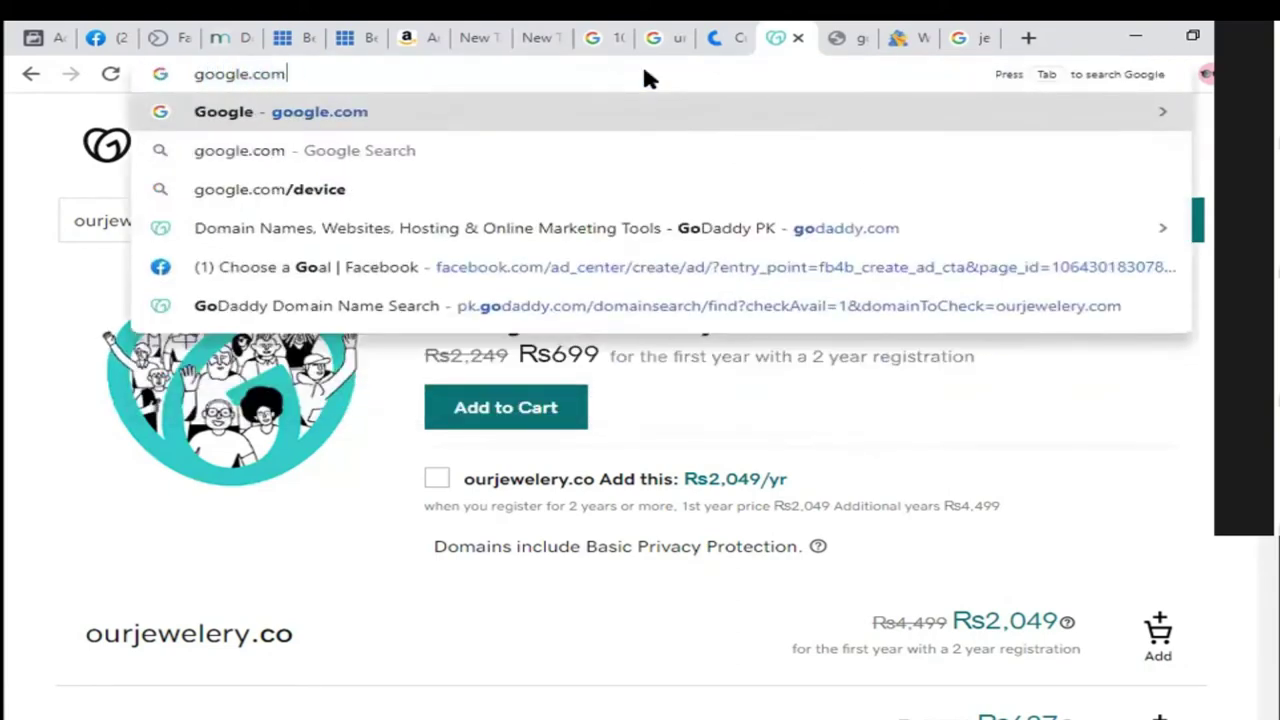
pyautogui.press('Return')
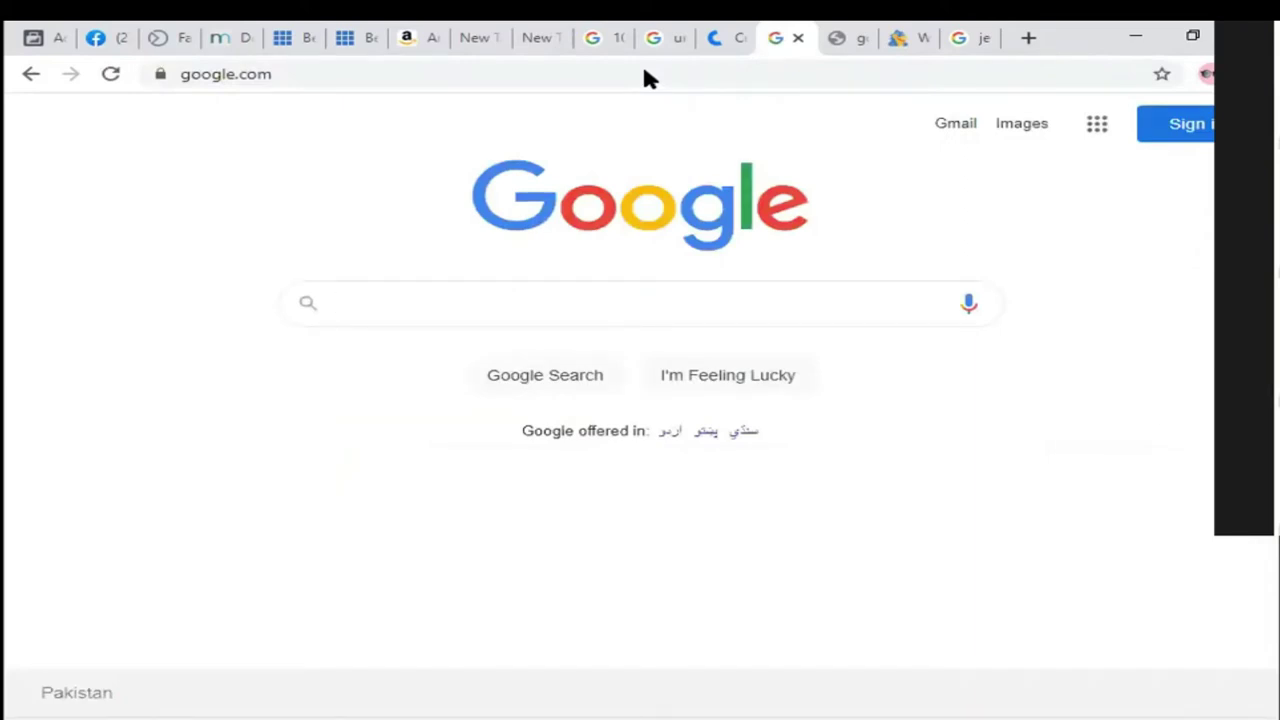
pyautogui.write('godaddy')
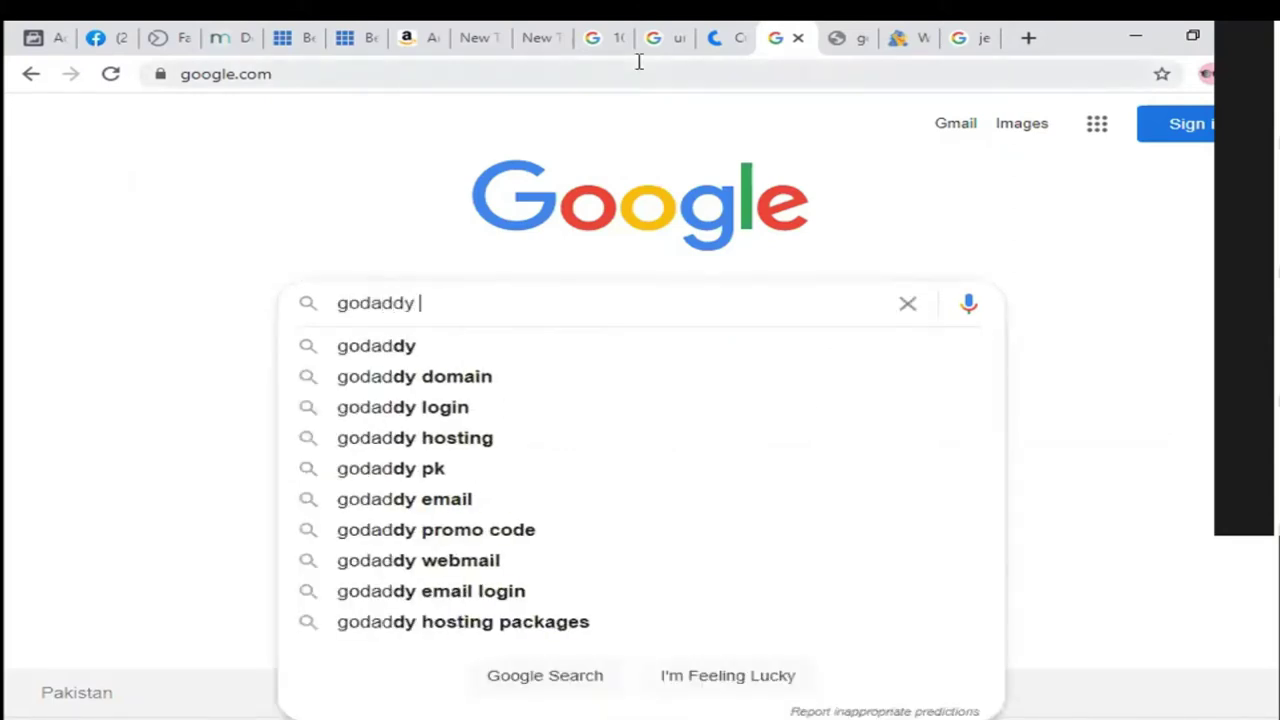
pyautogui.press('Return')
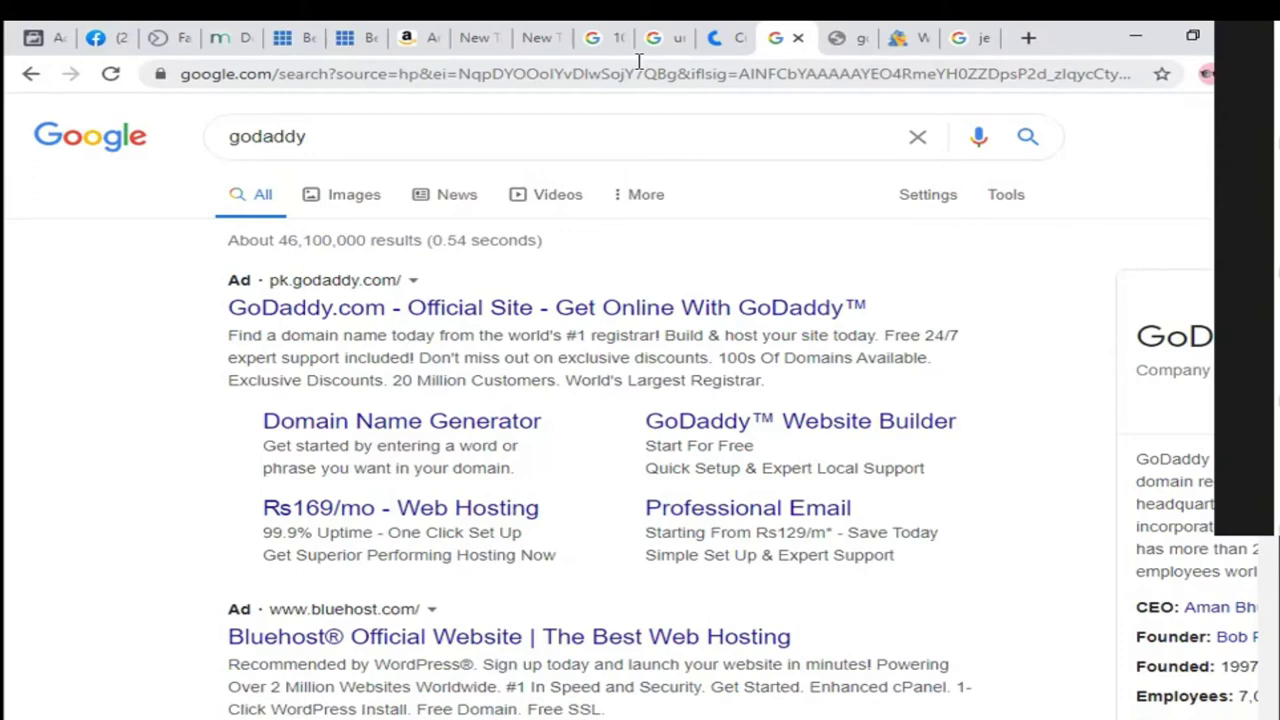
# Step: Close the browser pages with the 100/7 calculation and the cutt.ly URL shortener, and return to the "godaddy" search results
pyautogui.hotkey('ctrl', 'shift', 'Tab')
pyautogui.hotkey('ctrl', 'shift', 'Tab')
pyautogui.hotkey('ctrl', 'shift', 'Tab')
pyautogui.hotkey('ctrl', 'shift', 'Tab')
pyautogui.hotkey('ctrl', 'shift', 'Tab')
pyautogui.hotkey('ctrl', 'shift', 'Tab')
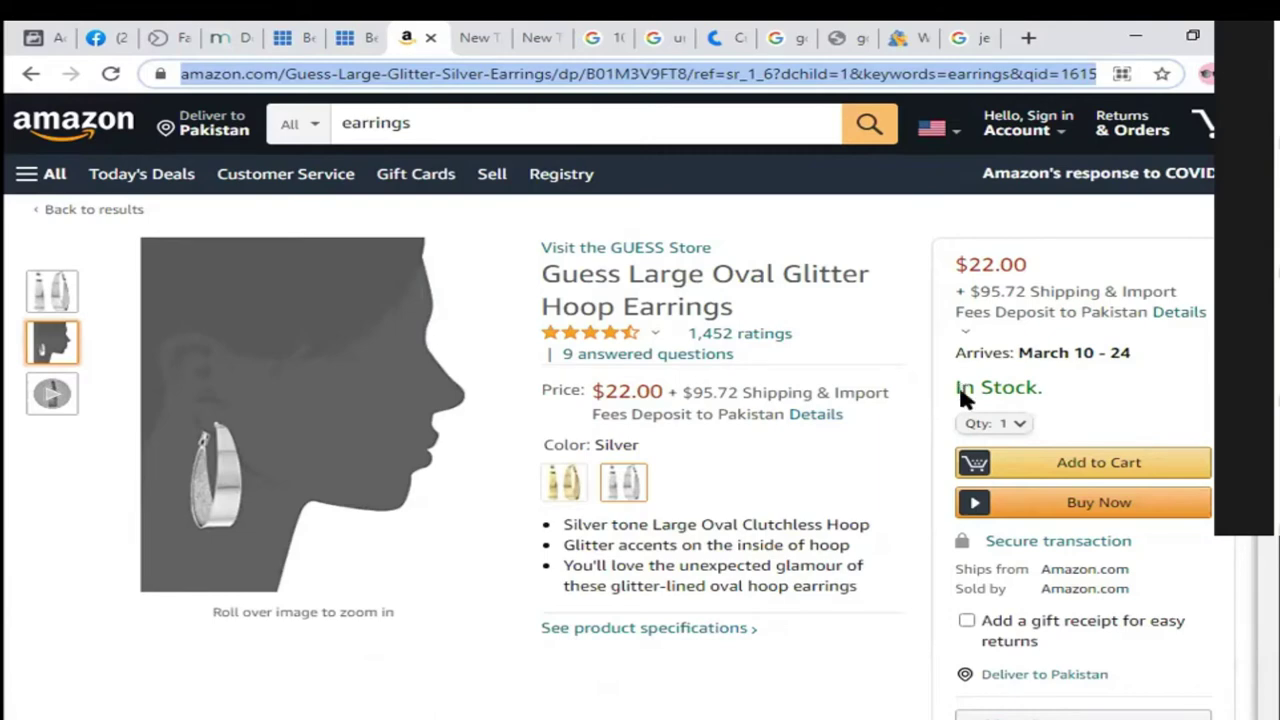
pyautogui.hotkey('ctrl', 'Tab')
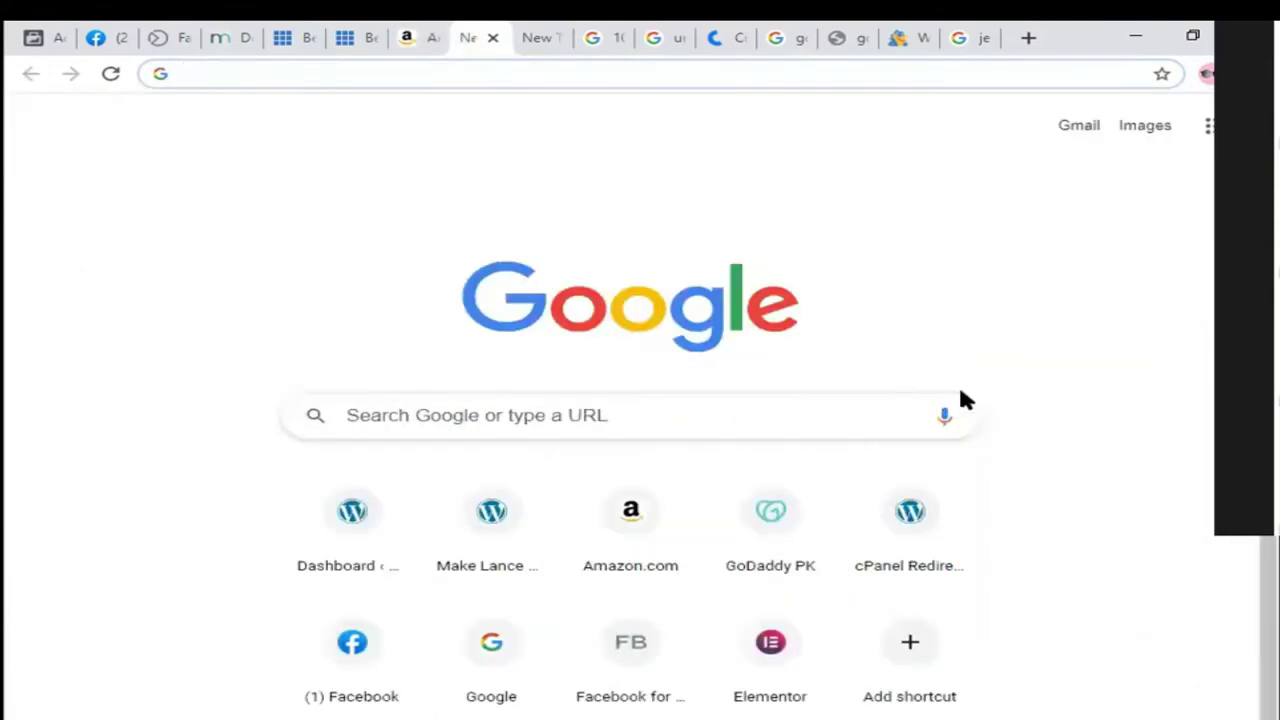
pyautogui.write('100/7')
pyautogui.press('Return')
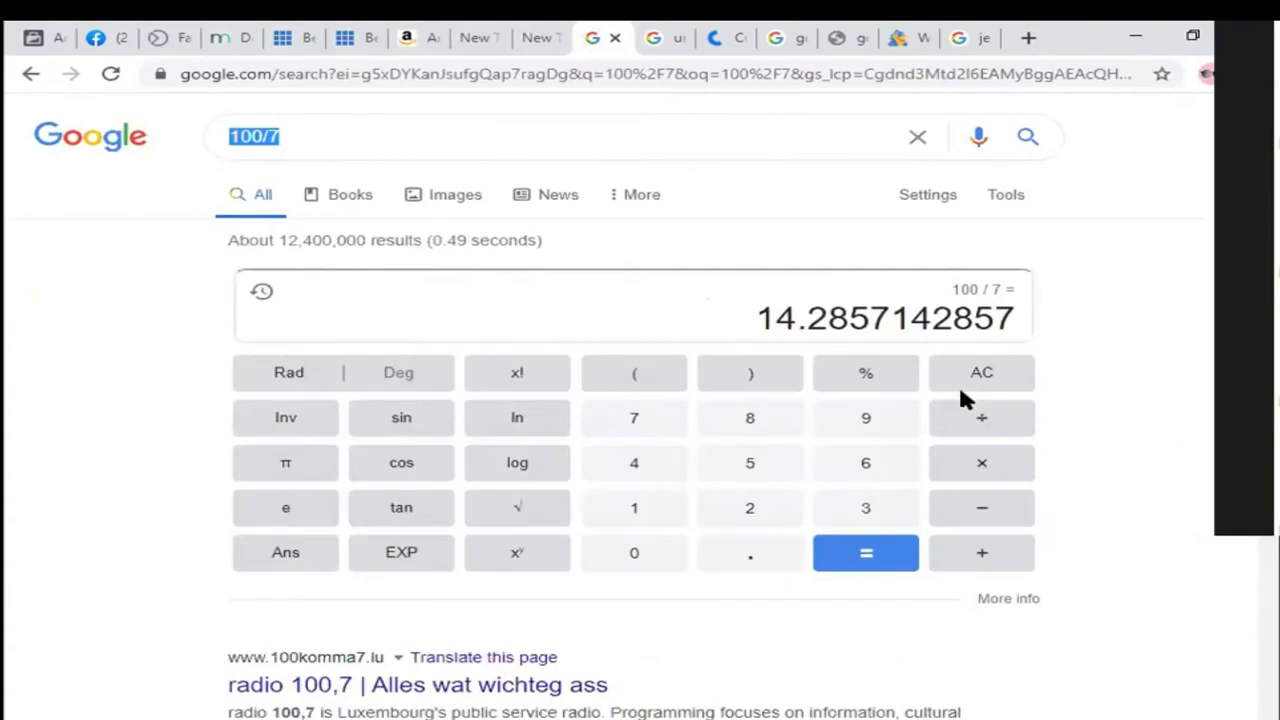
pyautogui.hotkey('ctrl', 'Tab')
pyautogui.hotkey('ctrl', 'Tab')
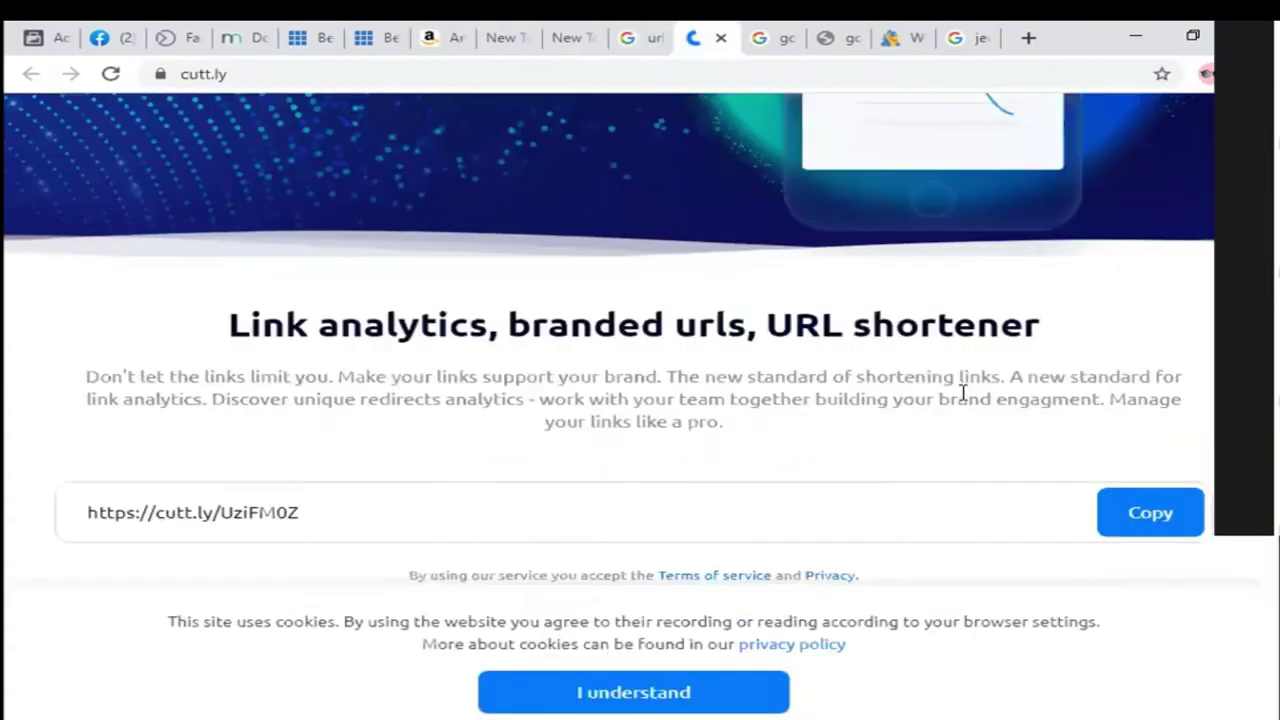
pyautogui.hotkey('ctrl', 'Tab')
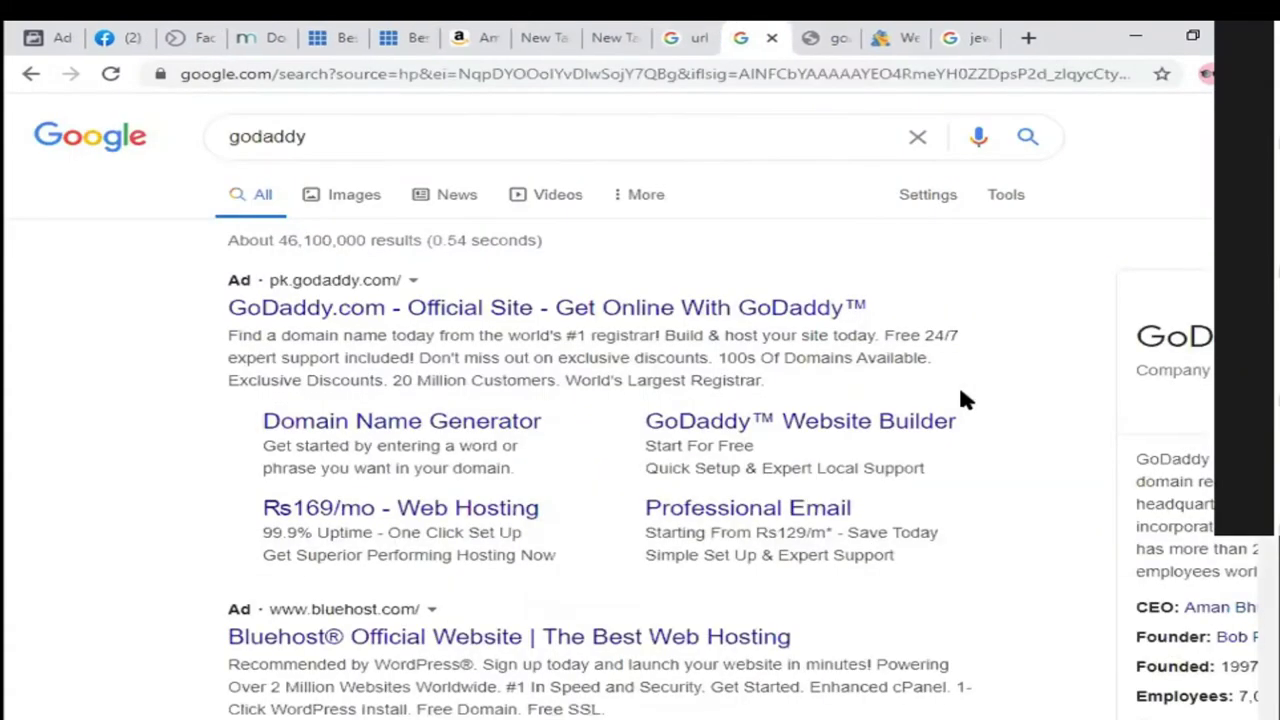
pyautogui.hotkey('ctrl', 'Tab')
pyautogui.hotkey('ctrl', 'shift', 'Tab')
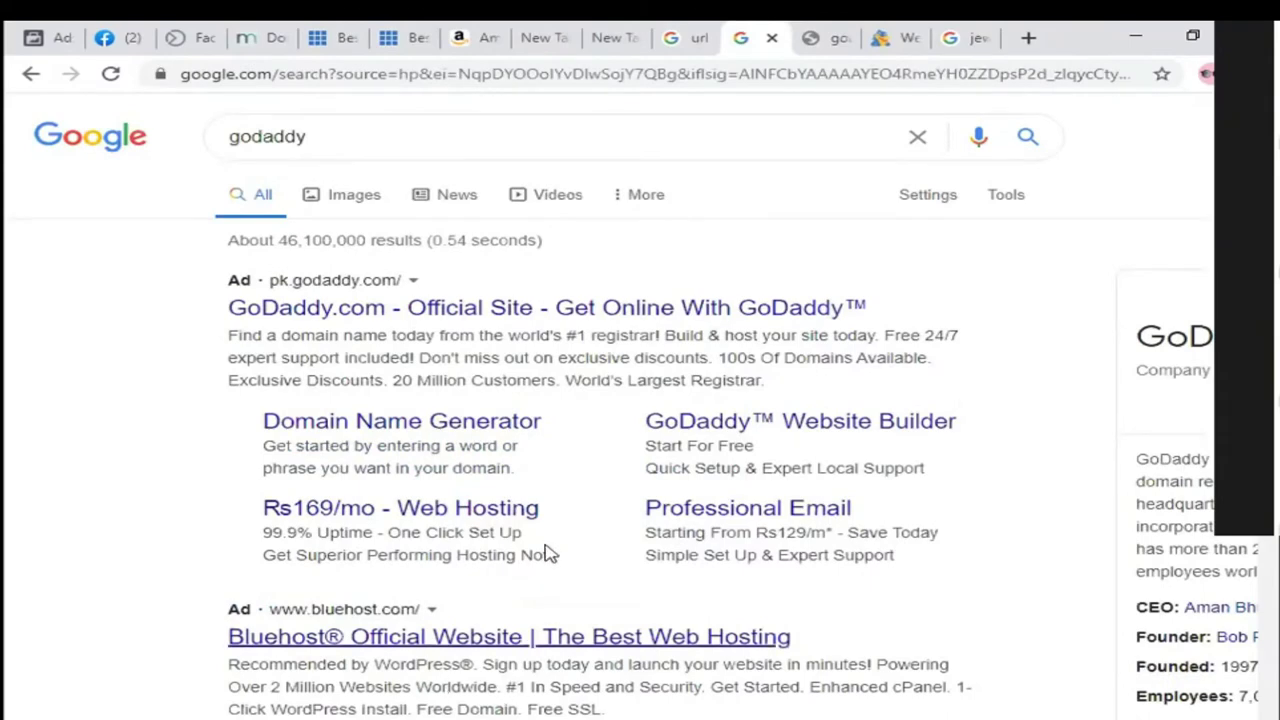
# Step: Open the official pk.godaddy.com site from the search results in a separate browser tab
pyautogui.scroll(-3, 540, 500)
pyautogui.scroll(-2, 280, 323)
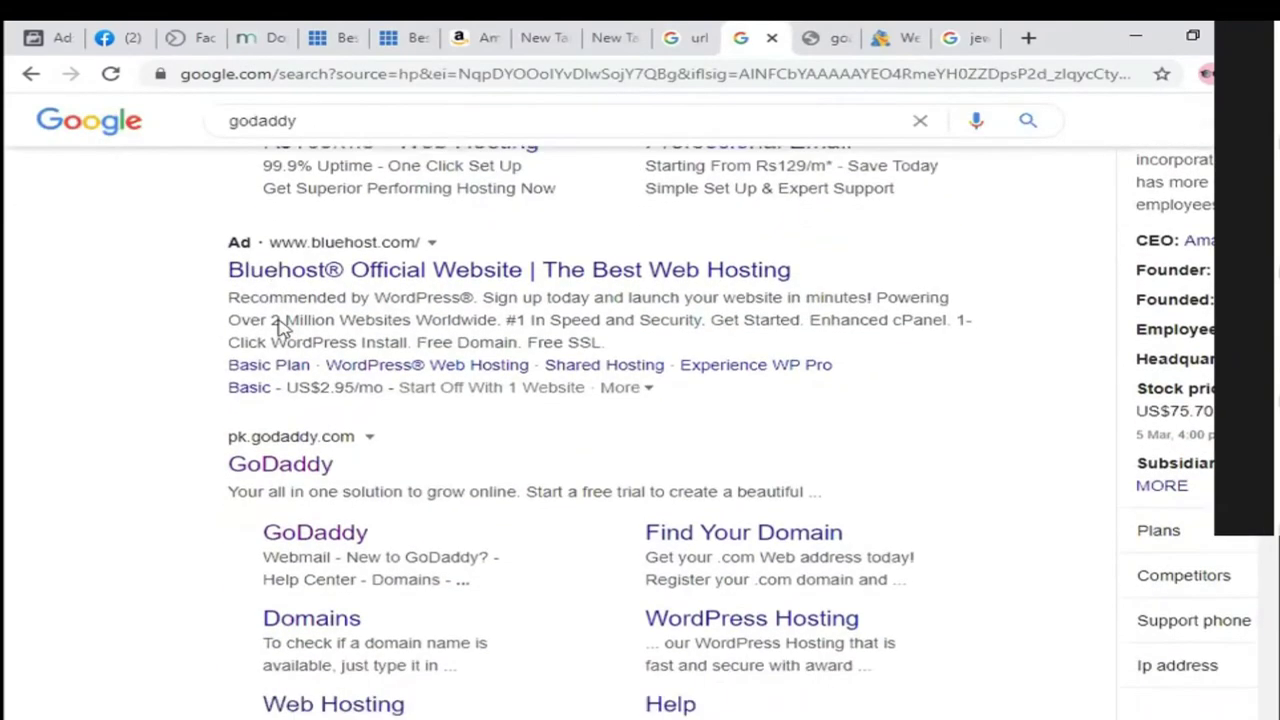
pyautogui.scroll(-1, 500, 506)
pyautogui.scroll(-5, 443, 560)
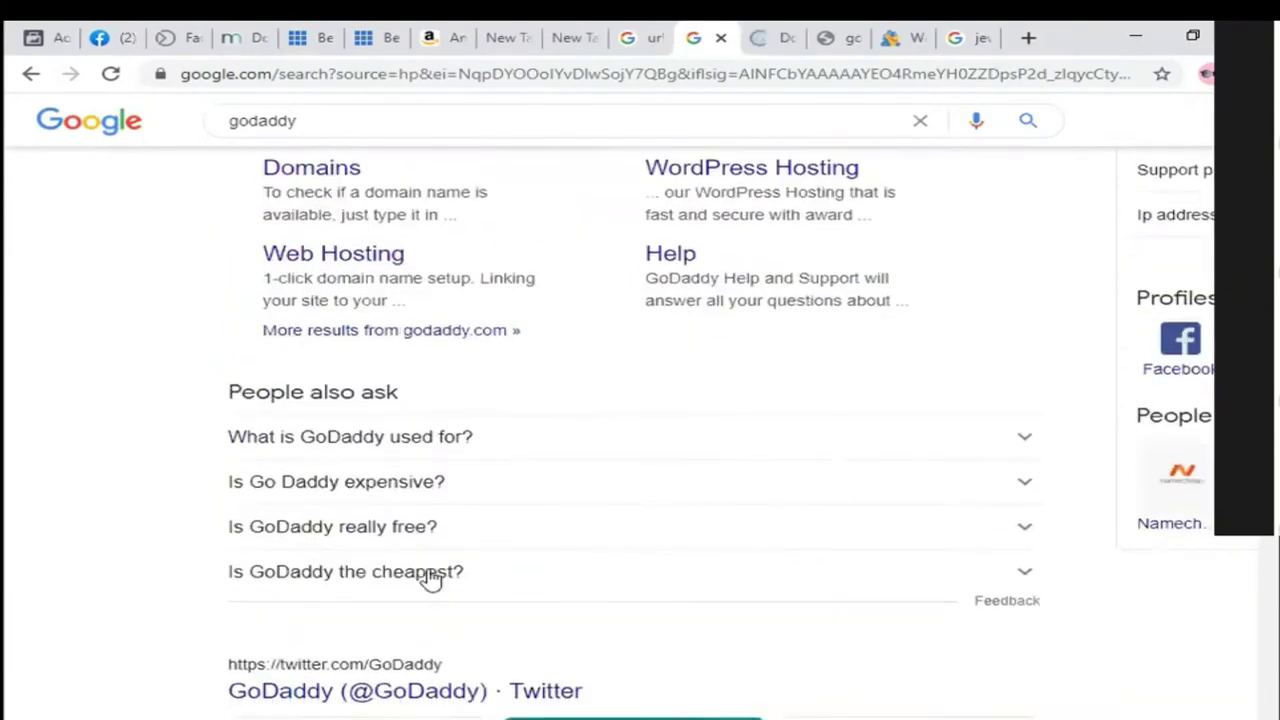
pyautogui.hotkey('ctrl', 'Tab')
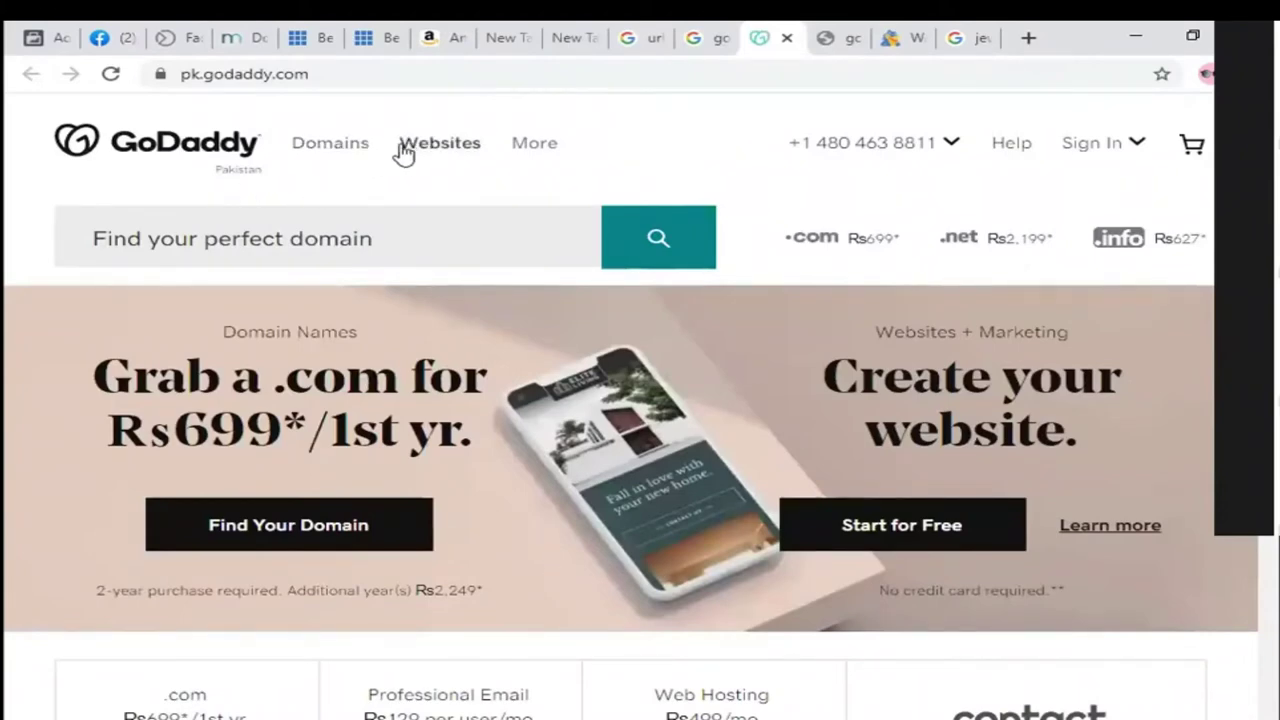
# Step: Open GoDaddy's Web Hosting page from its website hosting offers
pyautogui.click(538, 148)
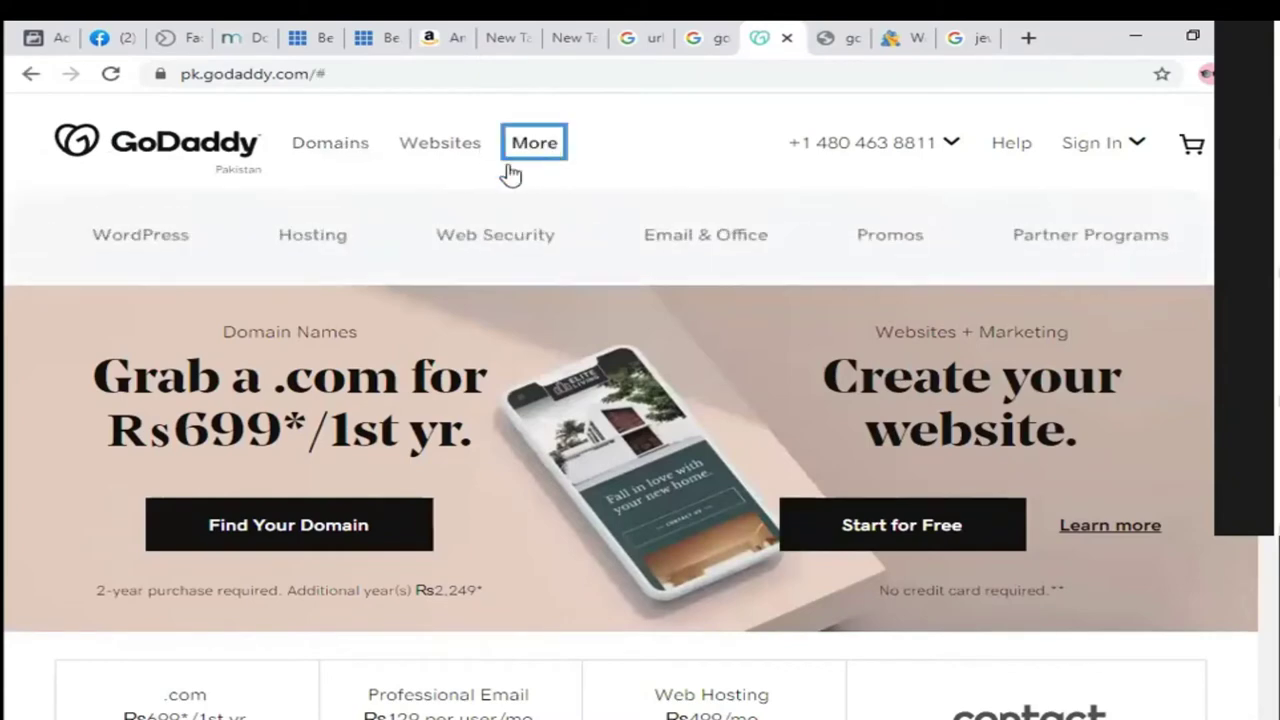
pyautogui.moveTo(300, 257)
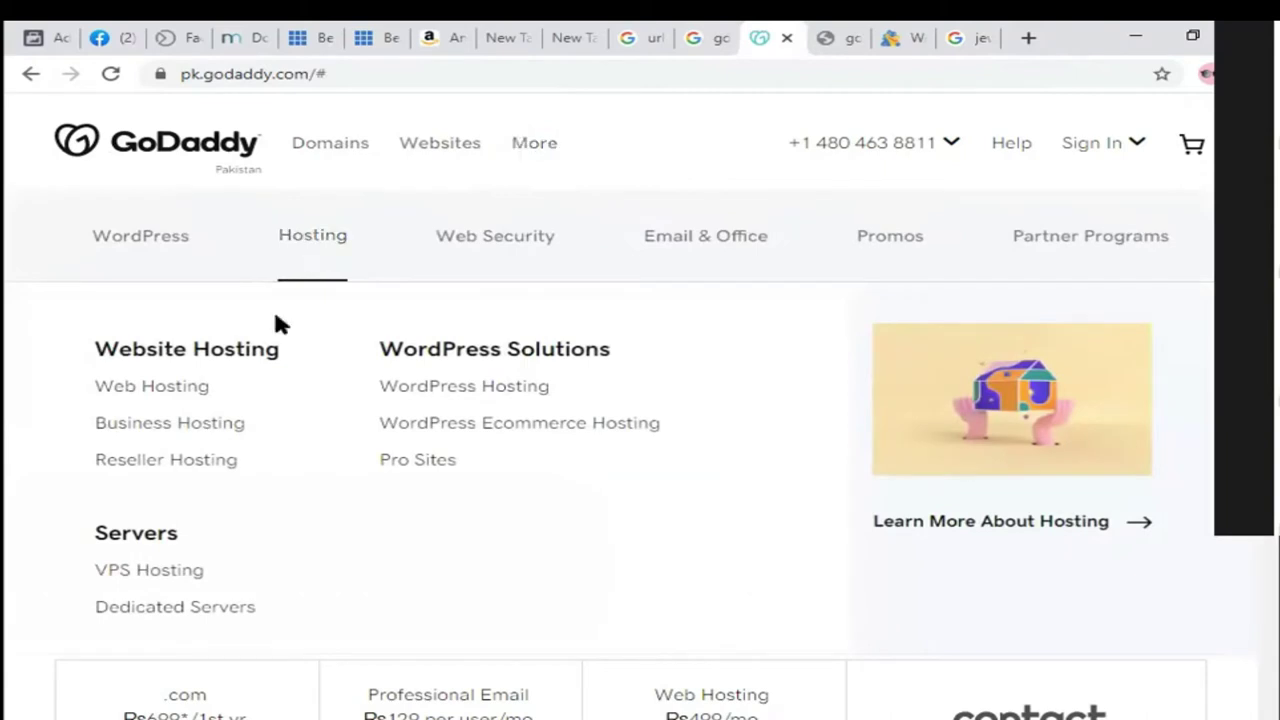
pyautogui.click(306, 237)
pyautogui.click(168, 388)
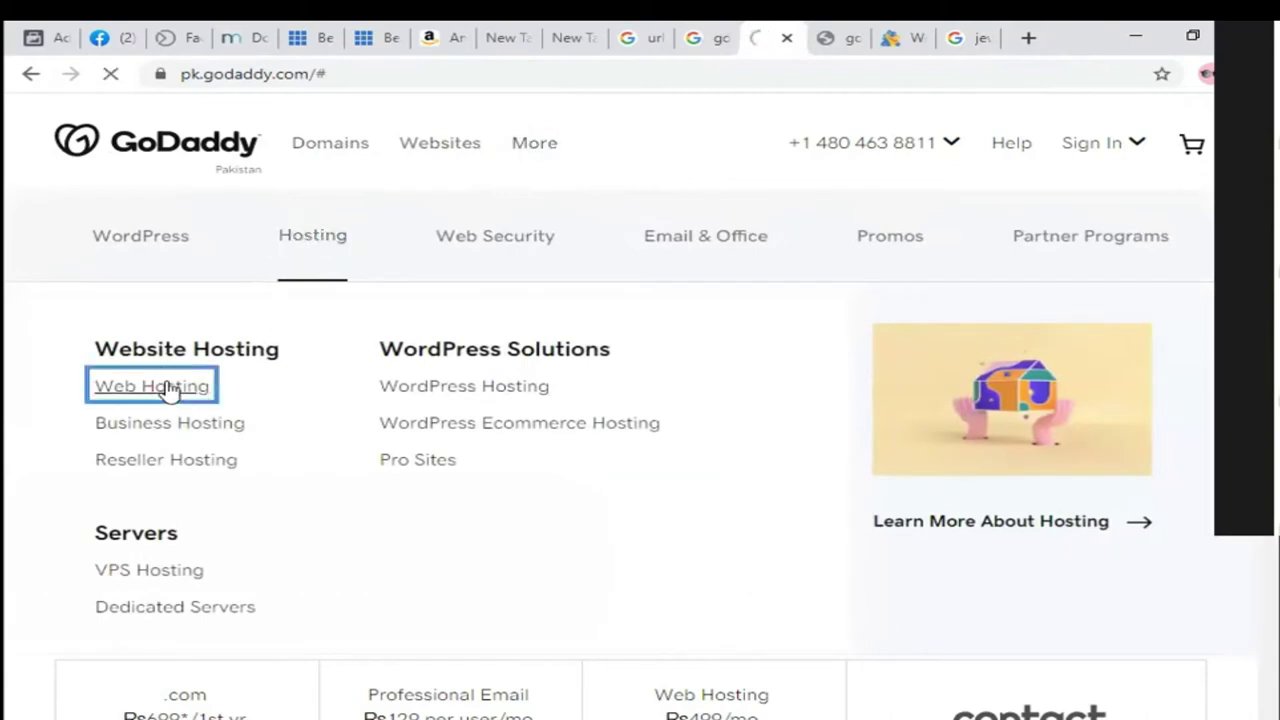
# Step: Search Google for "hostgator hosting" in a new browser tab
pyautogui.hotkey('ctrl', 't')
pyautogui.write('hoda')
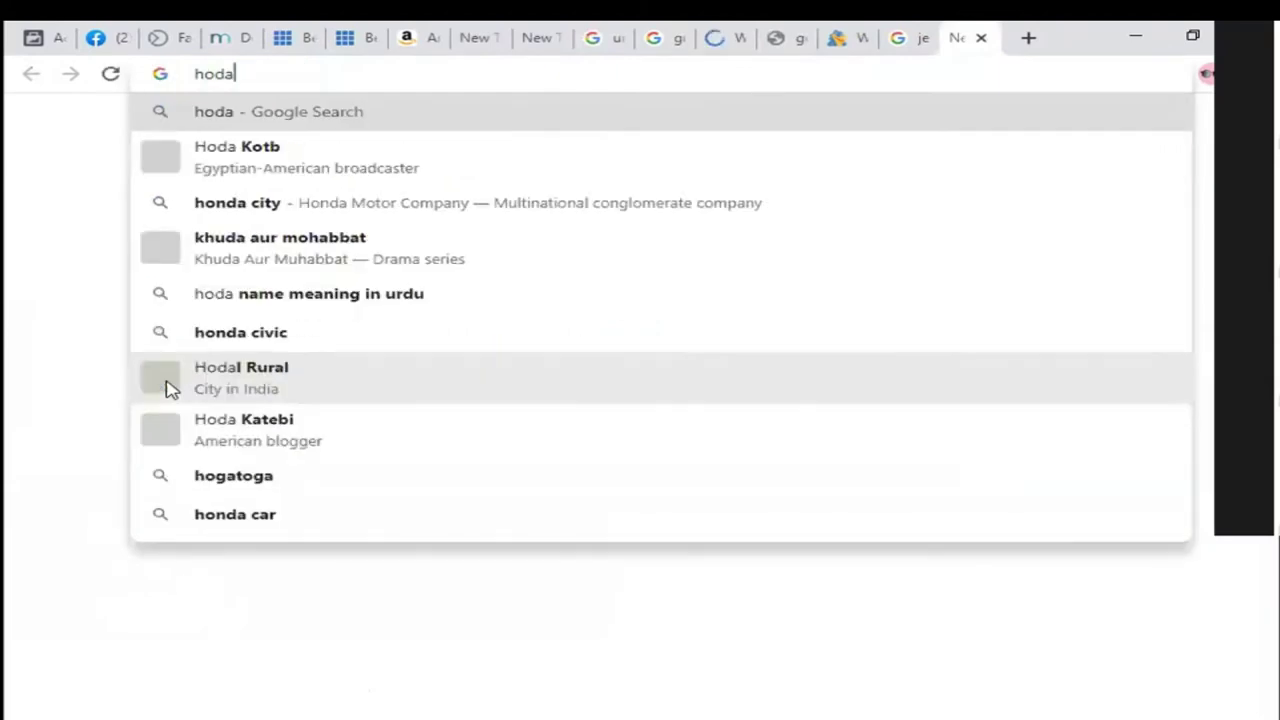
pyautogui.press('BackSpace')
pyautogui.press('BackSpace')
pyautogui.write('stgator hosting\\')
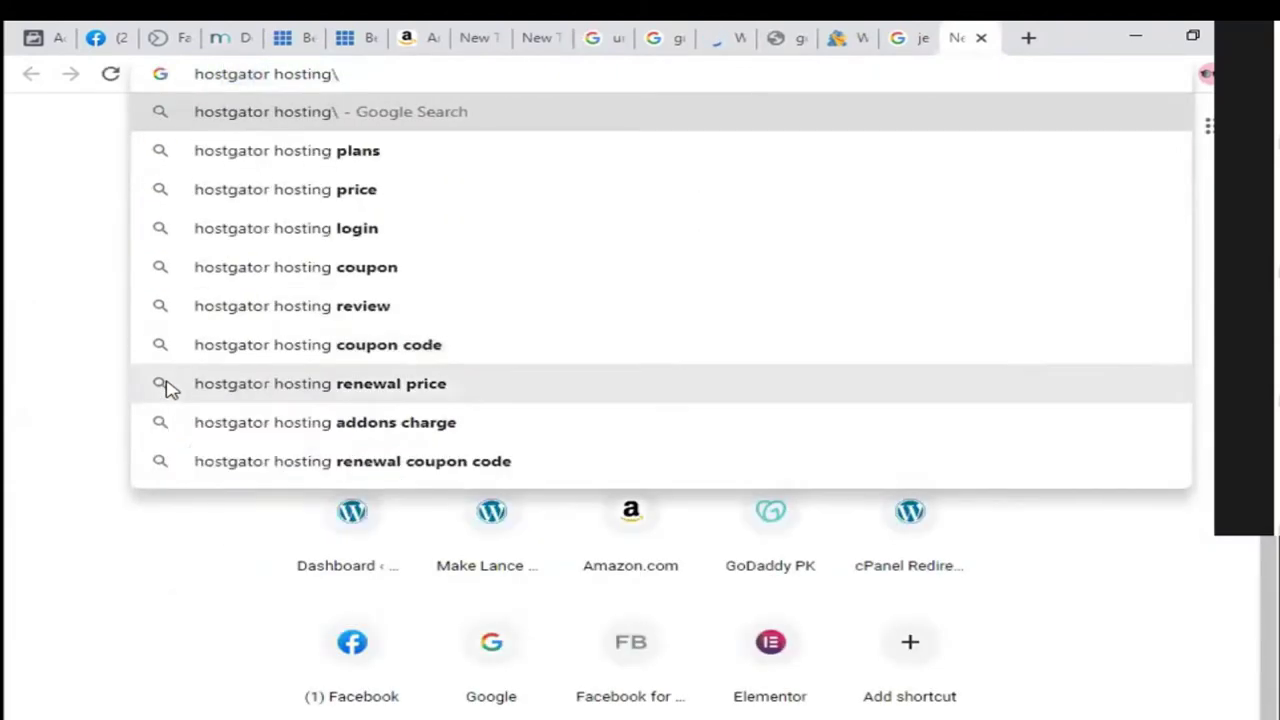
pyautogui.press('Return')
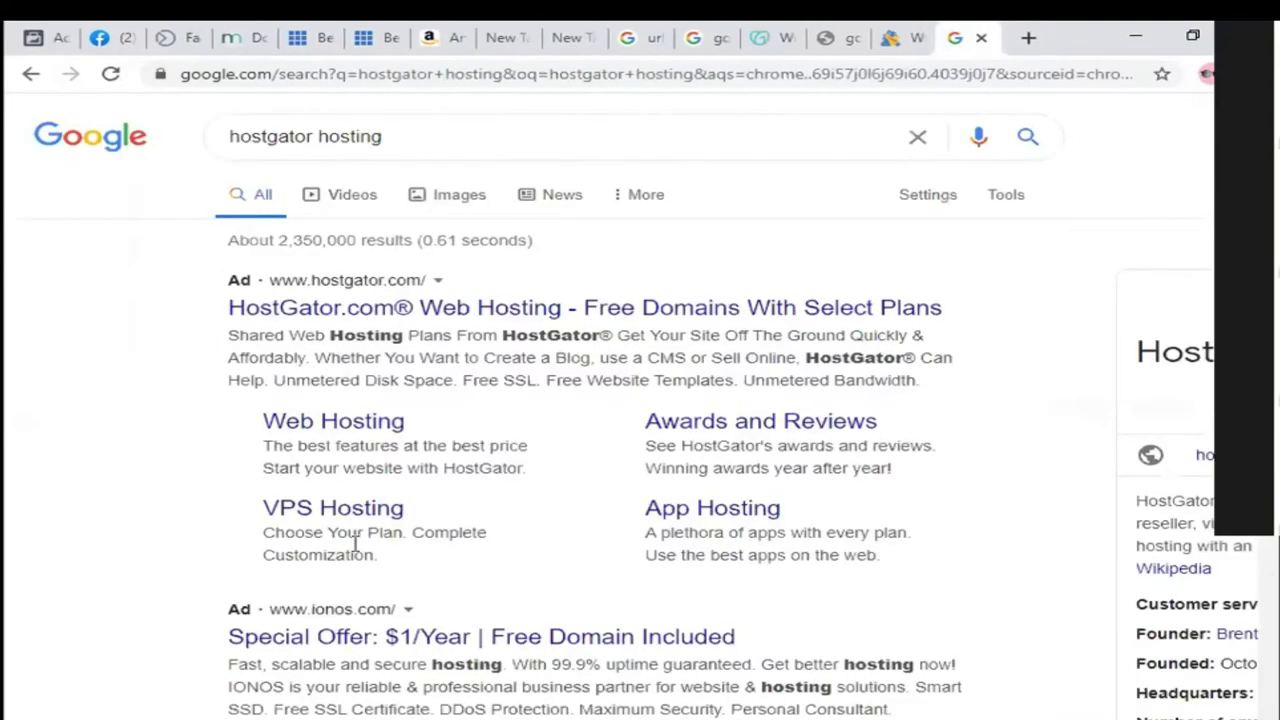
# Step: Open HostGator's web hosting page from the search results
pyautogui.scroll(-2, 366, 412)
pyautogui.scroll(-4, 370, 440)
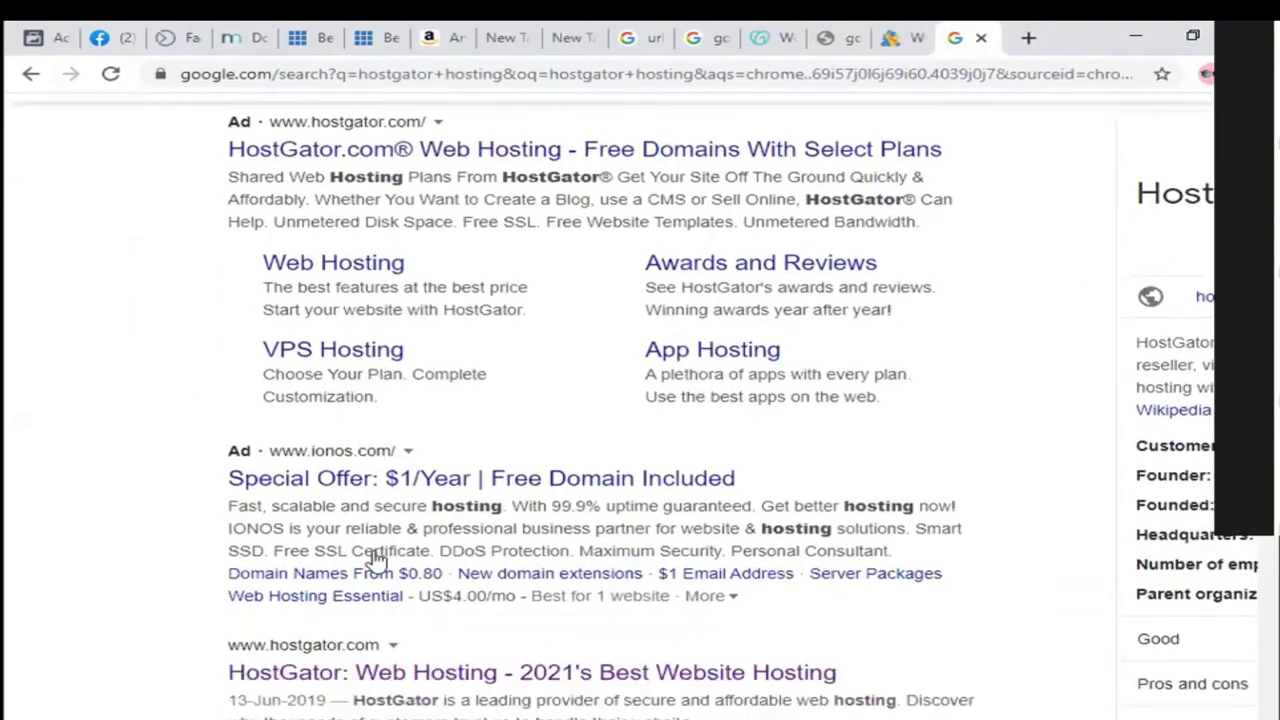
pyautogui.click(520, 420)
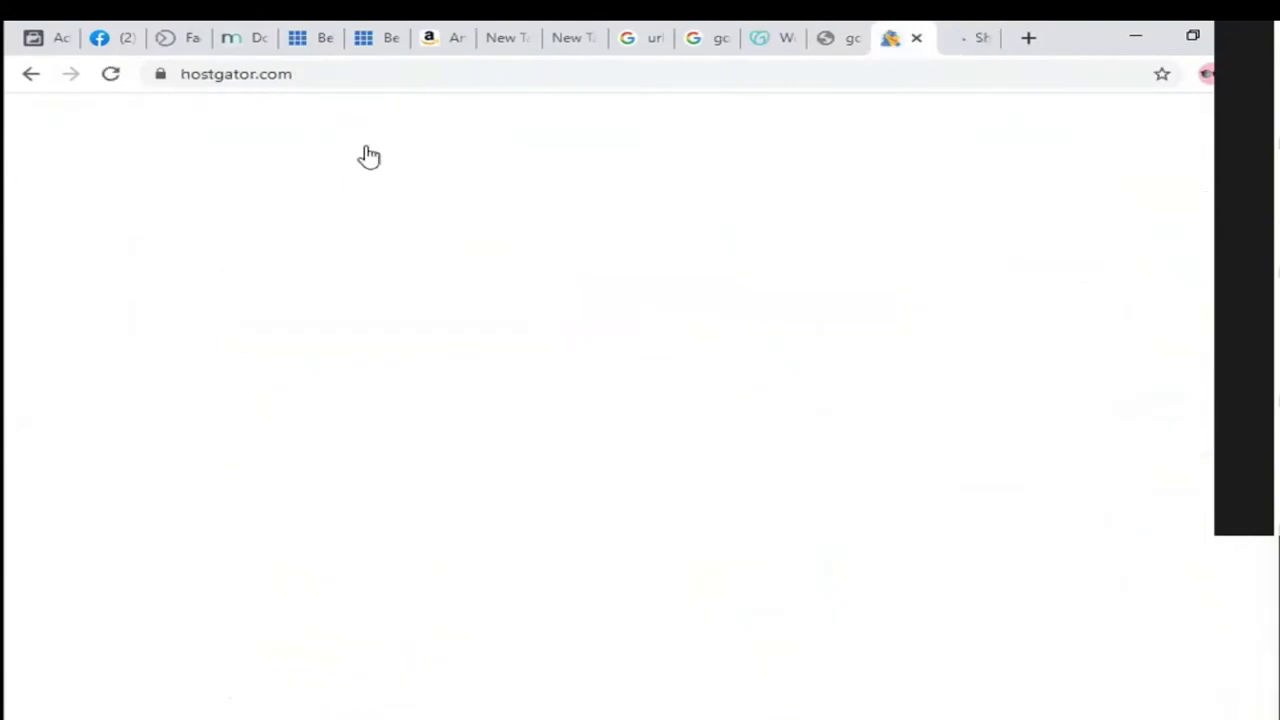
pyautogui.click(547, 311)
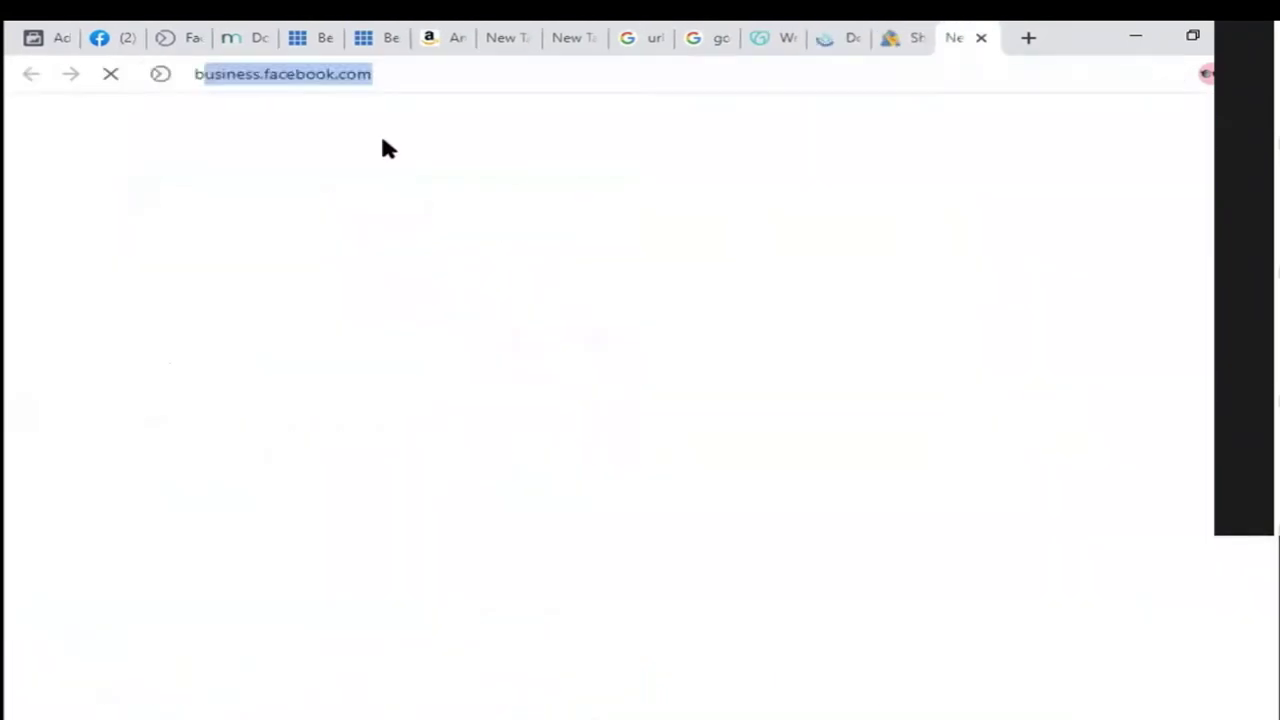
# Step: Search Google for "bluehost hosting" in a new browser tab and open the Bluehost website
pyautogui.write('blueh')
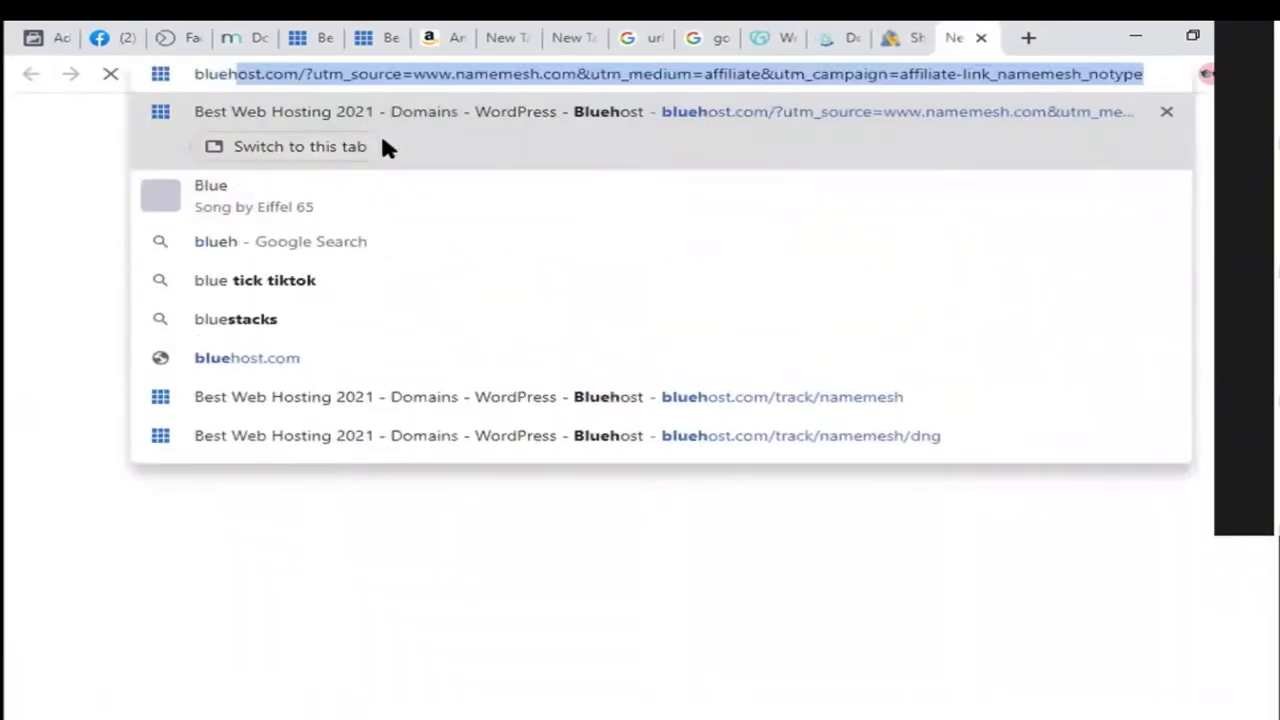
pyautogui.write('ost hosting')
pyautogui.press('Return')
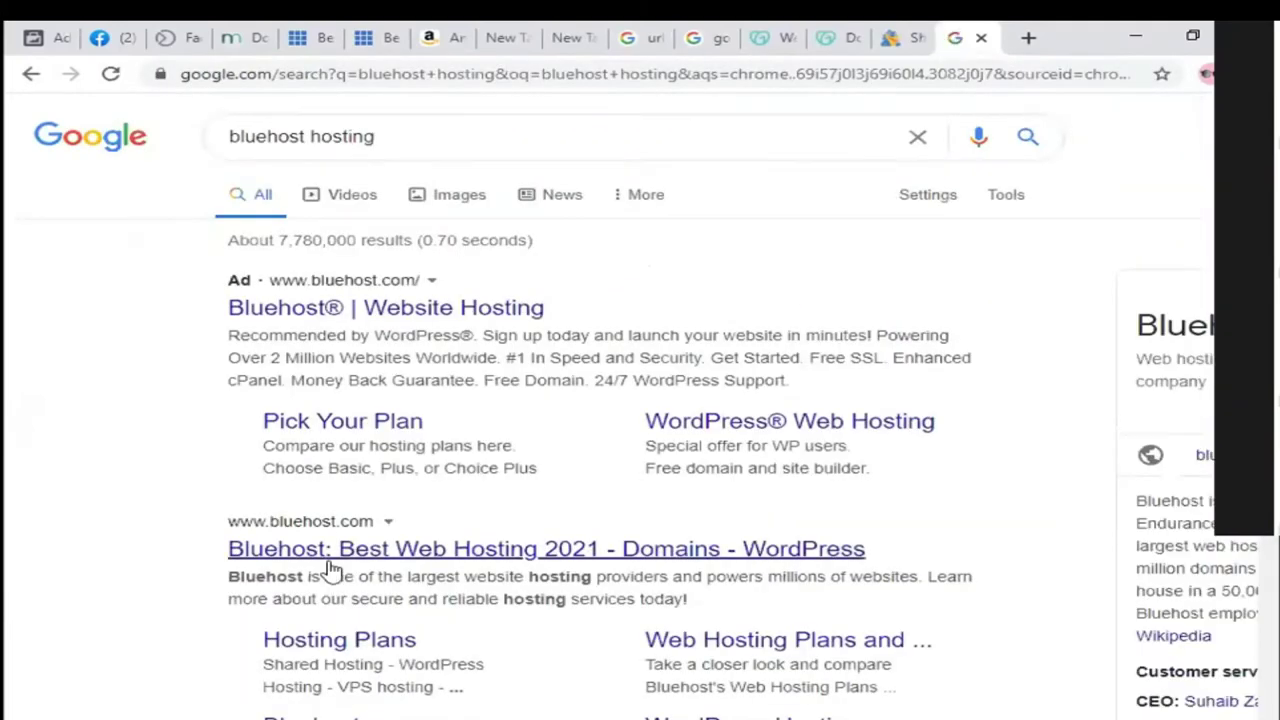
# Step: Examine HostGator's web hosting plans, highlighting the Baby, Business and Hatchling plan names and the Hatchling Plan's "Single website" feature
pyautogui.hotkey('ctrl', 'shift', 'Tab')
pyautogui.hotkey('ctrl', 'shift', 'Tab')
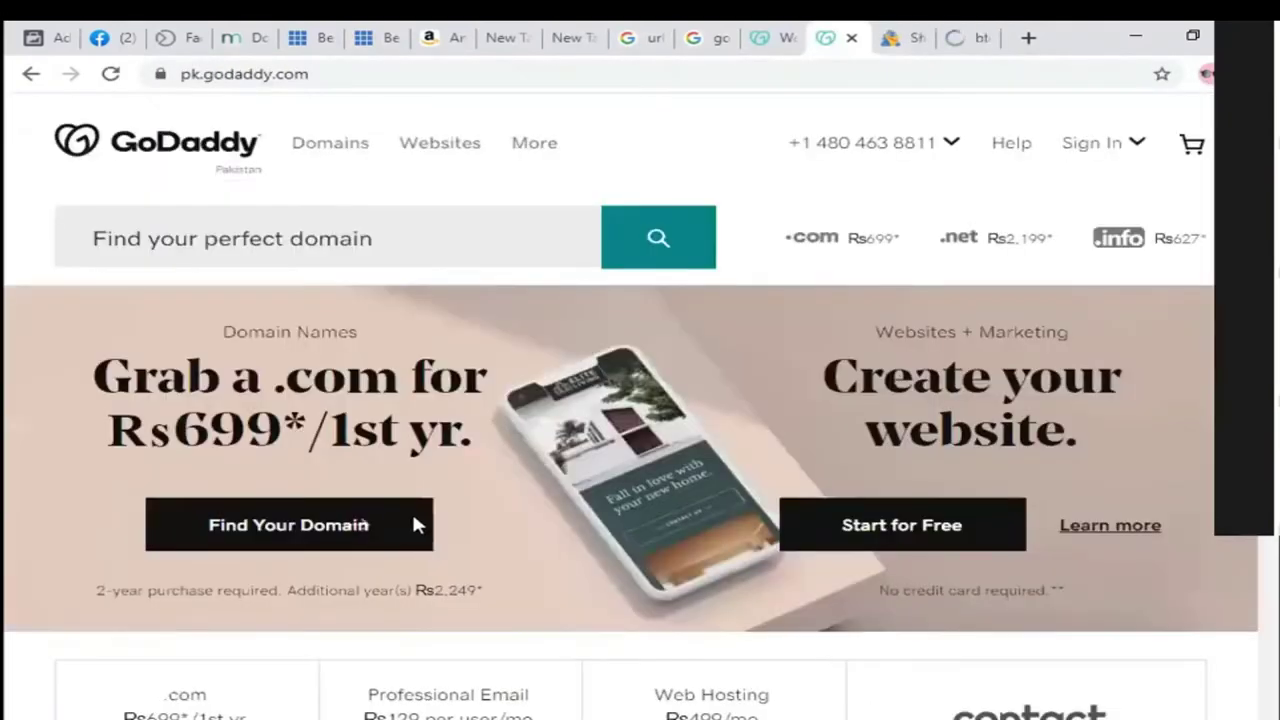
pyautogui.hotkey('ctrl', 'Tab')
pyautogui.scroll(-3, 393, 535)
pyautogui.scroll(-1, 393, 541)
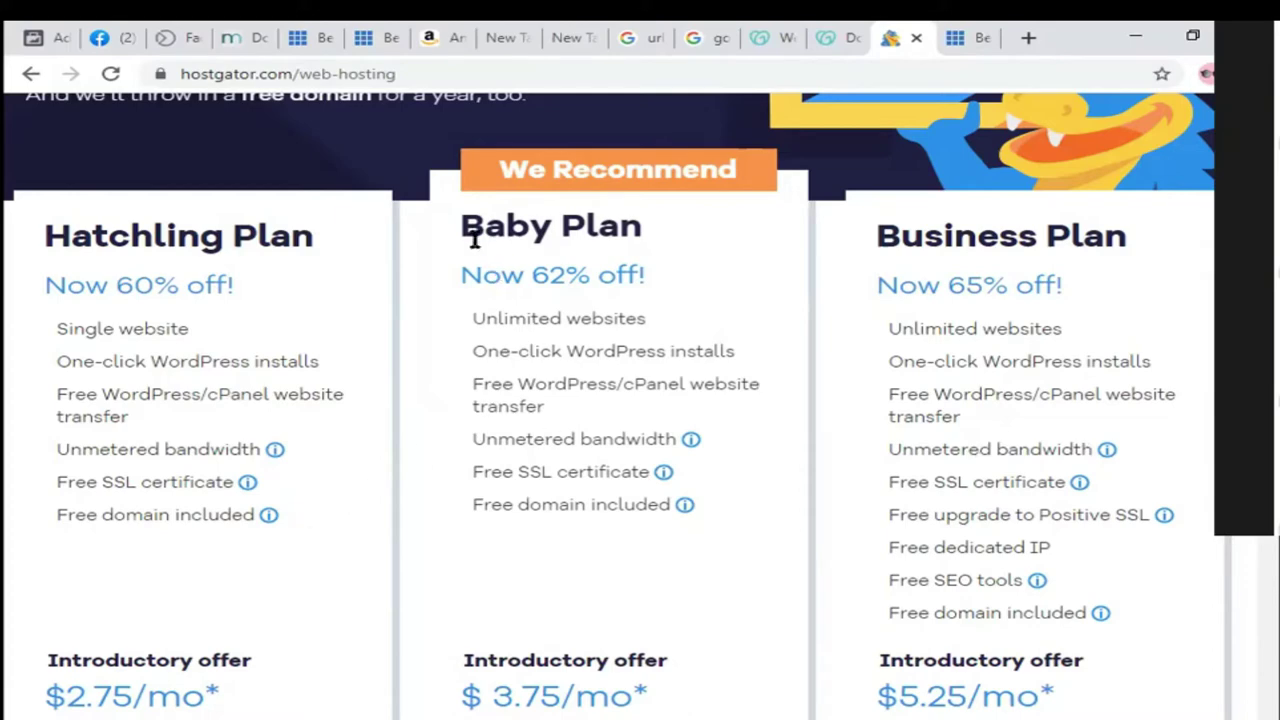
pyautogui.moveTo(464, 238); pyautogui.dragTo(640, 248)
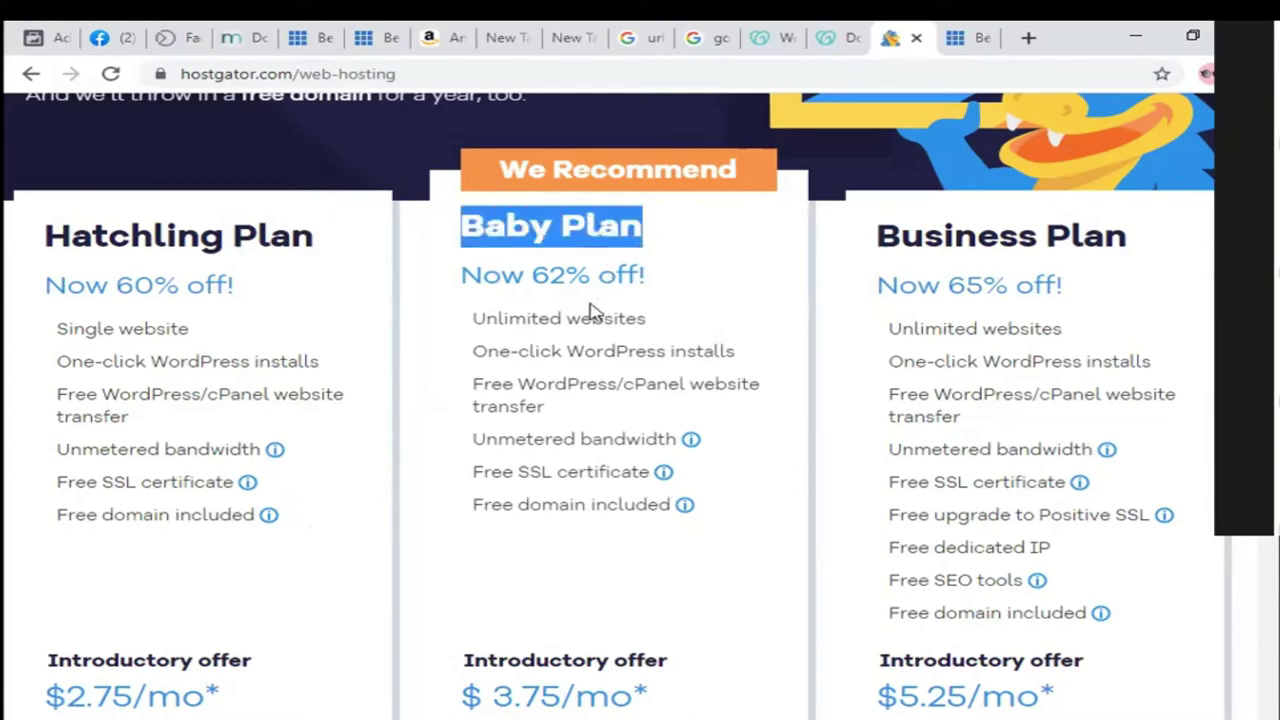
pyautogui.moveTo(878, 242); pyautogui.dragTo(1120, 268)
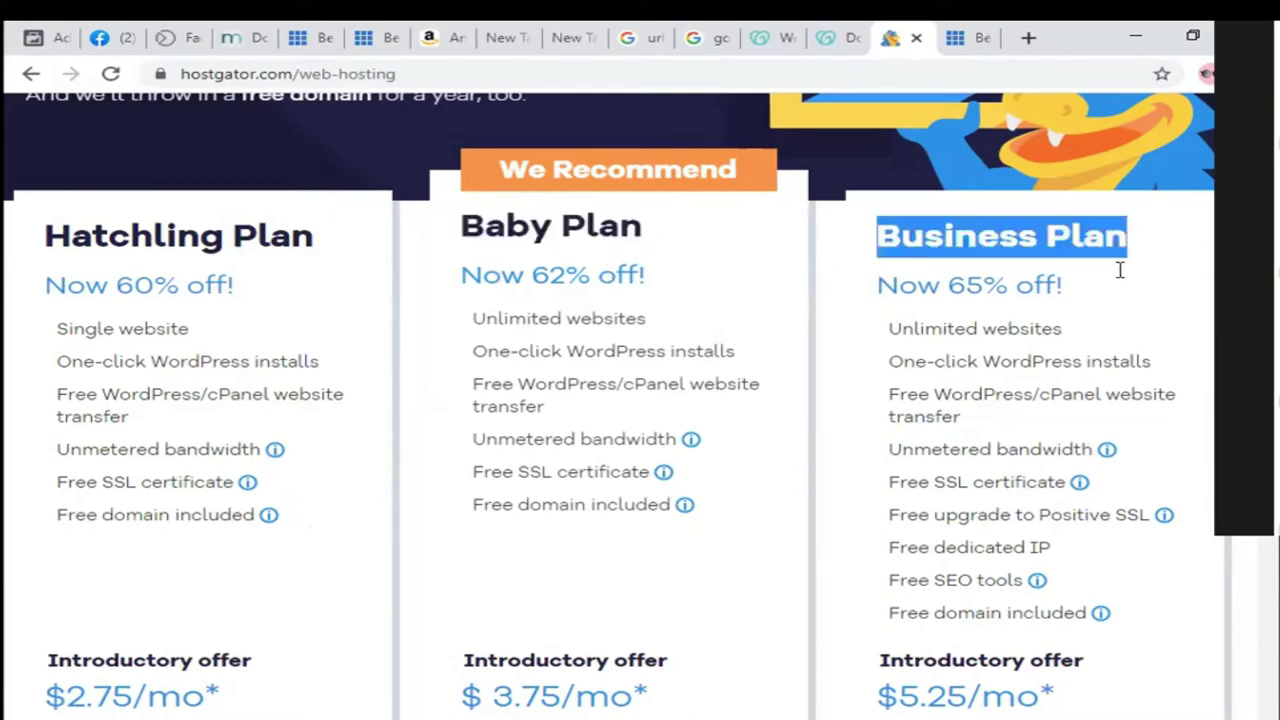
pyautogui.click(628, 375)
pyautogui.moveTo(66, 252); pyautogui.dragTo(312, 252)
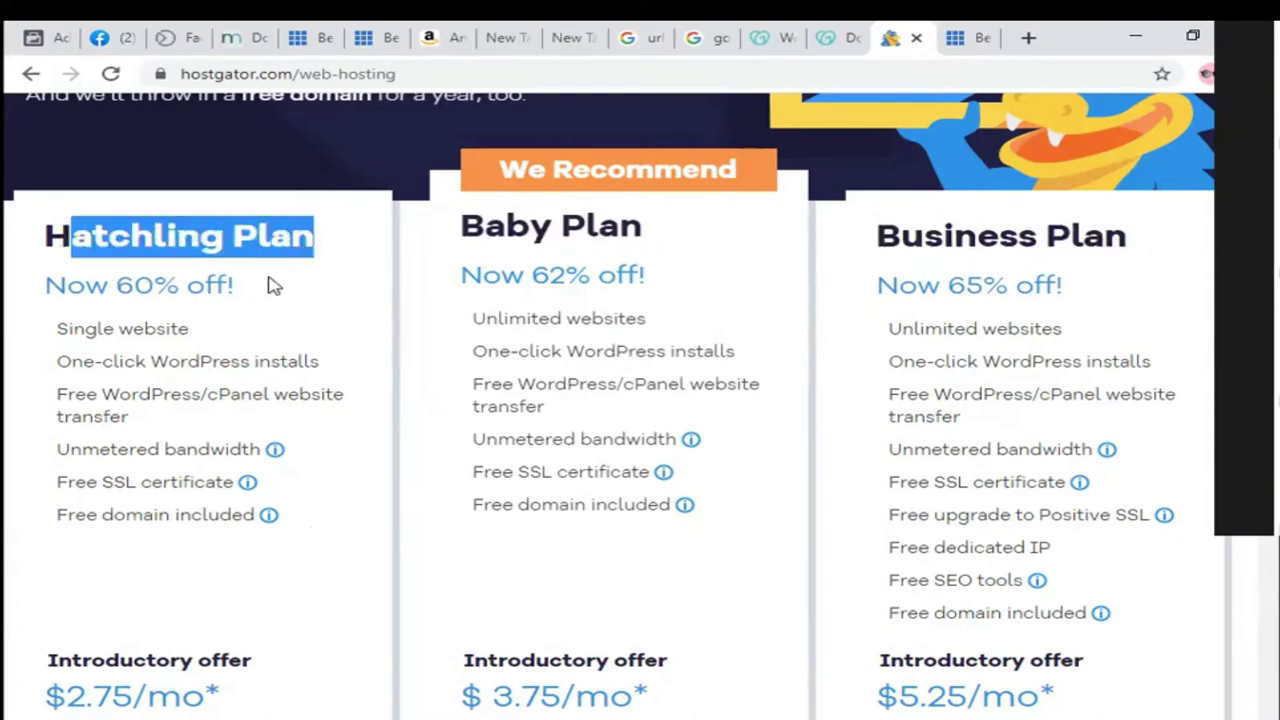
pyautogui.tripleClick(162, 328)
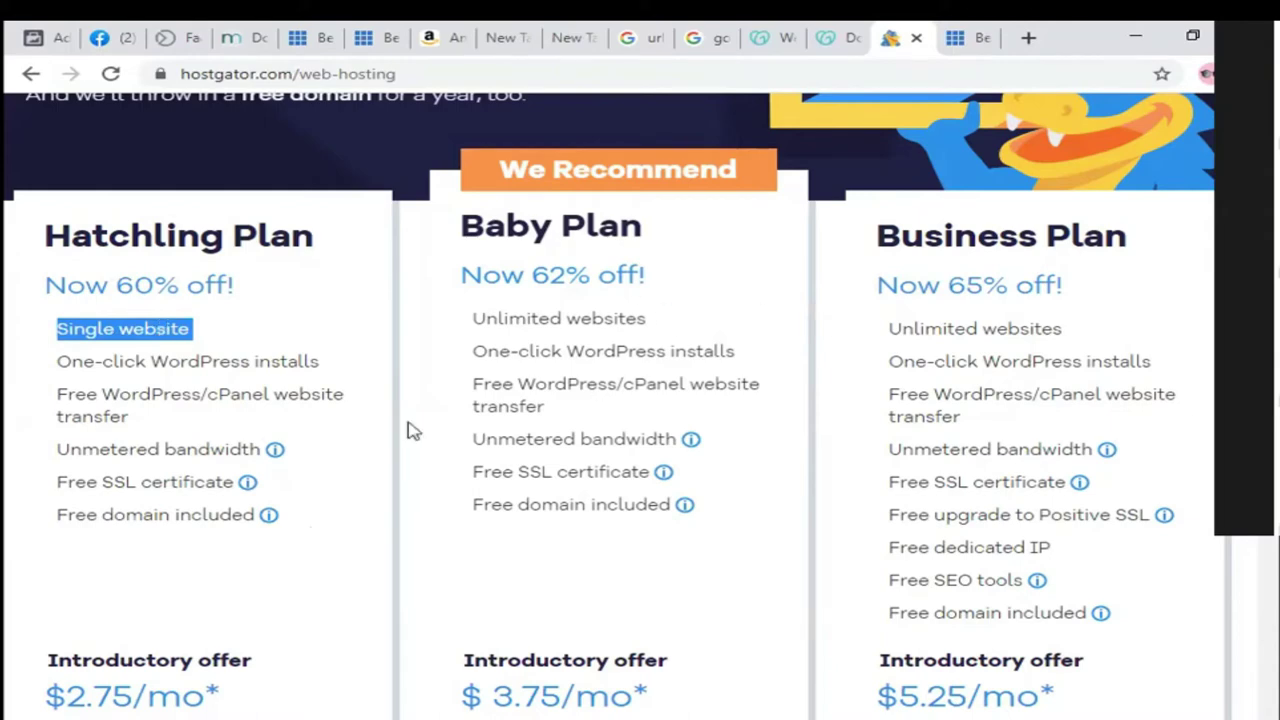
# Step: Examine the Hatchling Plan's features, highlighting the free WordPress/cPanel website transfer and the unmetered bandwidth
pyautogui.click(148, 364)
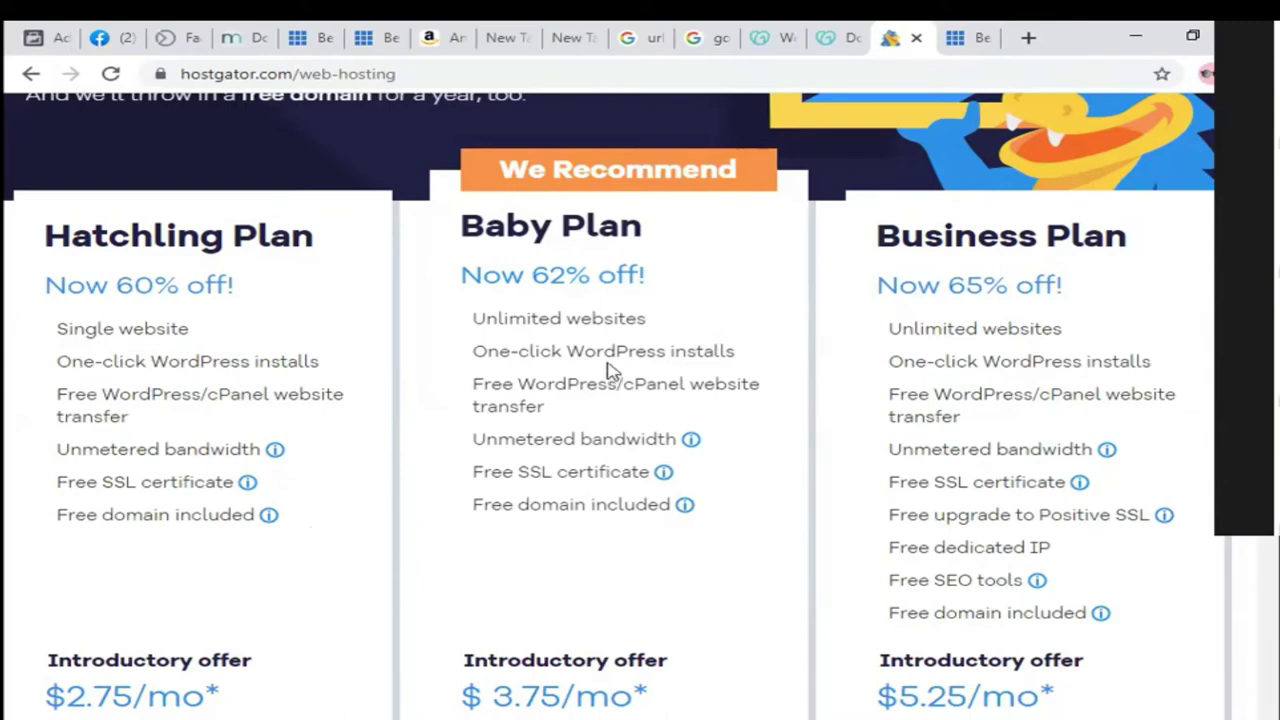
pyautogui.tripleClick(251, 414)
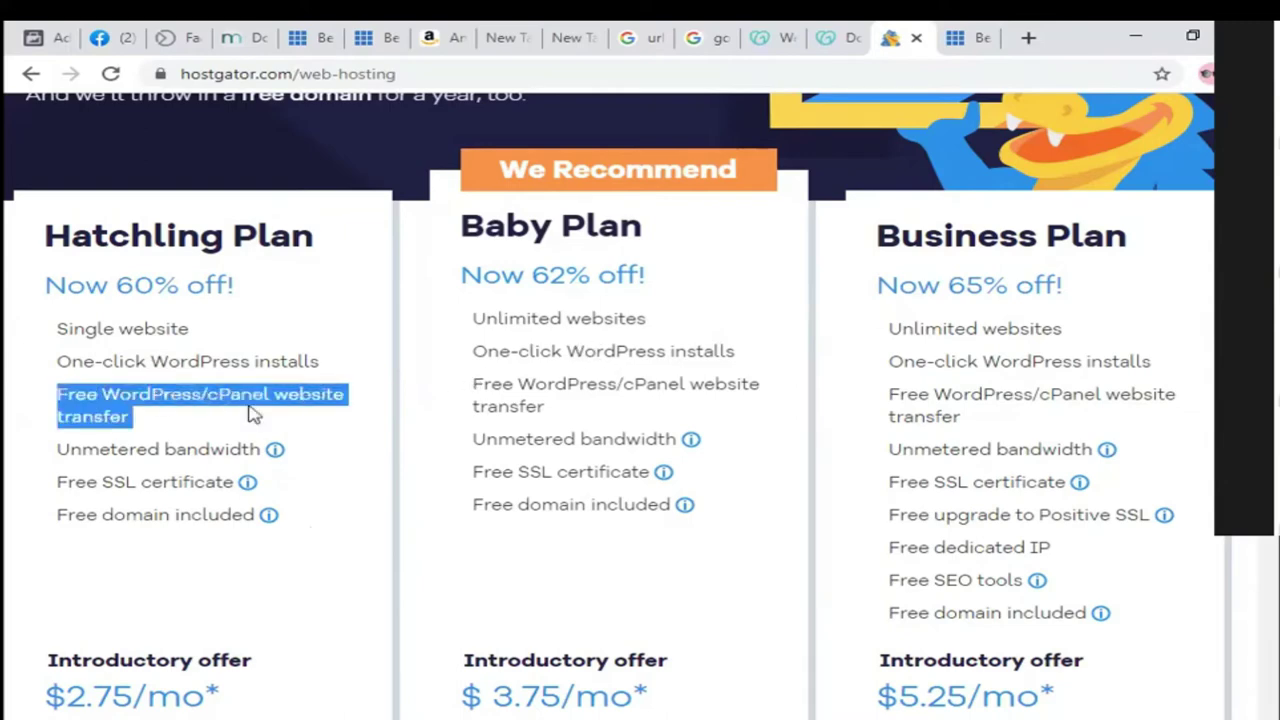
pyautogui.tripleClick(520, 400)
pyautogui.tripleClick(212, 448)
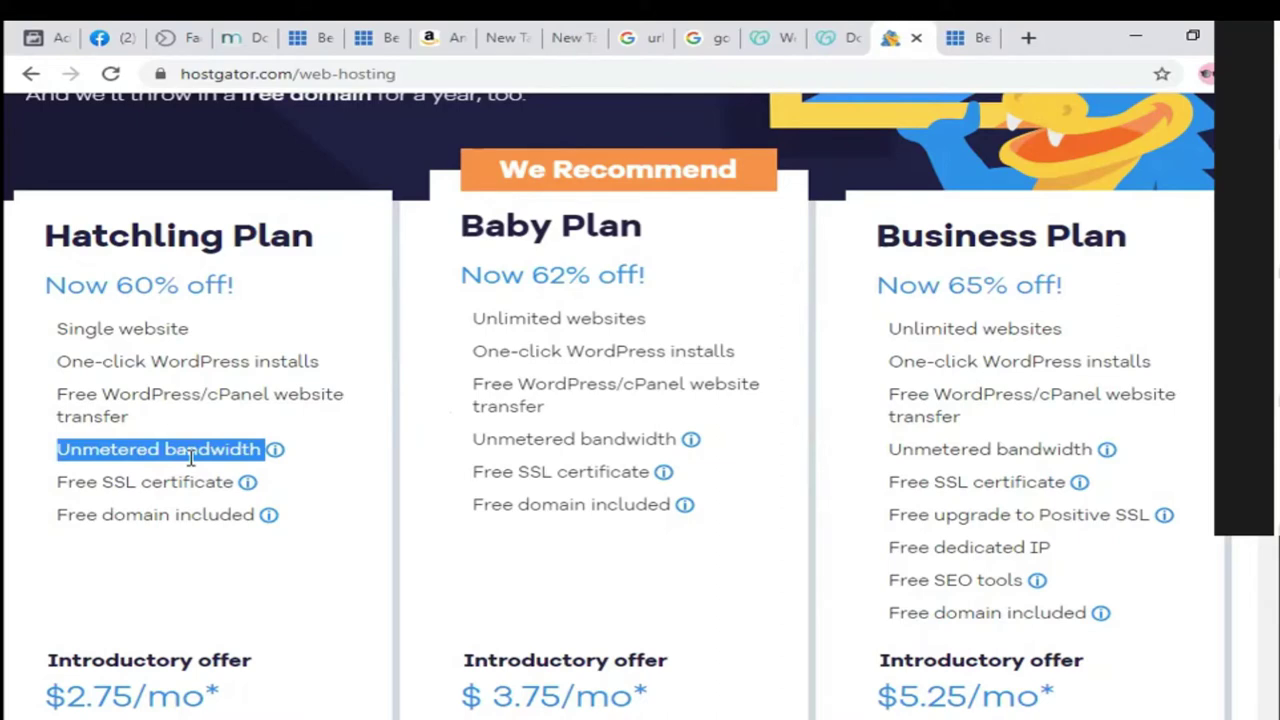
pyautogui.doubleClick(190, 456)
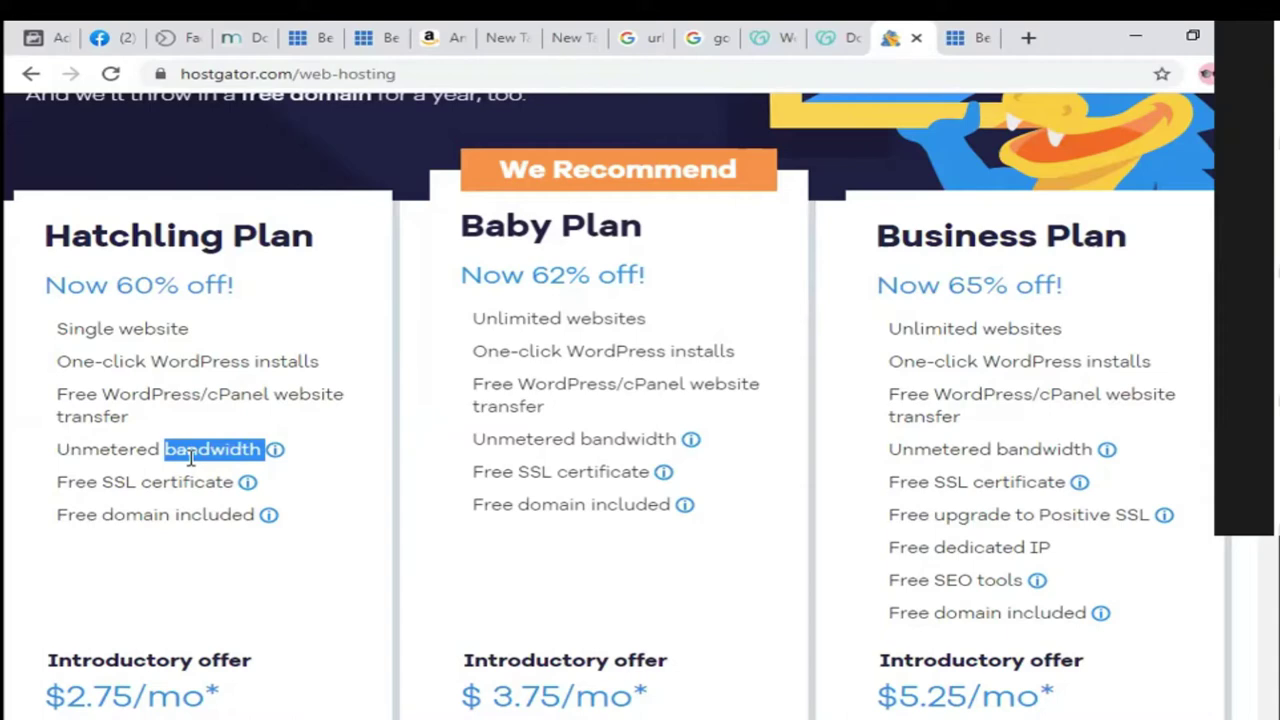
# Step: Highlight the Hatchling Plan's "Free SSL certificate" feature and view the site's connection security information
pyautogui.tripleClick(145, 480)
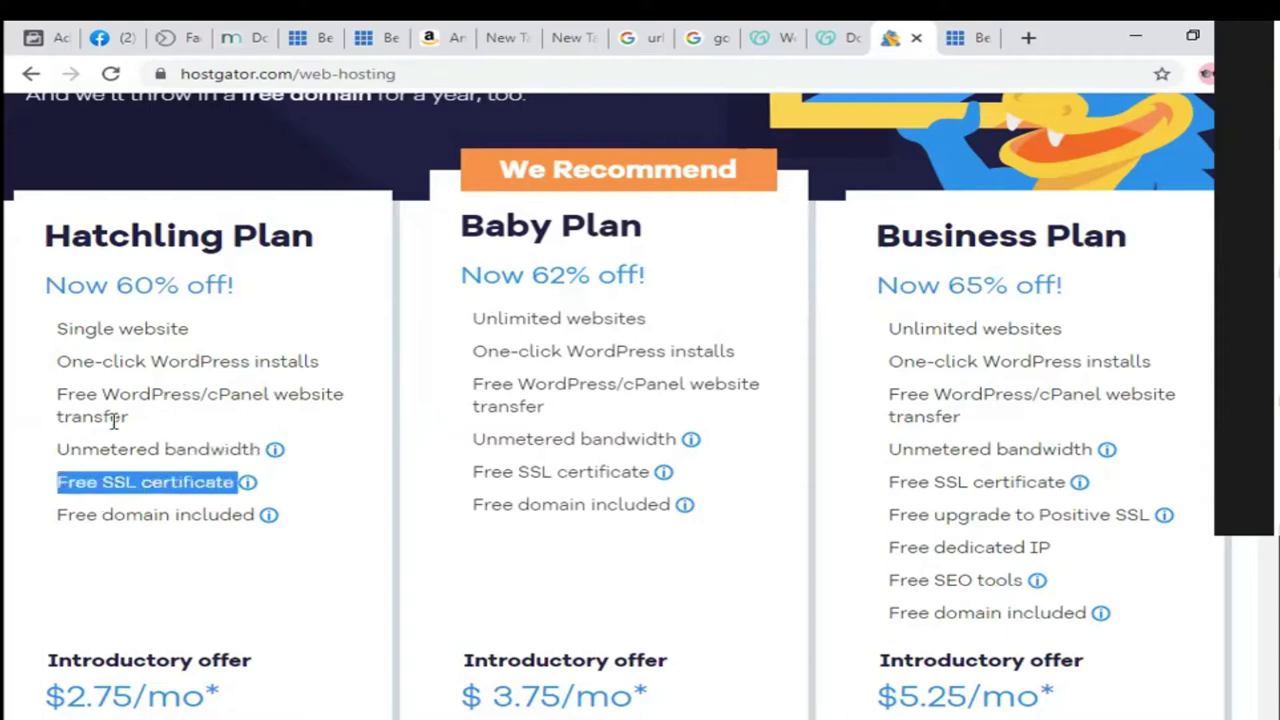
pyautogui.doubleClick(110, 481)
pyautogui.tripleClick(160, 481)
pyautogui.click(183, 512)
pyautogui.doubleClick(160, 481)
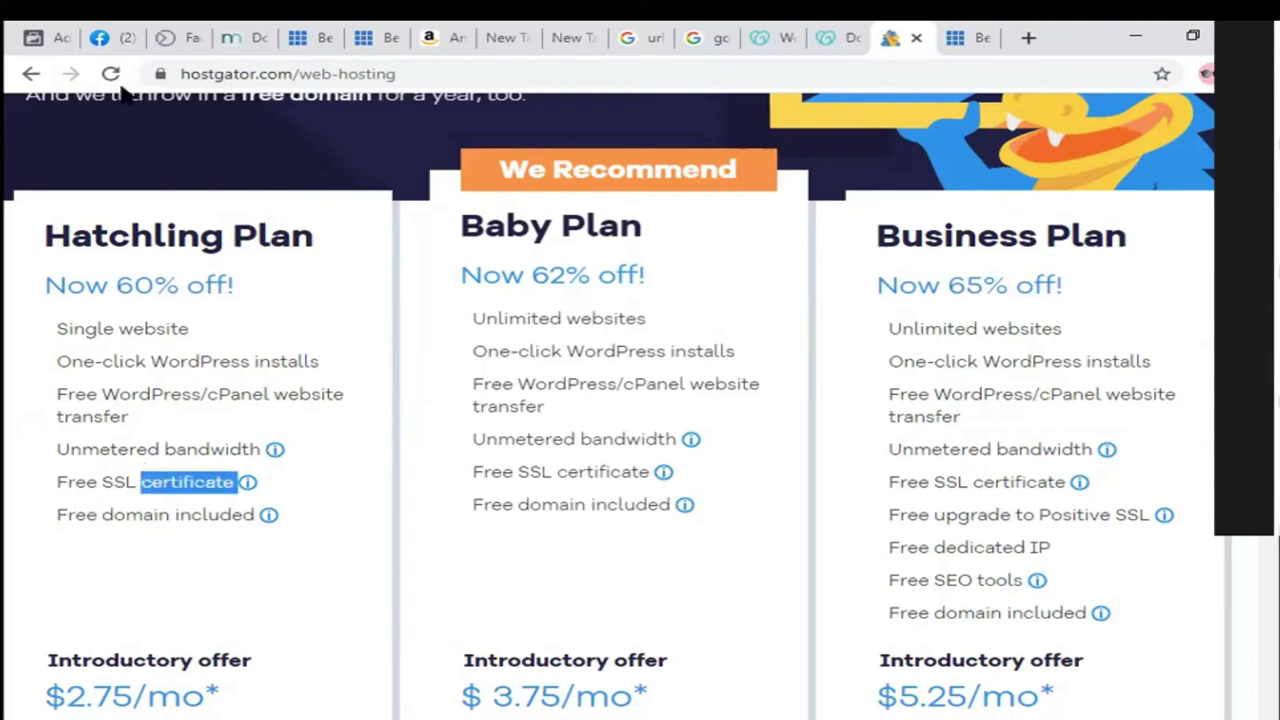
pyautogui.click(165, 76)
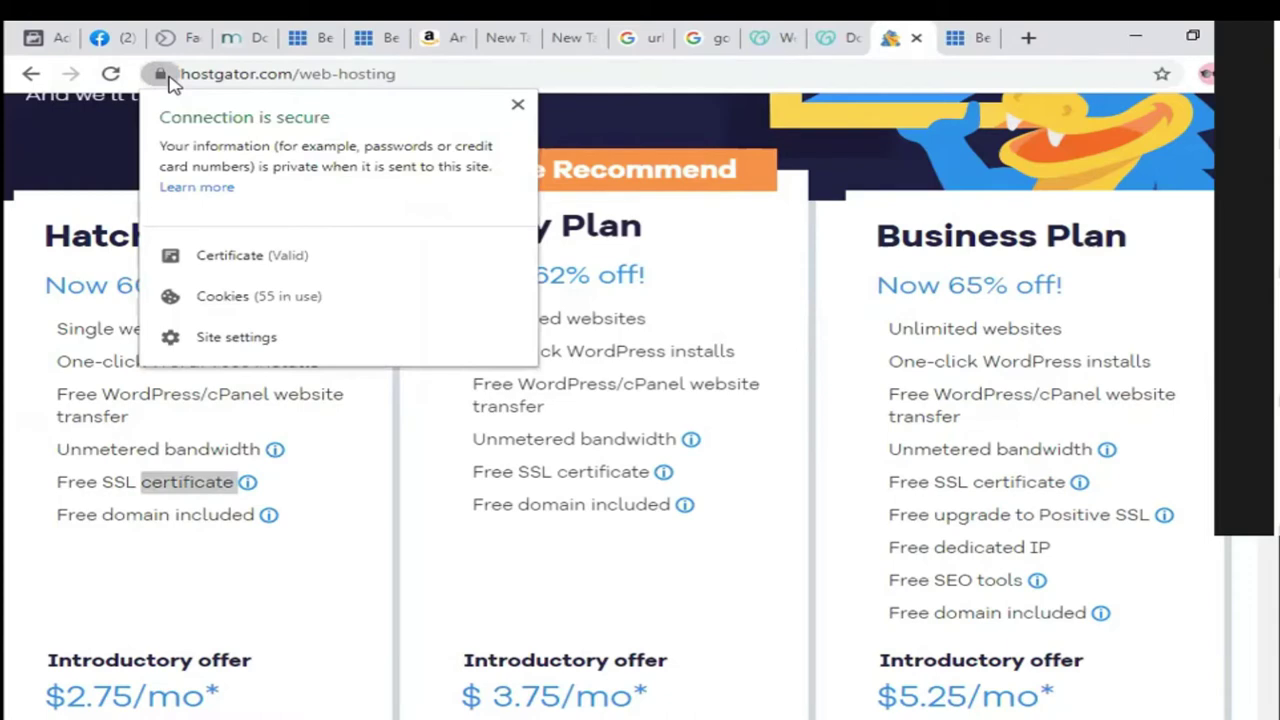
pyautogui.click(168, 76)
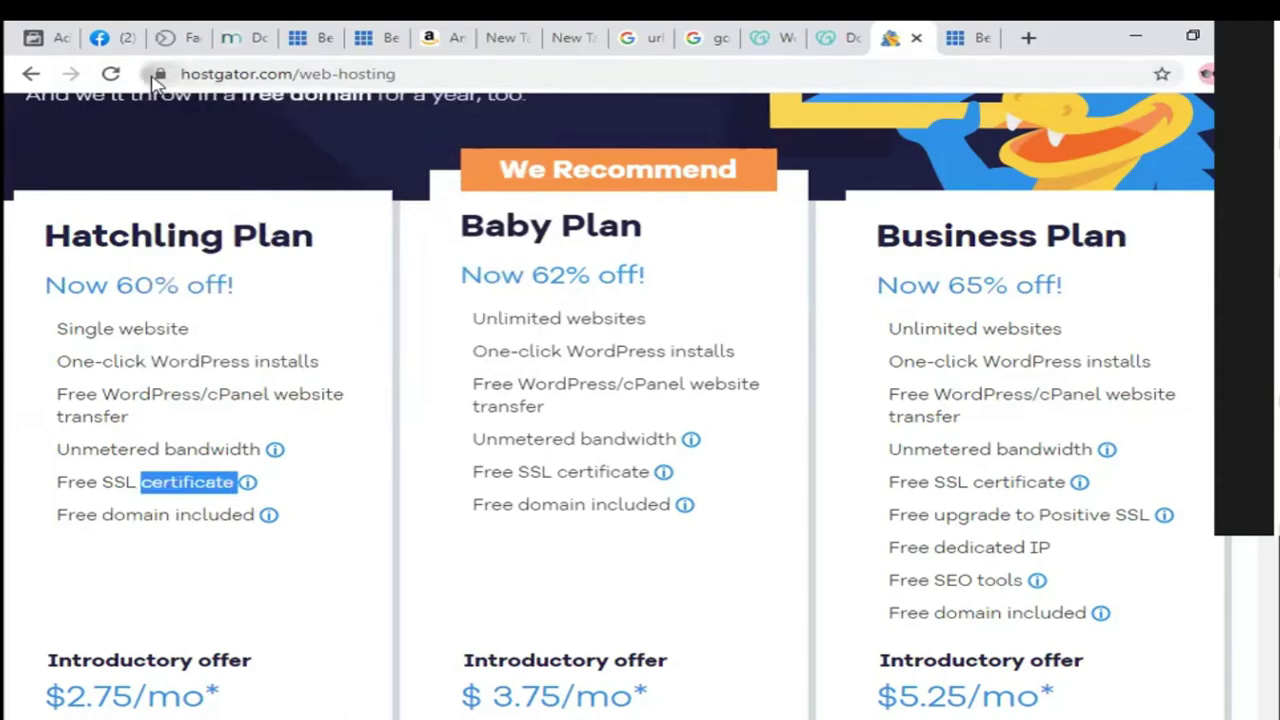
pyautogui.click(158, 76)
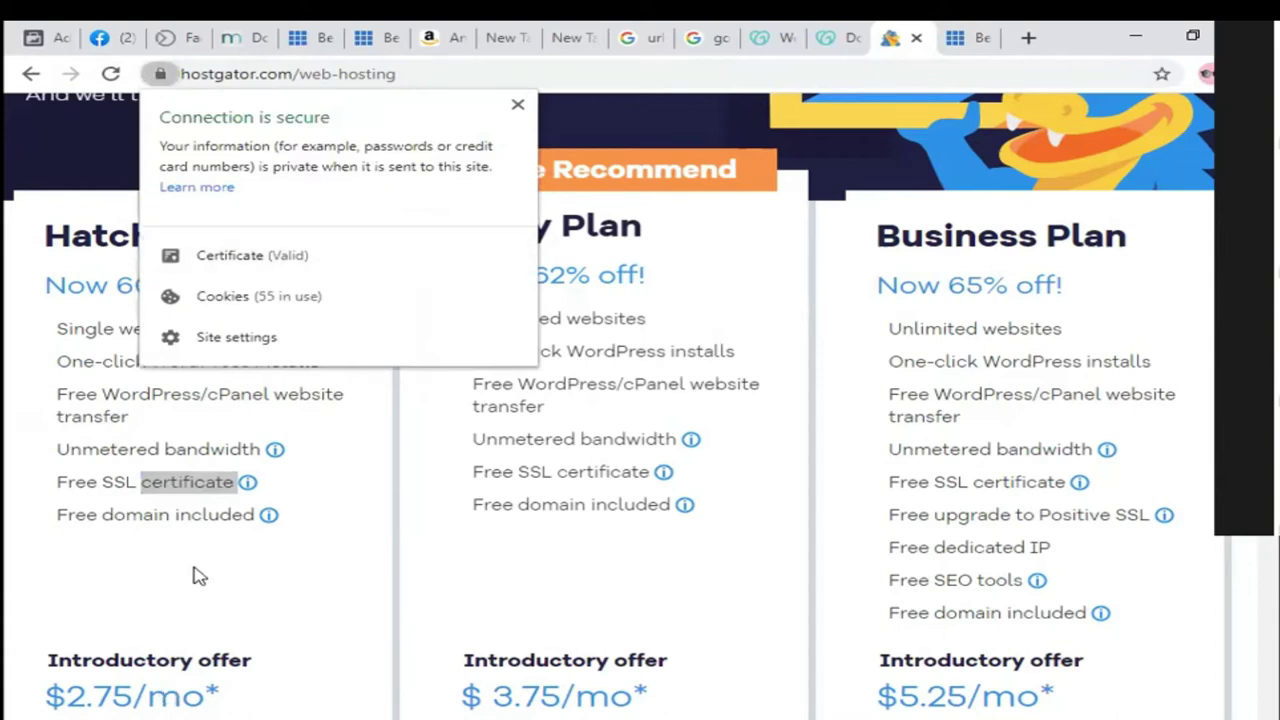
pyautogui.click(180, 520)
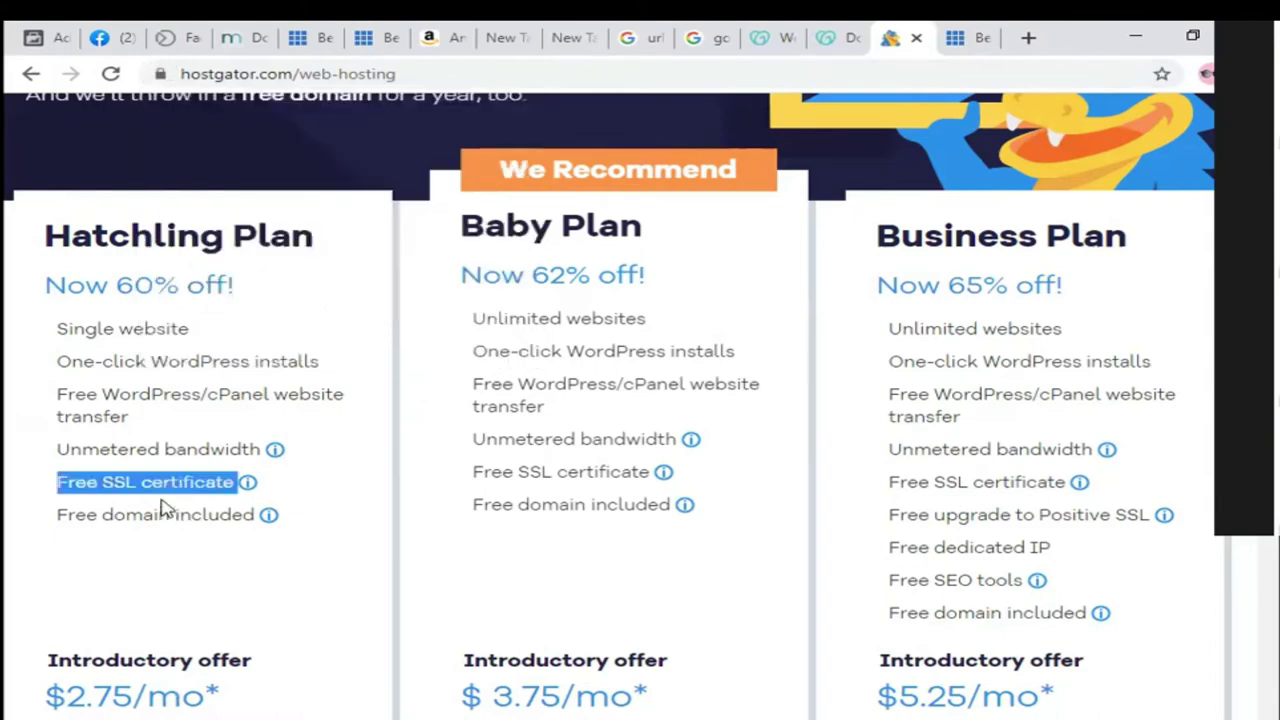
pyautogui.moveTo(141, 482); pyautogui.dragTo(236, 482)
# Step: Compare the Hatchling and Baby plans' SSL certificate, free domain, website allowance and introductory prices
pyautogui.doubleClick(530, 472)
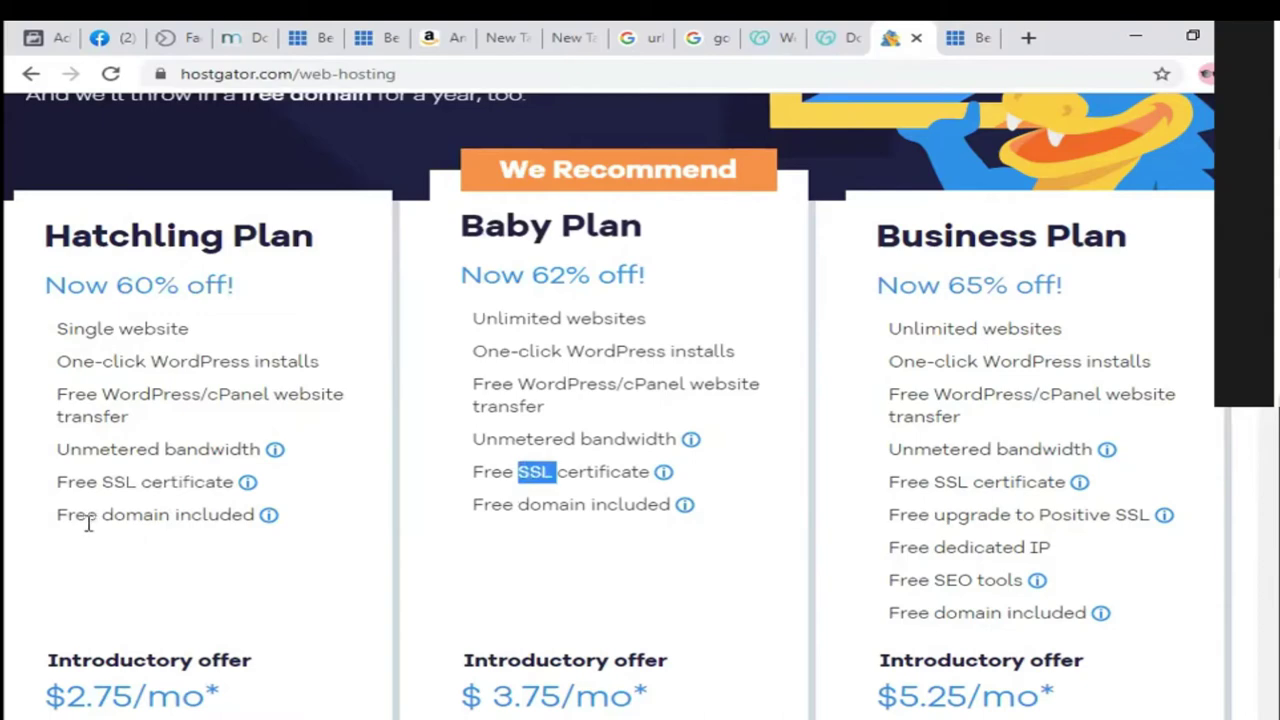
pyautogui.moveTo(88, 516); pyautogui.dragTo(143, 516)
pyautogui.tripleClick(555, 502)
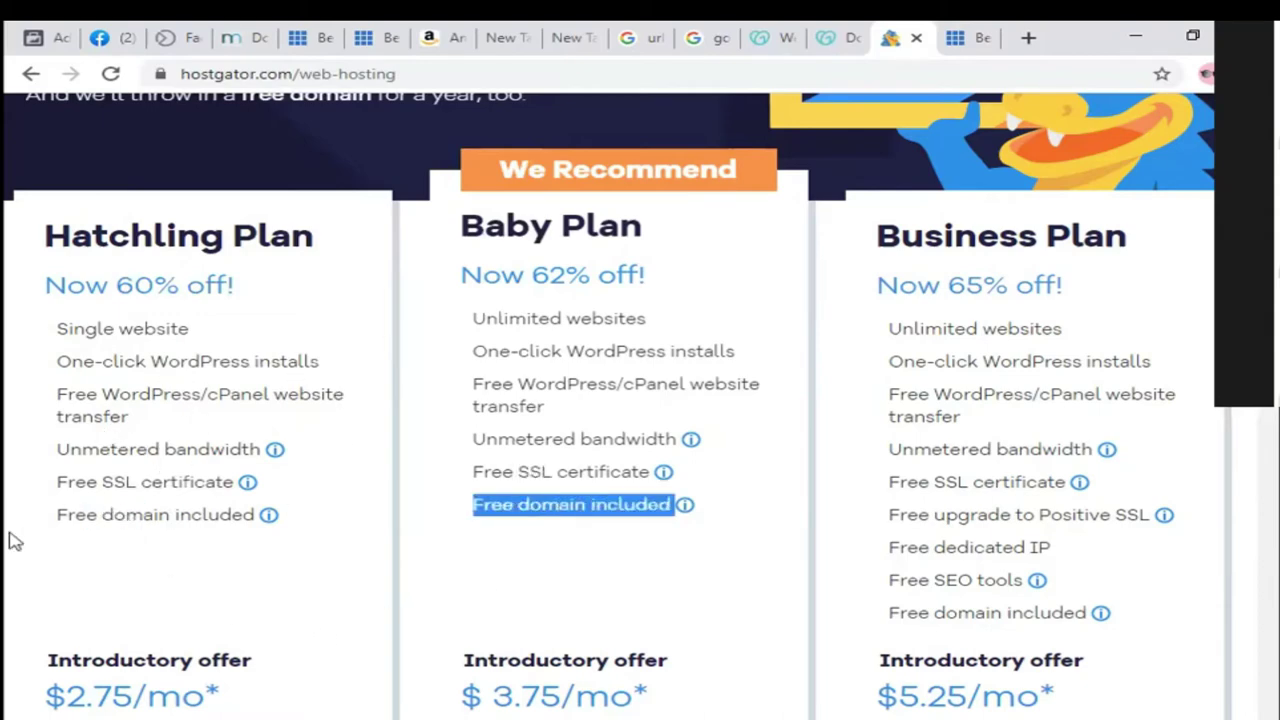
pyautogui.moveTo(57, 330); pyautogui.dragTo(252, 350)
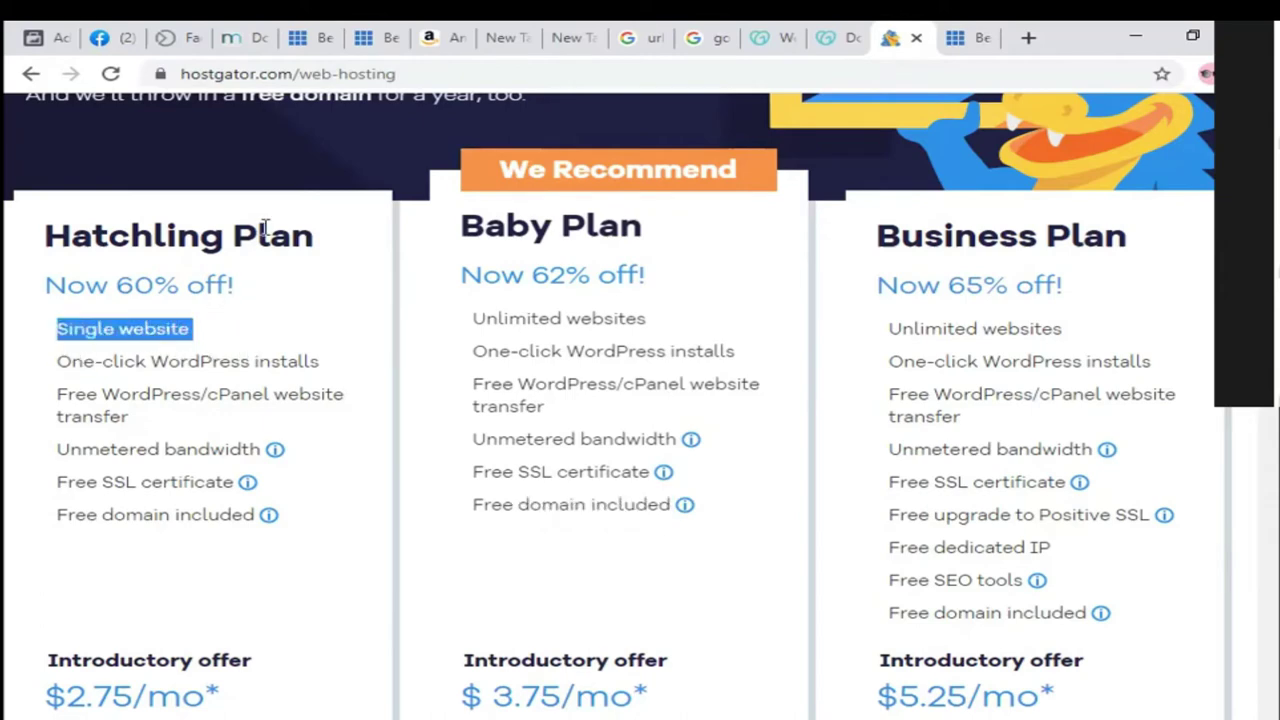
pyautogui.doubleClick(510, 317)
pyautogui.scroll(-2, 547, 493)
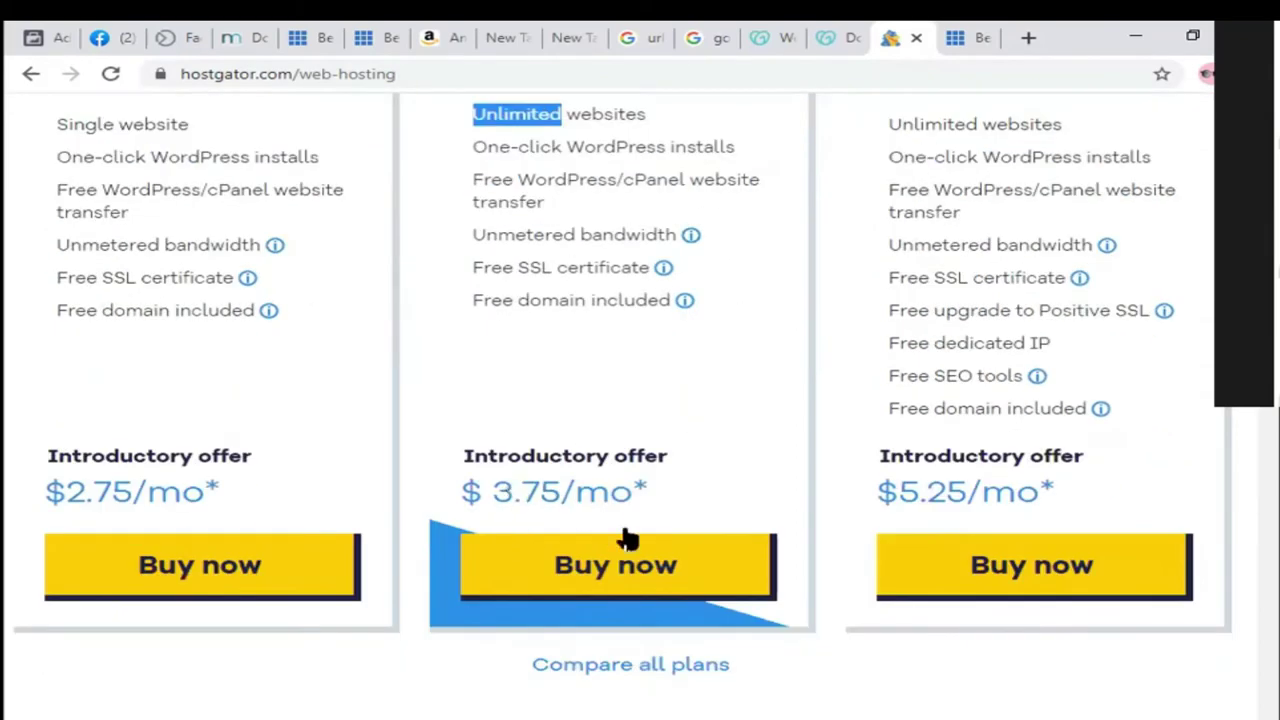
pyautogui.scroll(3, 540, 480)
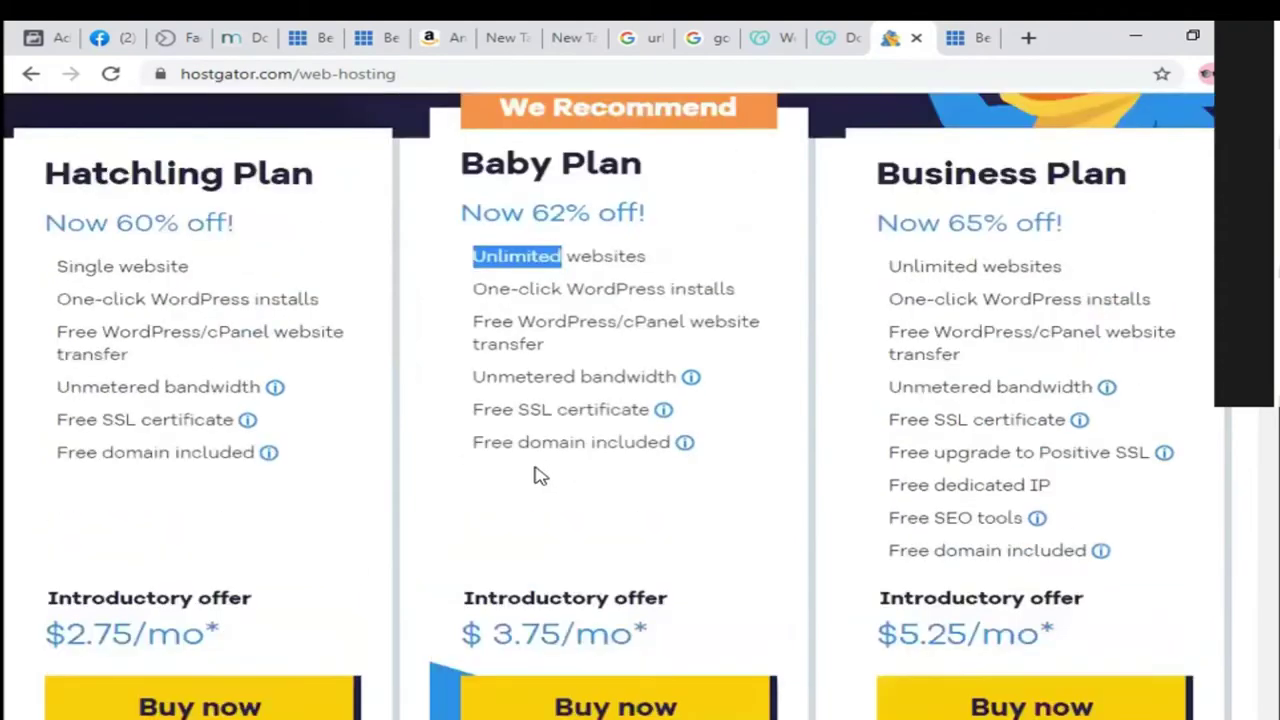
pyautogui.scroll(-3, 588, 550)
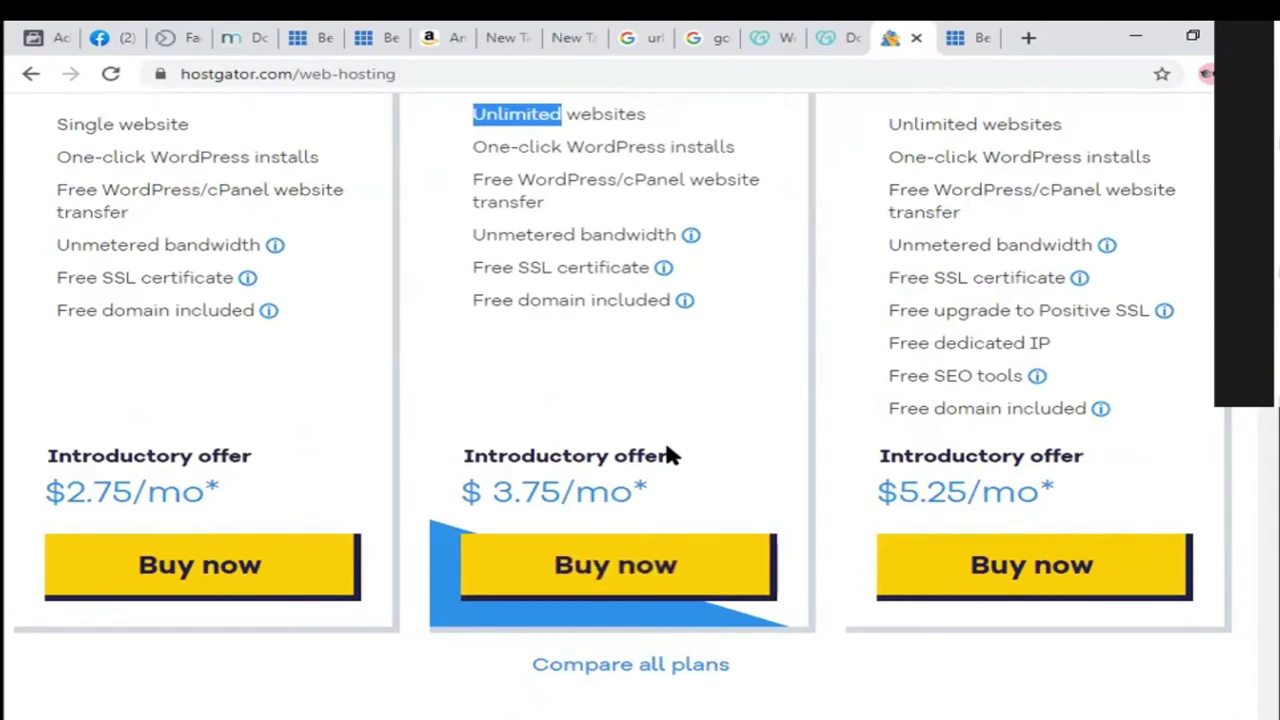
# Step: Calculate the Baby Plan's 36-month cost by searching Google for "3.75*36" in a new browser tab
pyautogui.hotkey('ctrl', 't')
pyautogui.write('.75')
pyautogui.press('Home')
pyautogui.write('3')
pyautogui.press('End')
pyautogui.write('.36')
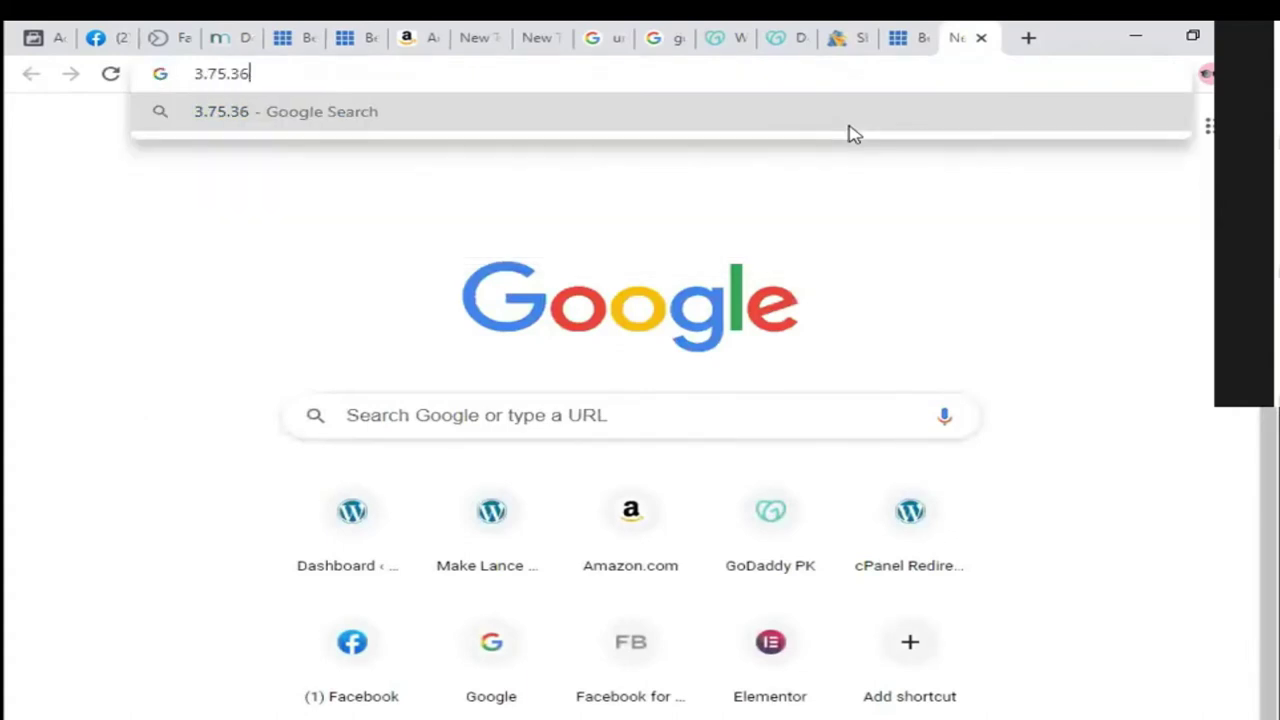
pyautogui.press('BackSpace')
pyautogui.press('BackSpace')
pyautogui.press('BackSpace')
pyautogui.write('*36')
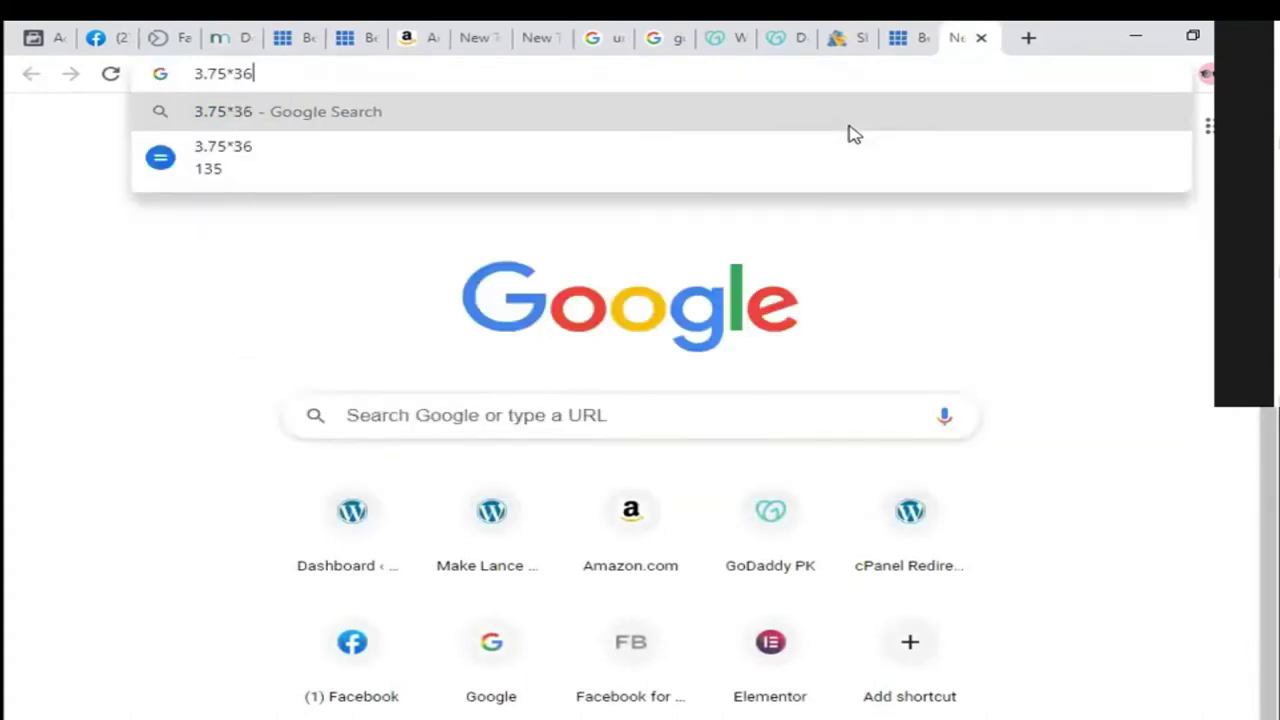
pyautogui.press('Left')
pyautogui.press('Left')
pyautogui.press('Left')
pyautogui.press('Left')
pyautogui.press('Left')
pyautogui.press('Right')
pyautogui.press('Right')
pyautogui.press('Right')
pyautogui.press('Right')
pyautogui.press('Right')
pyautogui.press('Return')
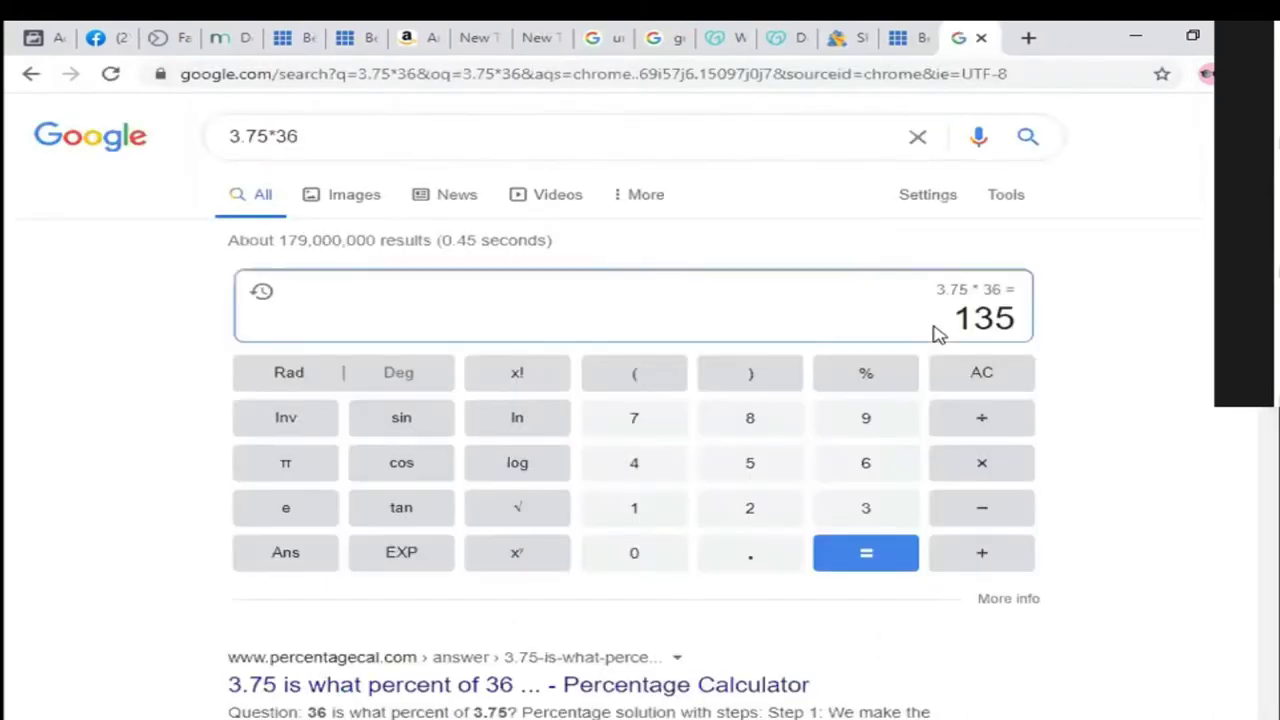
pyautogui.doubleClick(985, 318)
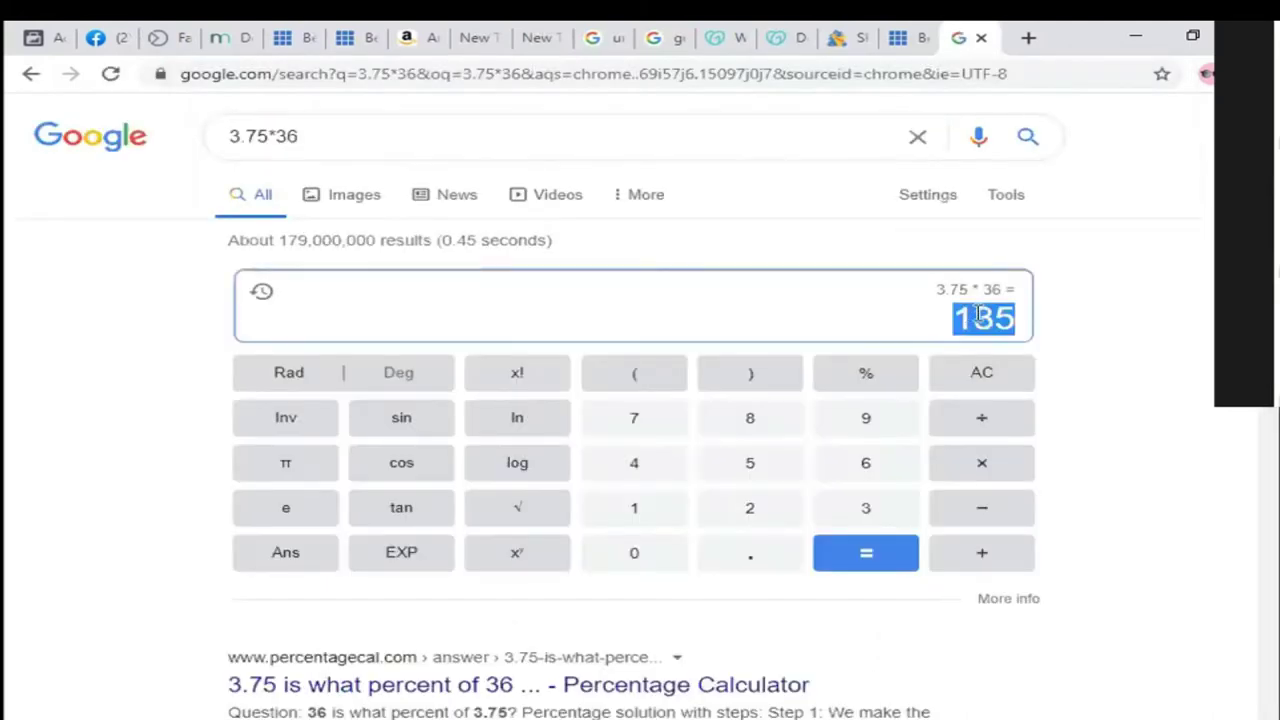
# Step: Calculate the Baby Plan's 12-month cost by searching Google for "3.75*12"
pyautogui.click(574, 143)
pyautogui.hotkey('ctrl', 'a')
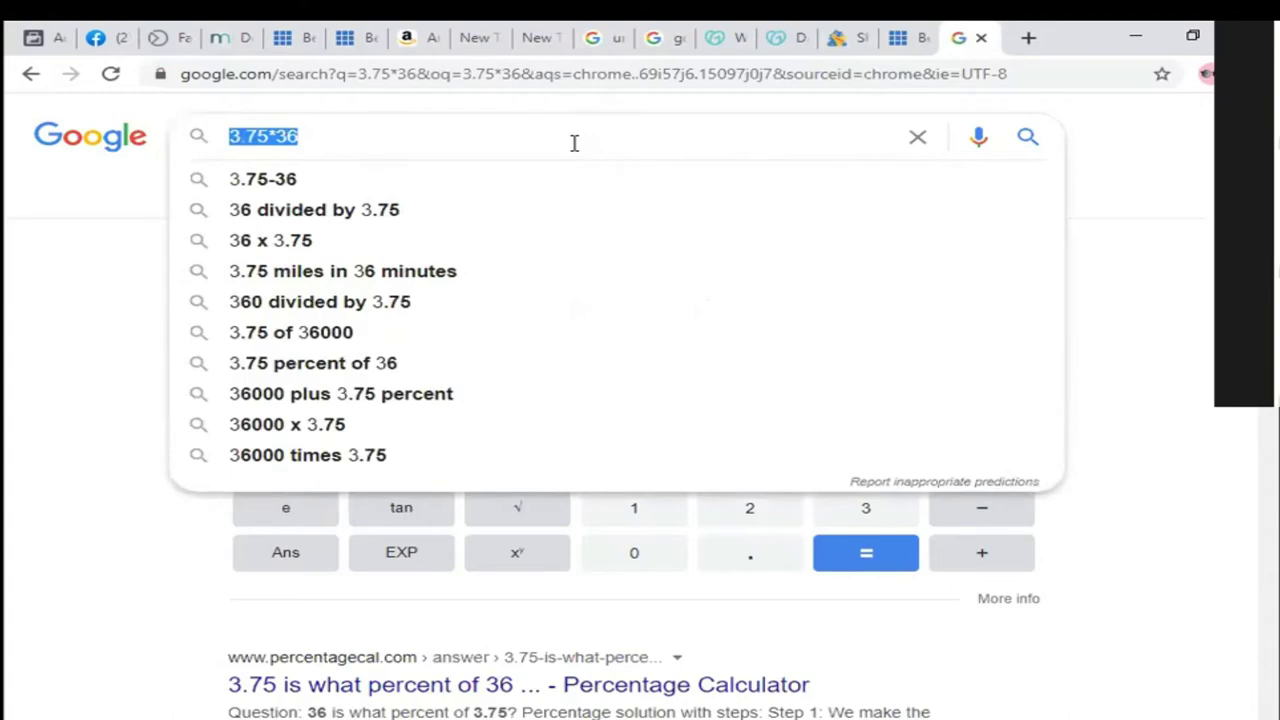
pyautogui.press('BackSpace')
pyautogui.write('3.7')
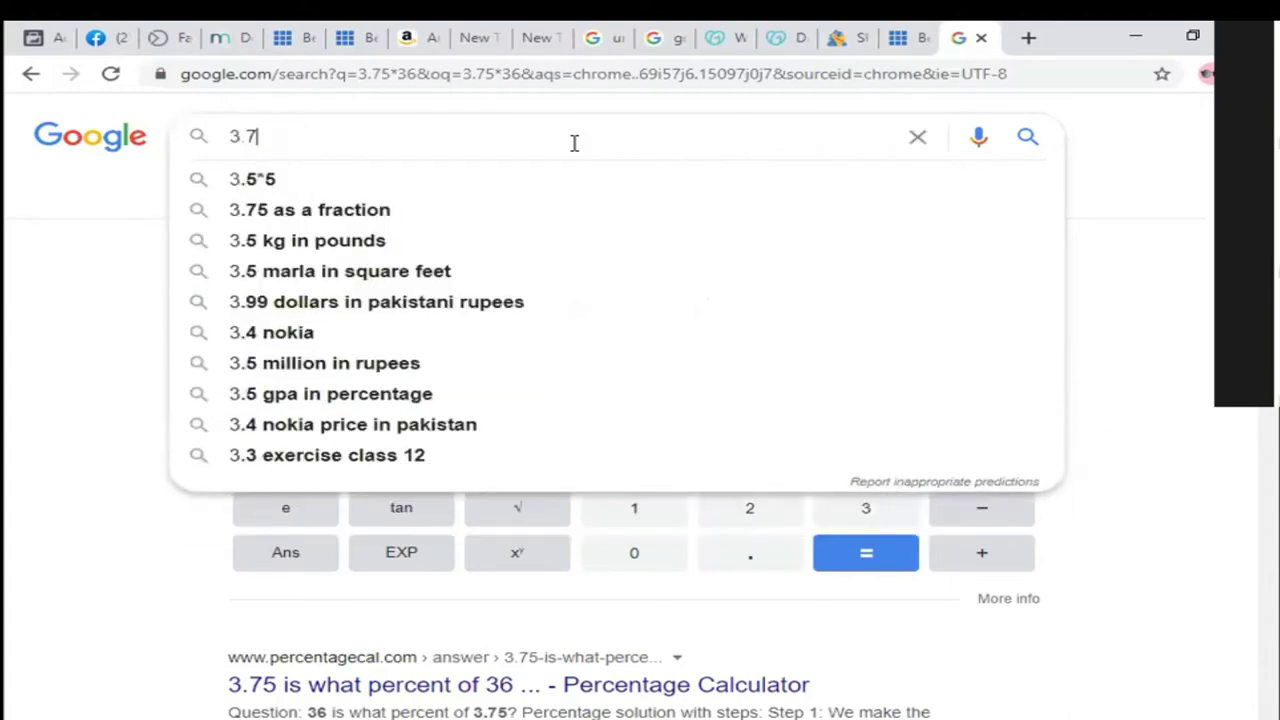
pyautogui.write('5*12')
pyautogui.press('Return')
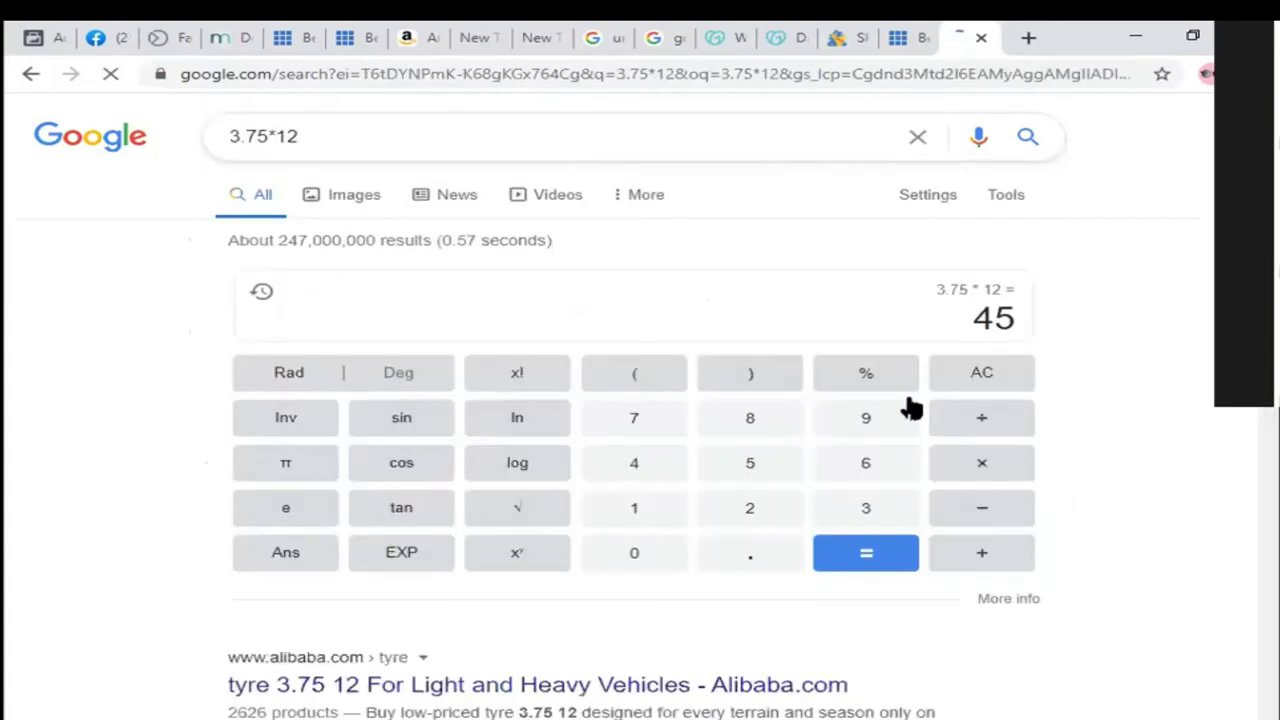
# Step: Convert the yearly cost to Pakistani rupees by searching Google for "45 usd into pkr" and highlight the converted amount
pyautogui.tripleClick(383, 151)
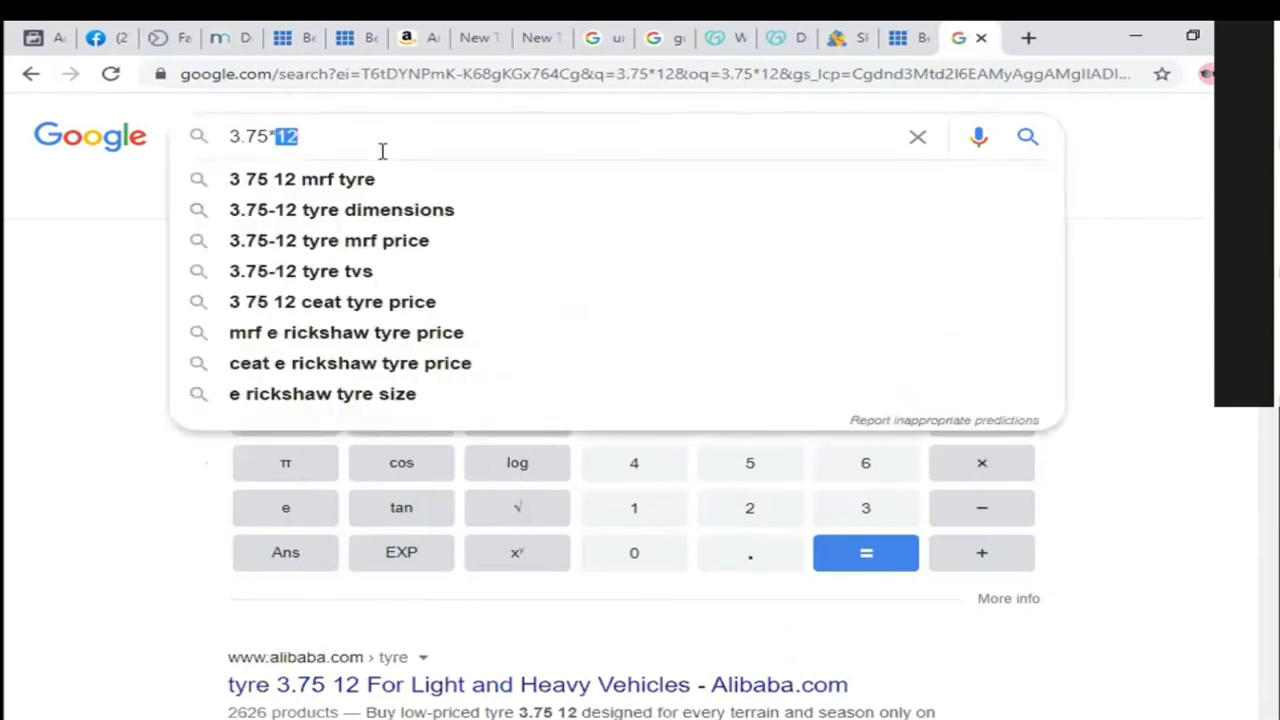
pyautogui.write('45usd intp pk')
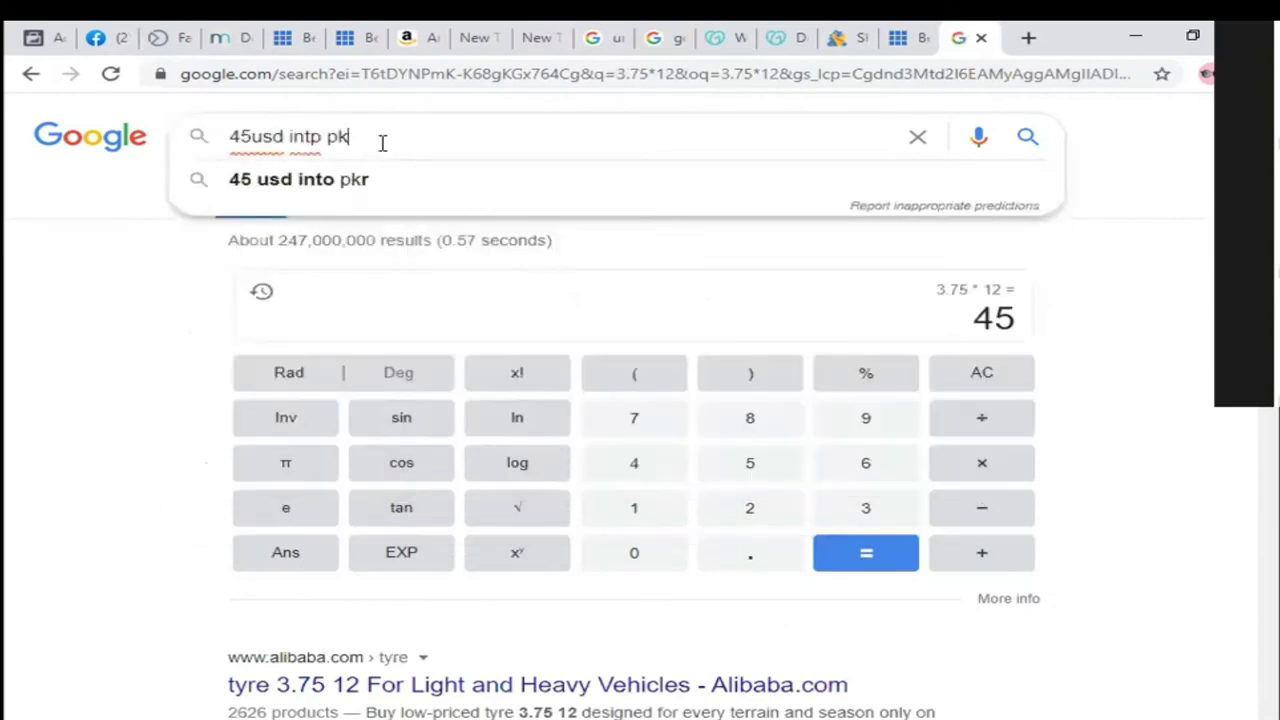
pyautogui.press('Down')
pyautogui.press('Return')
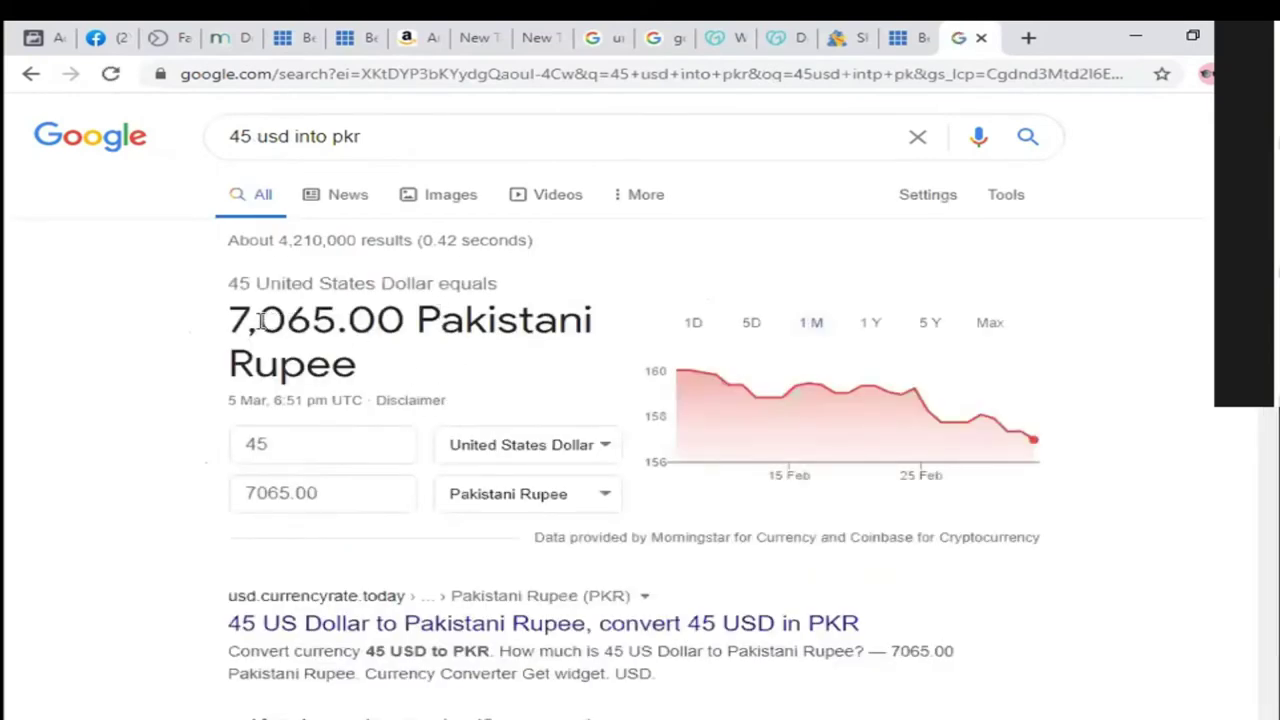
pyautogui.tripleClick(312, 322)
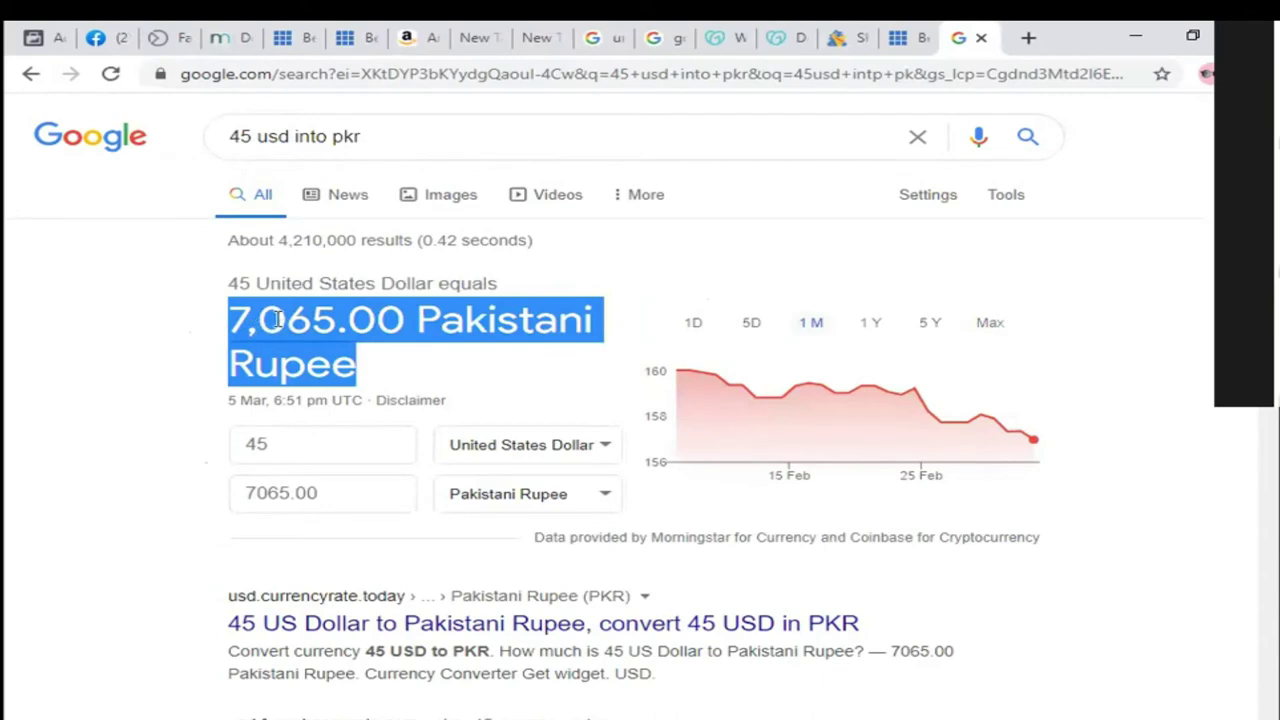
pyautogui.click(280, 322)
# Step: Close the currency conversion page and go back through the HostGator plans page to the open GoDaddy pages
pyautogui.click(305, 137)
pyautogui.tripleClick(310, 140)
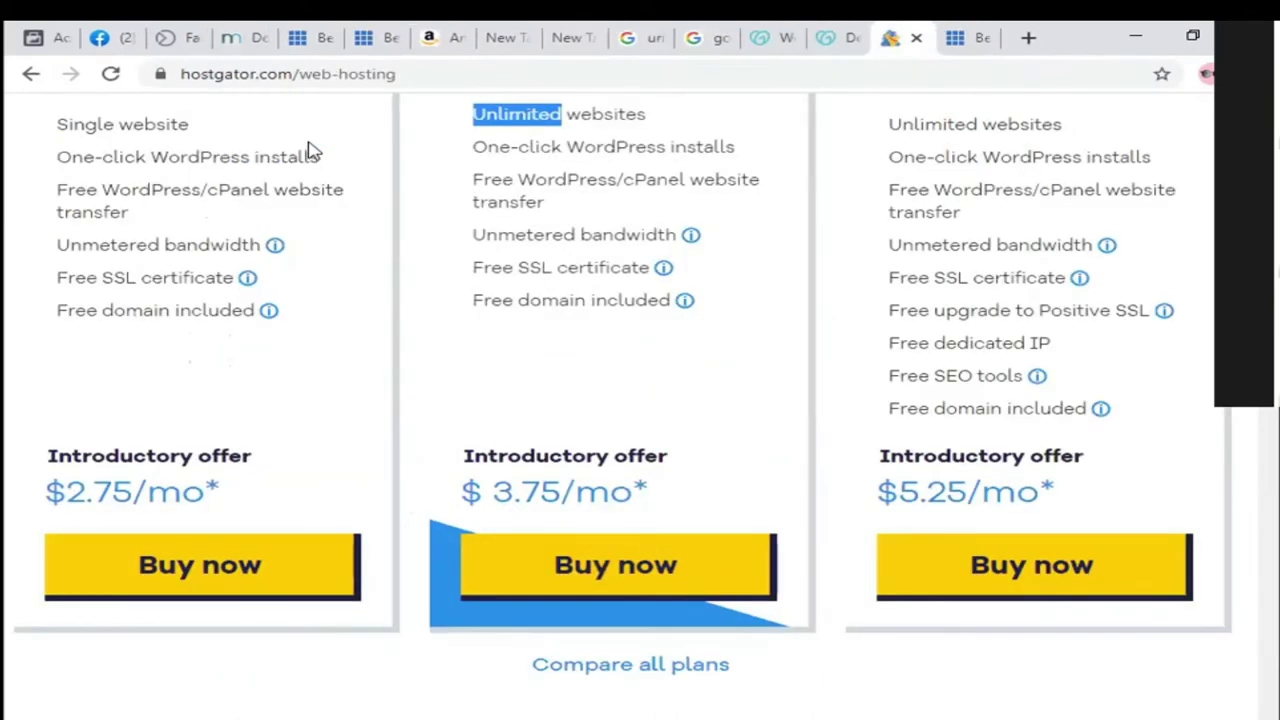
pyautogui.hotkey('ctrl', 'shift', 'Tab')
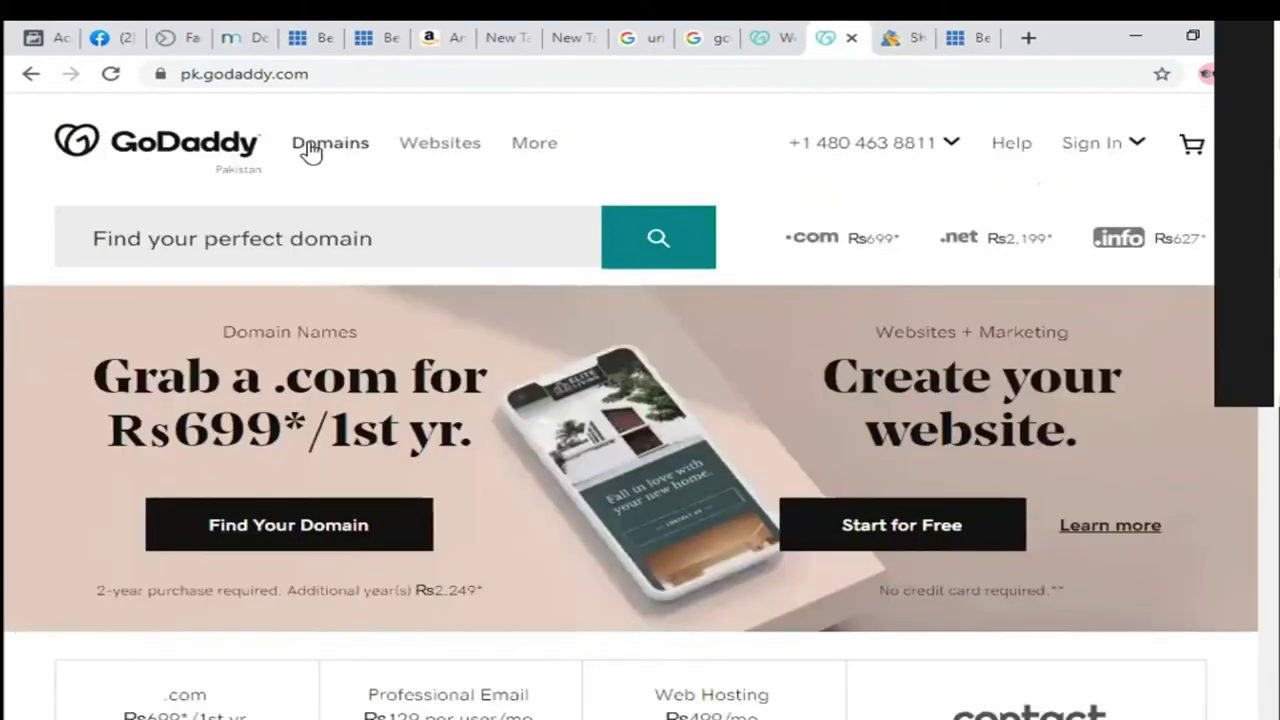
pyautogui.hotkey('ctrl', 'shift', 'Tab')
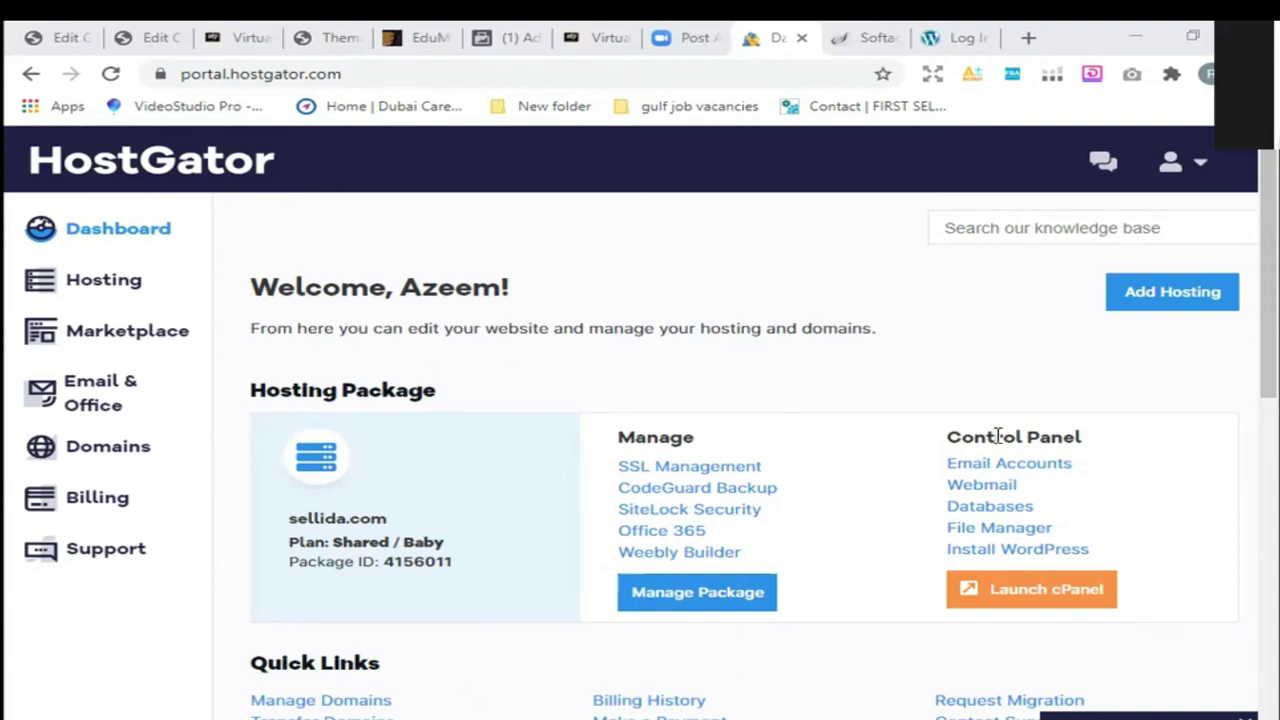
# Step: Launch cPanel for the HostGator hosting package and open its WordPress Installer
pyautogui.click(1014, 588)
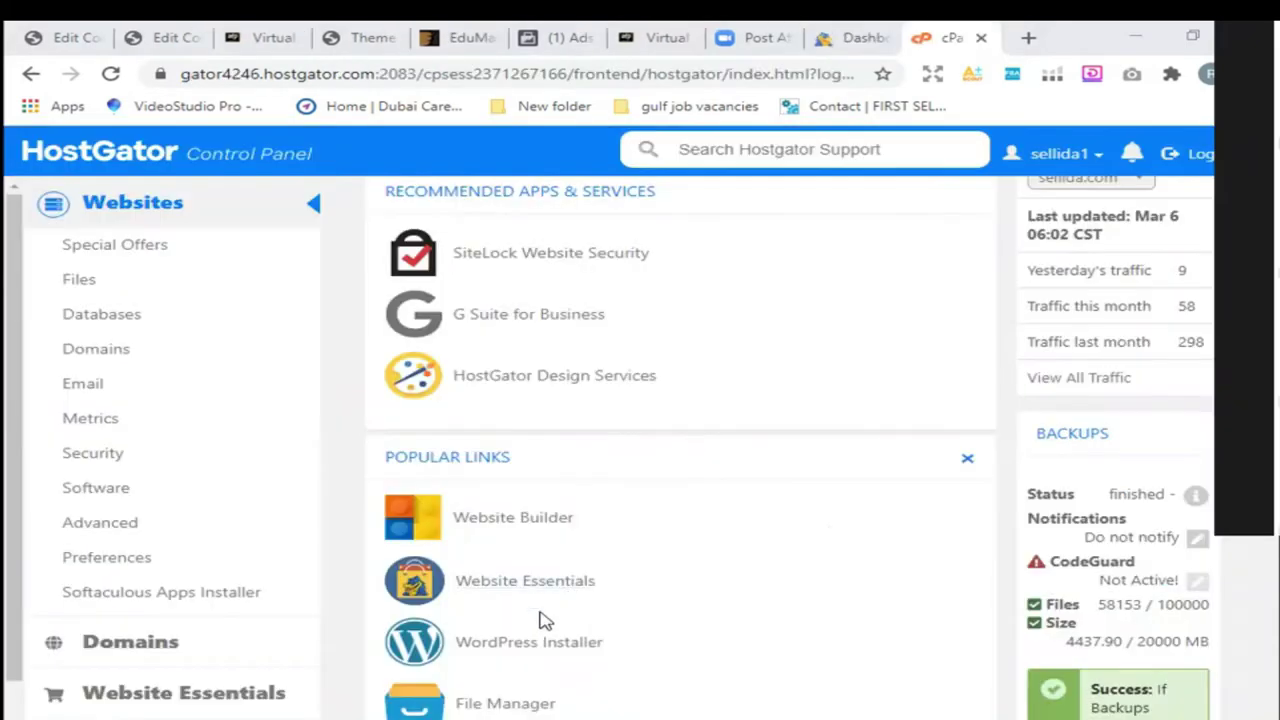
pyautogui.click(548, 645)
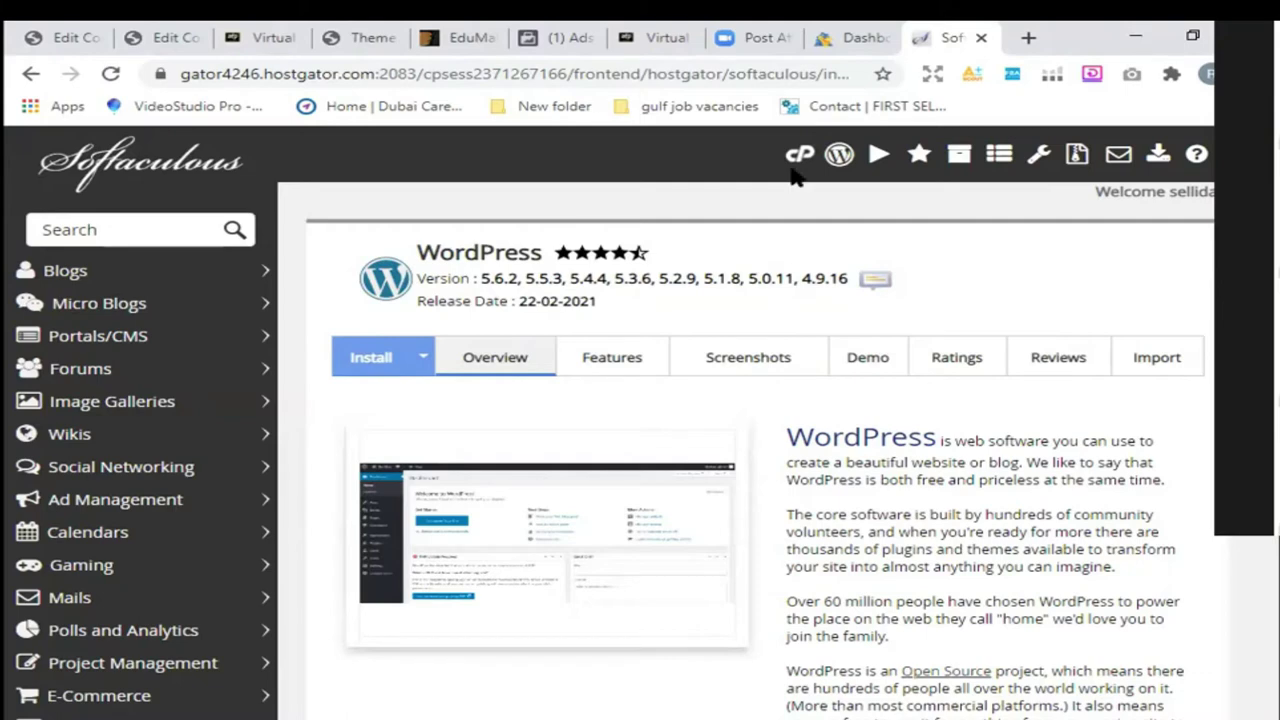
# Step: Try to reach HostGator's cPanel by loading hostgator.com/cpanel in a new browser tab
pyautogui.click(1028, 37)
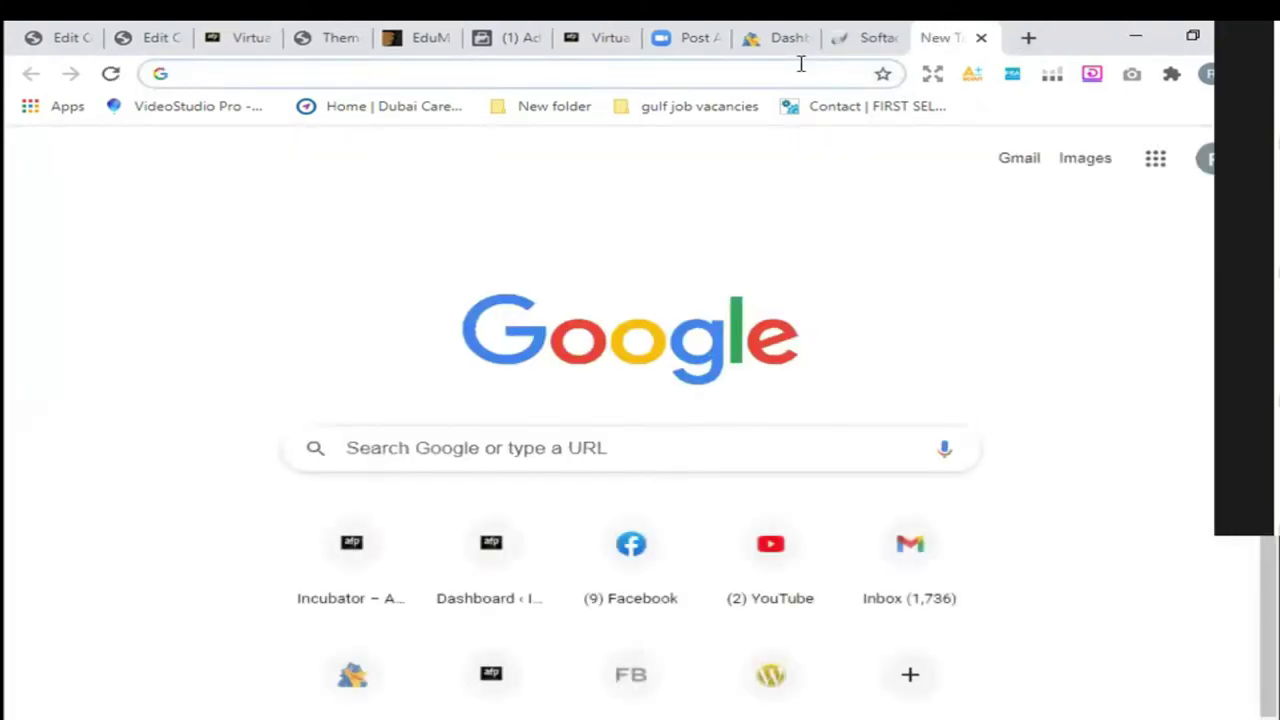
pyautogui.click(794, 66)
pyautogui.write('hostgator.com/')
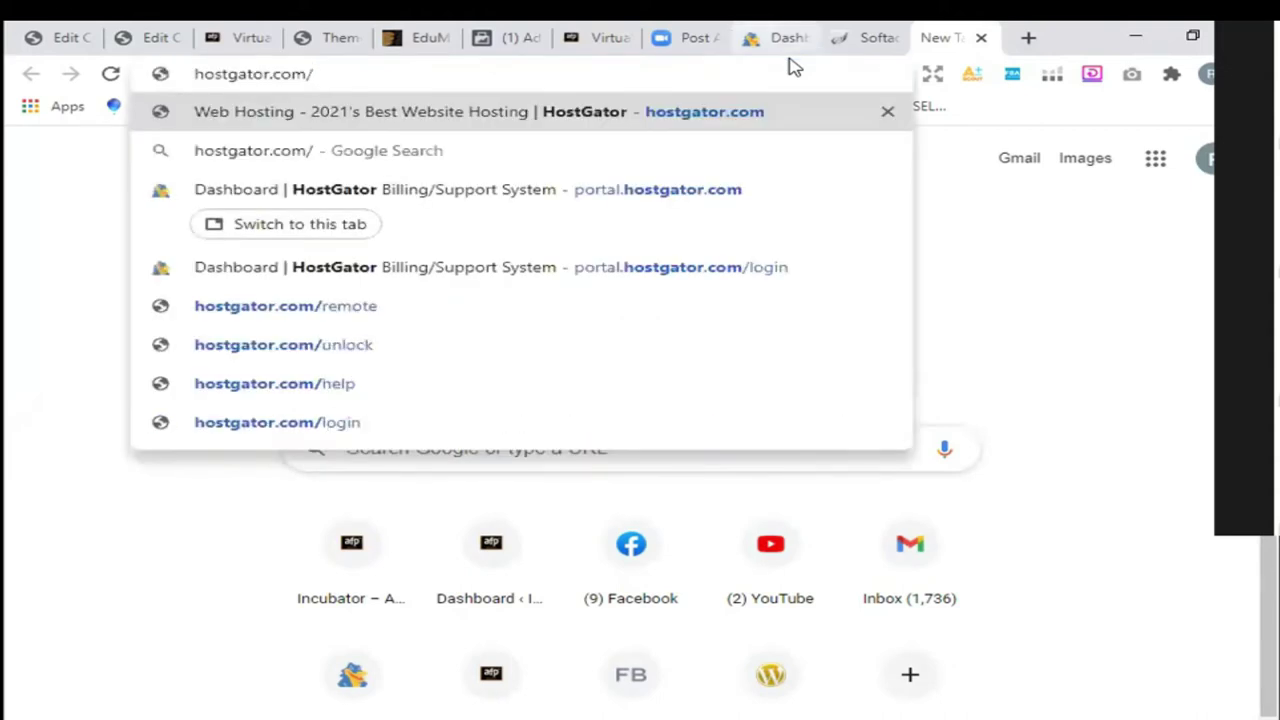
pyautogui.write('cpanel')
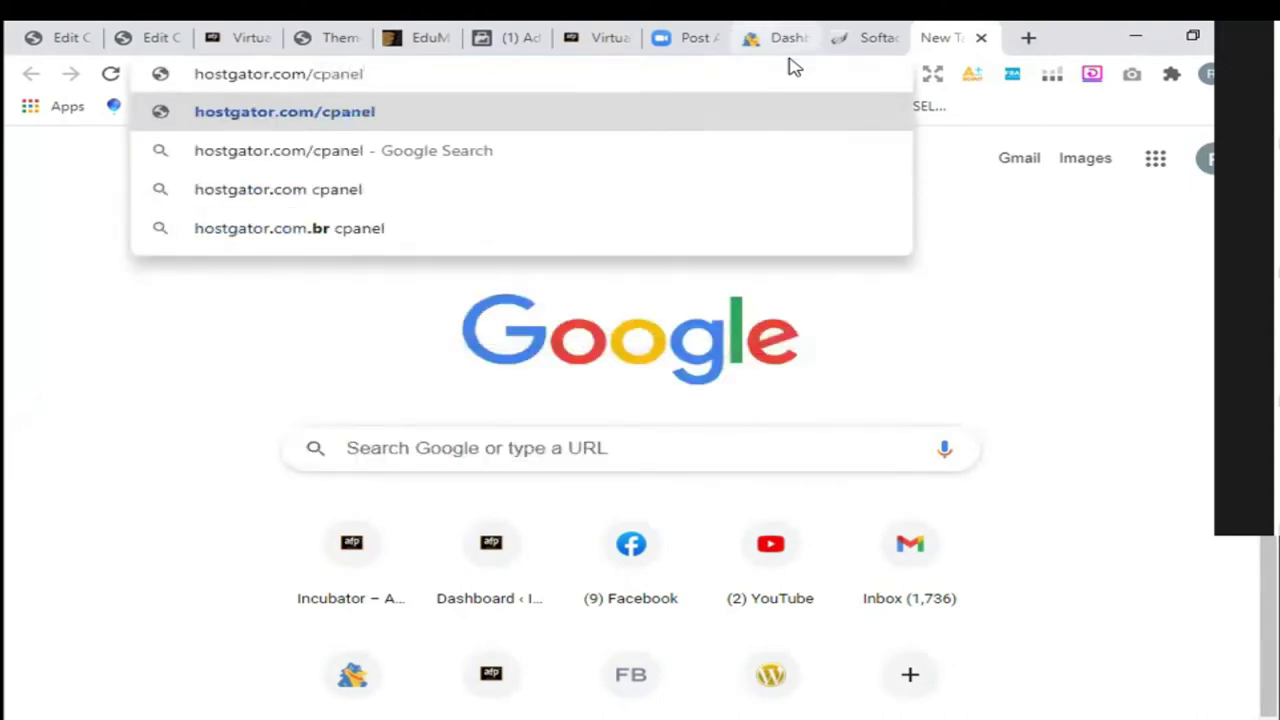
pyautogui.press('Return')
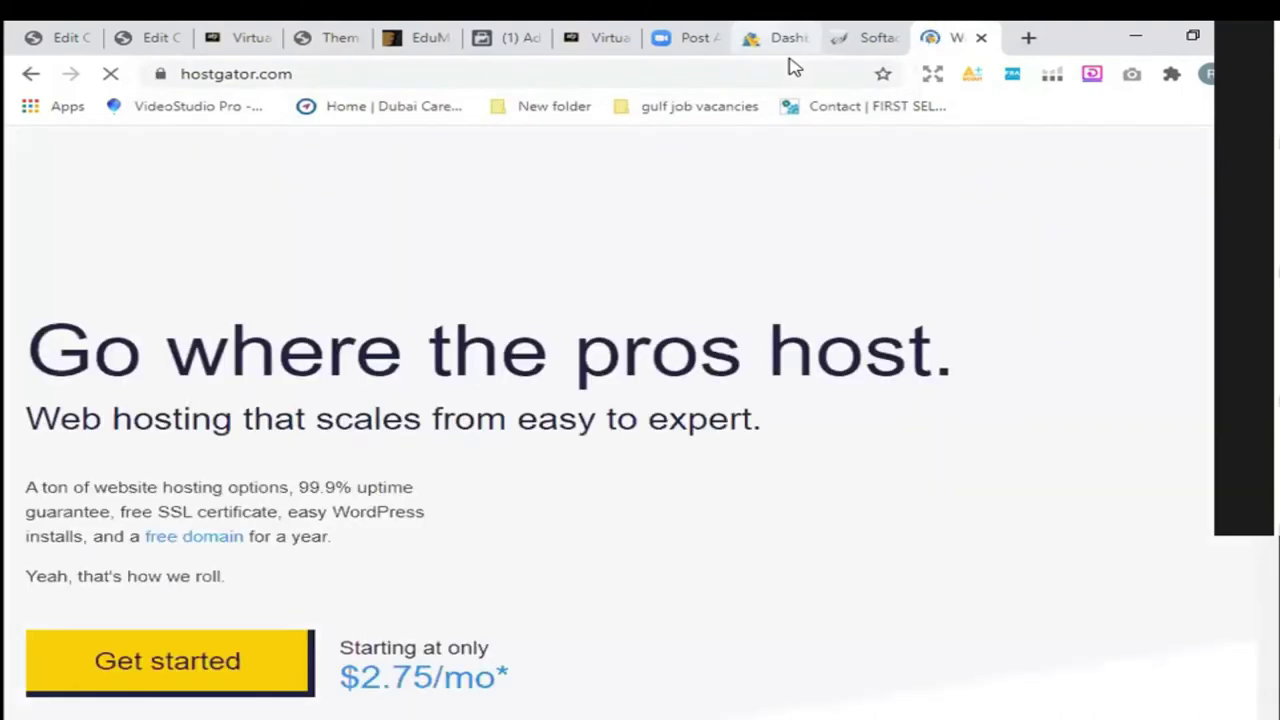
# Step: Load afp.org.pk/cpanel in the same tab to reach that domain's cPanel login page
pyautogui.click(384, 77)
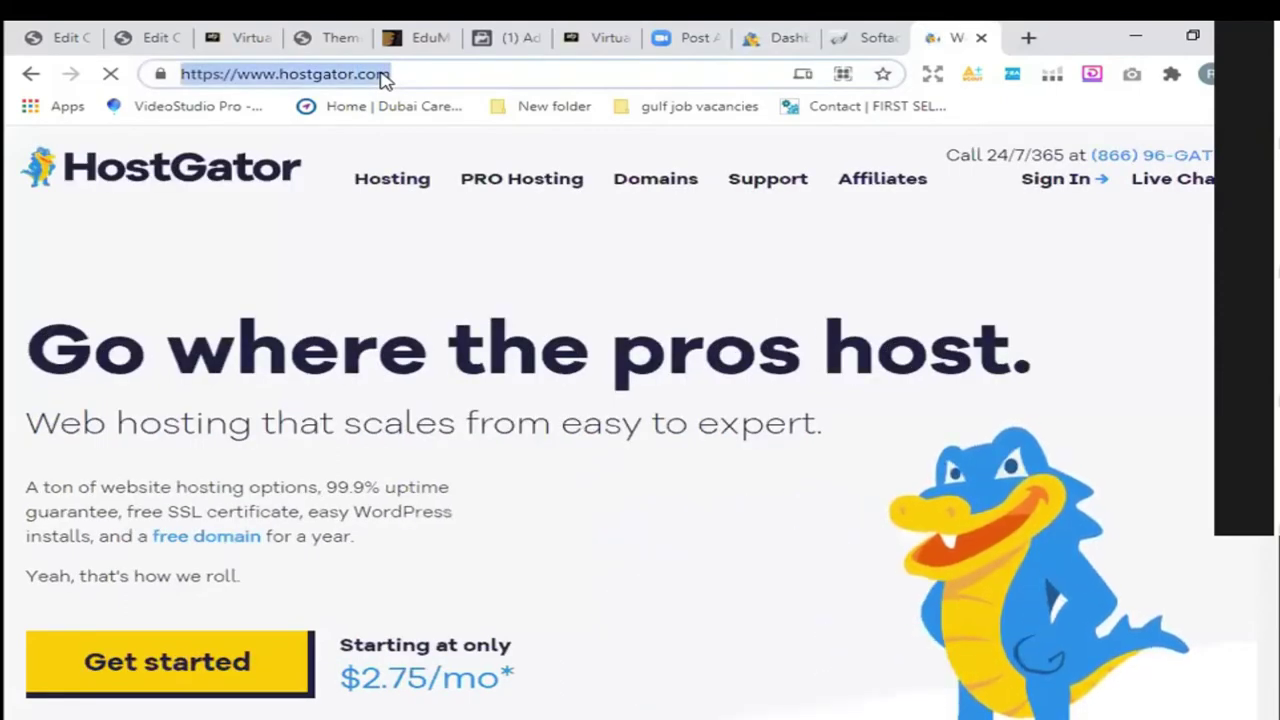
pyautogui.write('afp.org.pk')
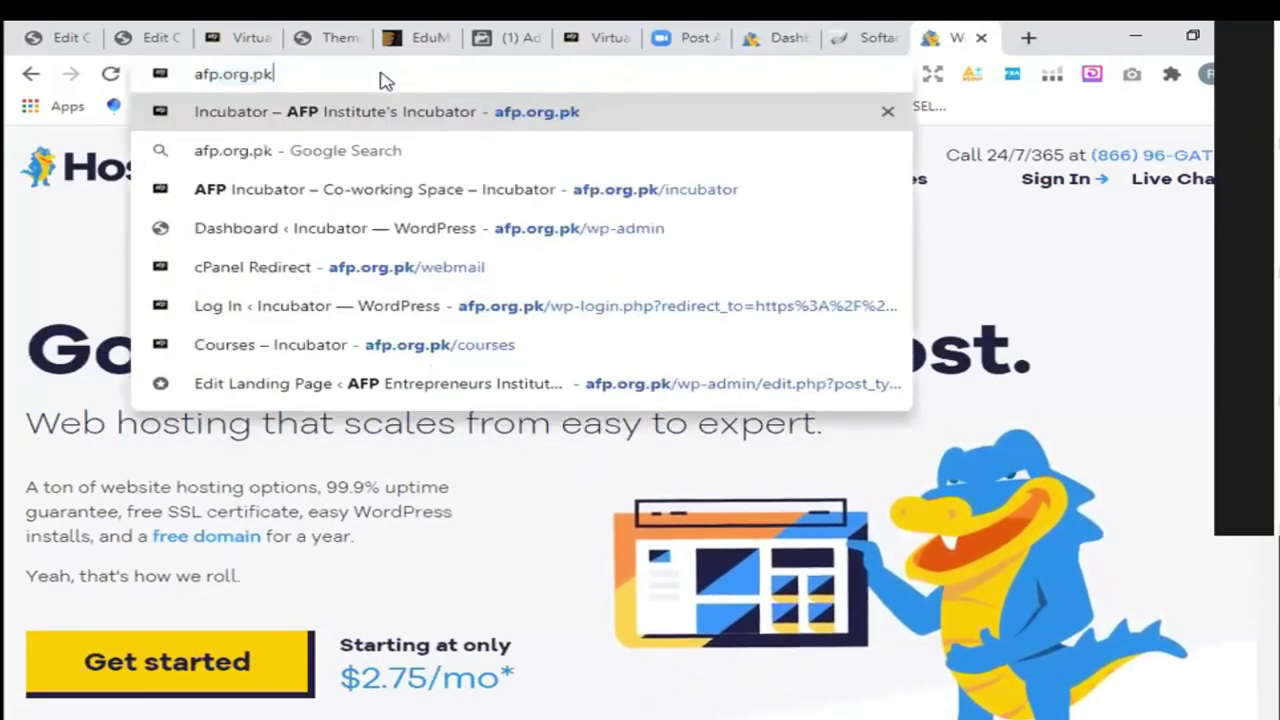
pyautogui.write('/w')
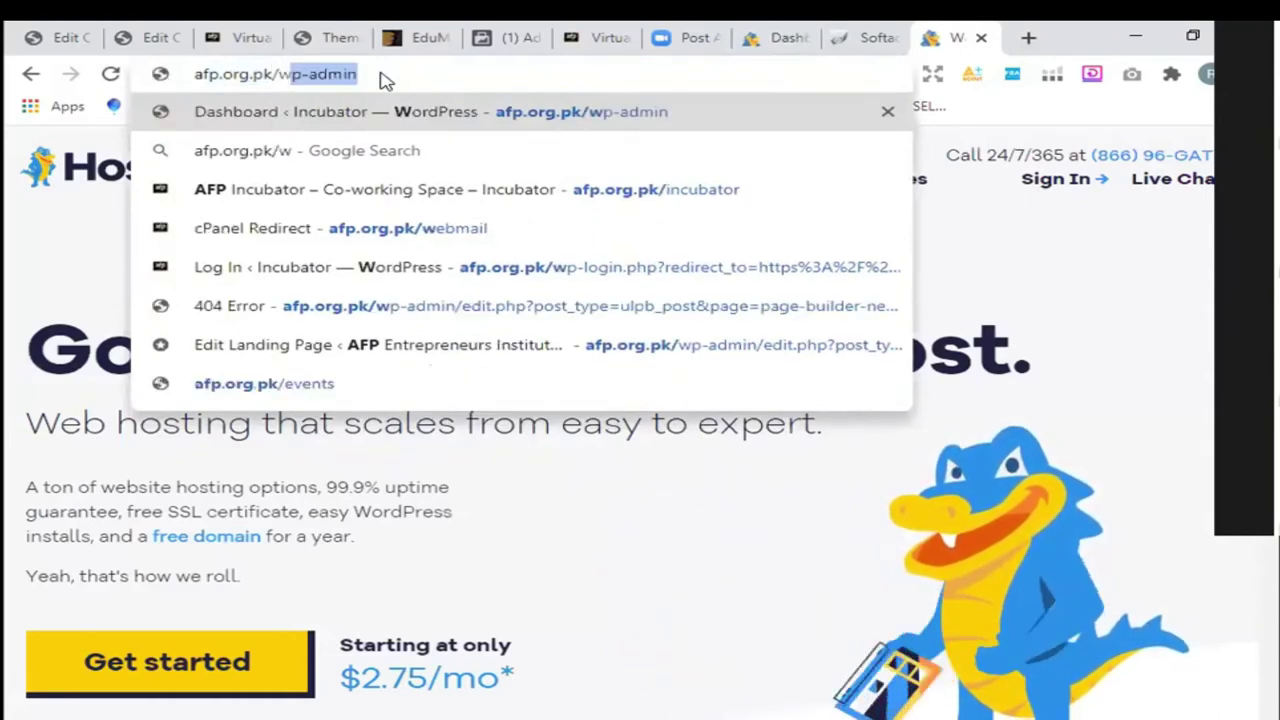
pyautogui.write('ebmail')
pyautogui.press('BackSpace')
pyautogui.press('BackSpace')
pyautogui.press('BackSpace')
pyautogui.press('BackSpace')
pyautogui.press('BackSpace')
pyautogui.press('BackSpace')
pyautogui.press('BackSpace')
pyautogui.write('c')
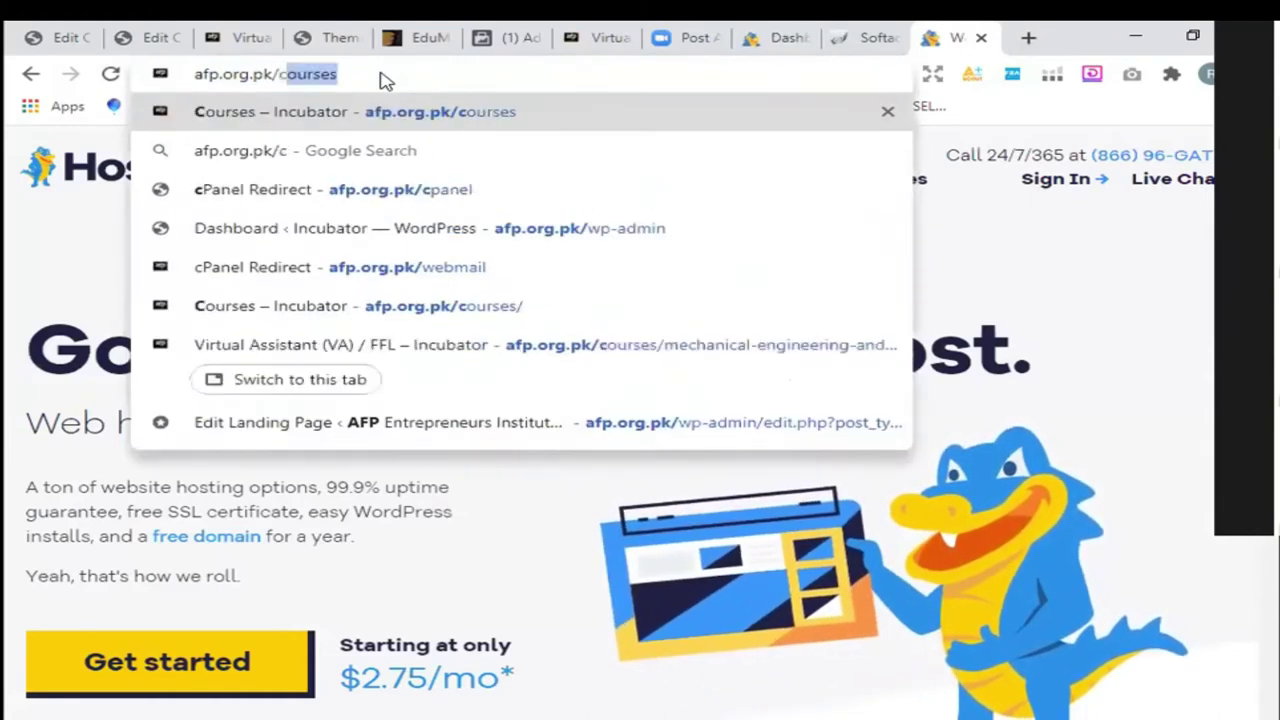
pyautogui.write('pane')
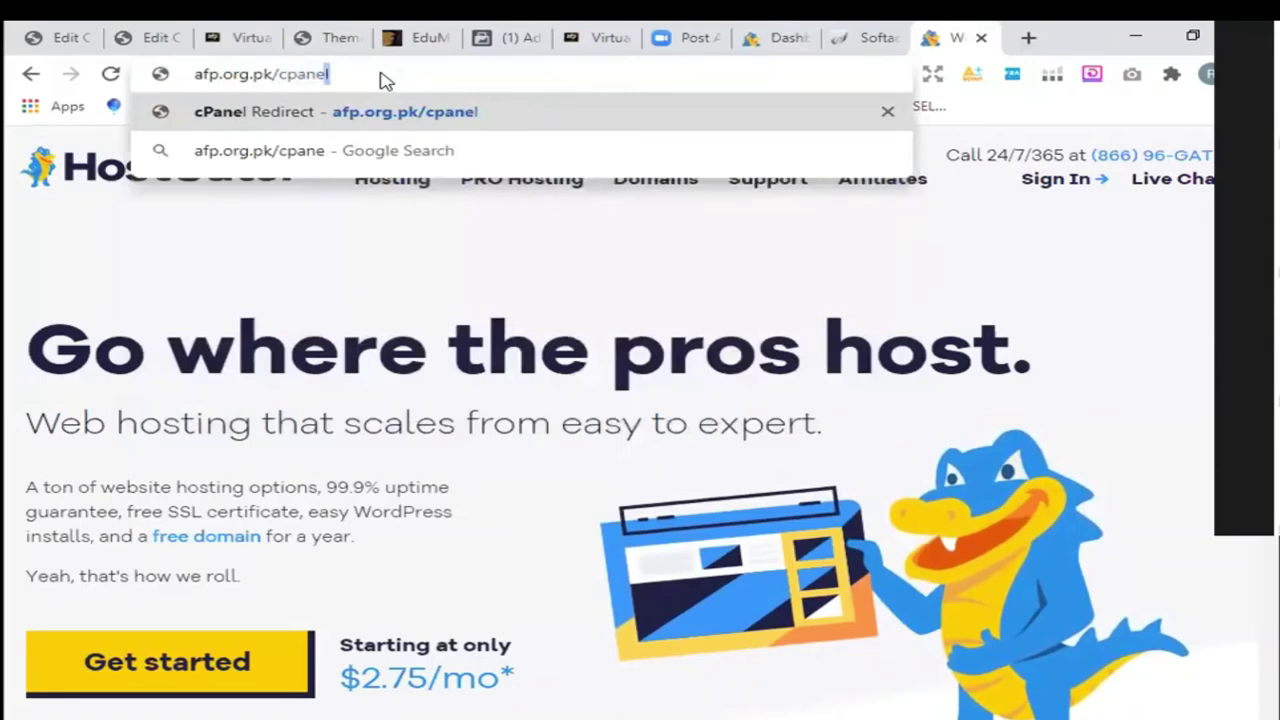
pyautogui.write('l')
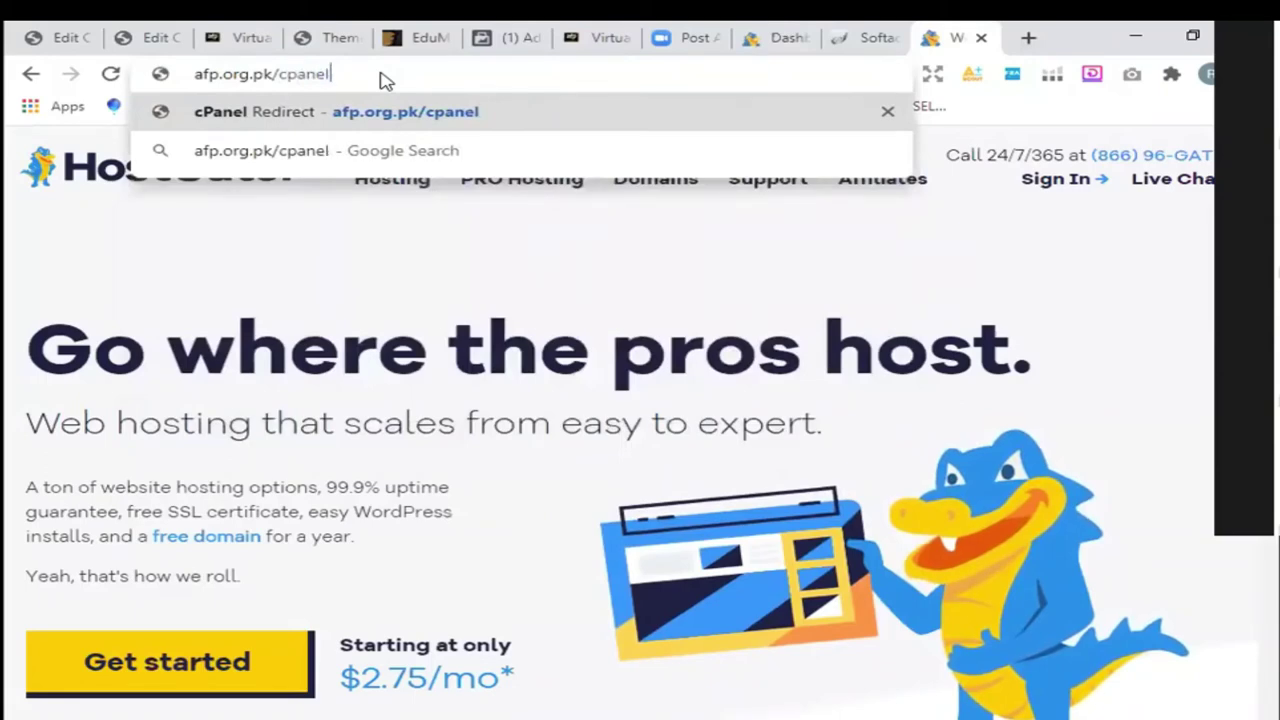
pyautogui.press('Return')
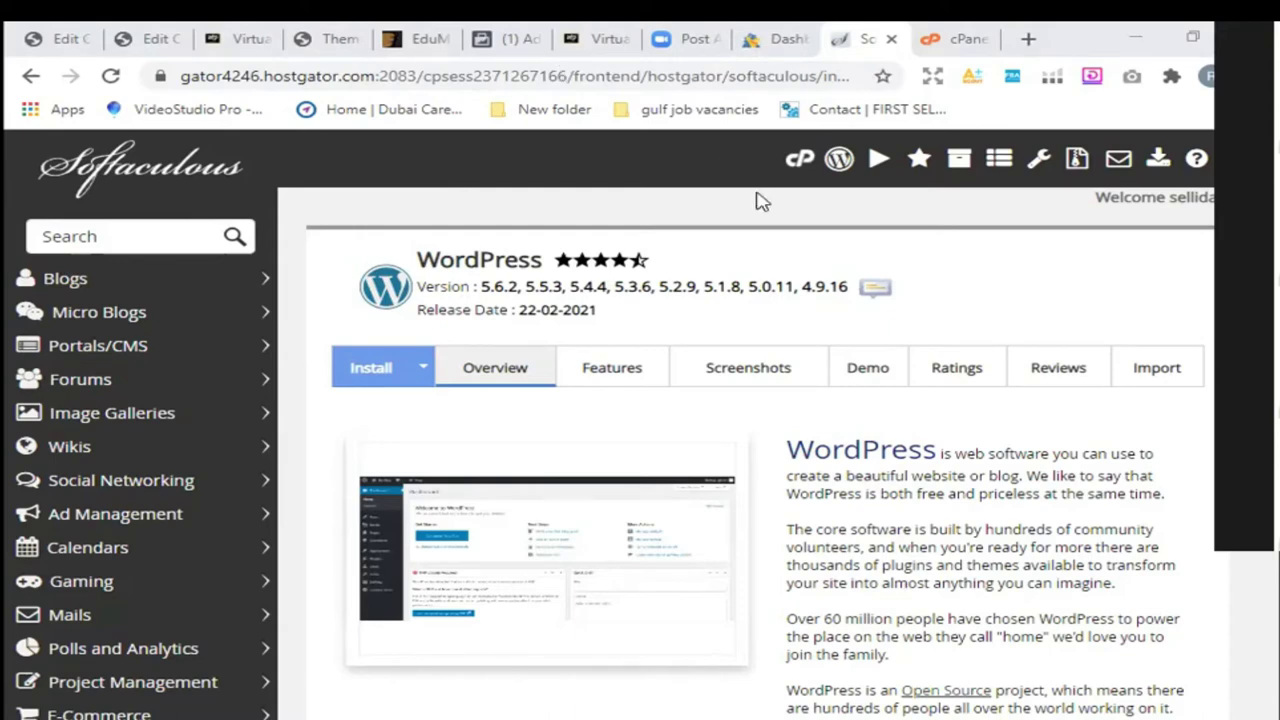
# Step: Go back to the Softaculous WordPress page and open its installation form
pyautogui.scroll(-5, 872, 590)
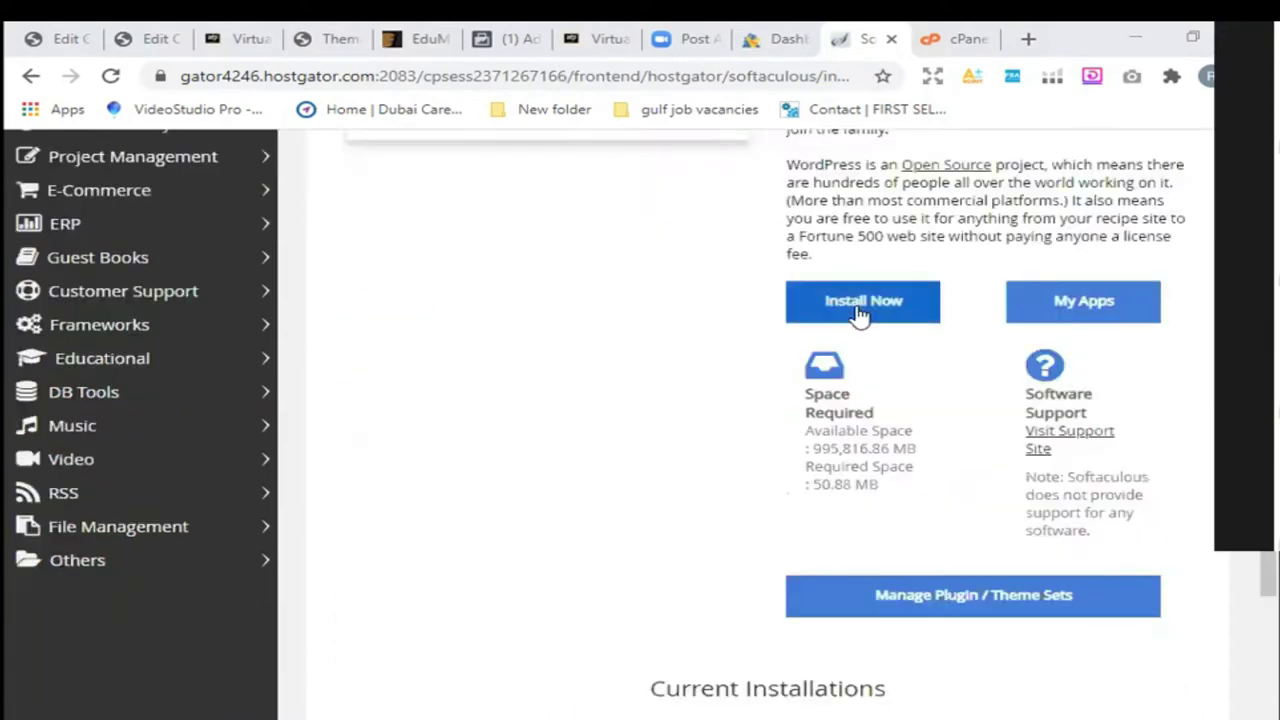
pyautogui.click(858, 314)
pyautogui.scroll(3, 737, 500)
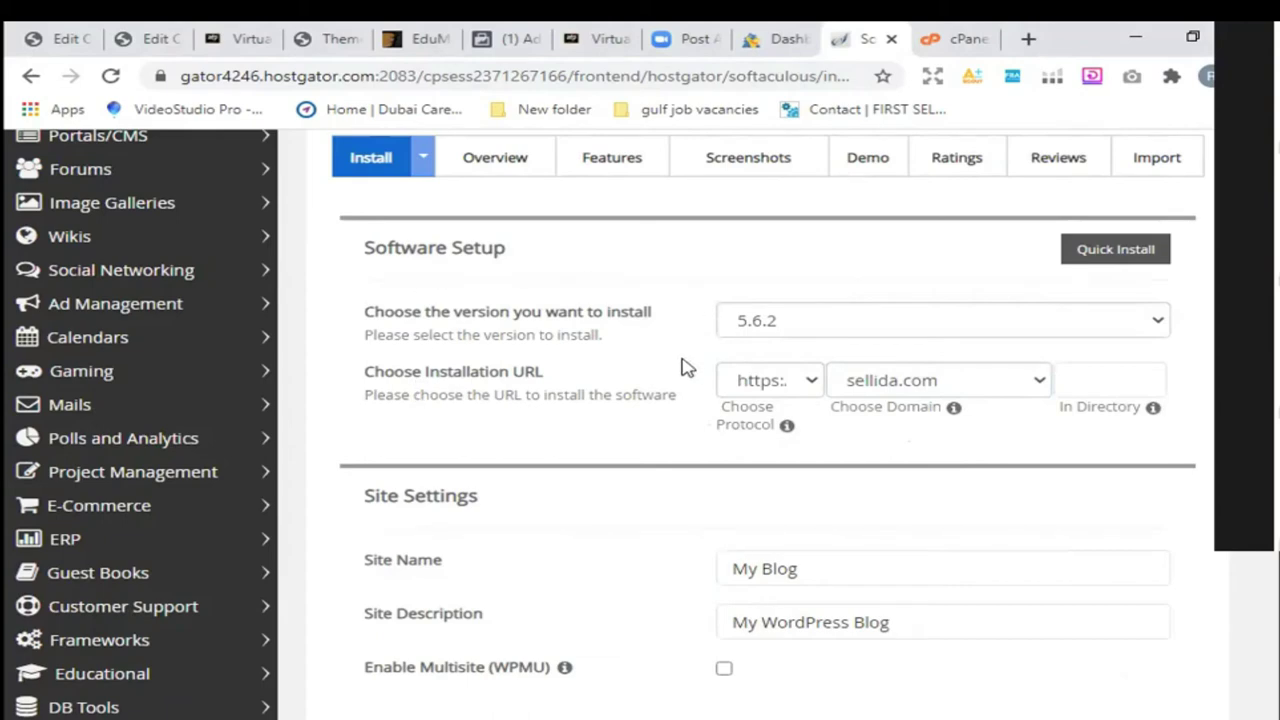
pyautogui.click(813, 320)
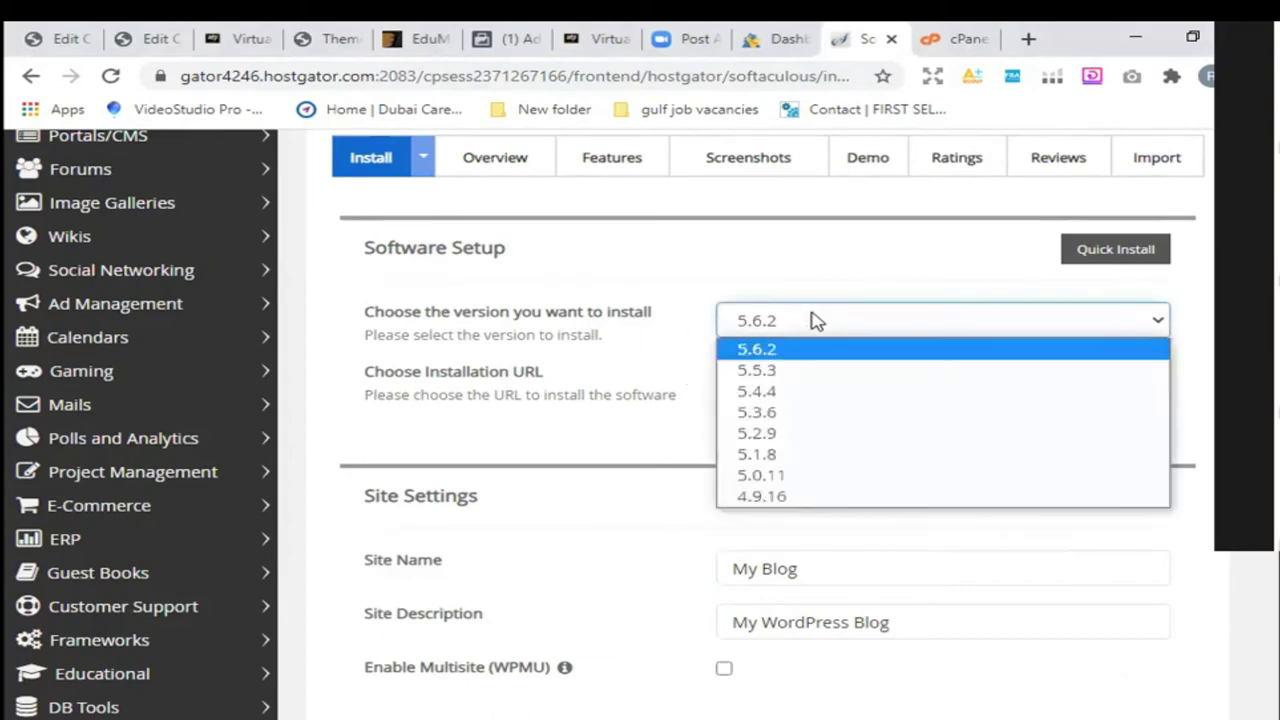
pyautogui.click(813, 320)
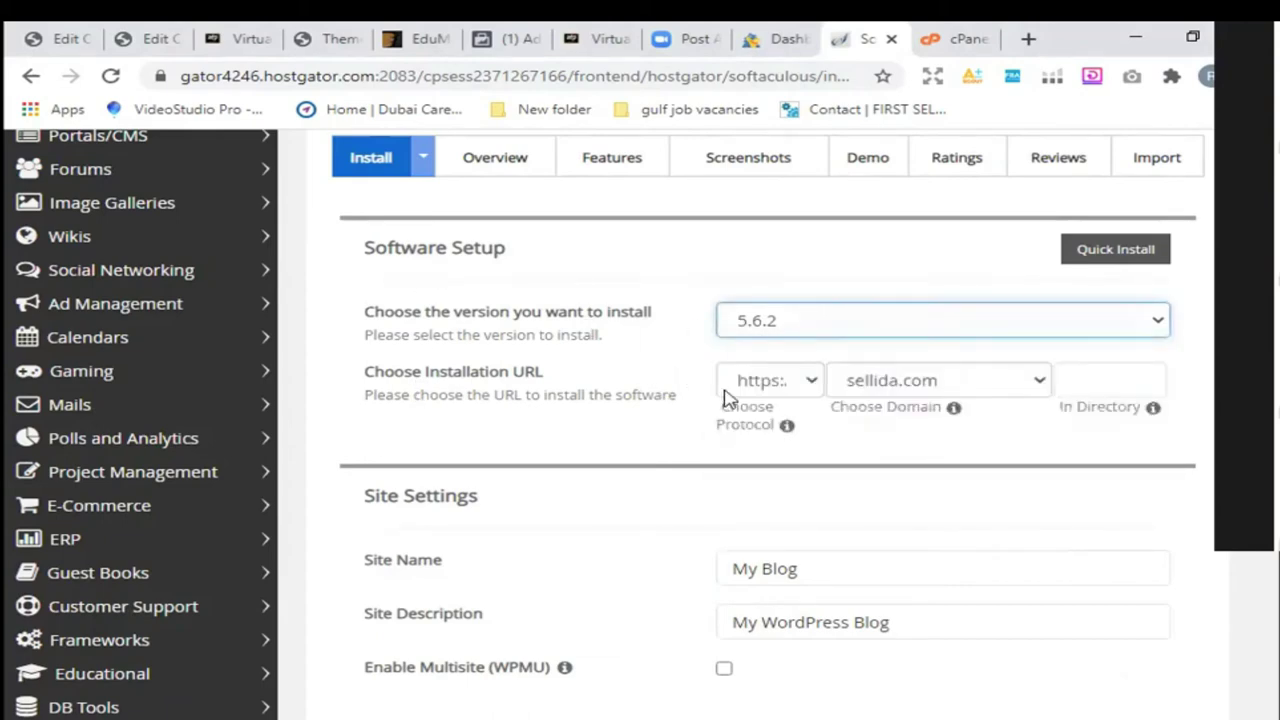
pyautogui.click(890, 380)
pyautogui.click(813, 387)
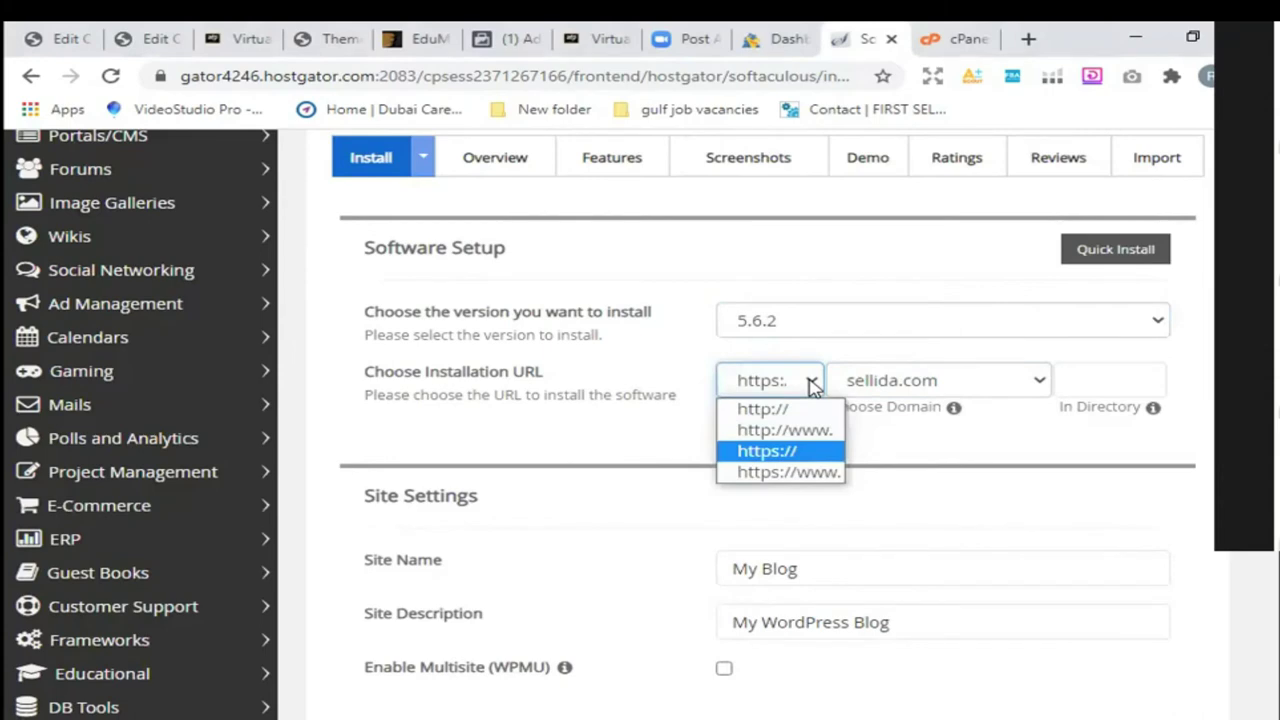
pyautogui.click(865, 380)
pyautogui.click(865, 380)
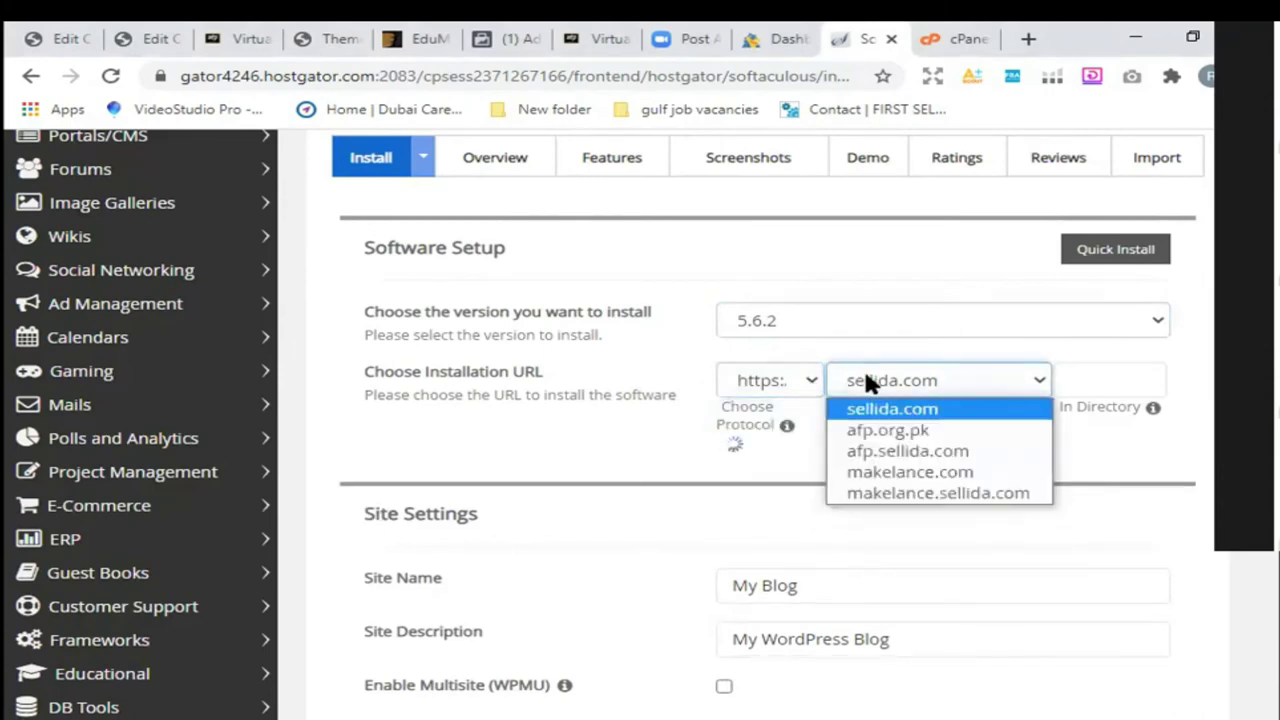
pyautogui.click(866, 381)
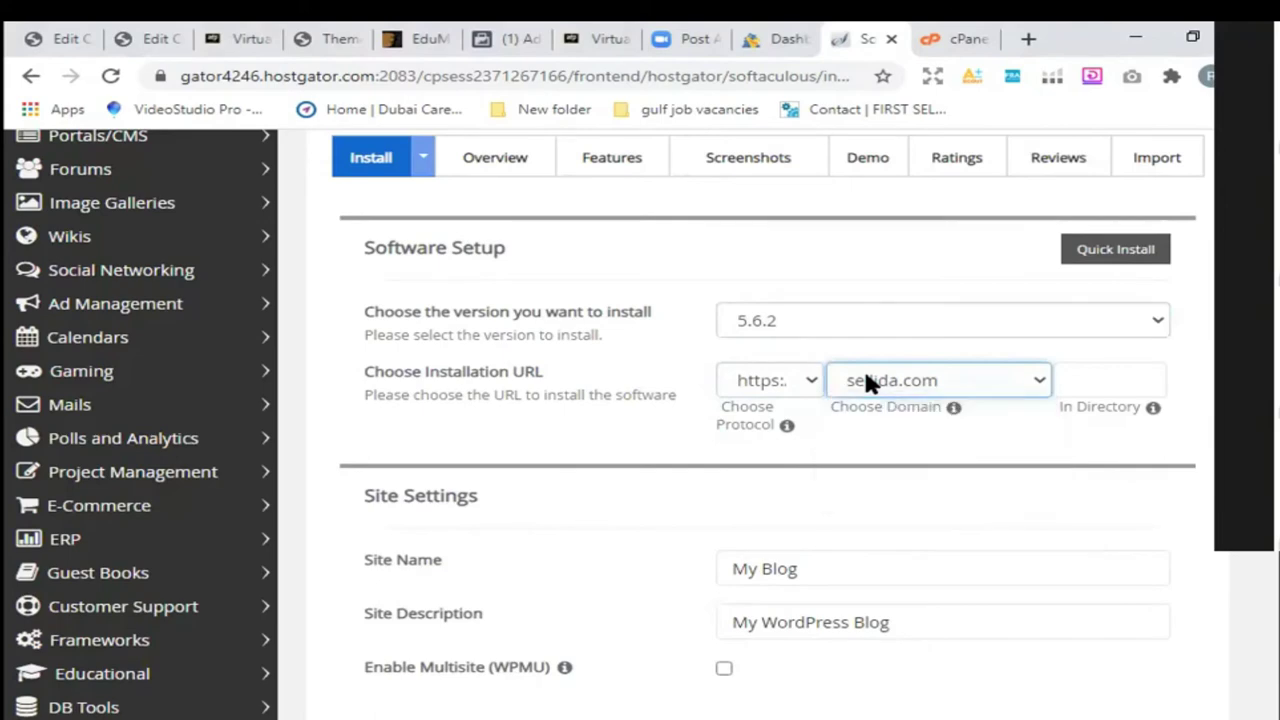
pyautogui.click(920, 382)
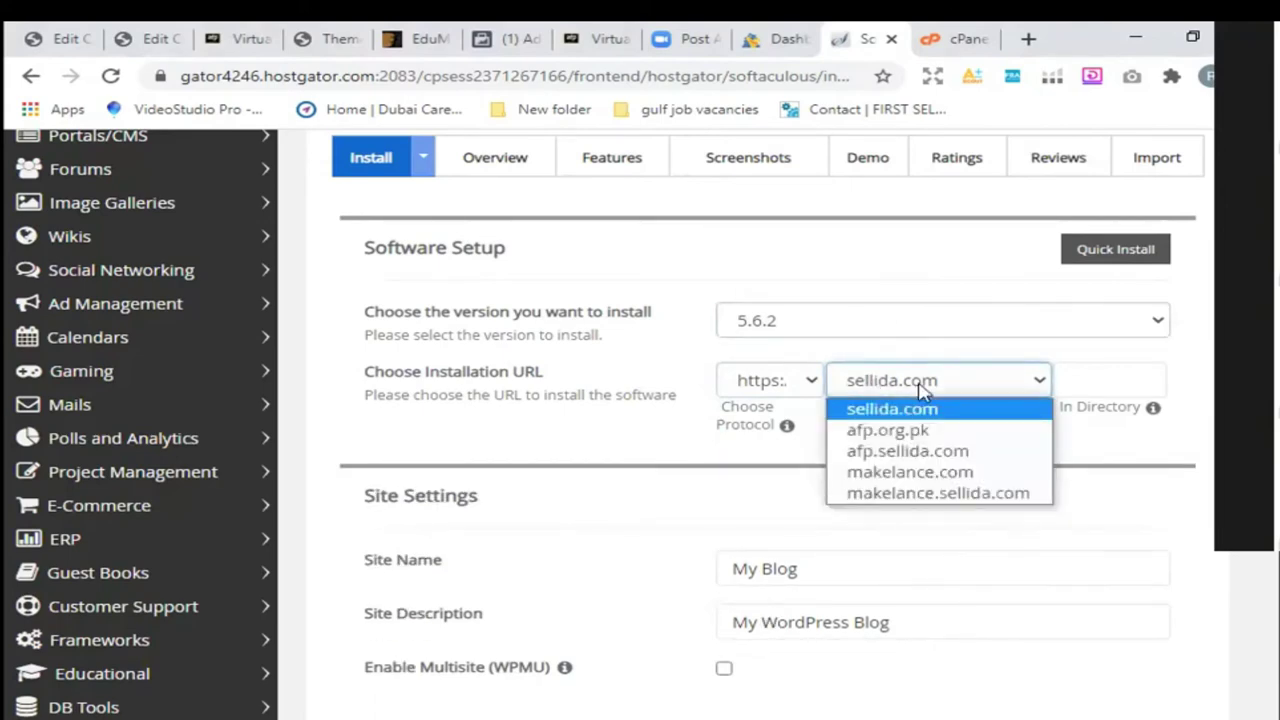
pyautogui.click(918, 383)
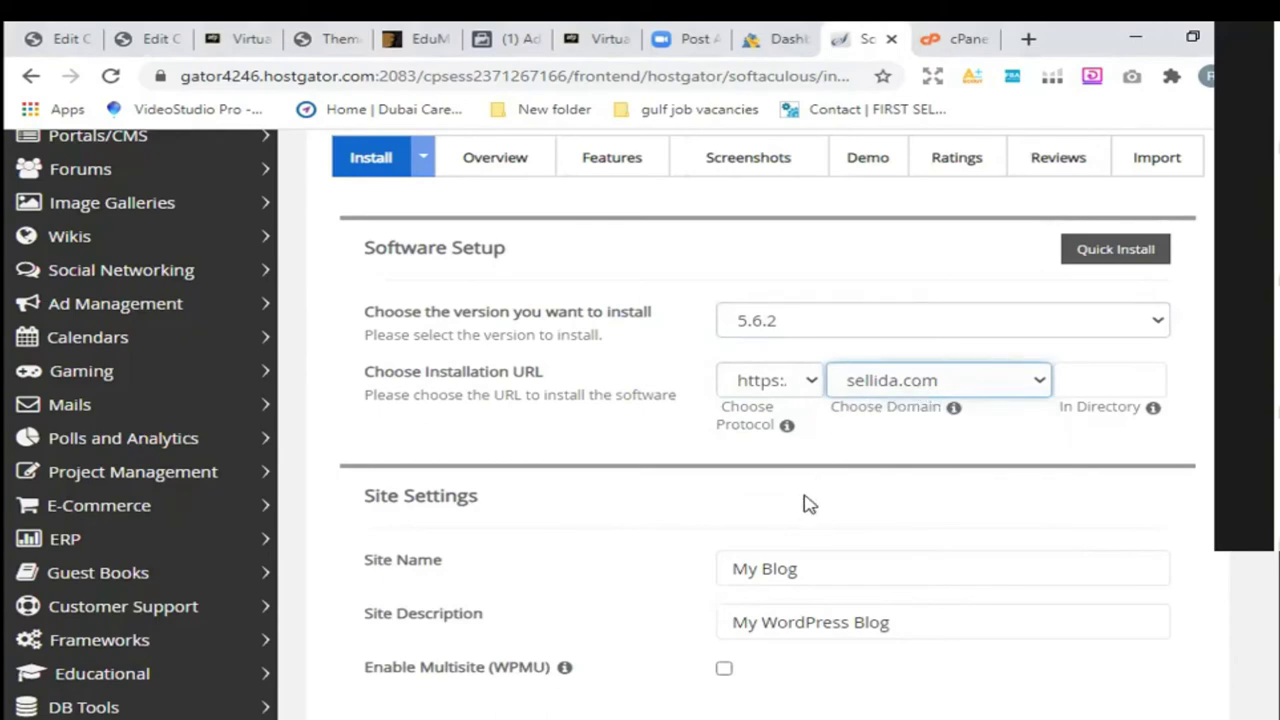
# Step: Review the site name and description under Site Settings and the username and password fields under Admin Account
pyautogui.scroll(-3, 803, 503)
pyautogui.click(833, 263)
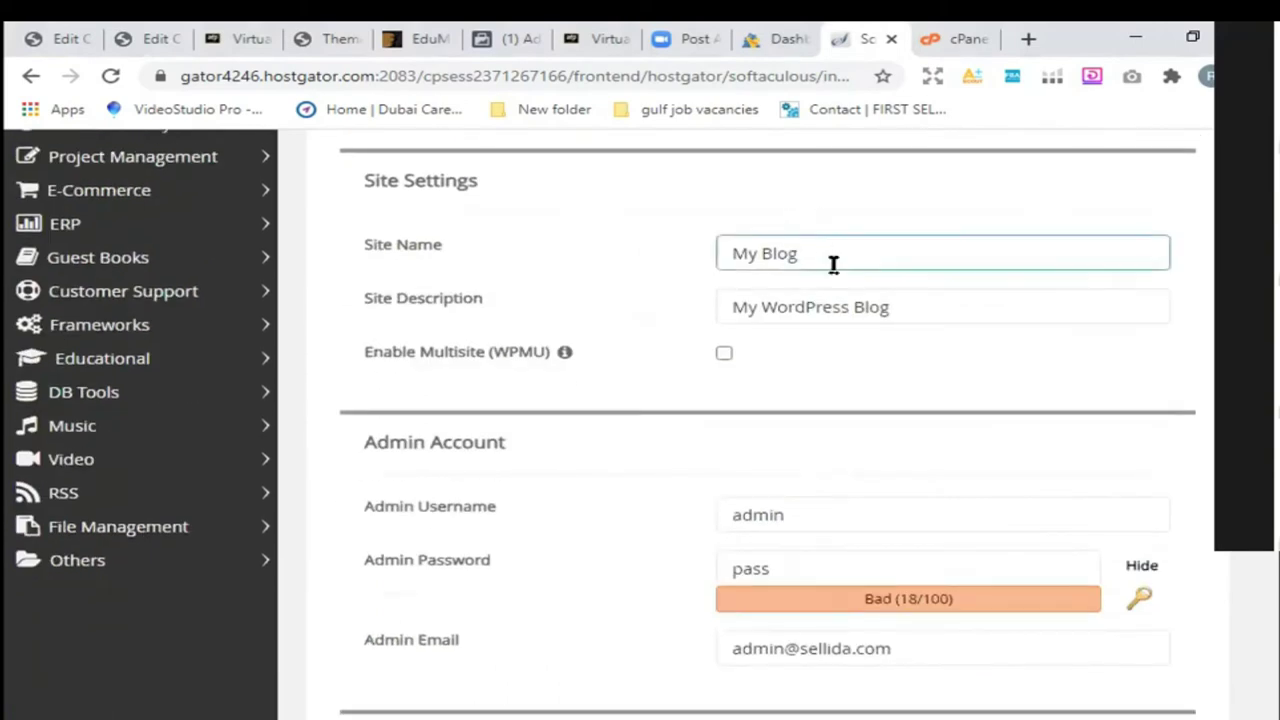
pyautogui.tripleClick(833, 263)
pyautogui.press('Tab')
pyautogui.scroll(-2, 851, 437)
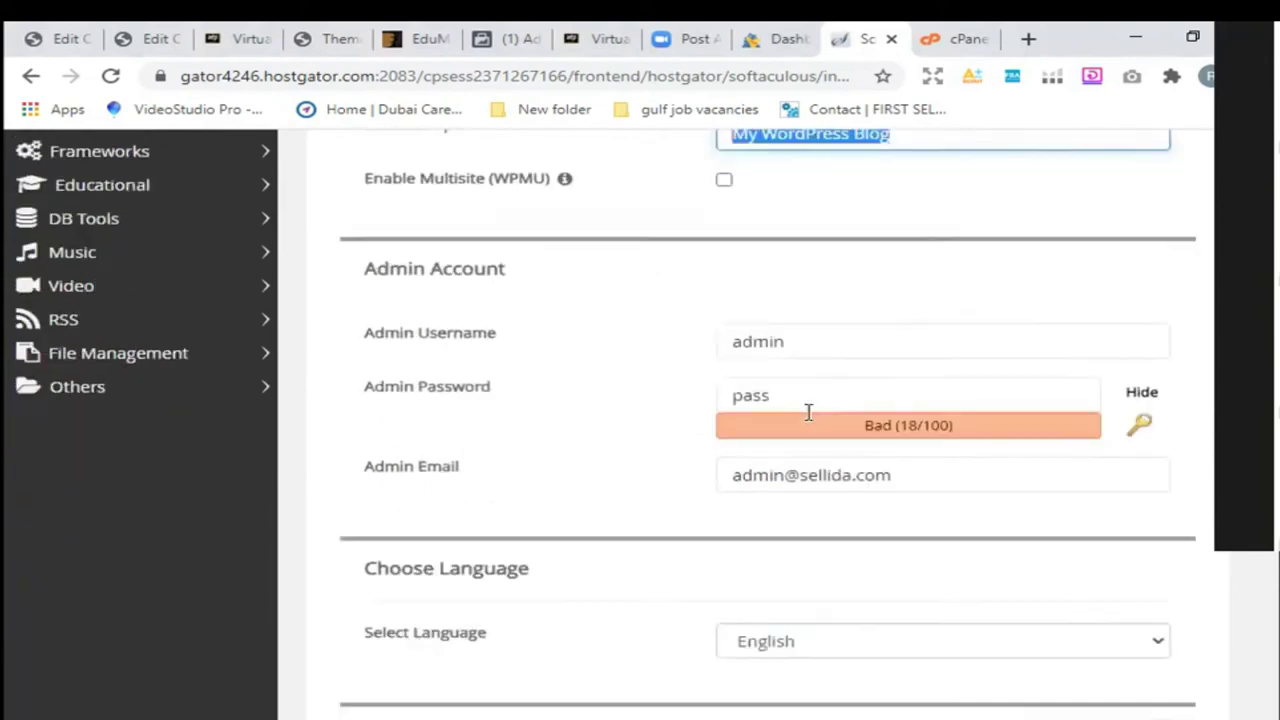
pyautogui.scroll(-1, 808, 413)
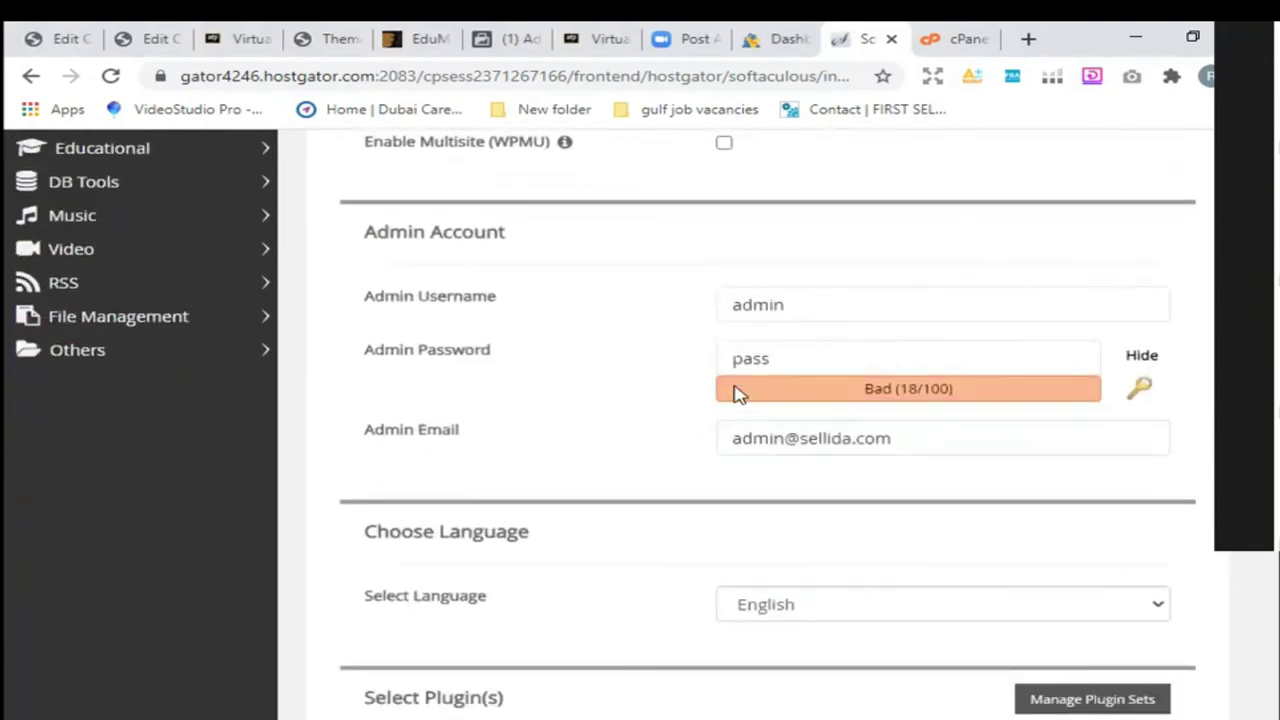
pyautogui.click(820, 299)
pyautogui.doubleClick(820, 299)
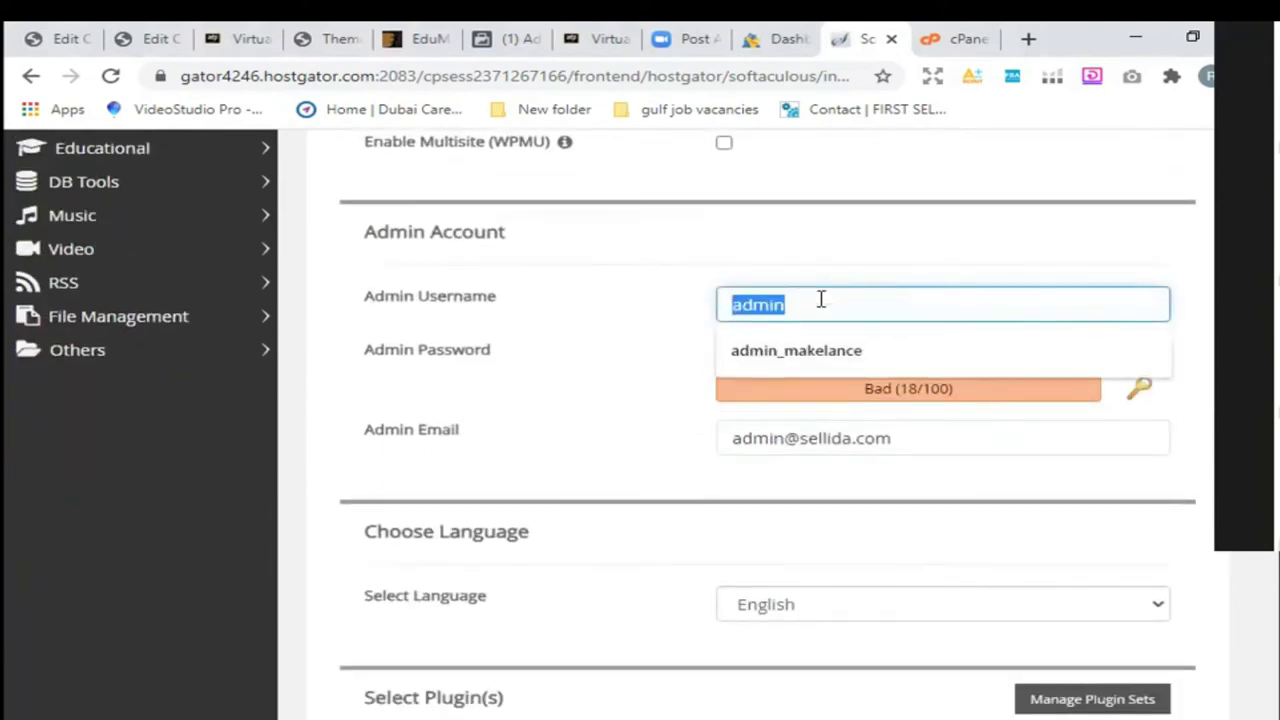
pyautogui.click(694, 323)
pyautogui.click(757, 352)
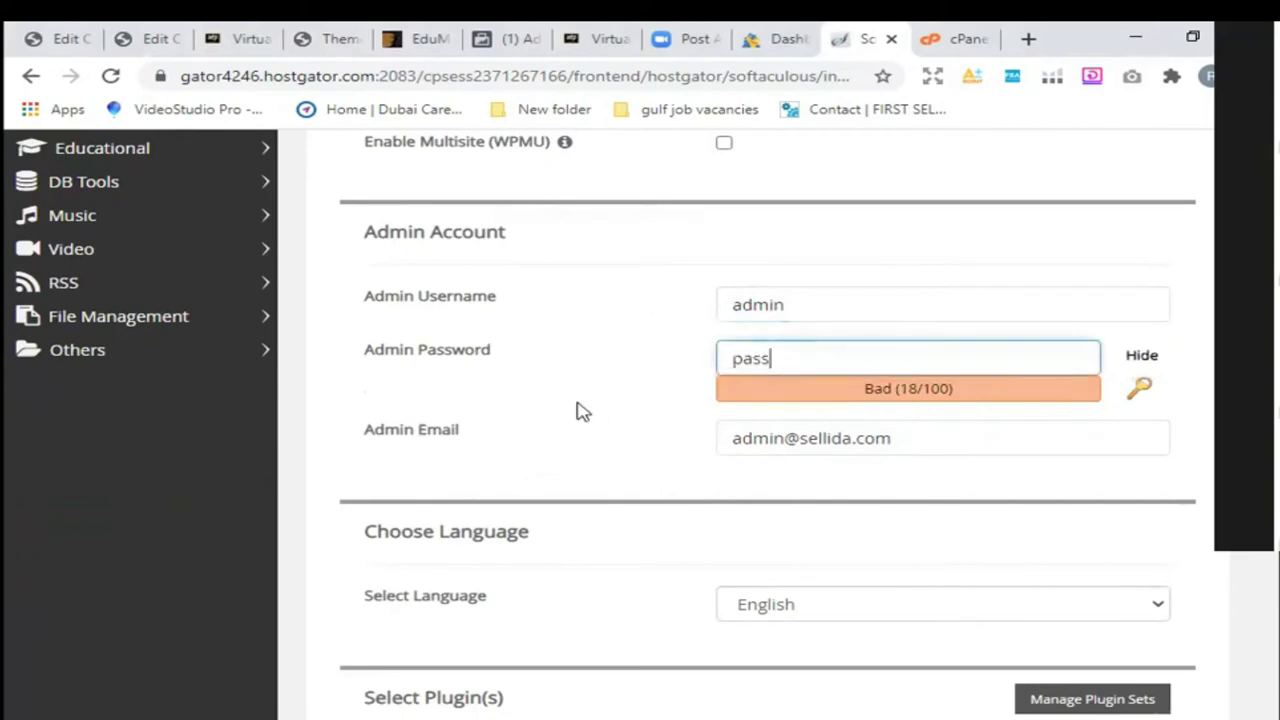
# Step: Look through the optional themes and the final install section of the form, then return to its beginning
pyautogui.scroll(-8, 587, 445)
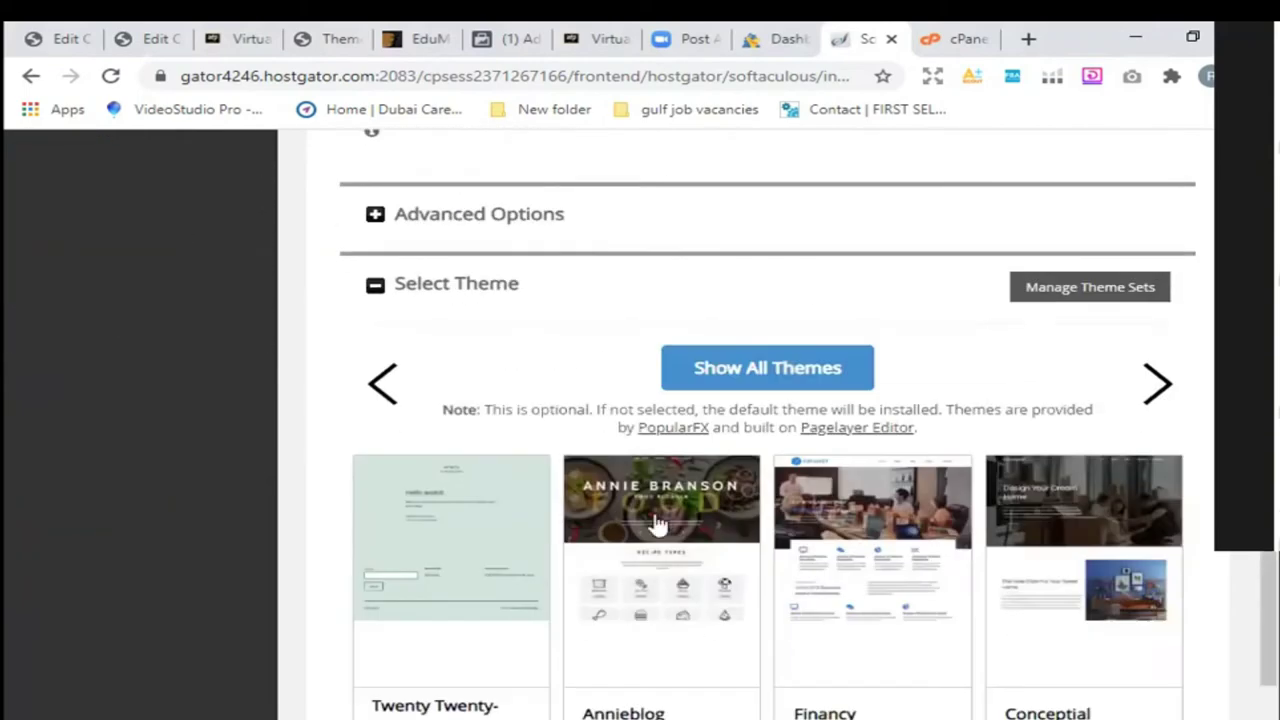
pyautogui.scroll(-2, 795, 567)
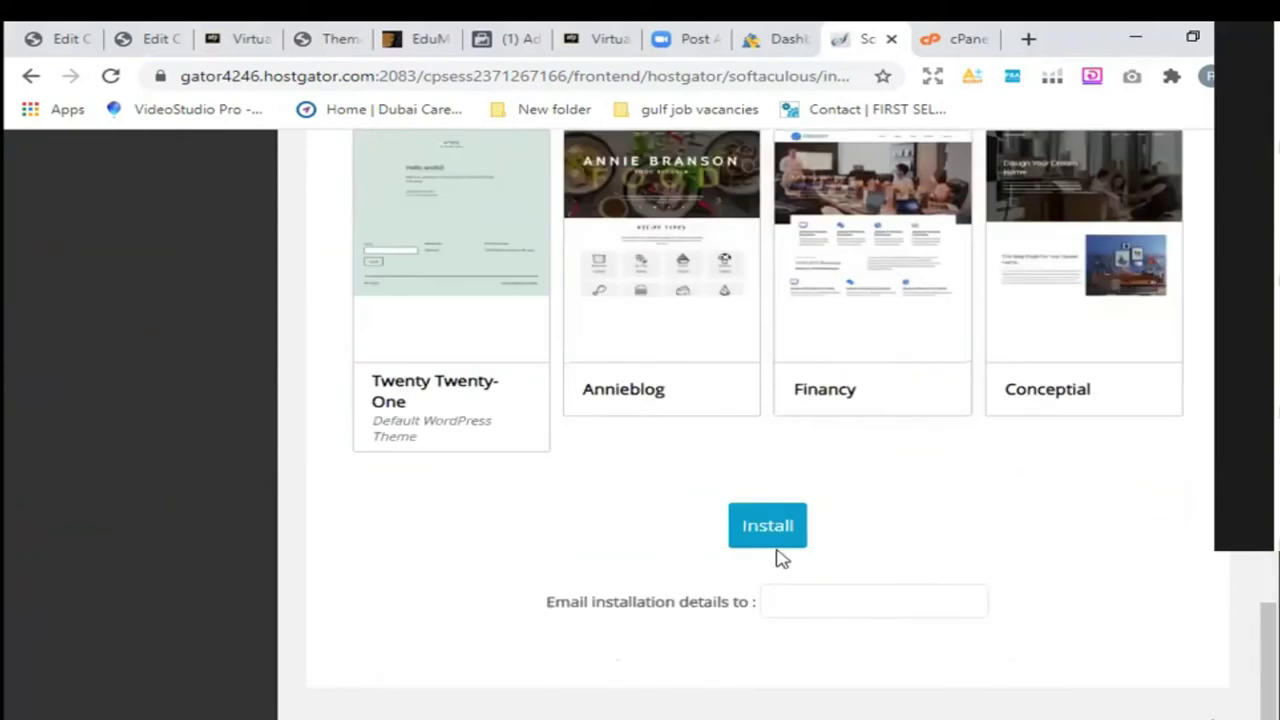
pyautogui.scroll(15, 782, 560)
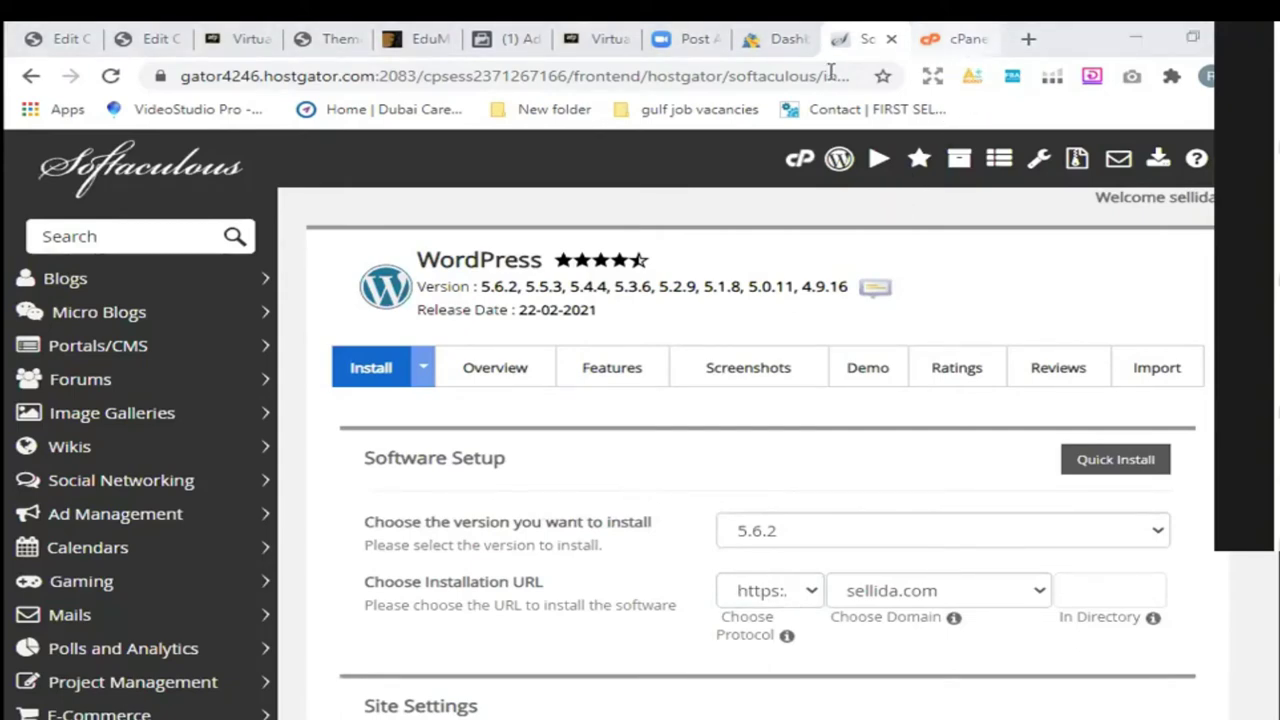
# Step: Switch to the afp.org.pk cPanel login page to look at its Control Panel login form
pyautogui.hotkey('ctrl', 'Tab')
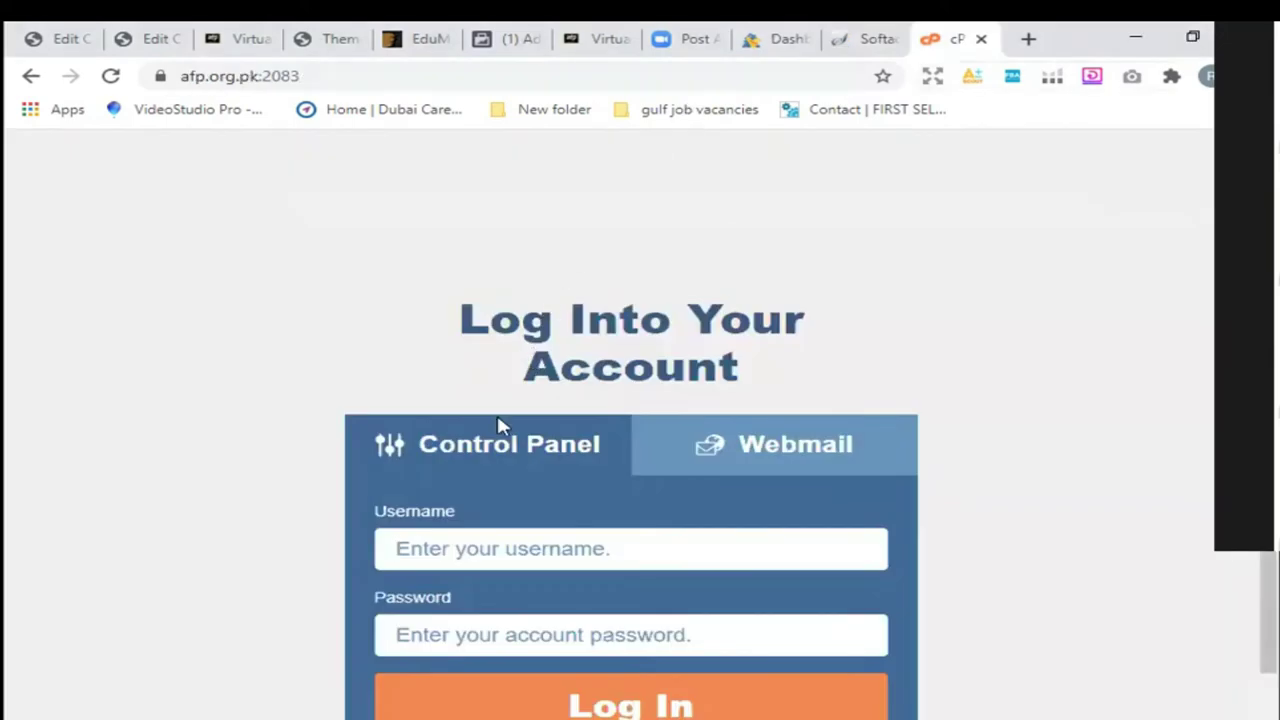
pyautogui.click(447, 527)
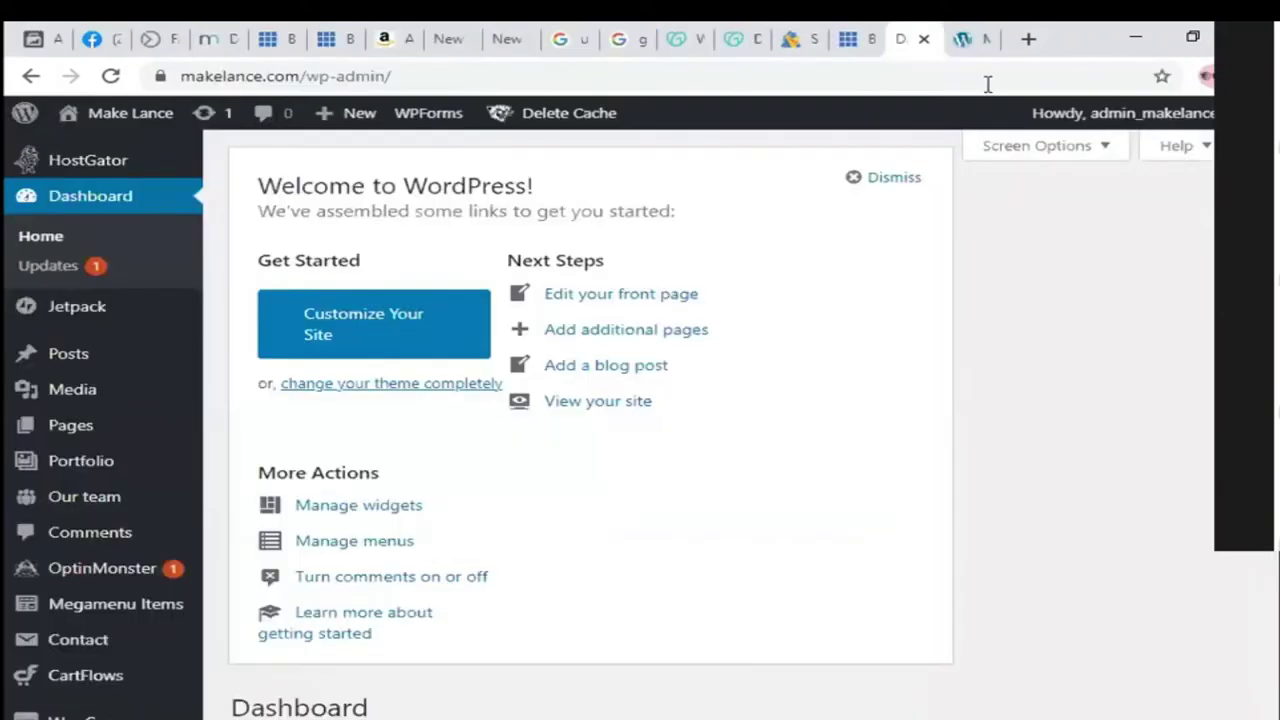
# Step: Open the WordPress dashboard from the live site by adding /wp-admin to the makelance.com address
pyautogui.click(968, 38)
pyautogui.click(463, 80)
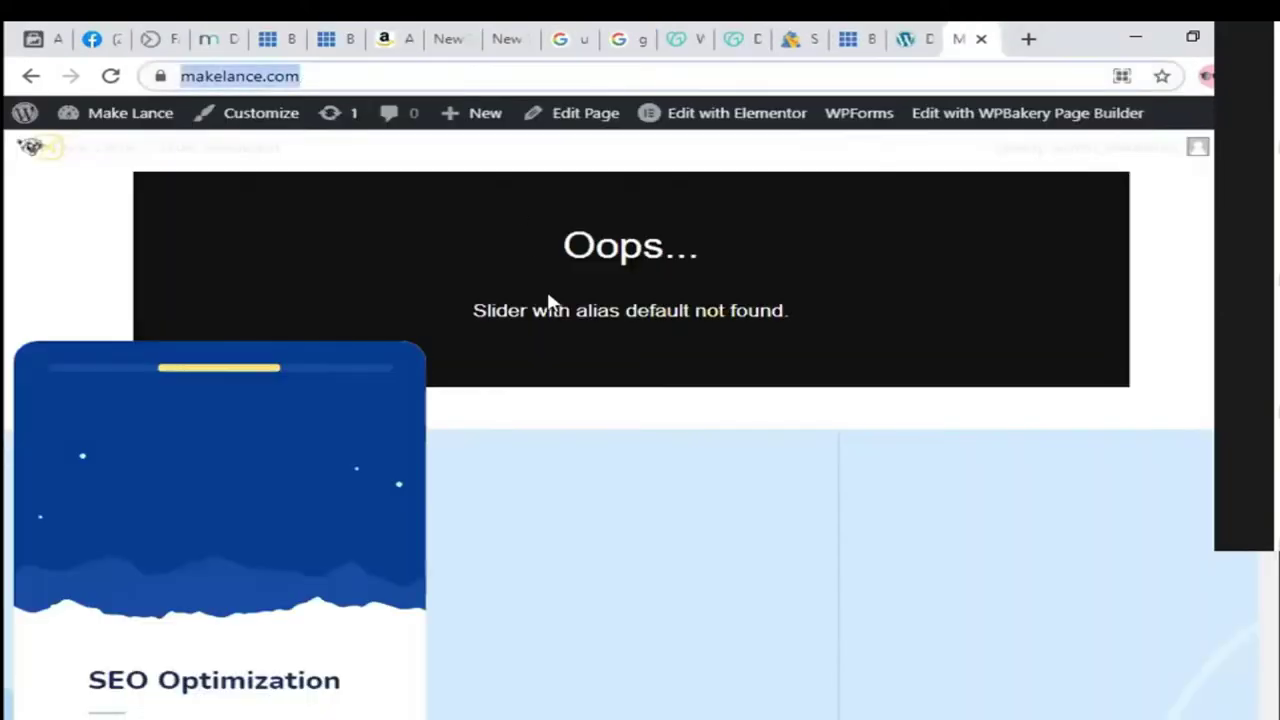
pyautogui.click(365, 86)
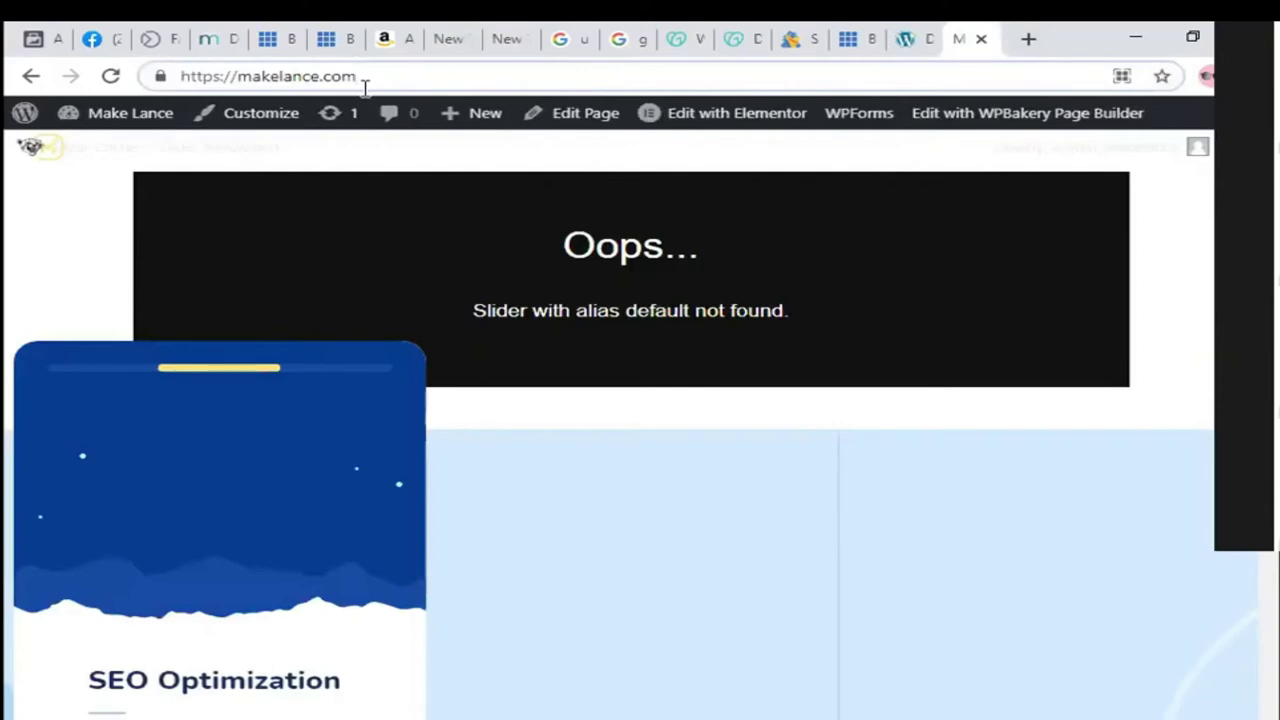
pyautogui.write('/')
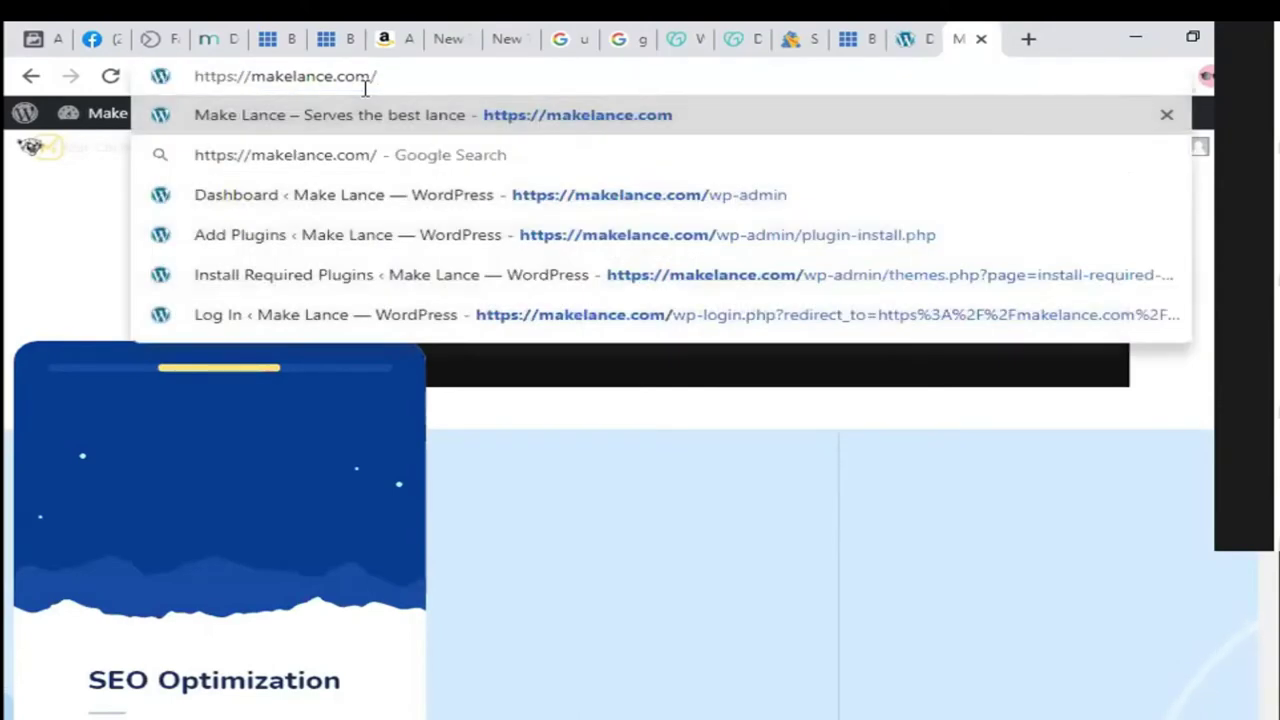
pyautogui.write('wp')
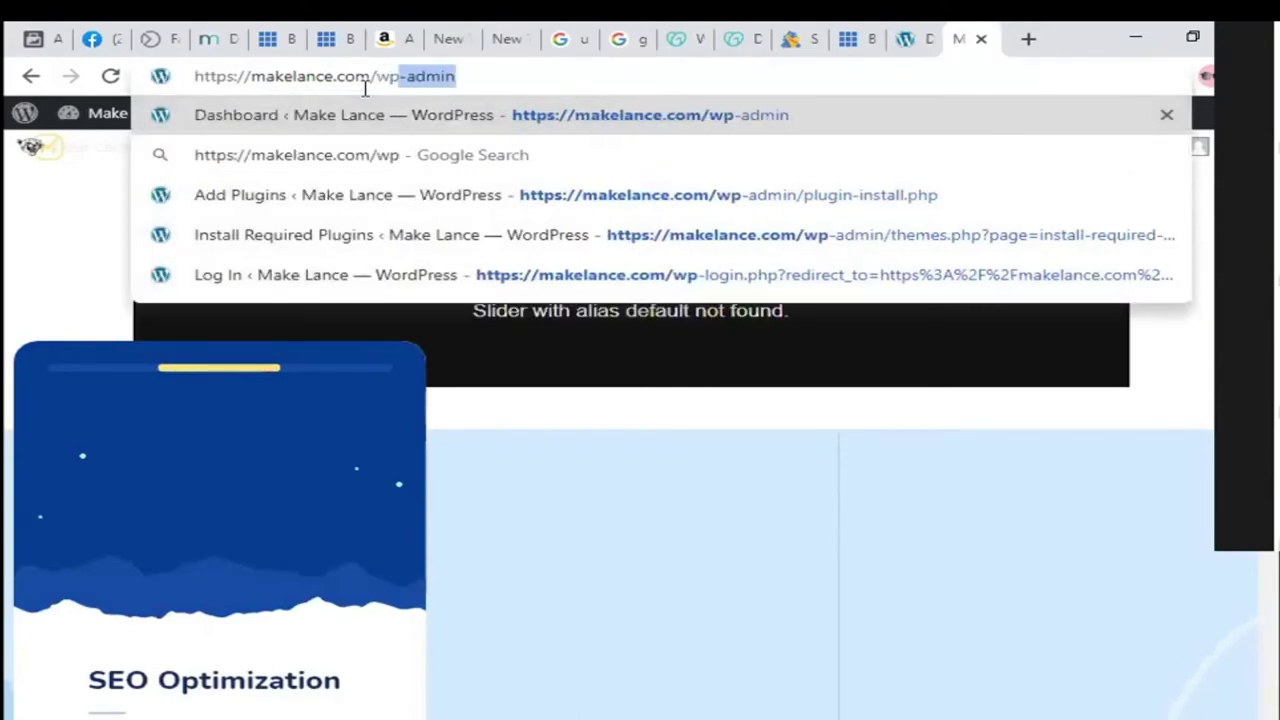
pyautogui.write('-admin')
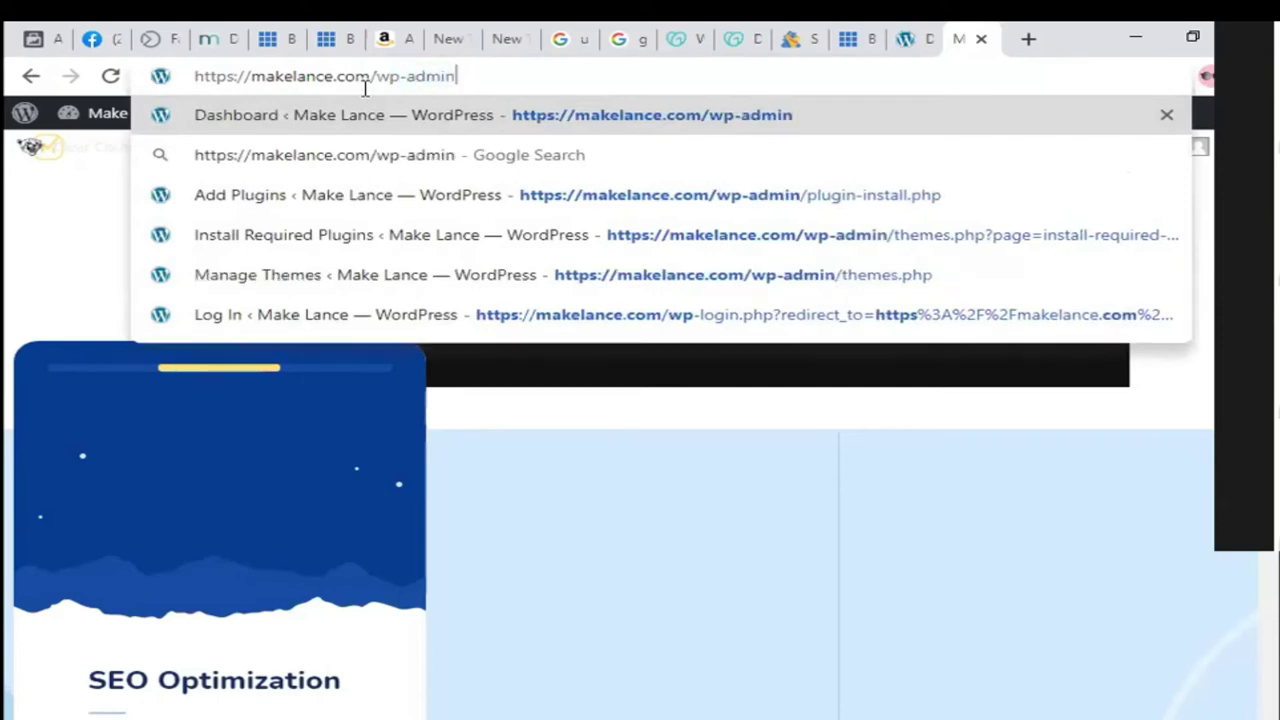
pyautogui.press('Return')
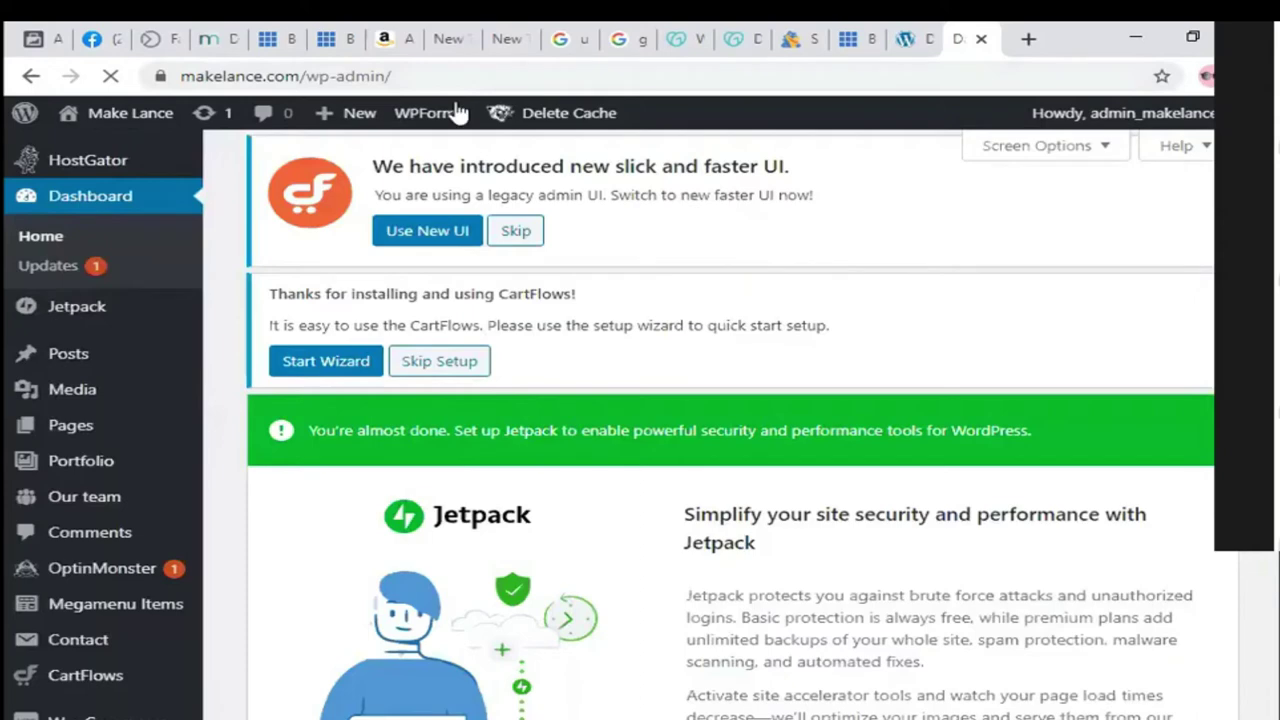
# Step: Look over the WordPress dashboard and its admin sections, then open the installed themes page
pyautogui.moveTo(457, 113)
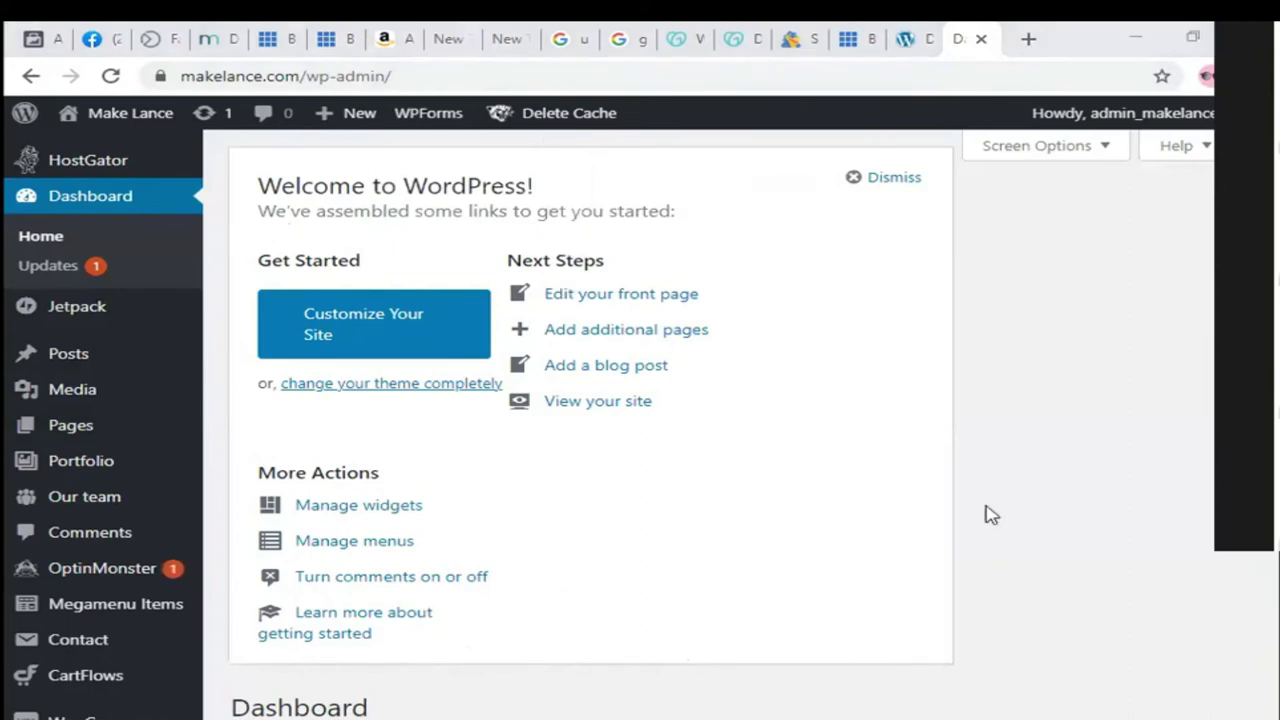
pyautogui.scroll(-5, 47, 283)
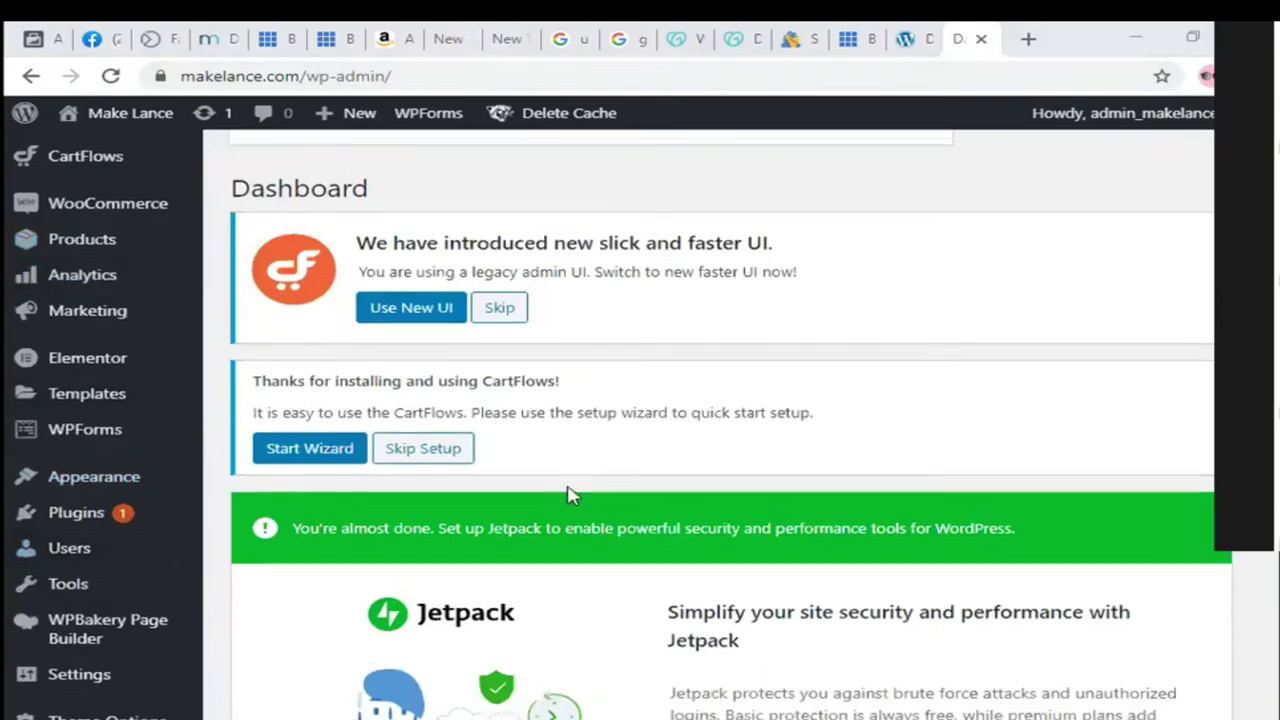
pyautogui.scroll(5, 163, 386)
pyautogui.moveTo(112, 380)
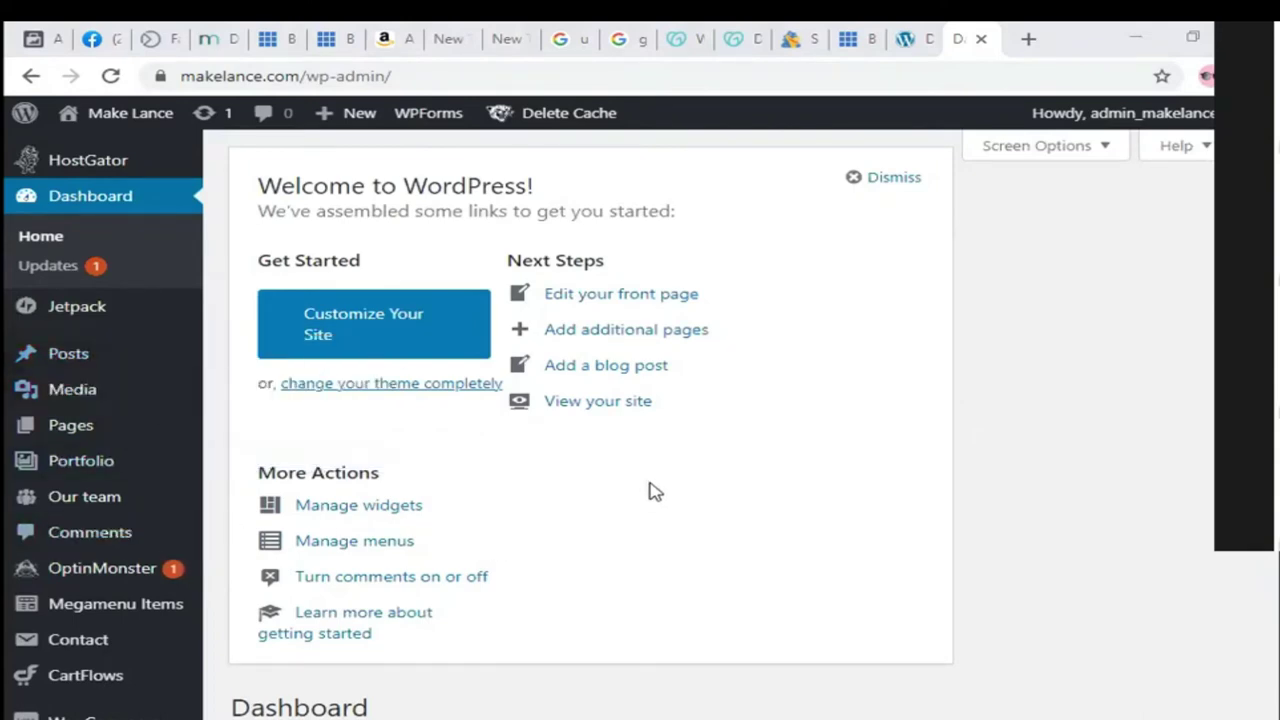
pyautogui.scroll(-2, 652, 491)
pyautogui.scroll(-3, 317, 526)
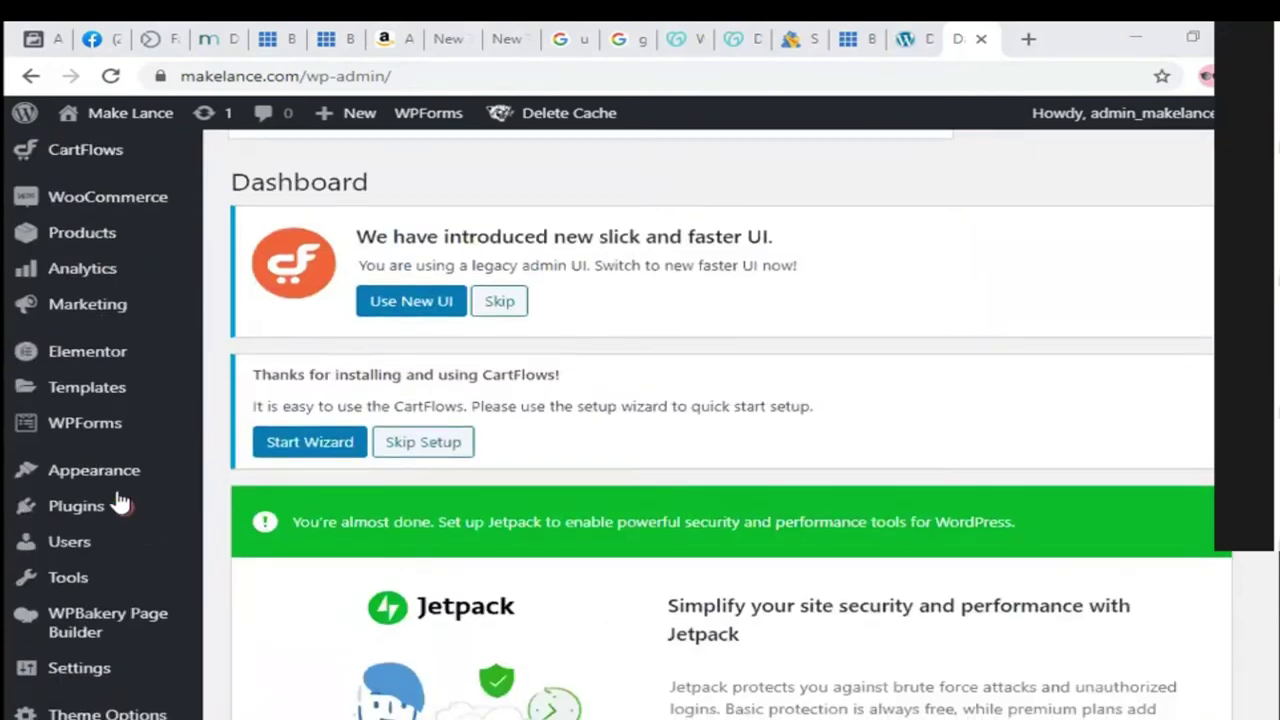
pyautogui.moveTo(105, 480)
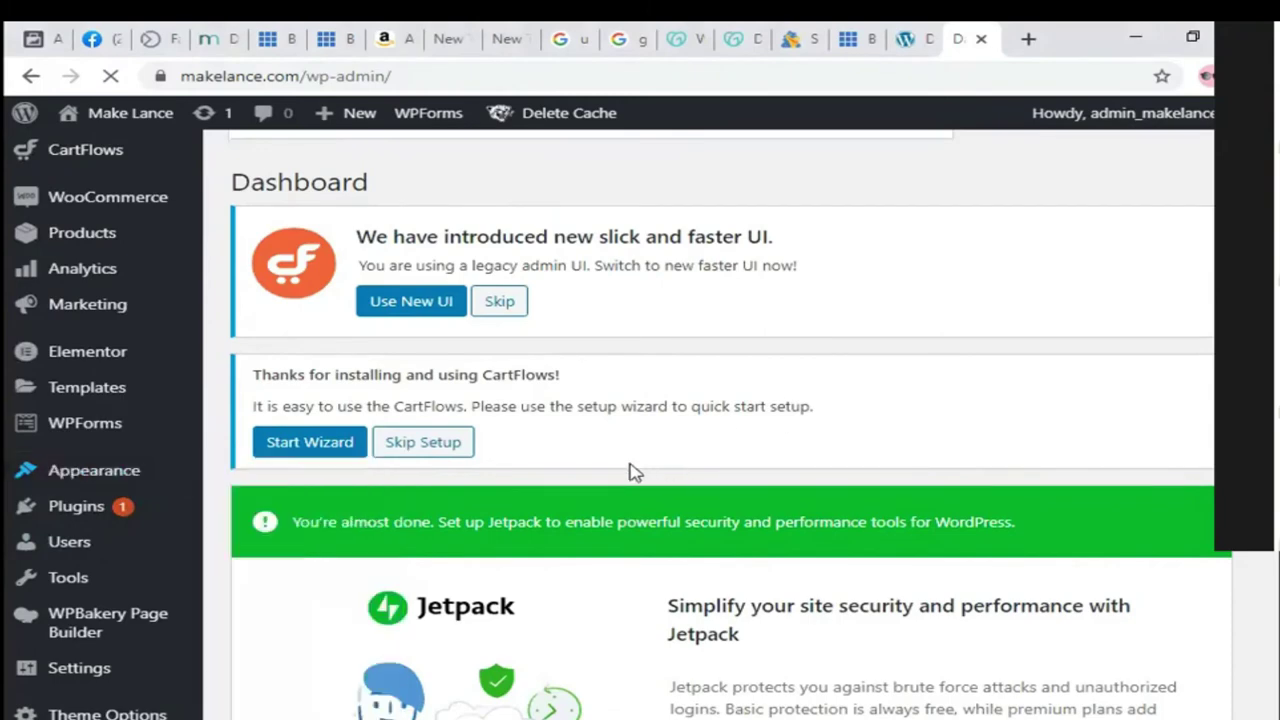
pyautogui.scroll(4, 634, 471)
pyautogui.scroll(2, 634, 471)
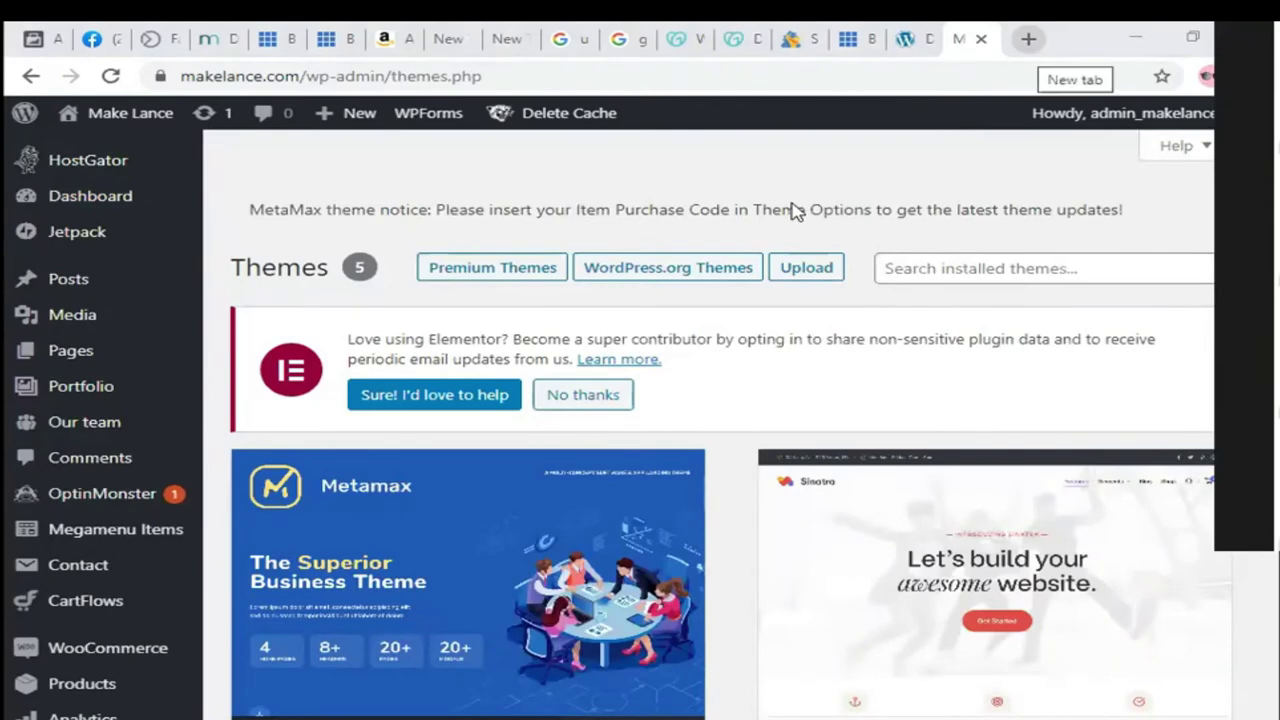
# Step: Open makelance.com in a new browser tab and look through the live home page
pyautogui.hotkey('ctrl', 't')
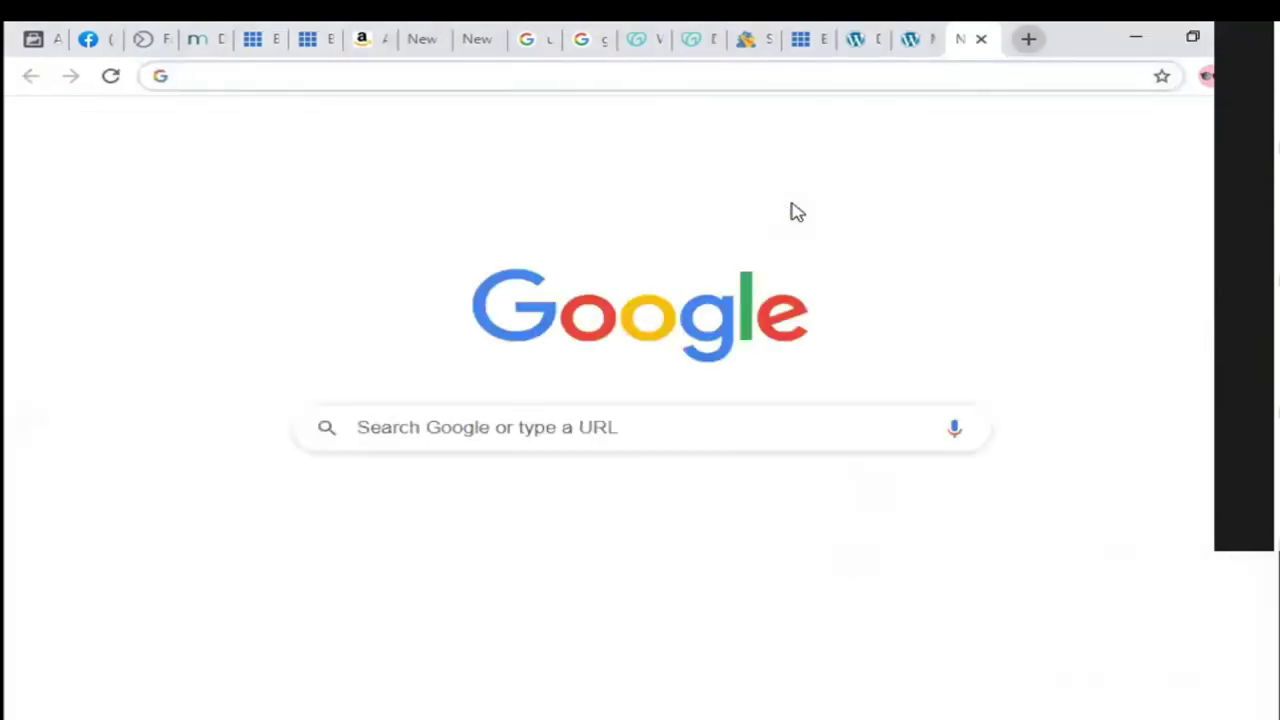
pyautogui.write('makelance.com')
pyautogui.press('Return')
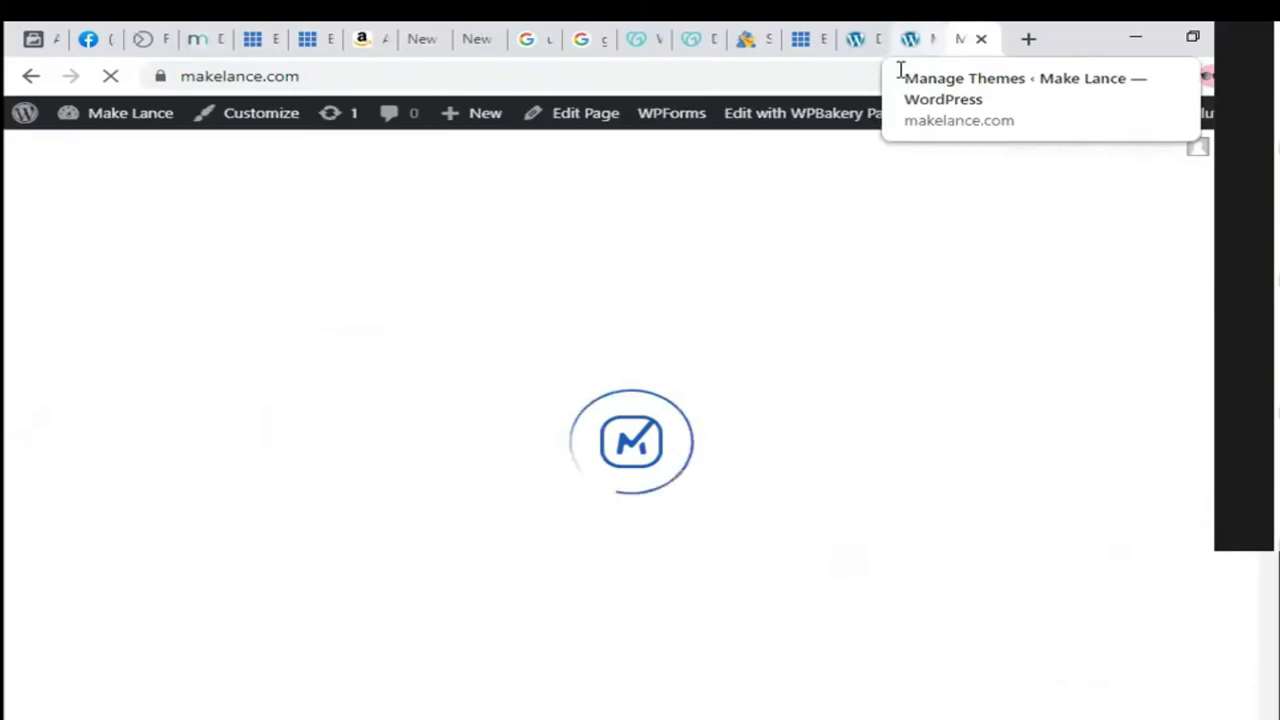
pyautogui.scroll(-10, 700, 360)
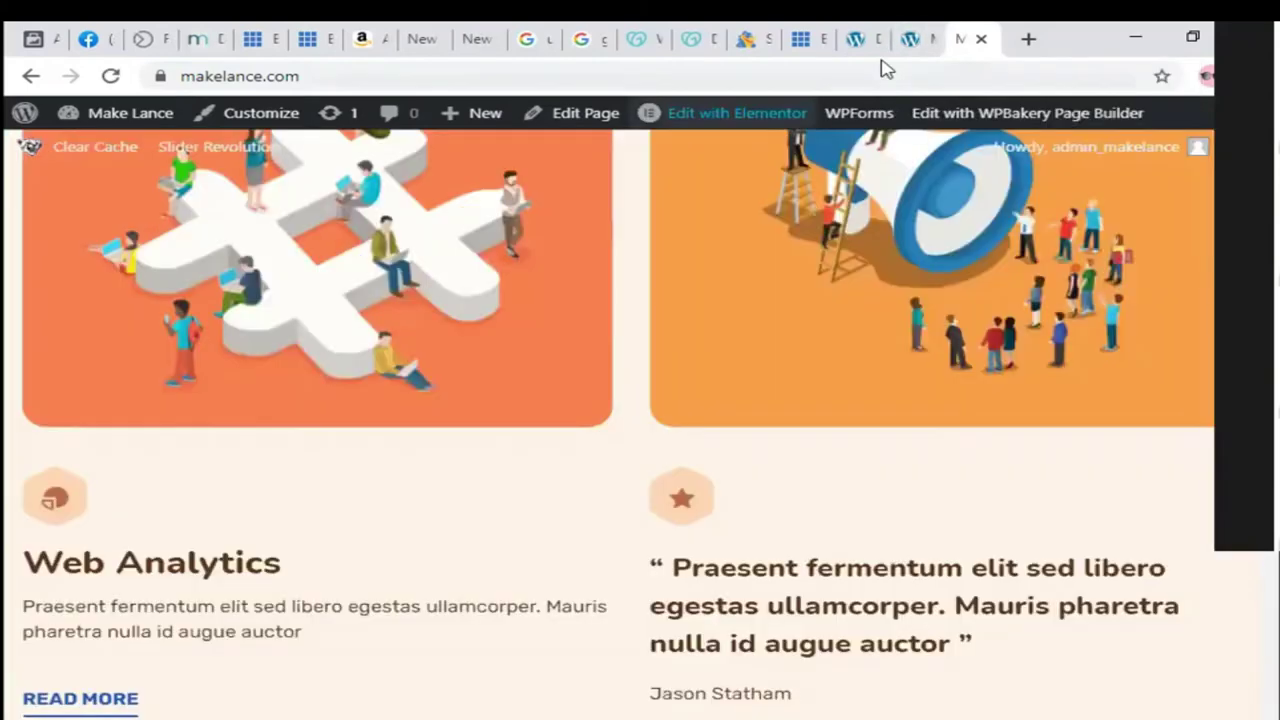
# Step: Return to the Manage Themes page and look through the installed themes
pyautogui.click(905, 38)
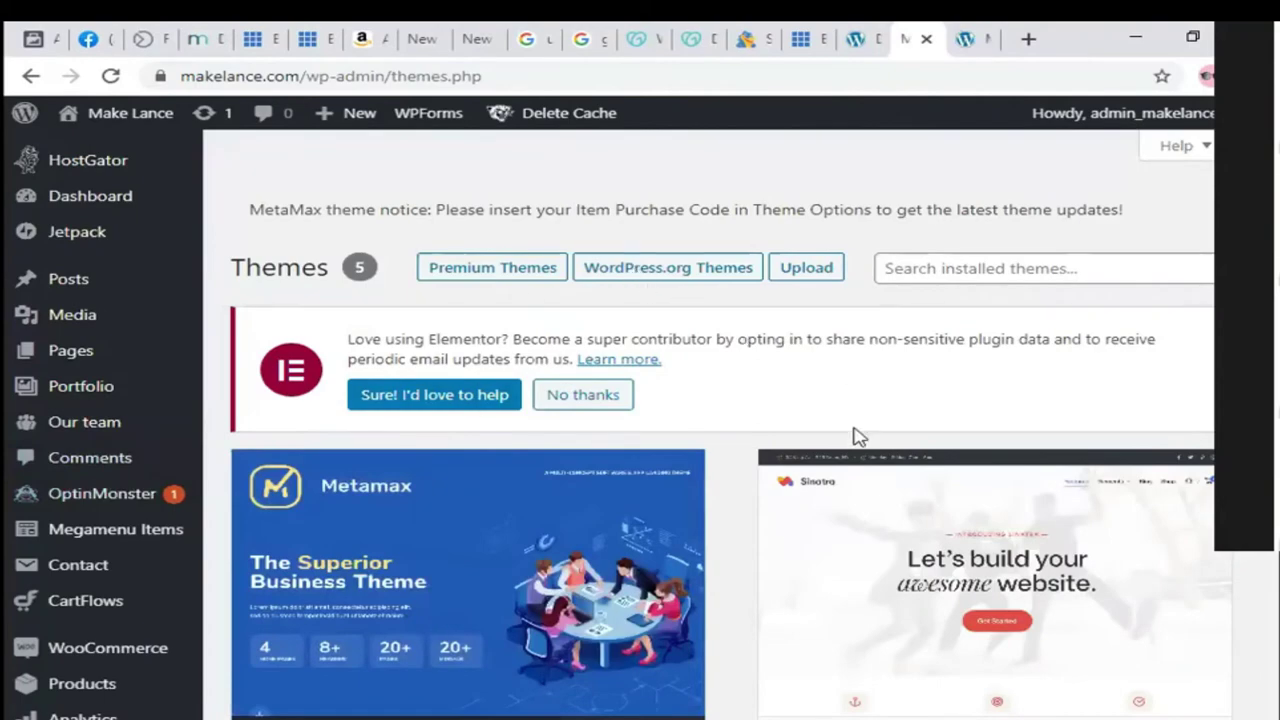
pyautogui.scroll(-4, 771, 606)
pyautogui.scroll(5, 703, 608)
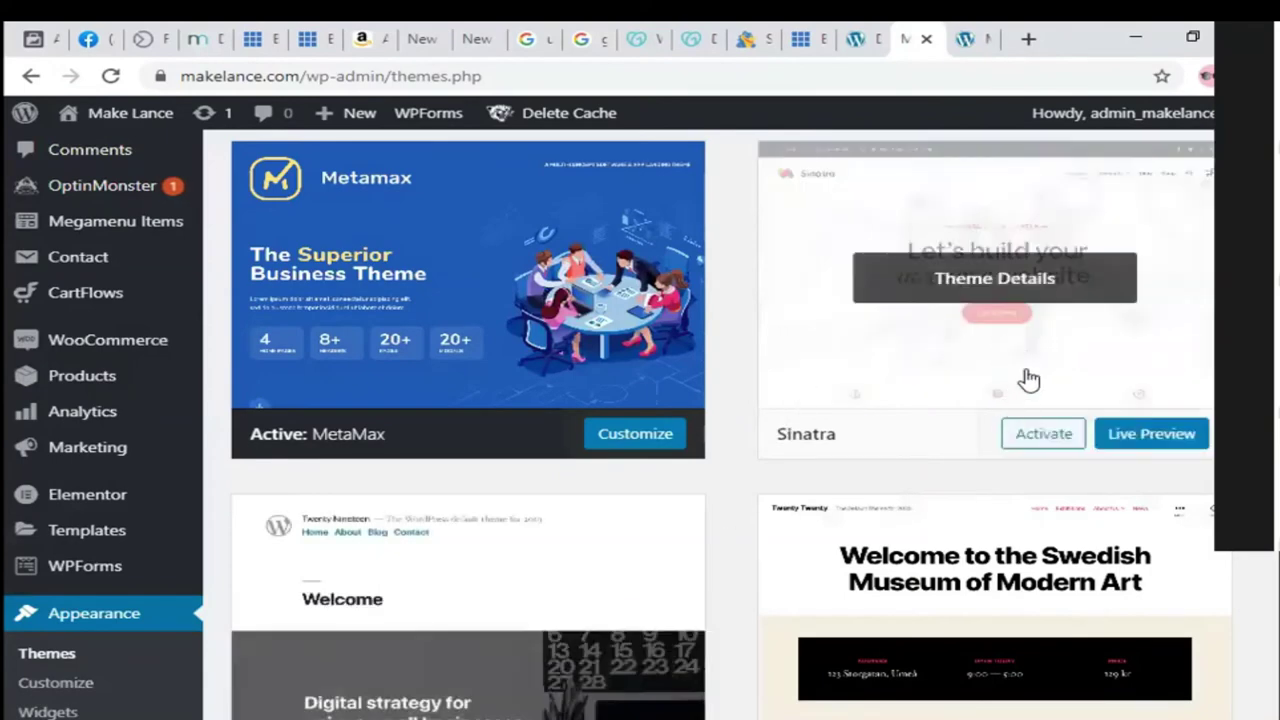
pyautogui.scroll(-3, 491, 511)
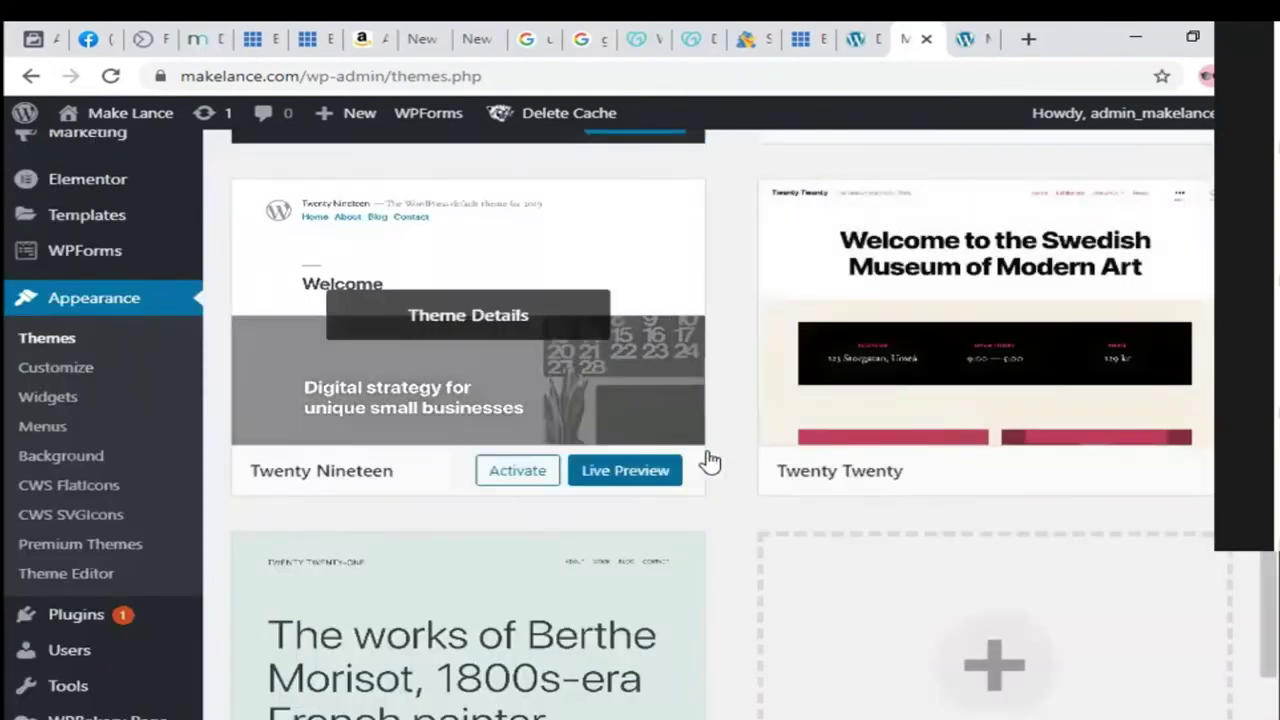
pyautogui.scroll(3, 1006, 191)
# Step: Try searching the installed themes for "jew", then clear the search term
pyautogui.click(997, 172)
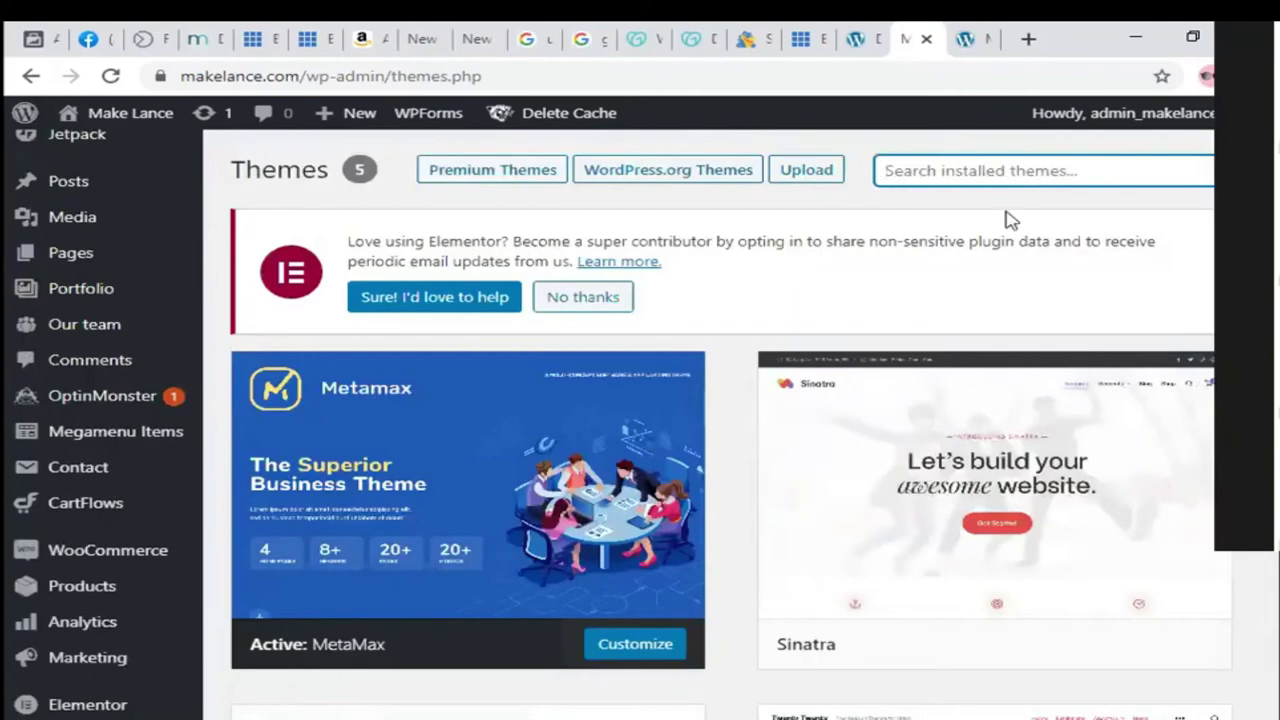
pyautogui.write('jew')
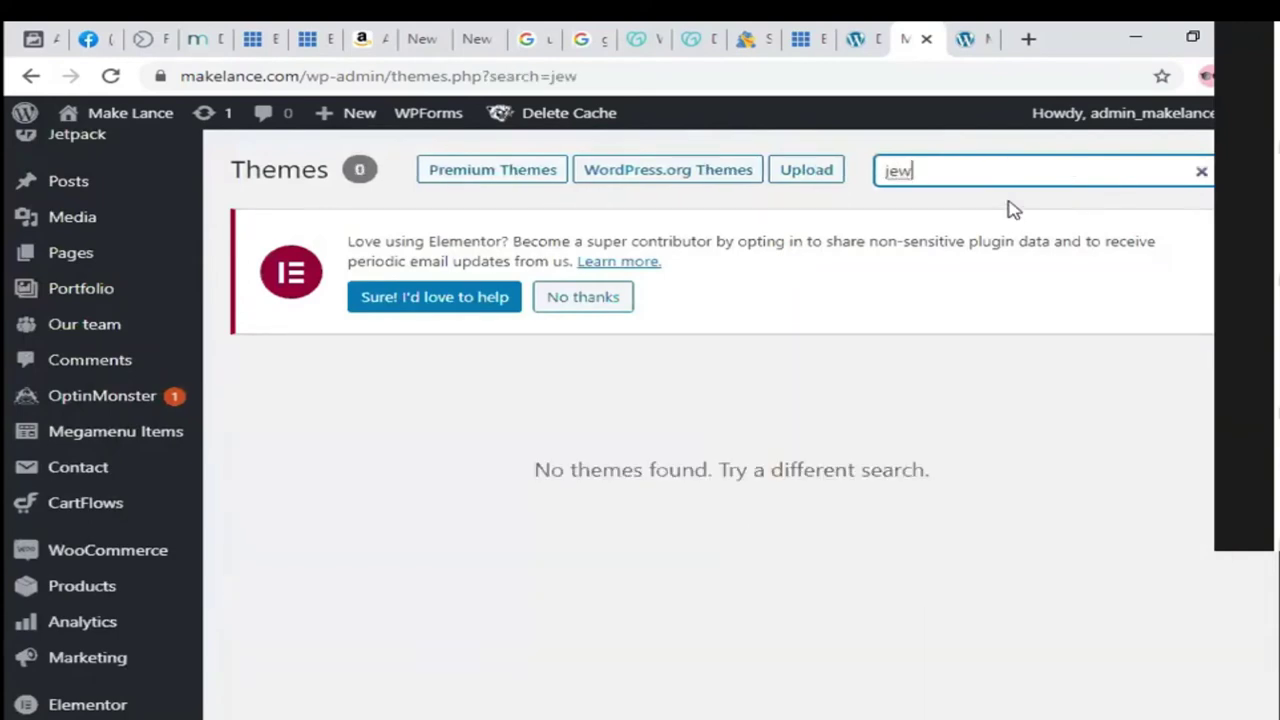
pyautogui.press('BackSpace')
pyautogui.press('BackSpace')
pyautogui.press('BackSpace')
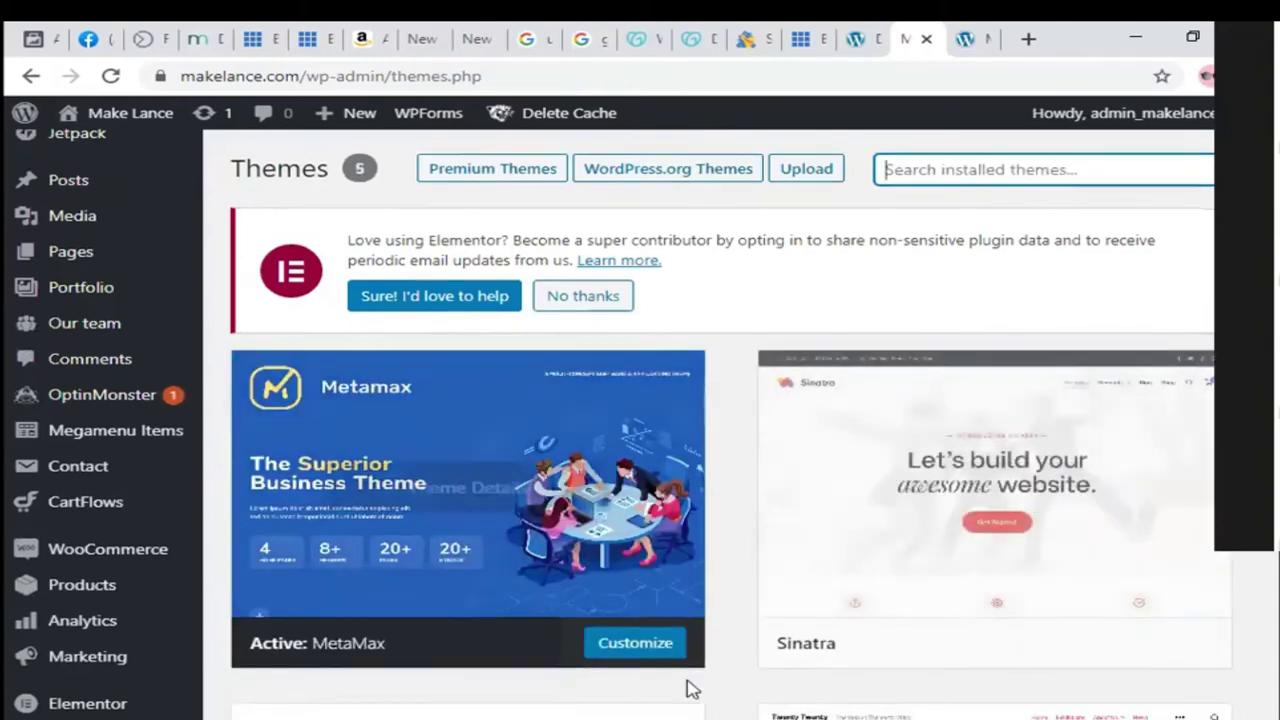
# Step: Open the Add Themes page from the end of the installed themes list and glance over the featured themes
pyautogui.scroll(-7, 751, 580)
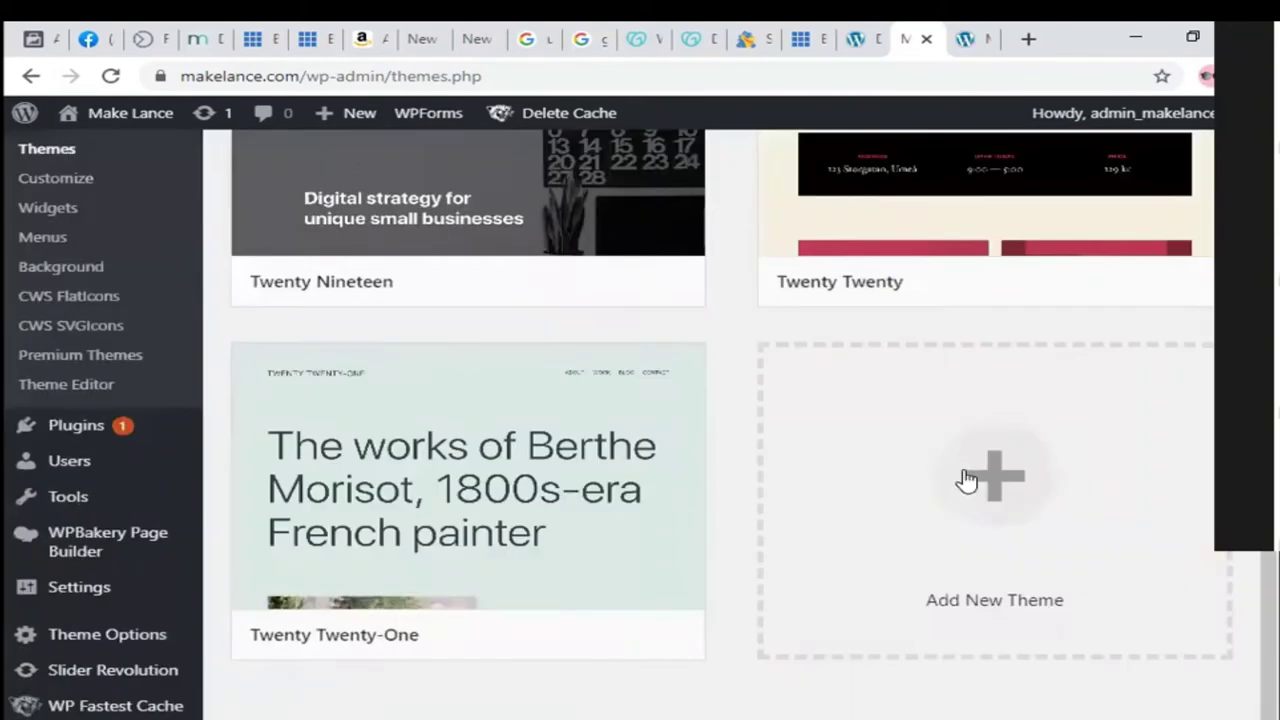
pyautogui.click(763, 586)
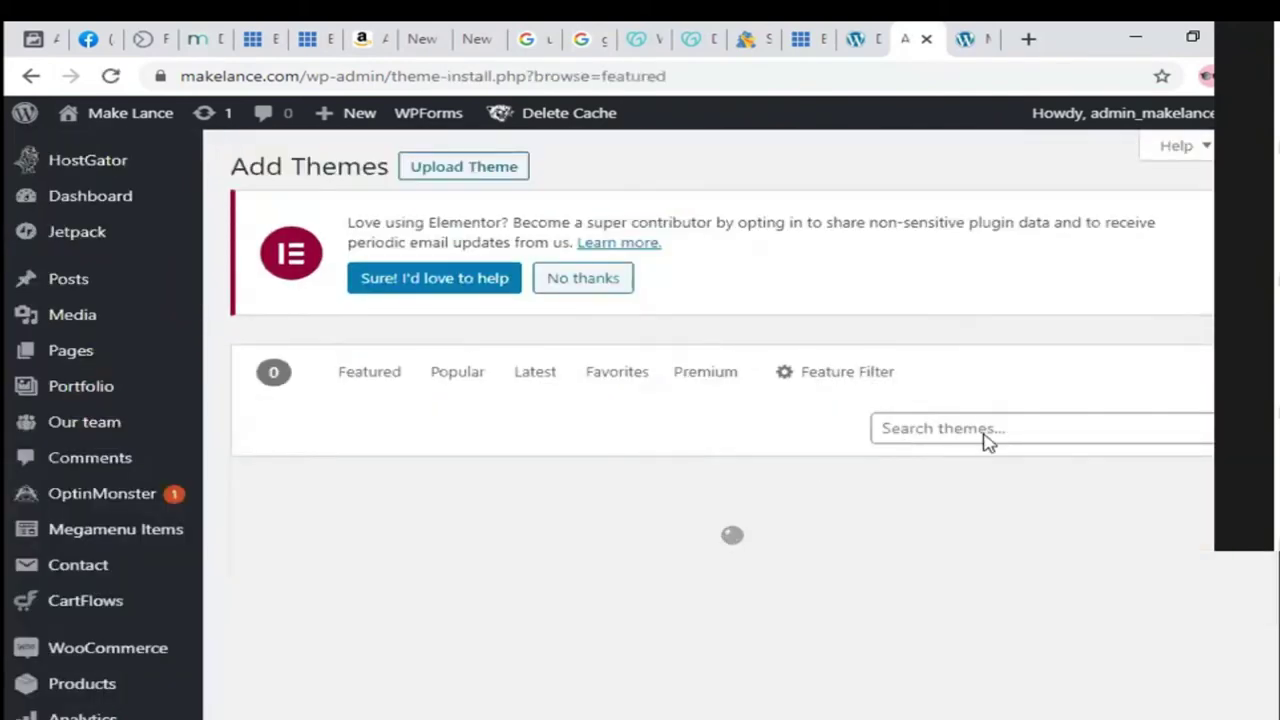
pyautogui.scroll(-3, 808, 477)
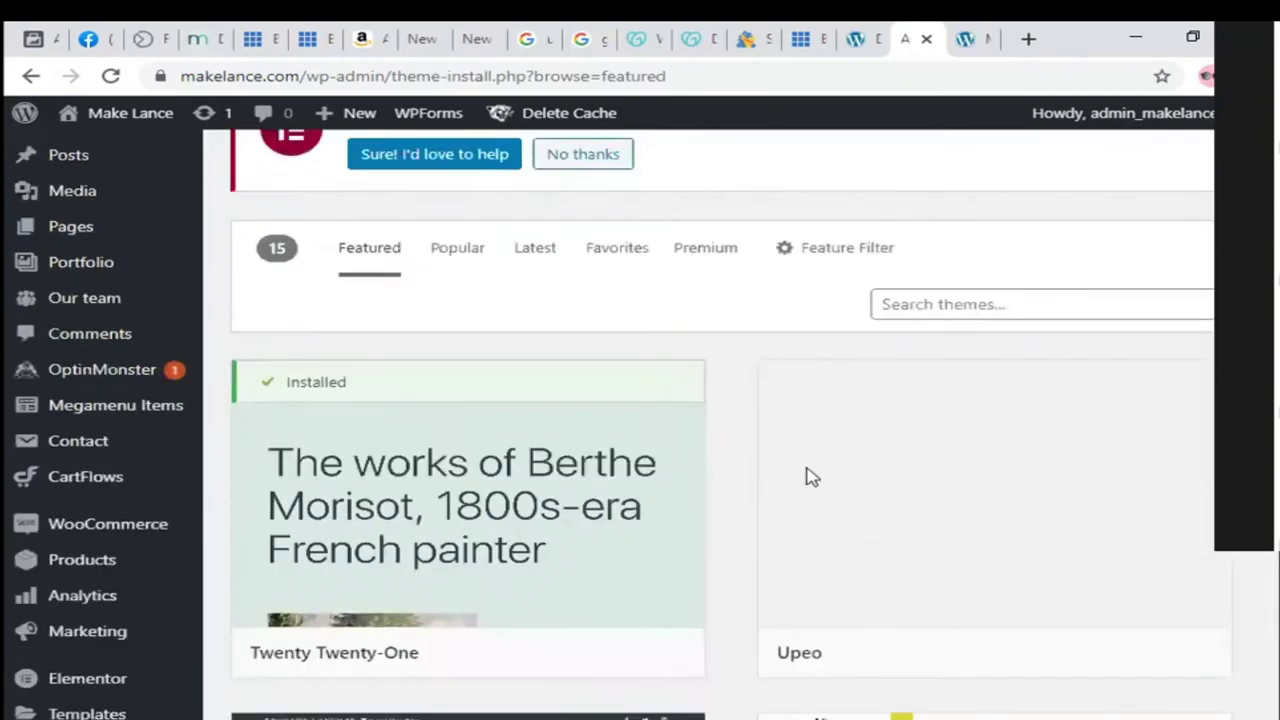
pyautogui.scroll(3, 985, 397)
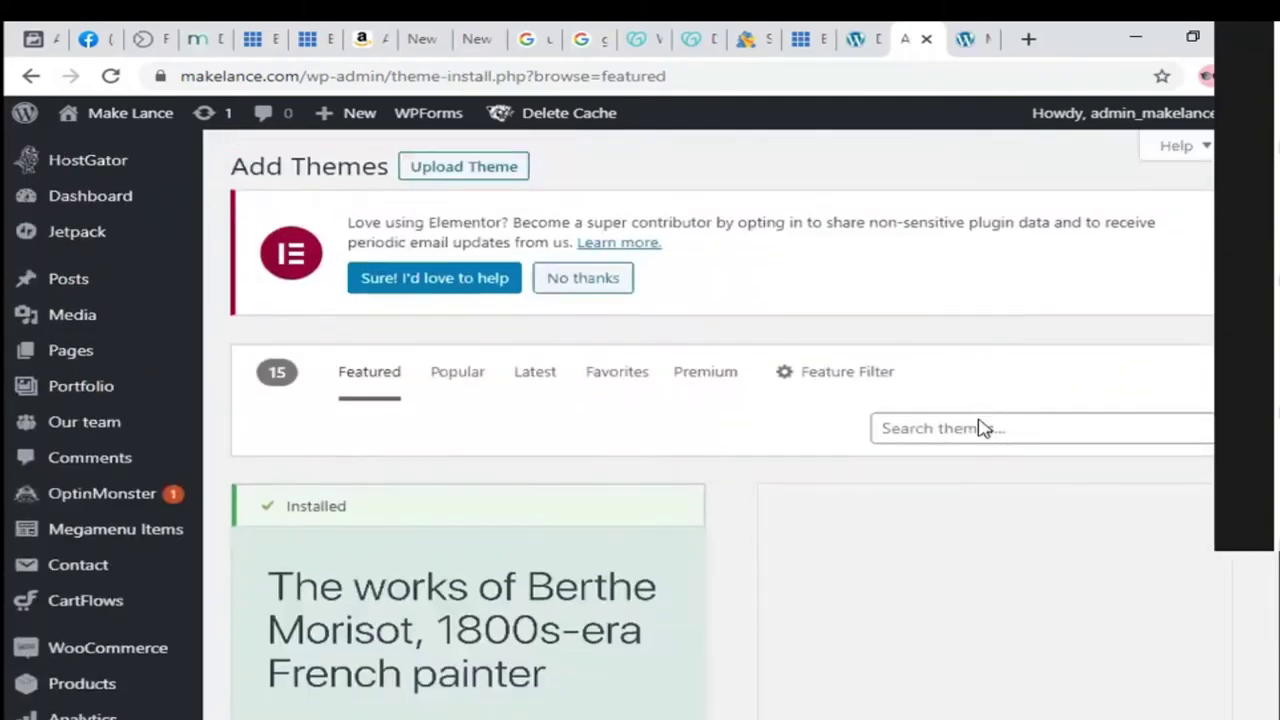
# Step: Search the WordPress theme directory for "jewellery"
pyautogui.click(982, 428)
pyautogui.write('j')
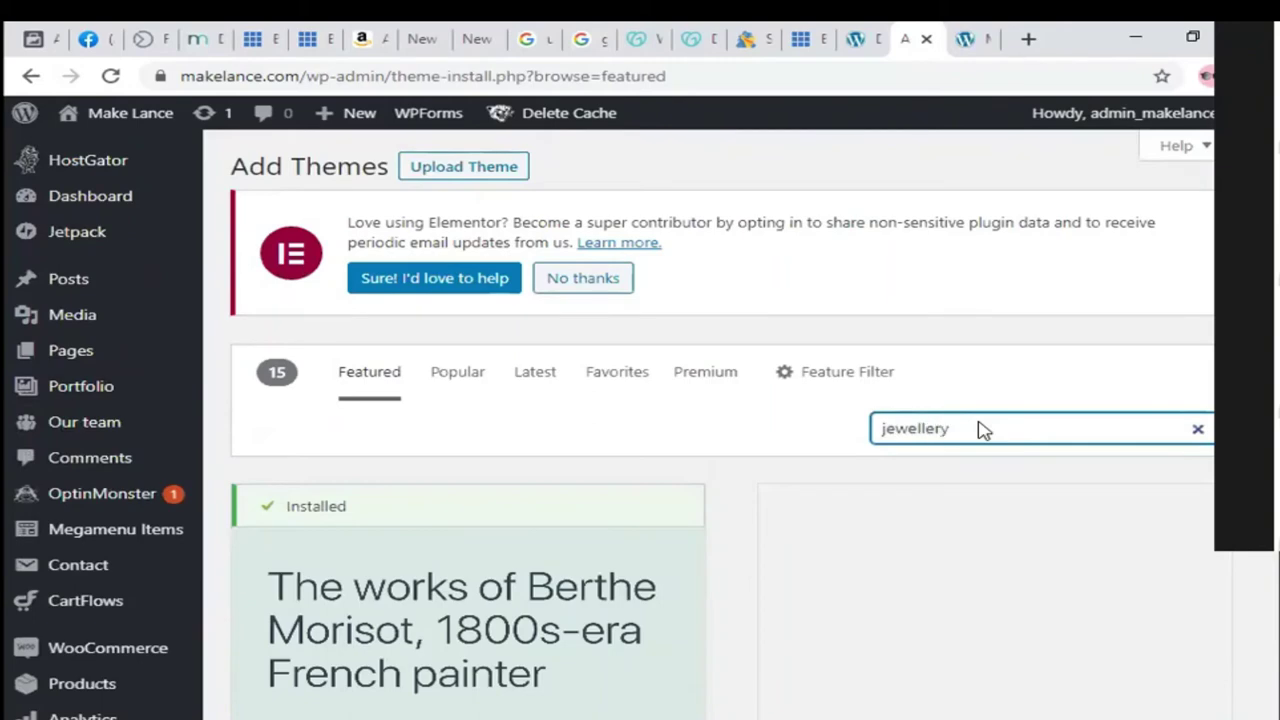
pyautogui.write('ewellery')
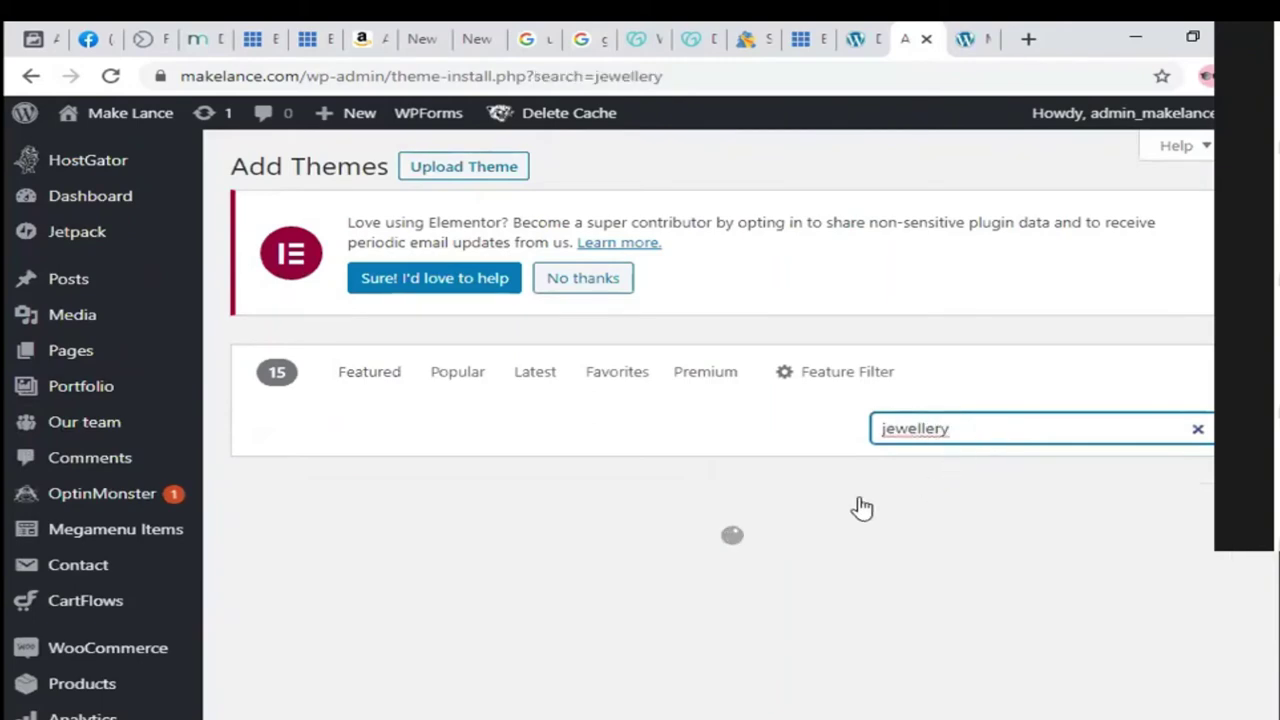
# Step: Look through the jewellery search results down to the last themes, checking their thumbnails and their install and preview options
pyautogui.scroll(-2, 634, 520)
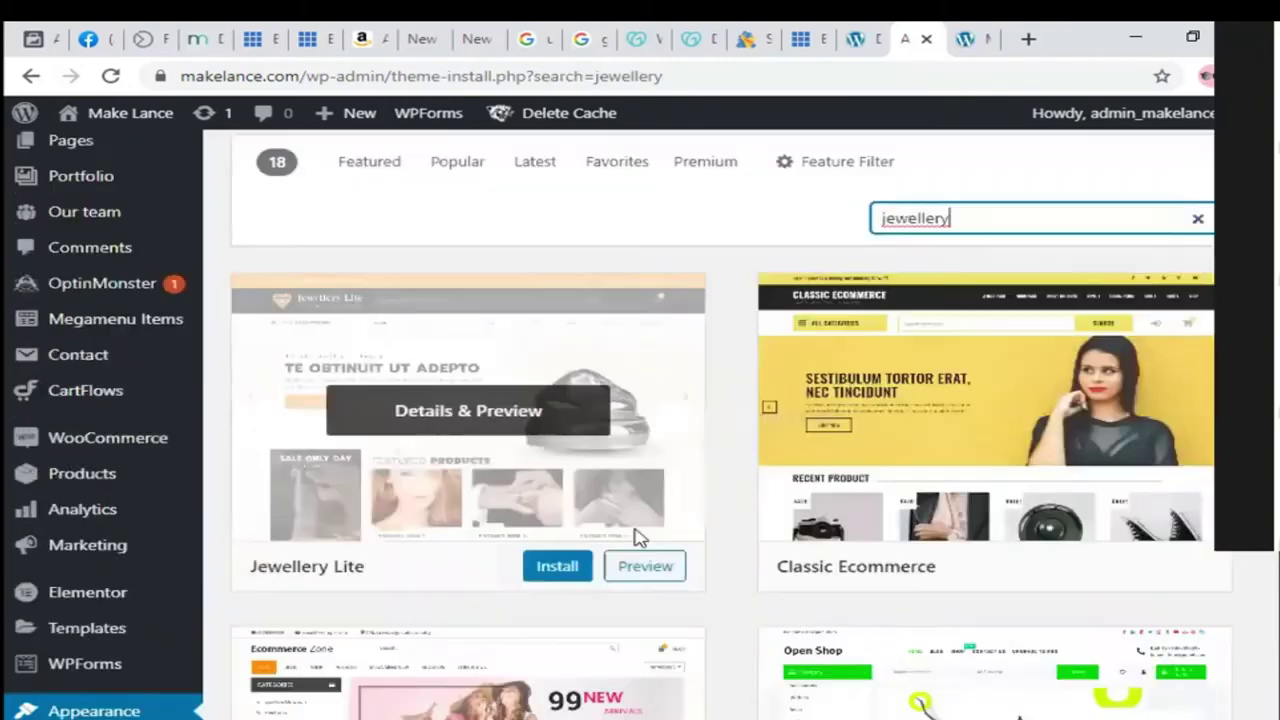
pyautogui.scroll(-3, 677, 617)
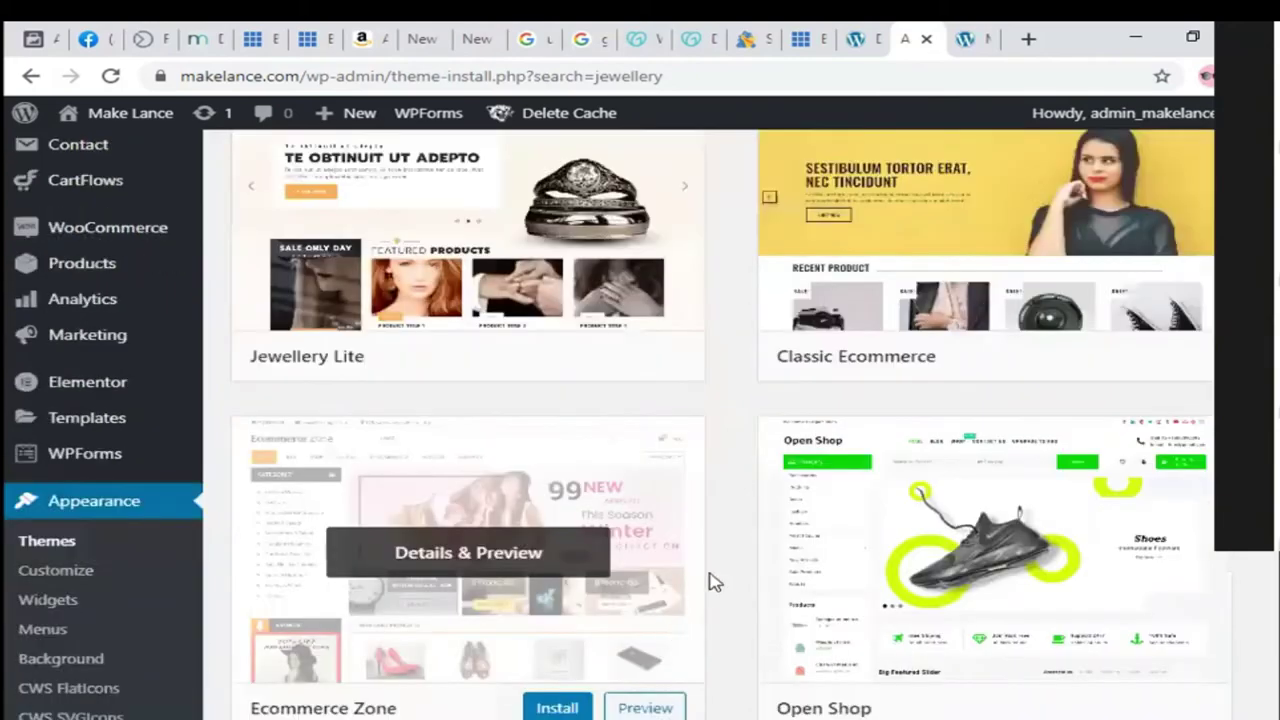
pyautogui.scroll(-5, 714, 571)
pyautogui.scroll(-2, 720, 565)
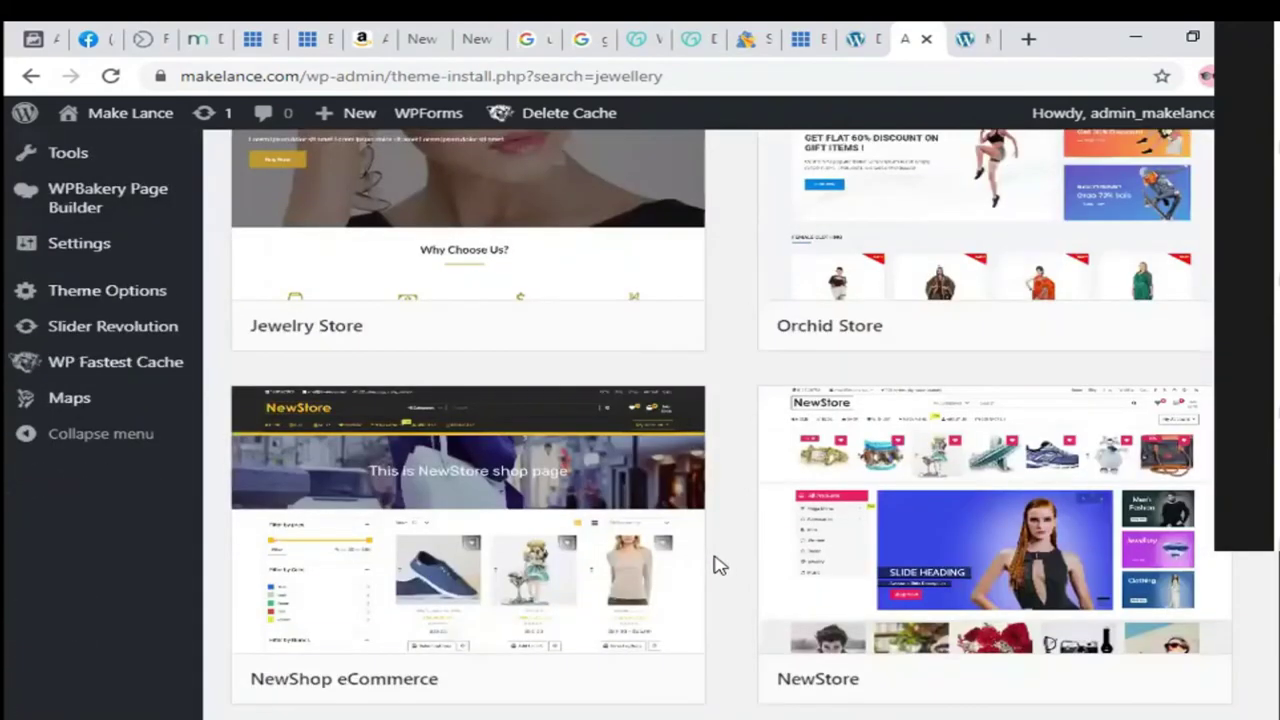
pyautogui.scroll(-5, 718, 565)
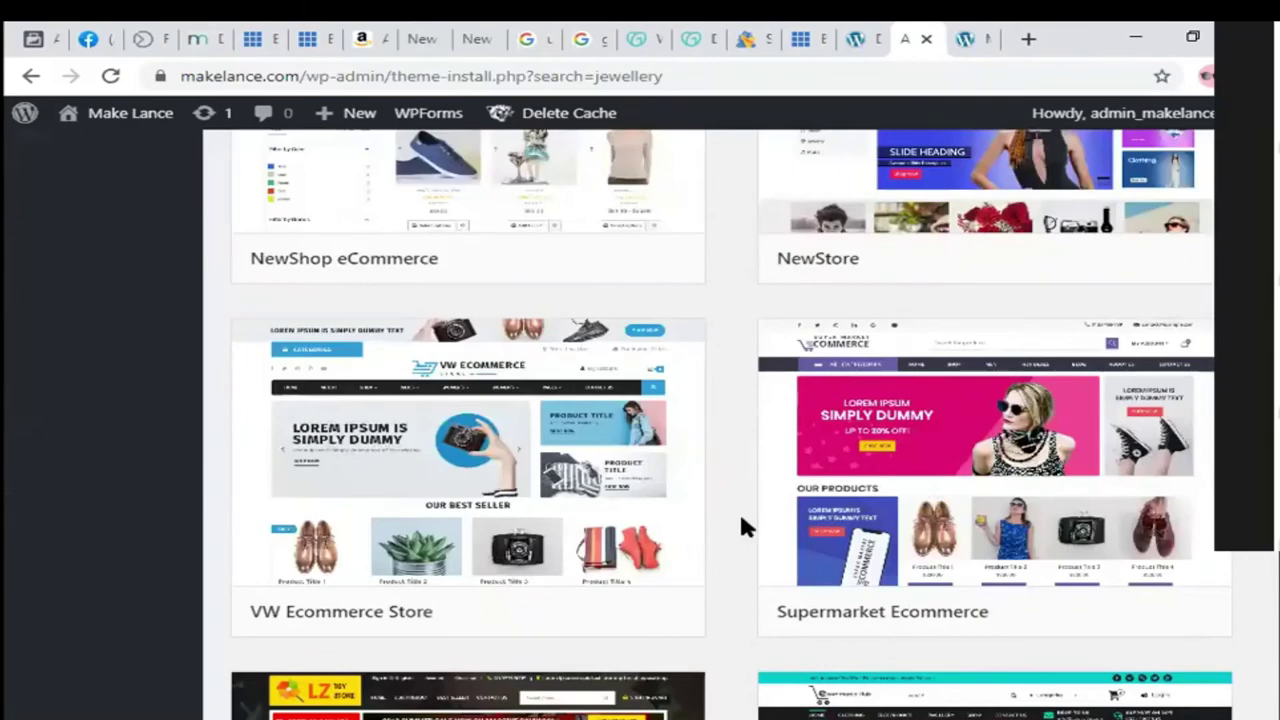
pyautogui.scroll(-7, 738, 528)
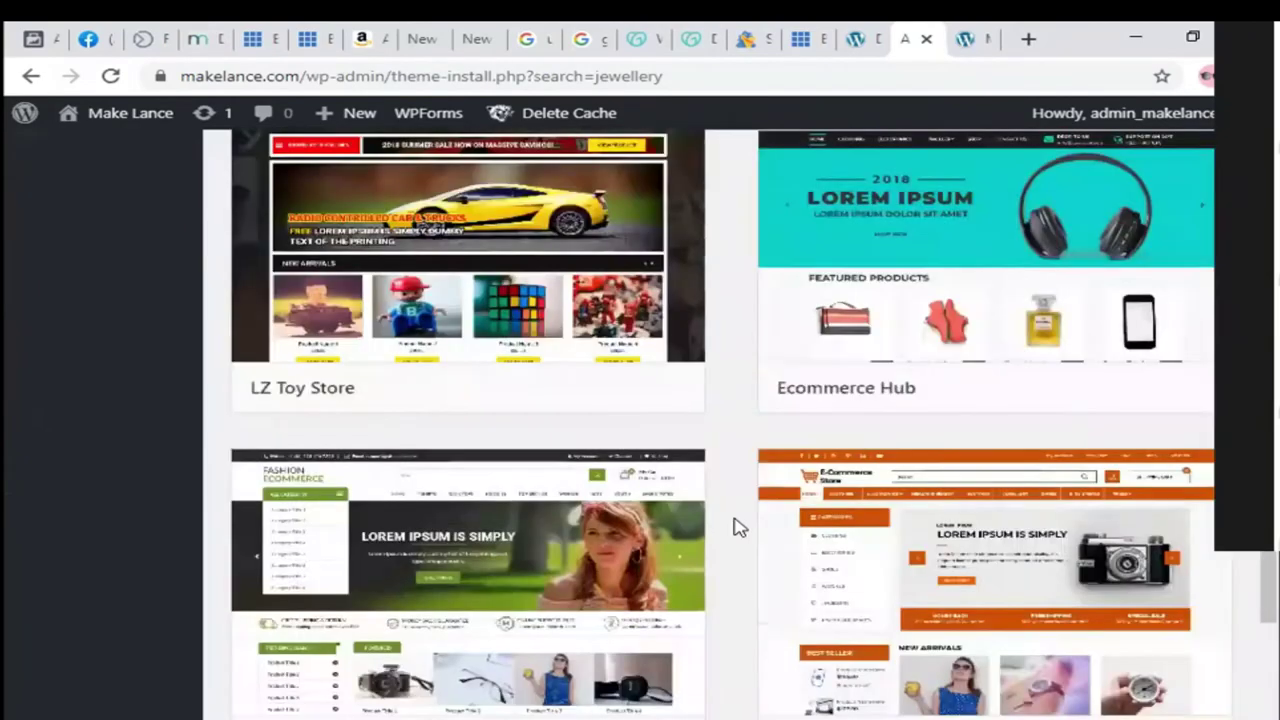
pyautogui.scroll(-4, 738, 608)
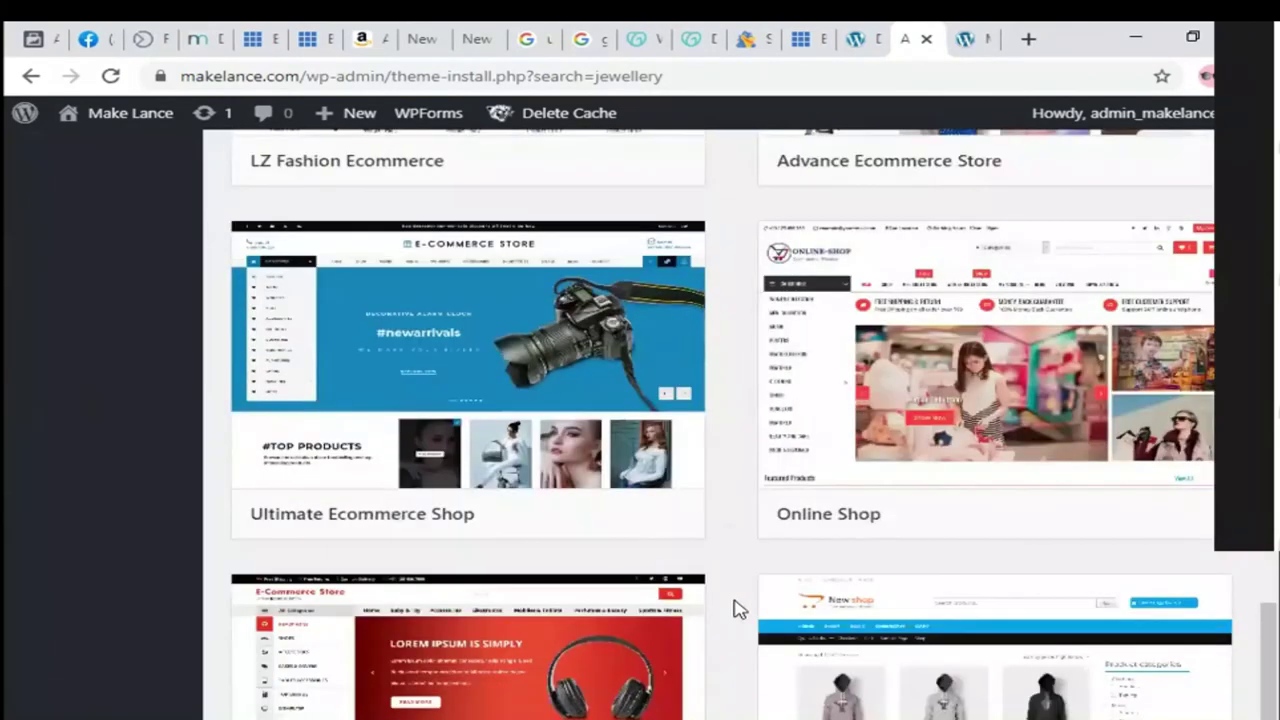
pyautogui.scroll(-2, 738, 608)
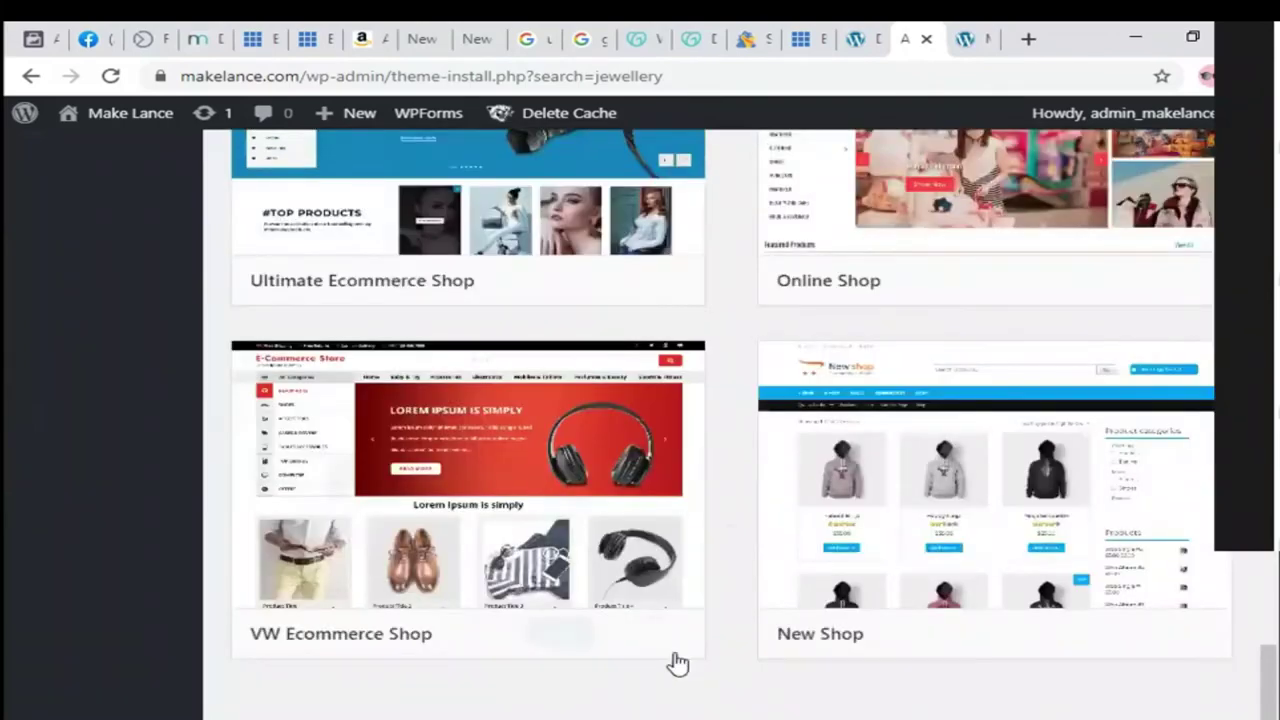
pyautogui.moveTo(686, 666)
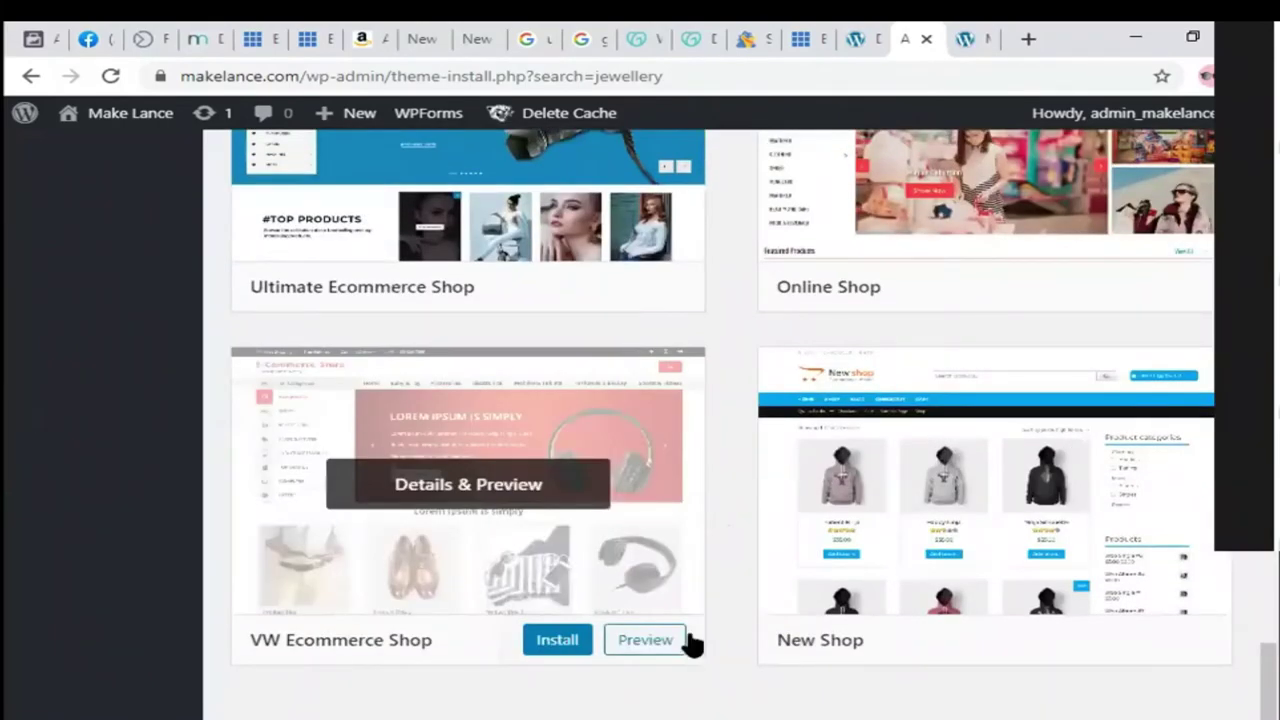
# Step: Preview the Supermarket Ecommerce theme from the jewellery results and look through its demo page
pyautogui.scroll(9, 700, 600)
pyautogui.scroll(6, 705, 594)
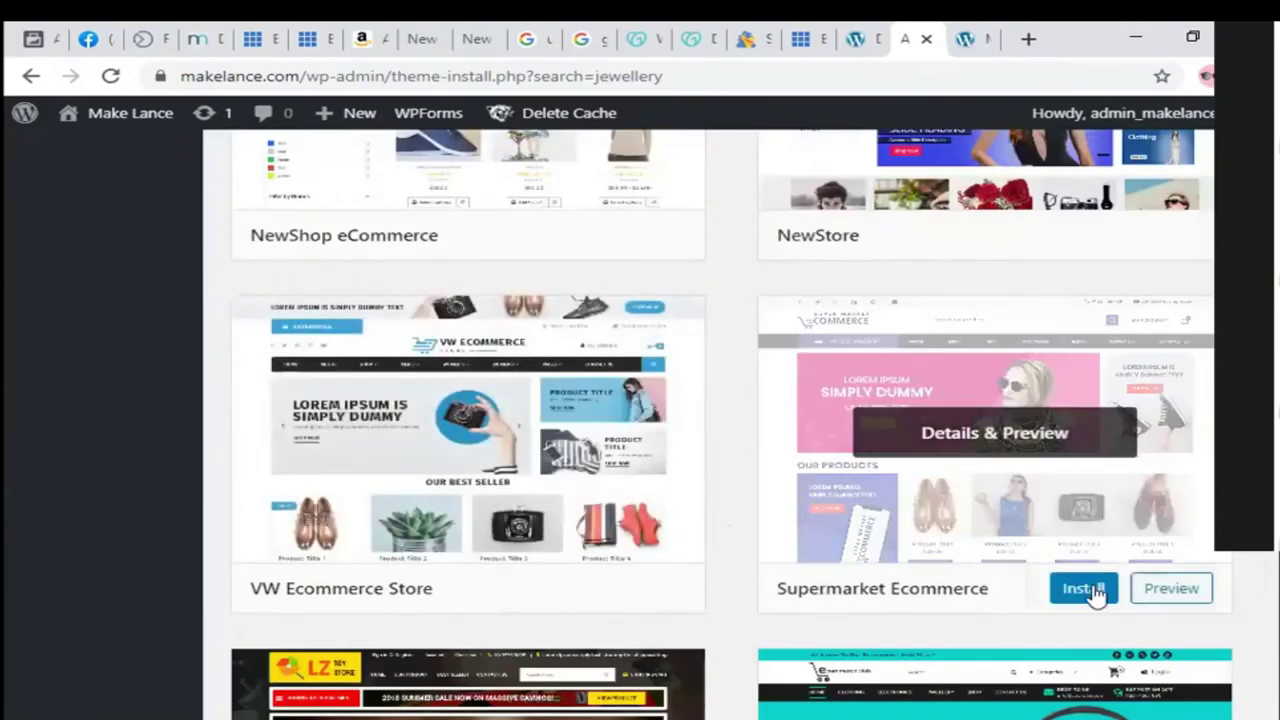
pyautogui.click(1153, 590)
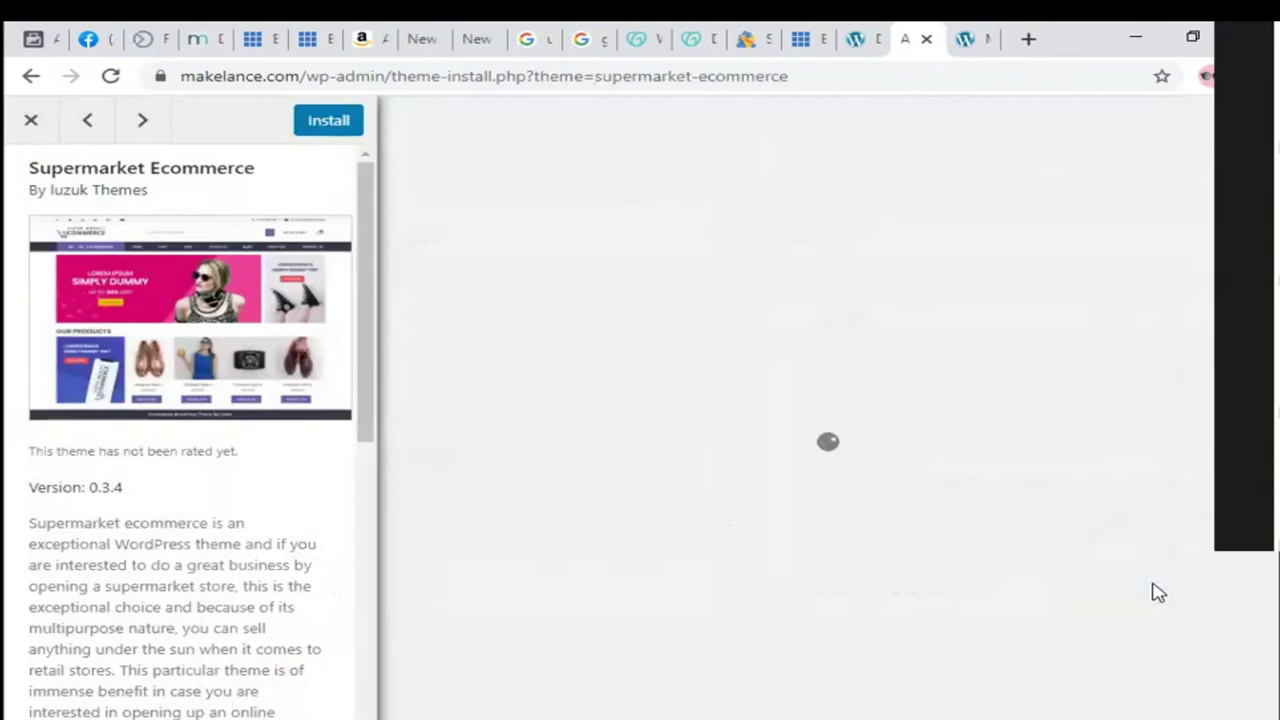
pyautogui.scroll(-2, 1050, 549)
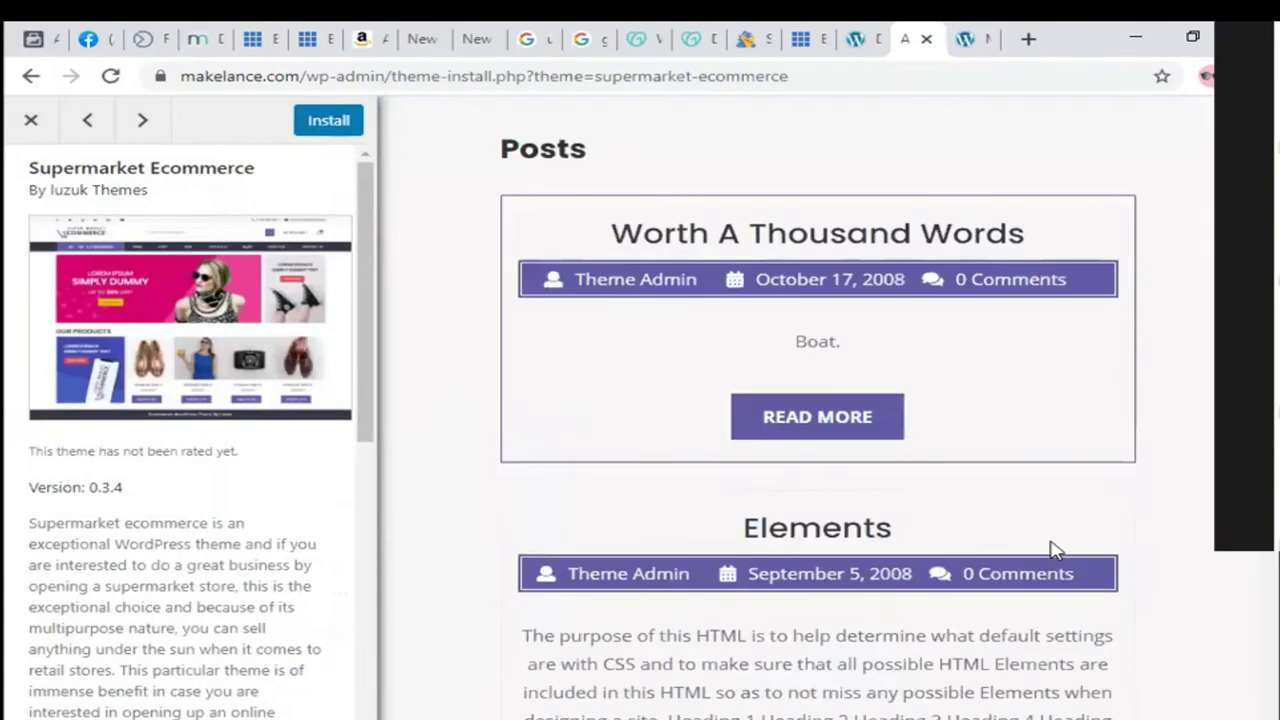
pyautogui.scroll(-10, 1055, 548)
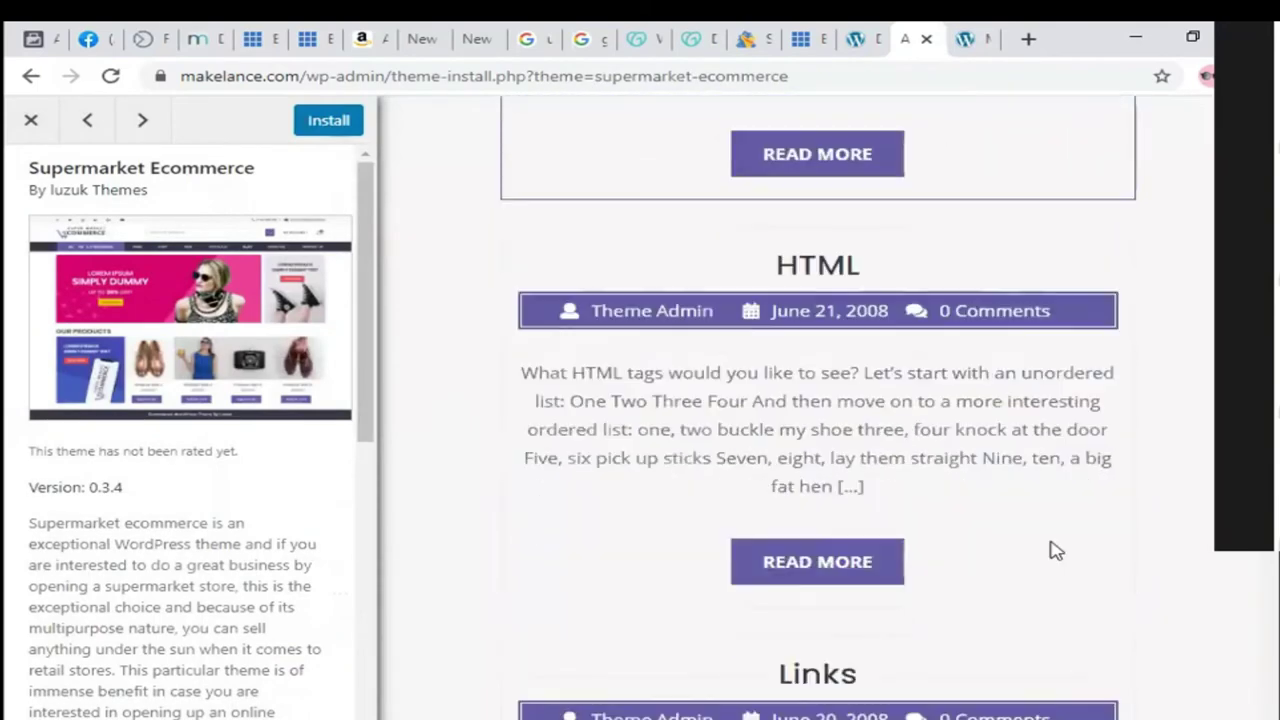
pyautogui.scroll(-3, 1050, 545)
pyautogui.scroll(15, 1050, 545)
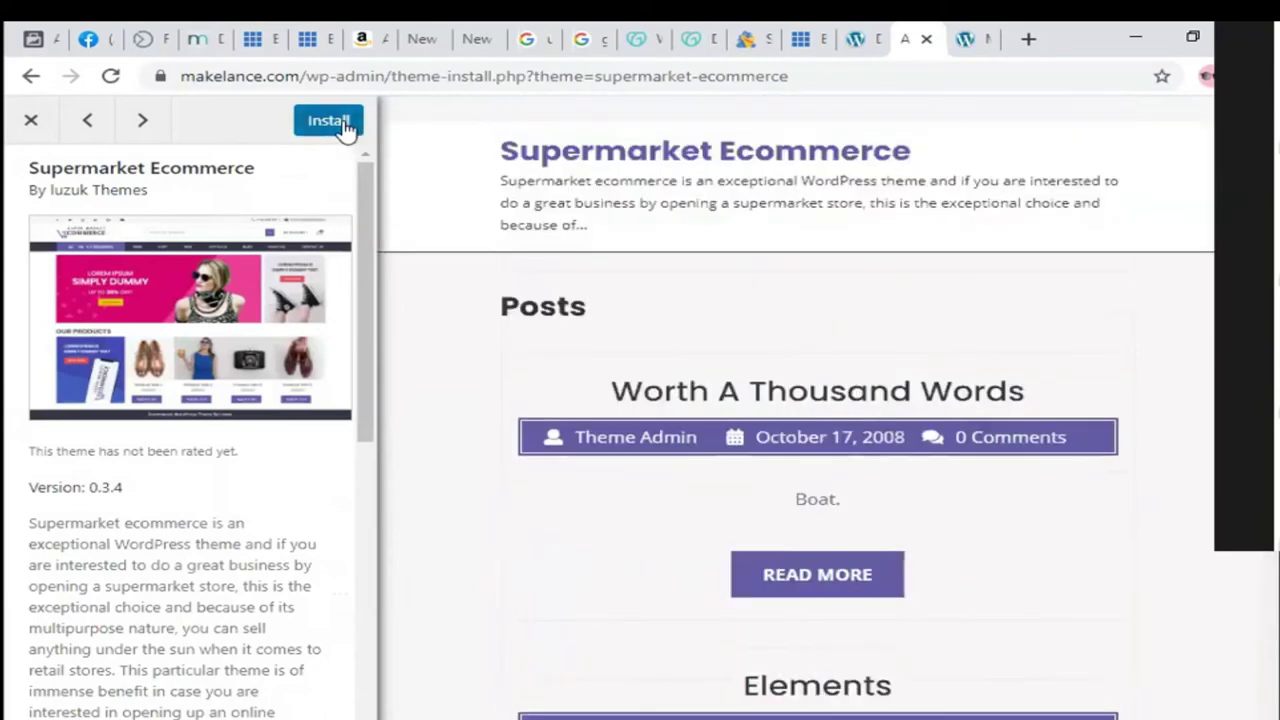
# Step: Install and activate the Supermarket Ecommerce theme, and check its entry among the installed themes
pyautogui.click(341, 124)
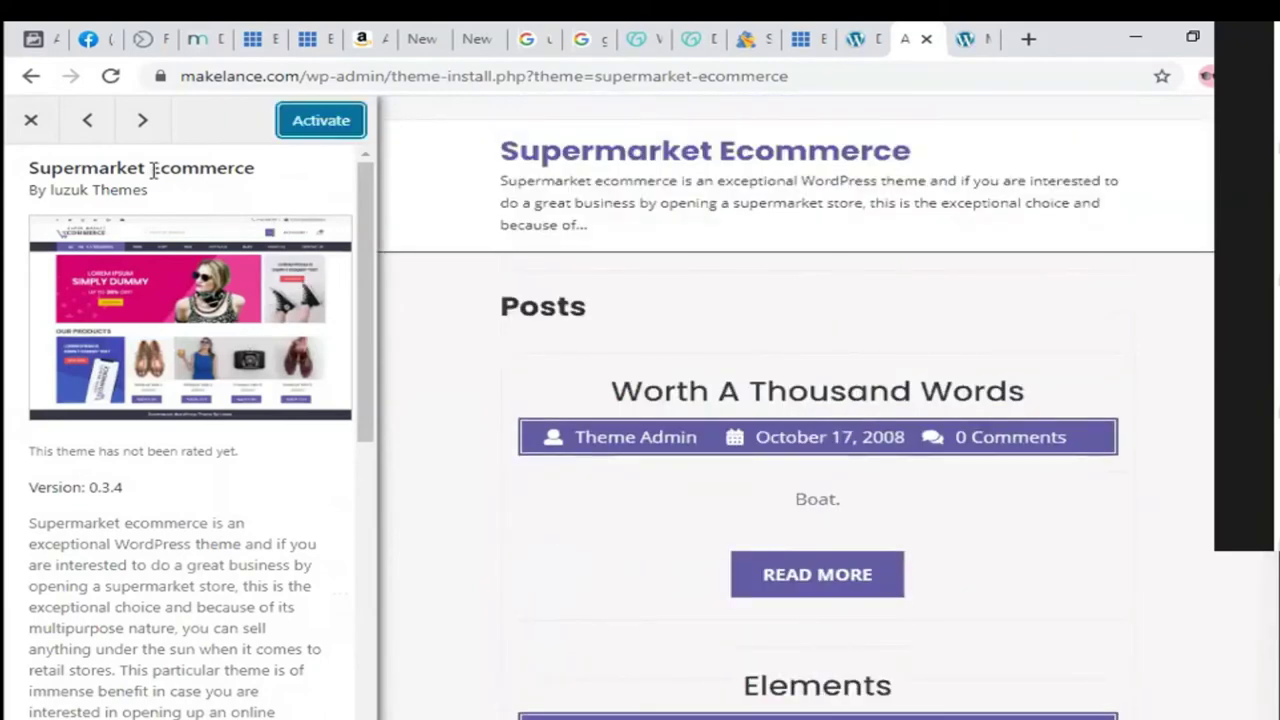
pyautogui.click(306, 125)
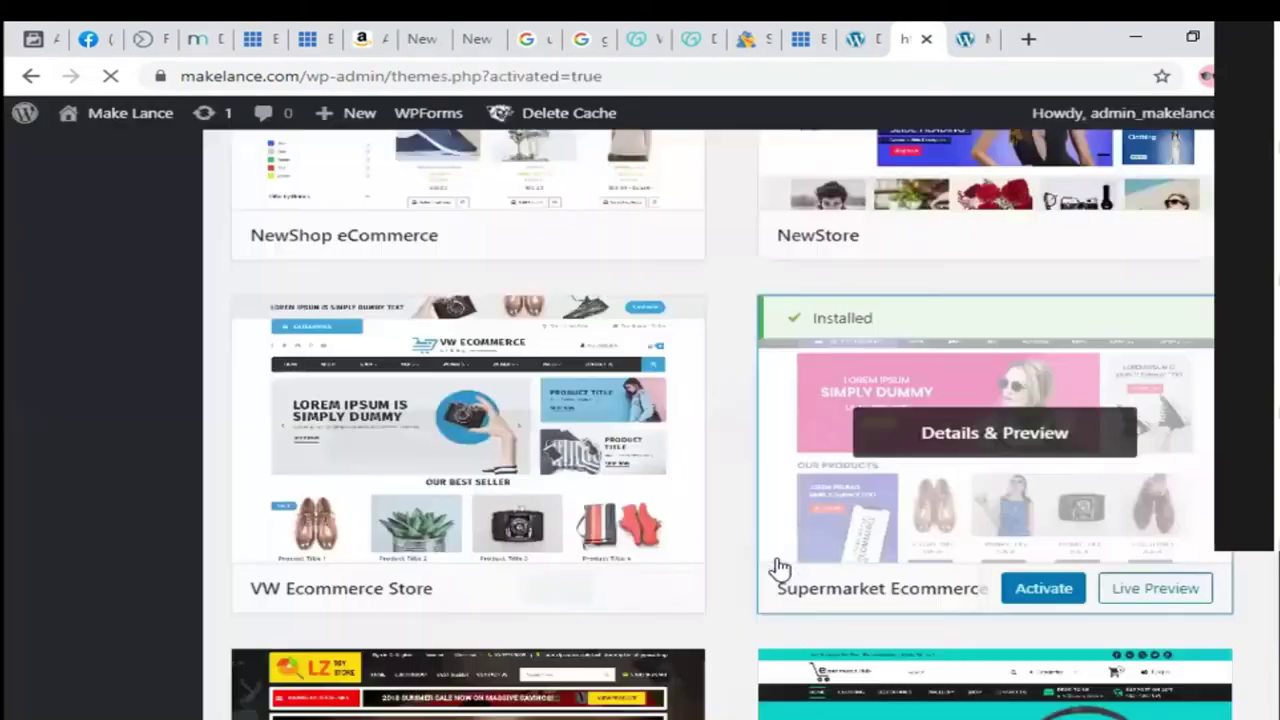
pyautogui.scroll(-3, 420, 478)
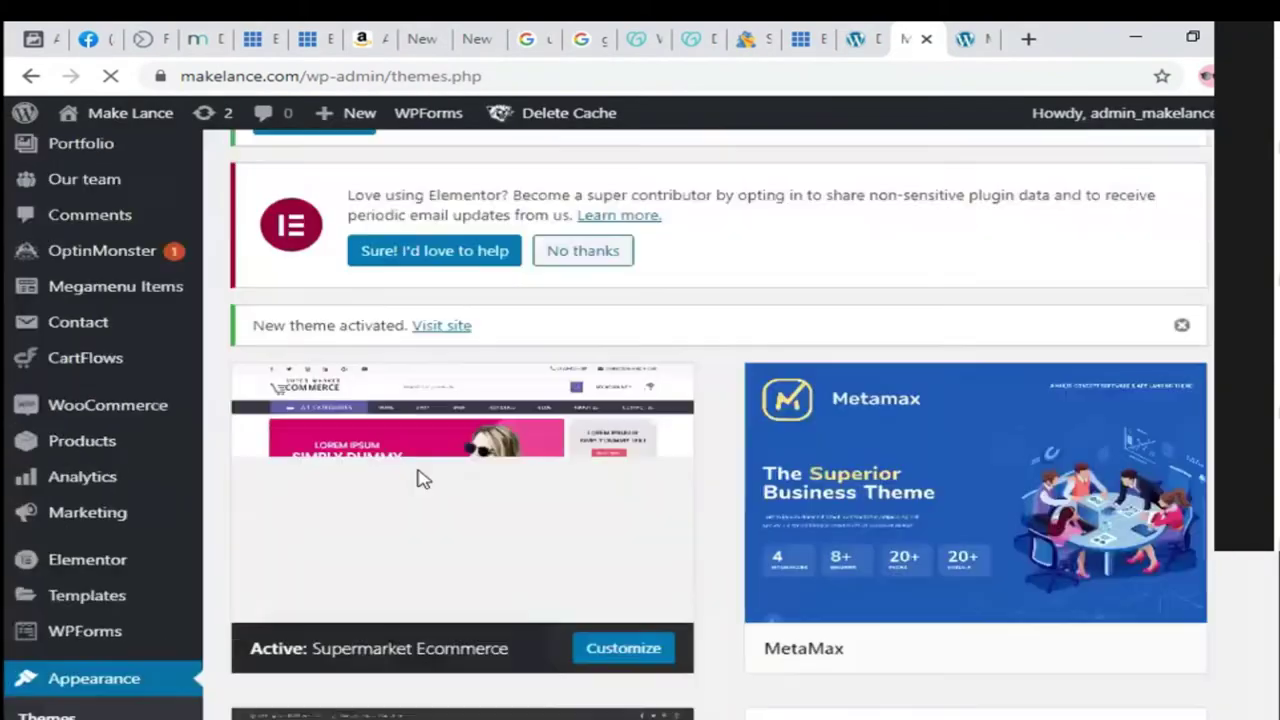
pyautogui.scroll(-1, 420, 478)
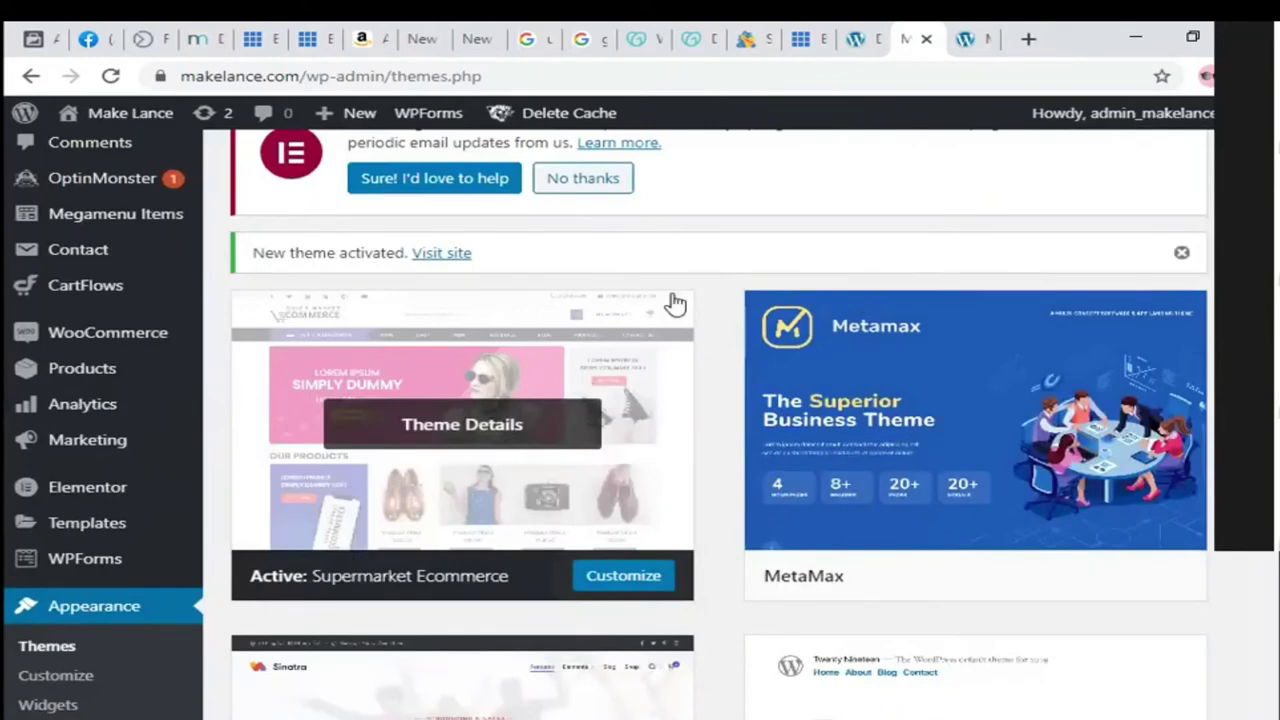
# Step: Open the live site in a new tab and check its home page and navigation menu with Supermarket Ecommerce active
pyautogui.rightClick(456, 256)
pyautogui.click(566, 269)
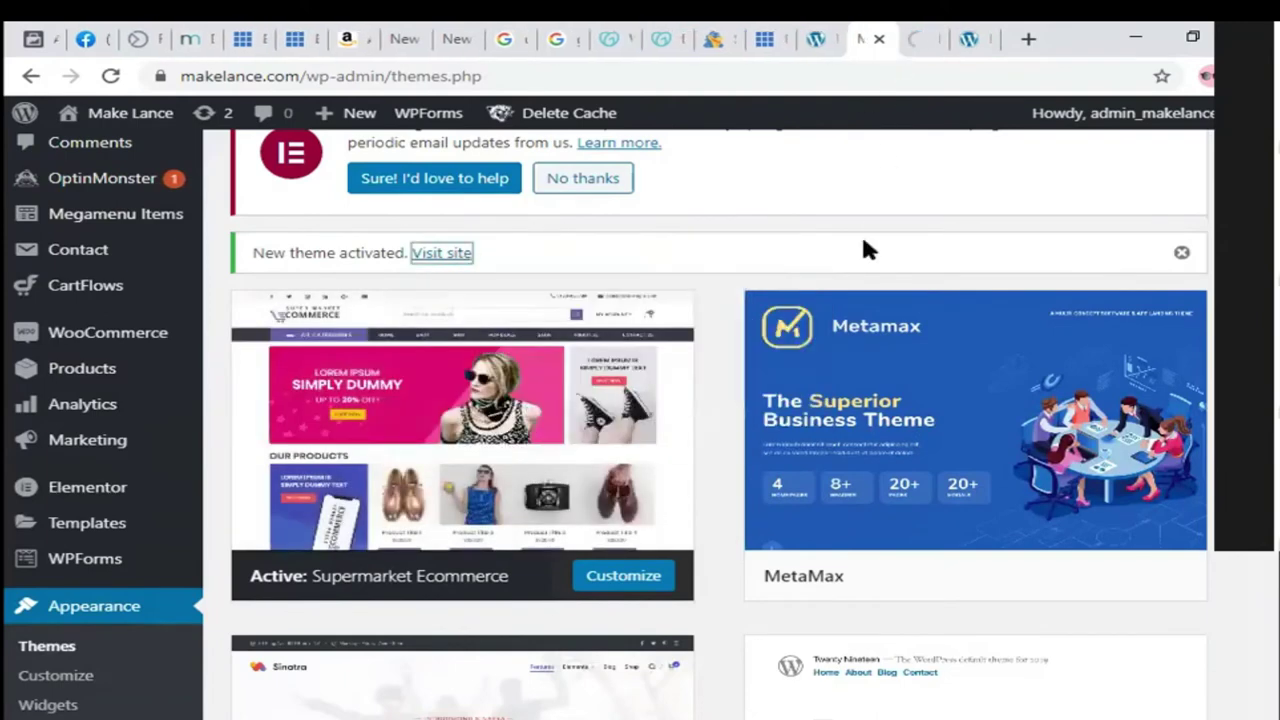
pyautogui.hotkey('ctrl', 'Tab')
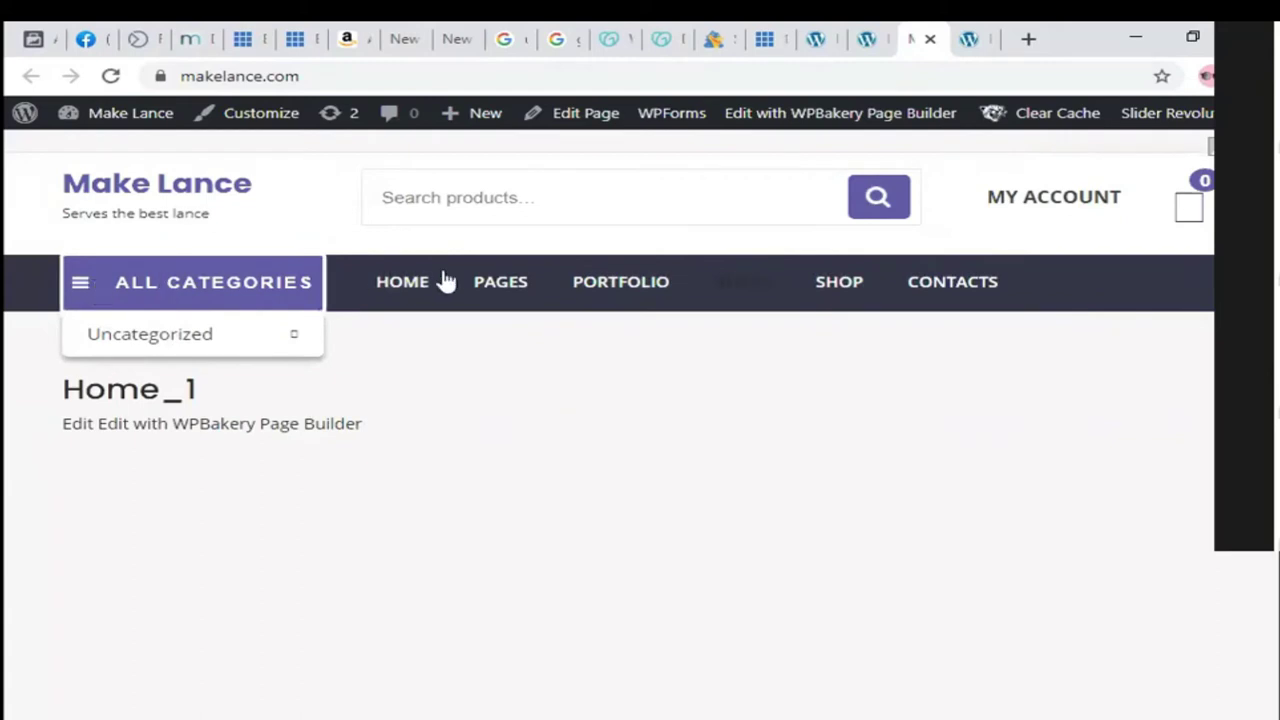
pyautogui.moveTo(400, 290)
pyautogui.click(427, 345)
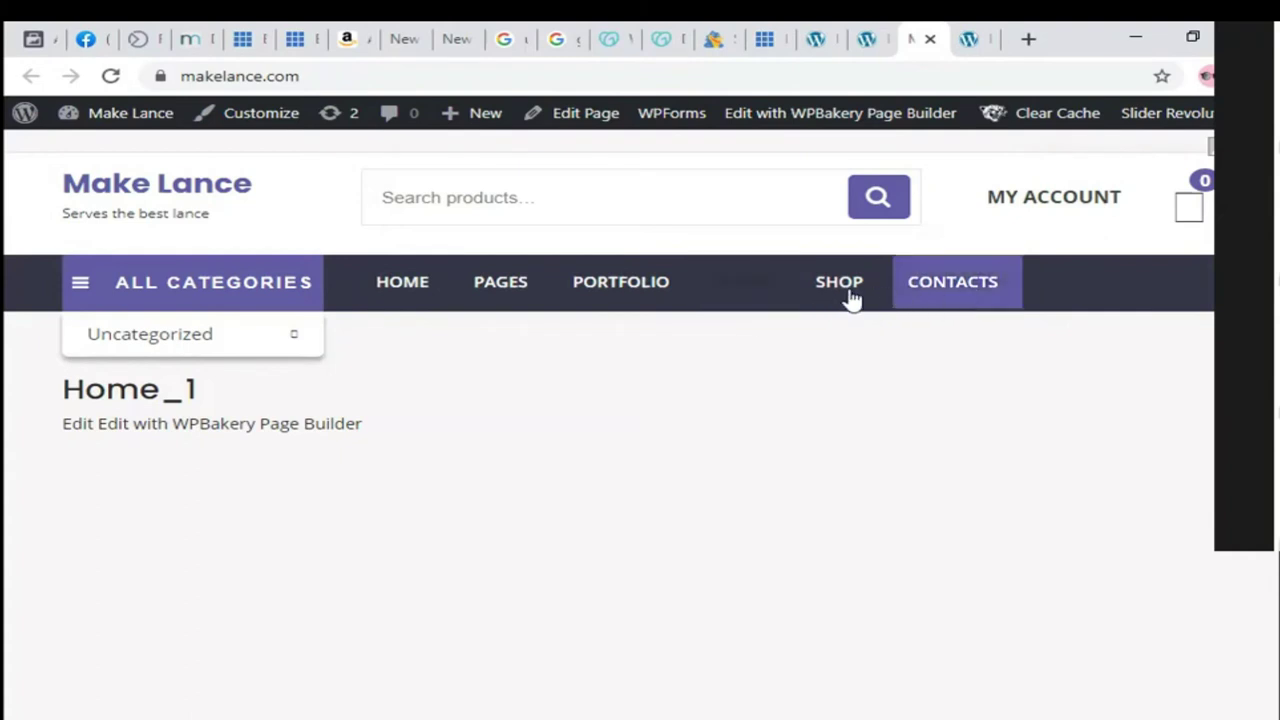
pyautogui.moveTo(528, 306)
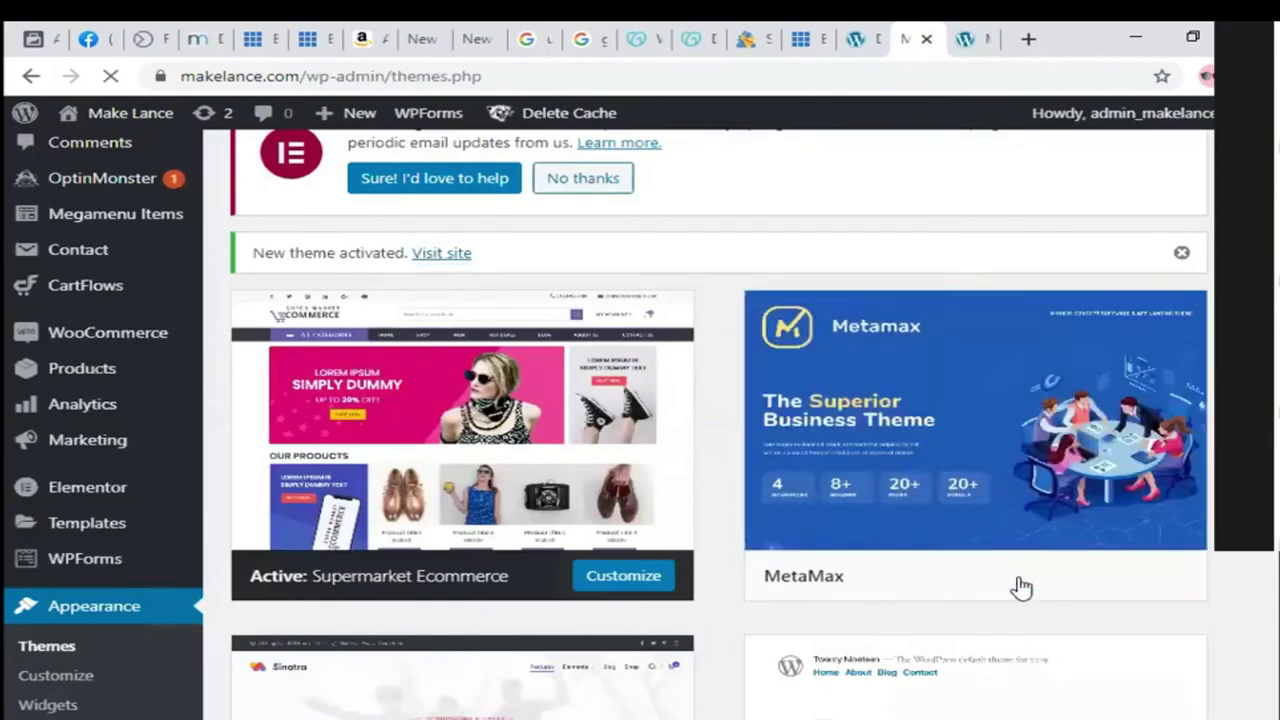
# Step: Activate the MetaMax theme again and open the live site in a new tab
pyautogui.click(1019, 582)
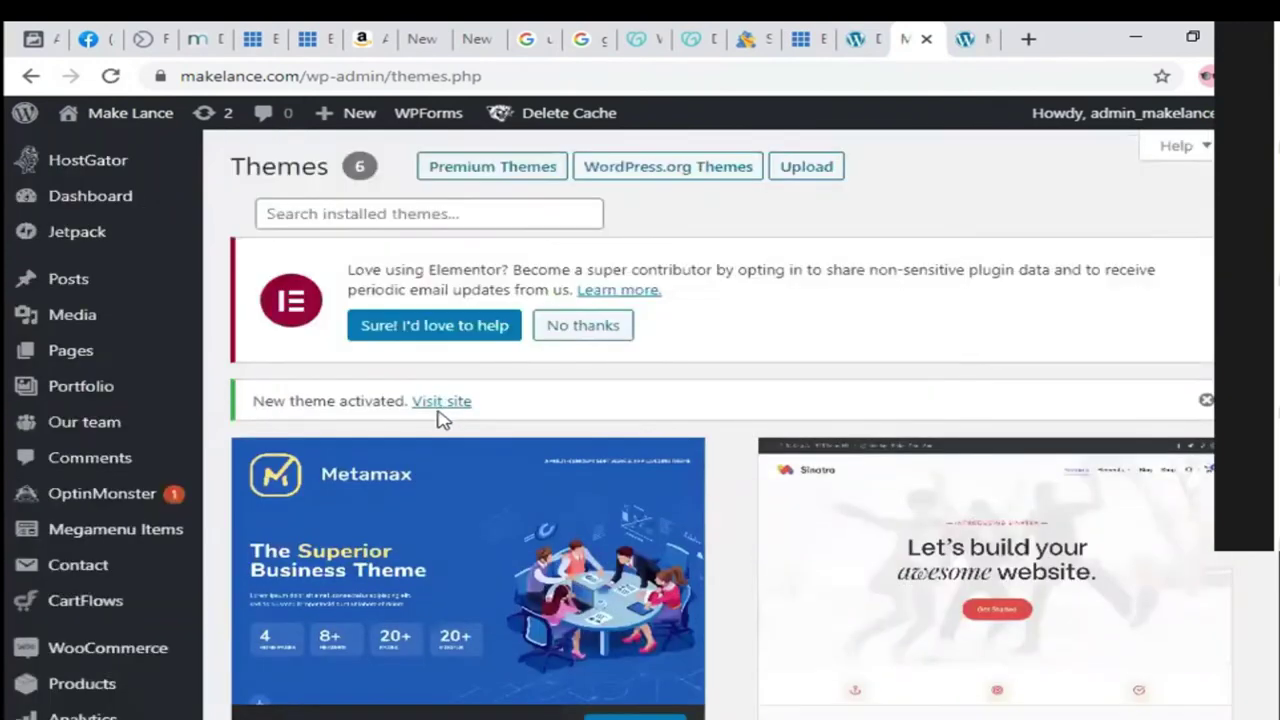
pyautogui.rightClick(443, 402)
pyautogui.click(503, 414)
pyautogui.scroll(-3, 557, 557)
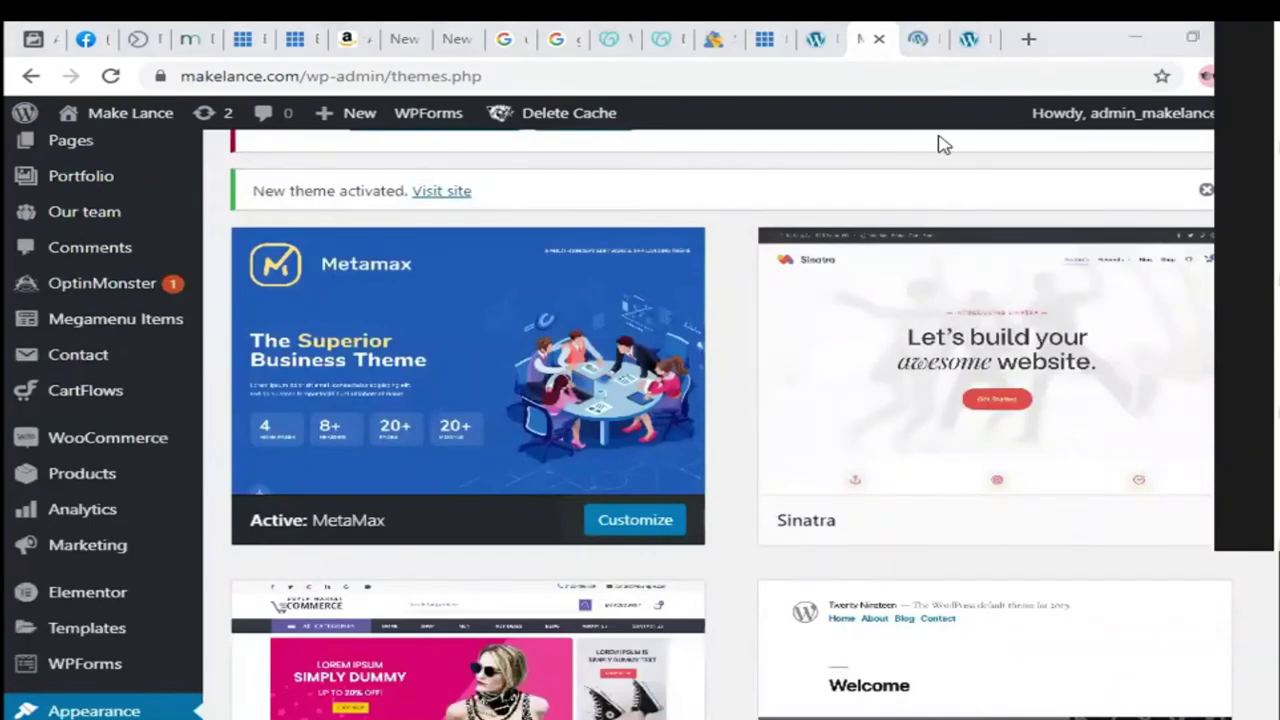
pyautogui.click(918, 38)
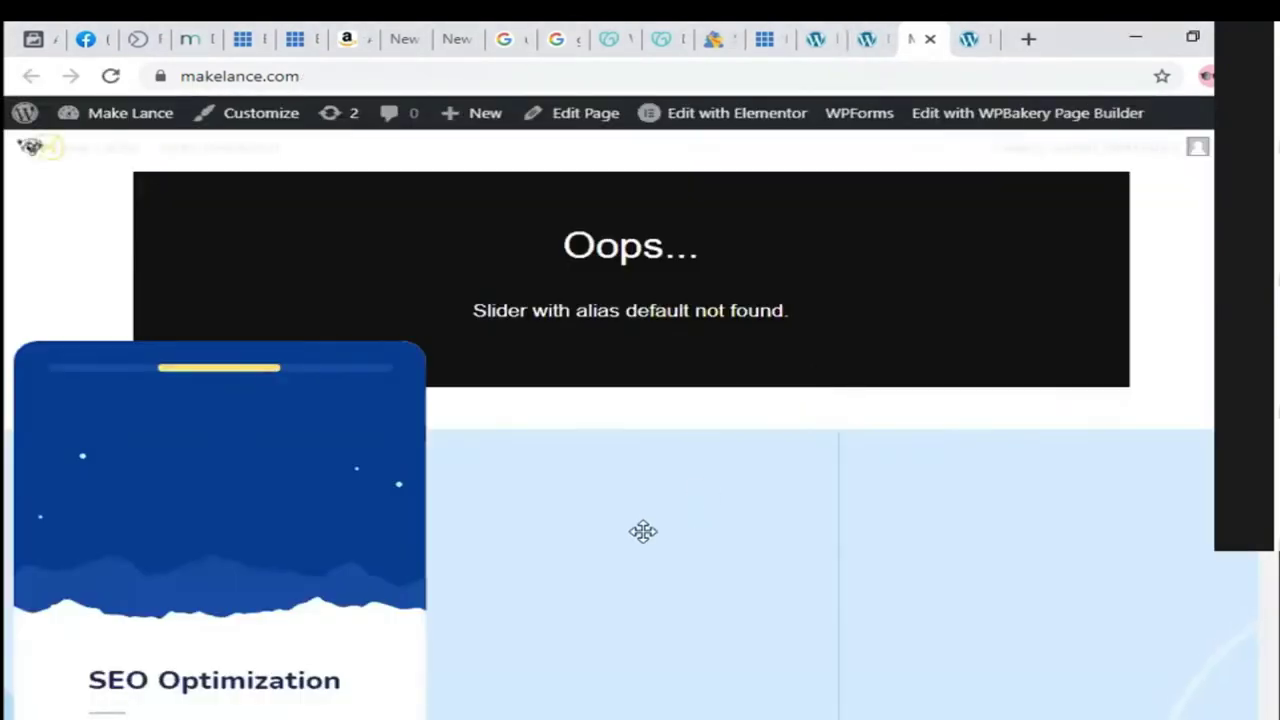
# Step: Look through the MetaMax home page, including its team, statistics and pricing sections, then close the site and return to the installed themes
pyautogui.scroll(-5, 663, 590)
pyautogui.scroll(-15, 663, 592)
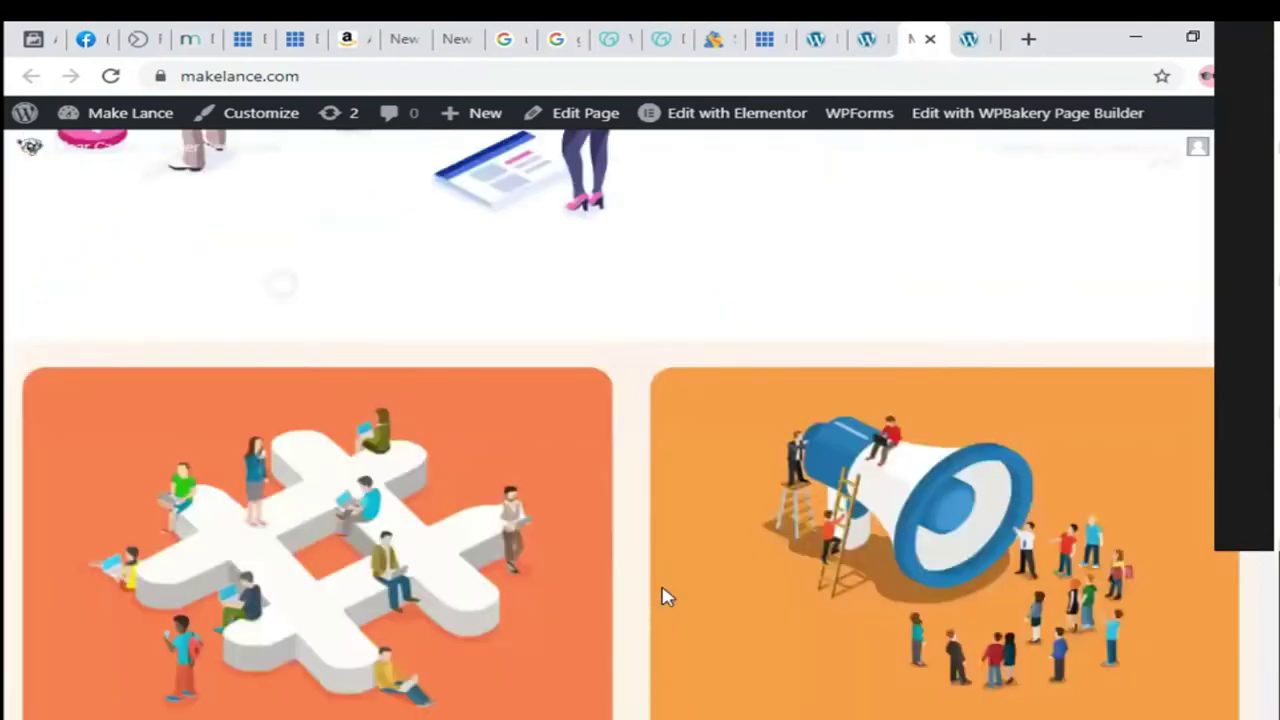
pyautogui.scroll(-10, 660, 578)
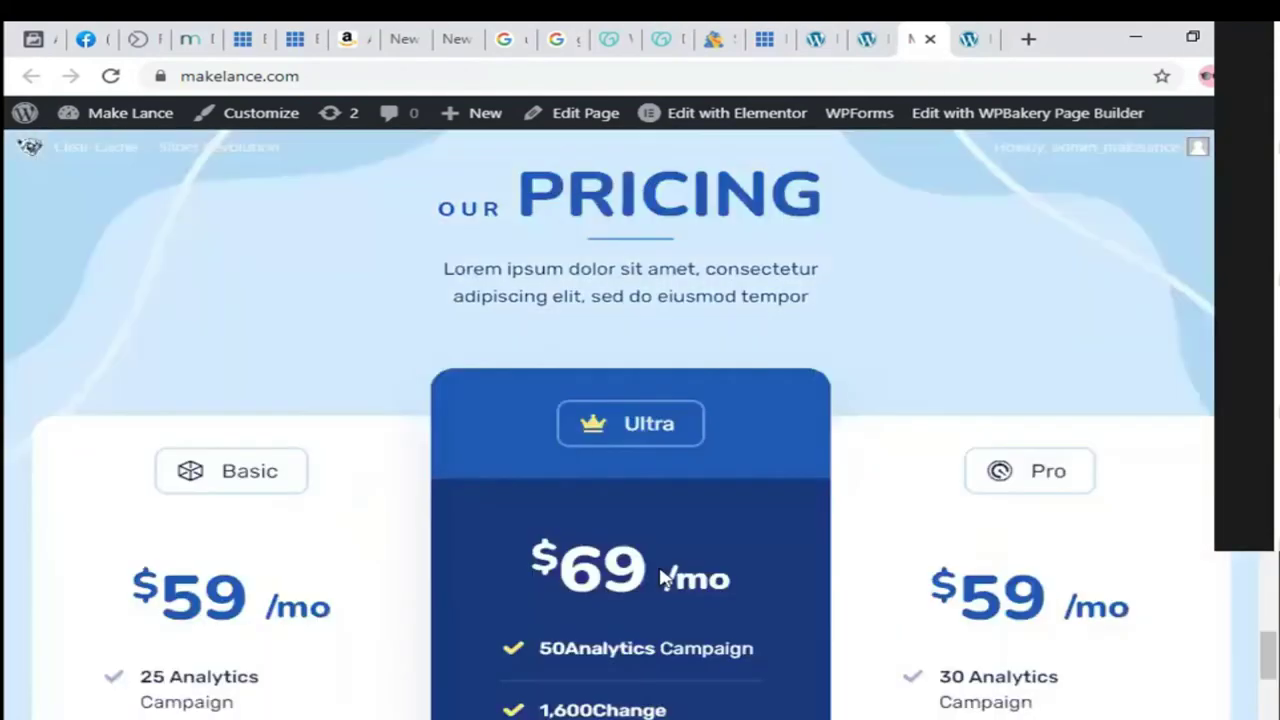
pyautogui.scroll(10, 665, 560)
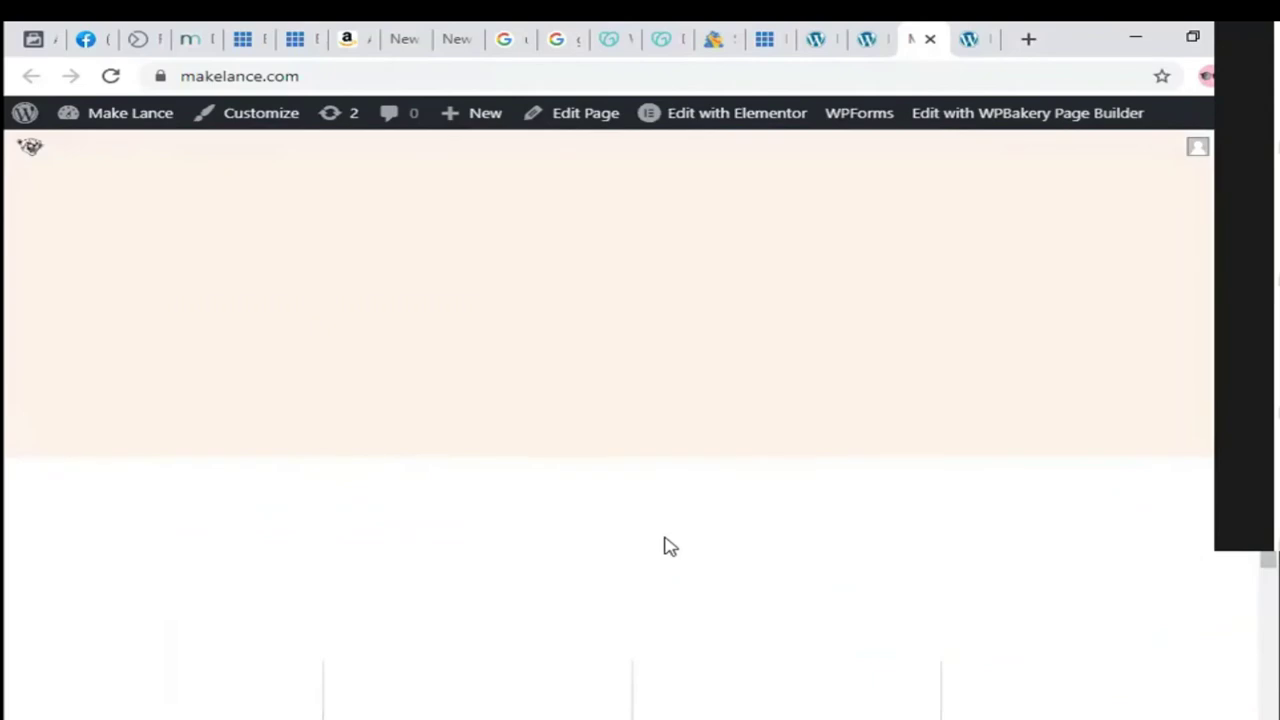
pyautogui.scroll(2, 668, 545)
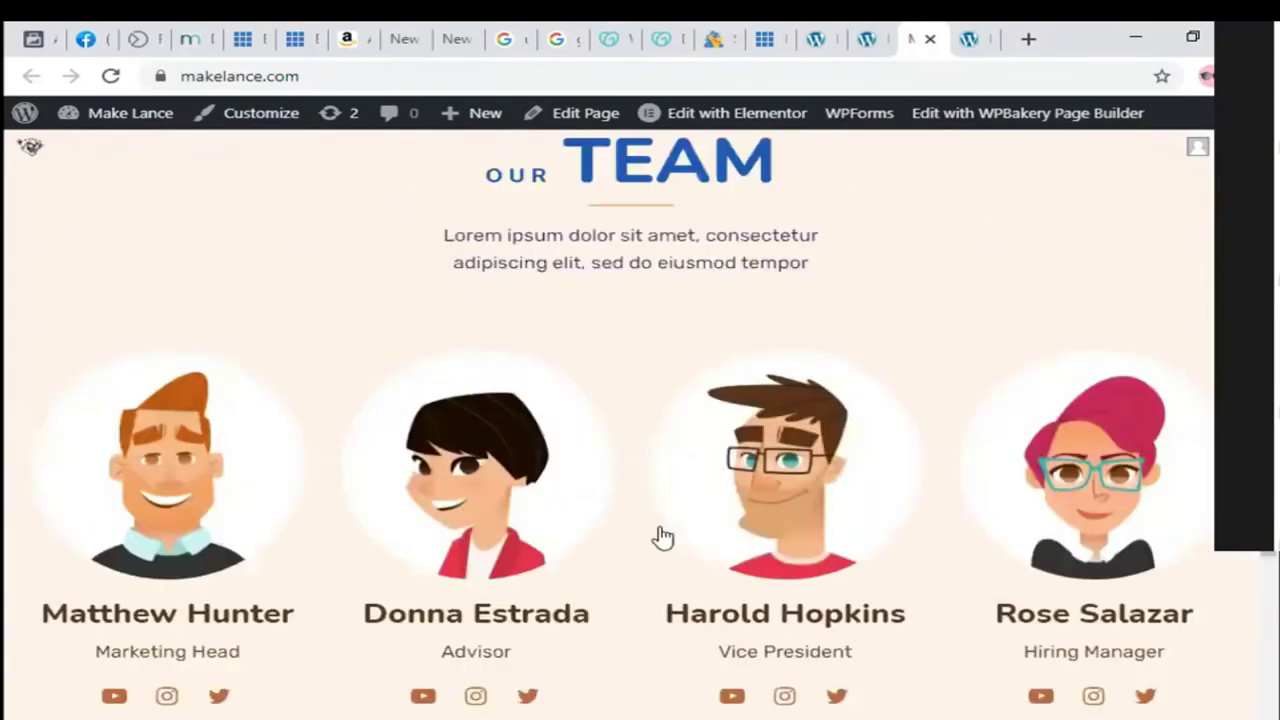
pyautogui.scroll(-4, 660, 540)
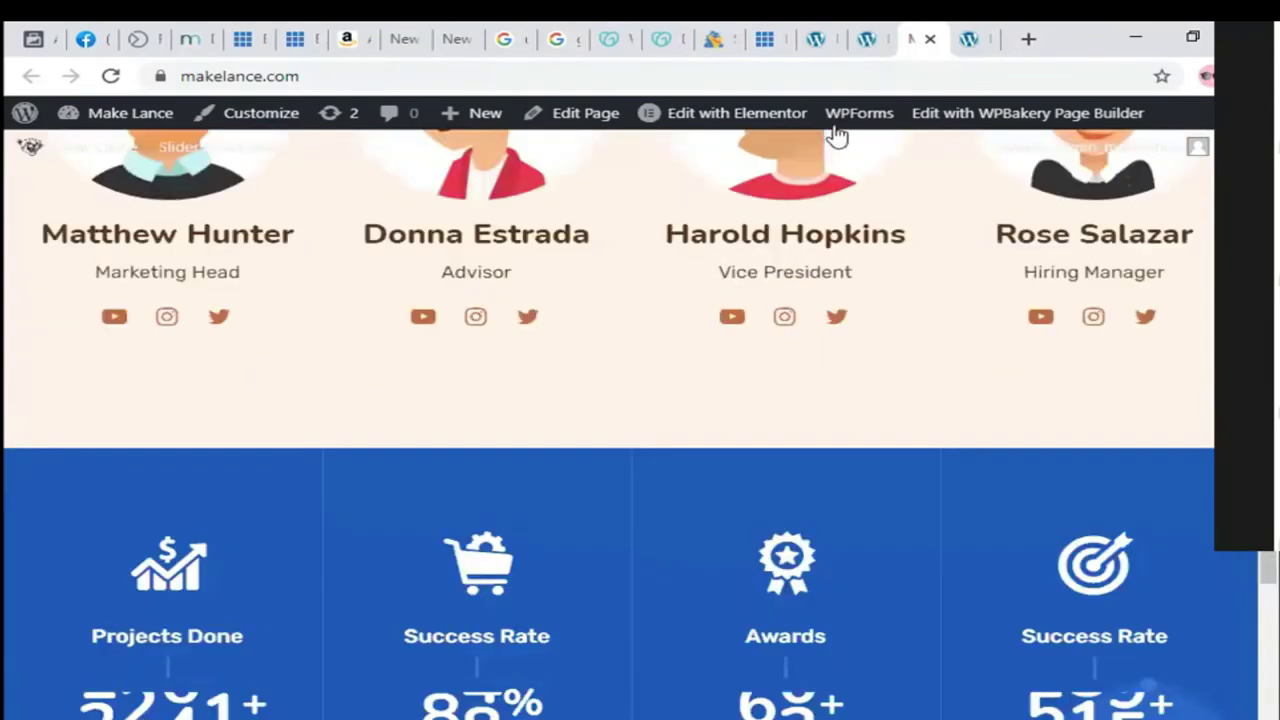
pyautogui.scroll(-12, 837, 135)
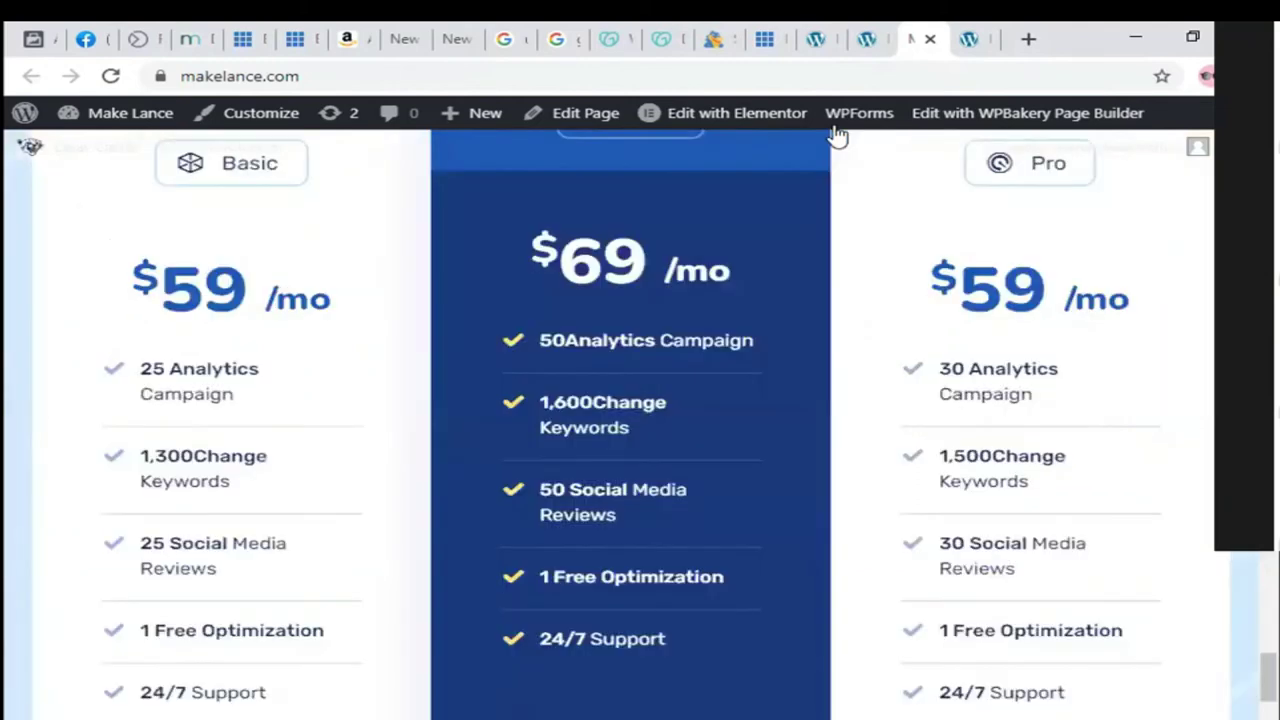
pyautogui.scroll(-10, 851, 266)
pyautogui.hotkey('ctrl', 'w')
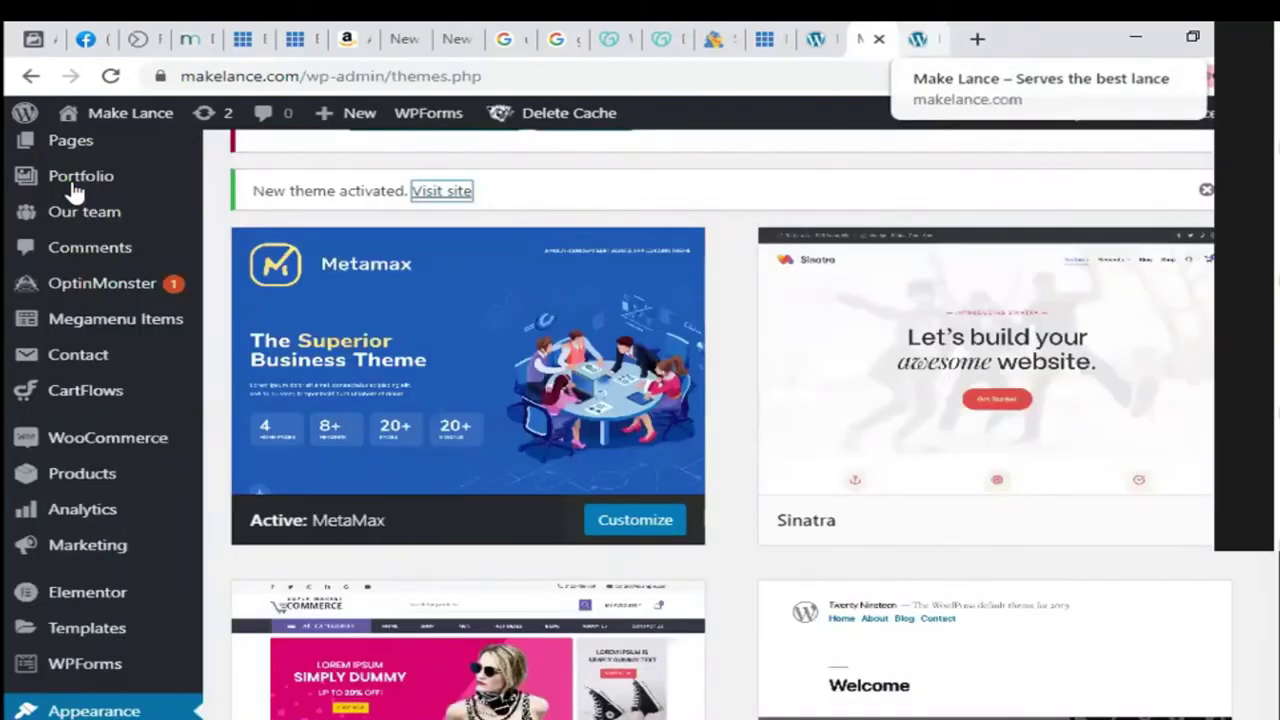
pyautogui.scroll(3, 75, 190)
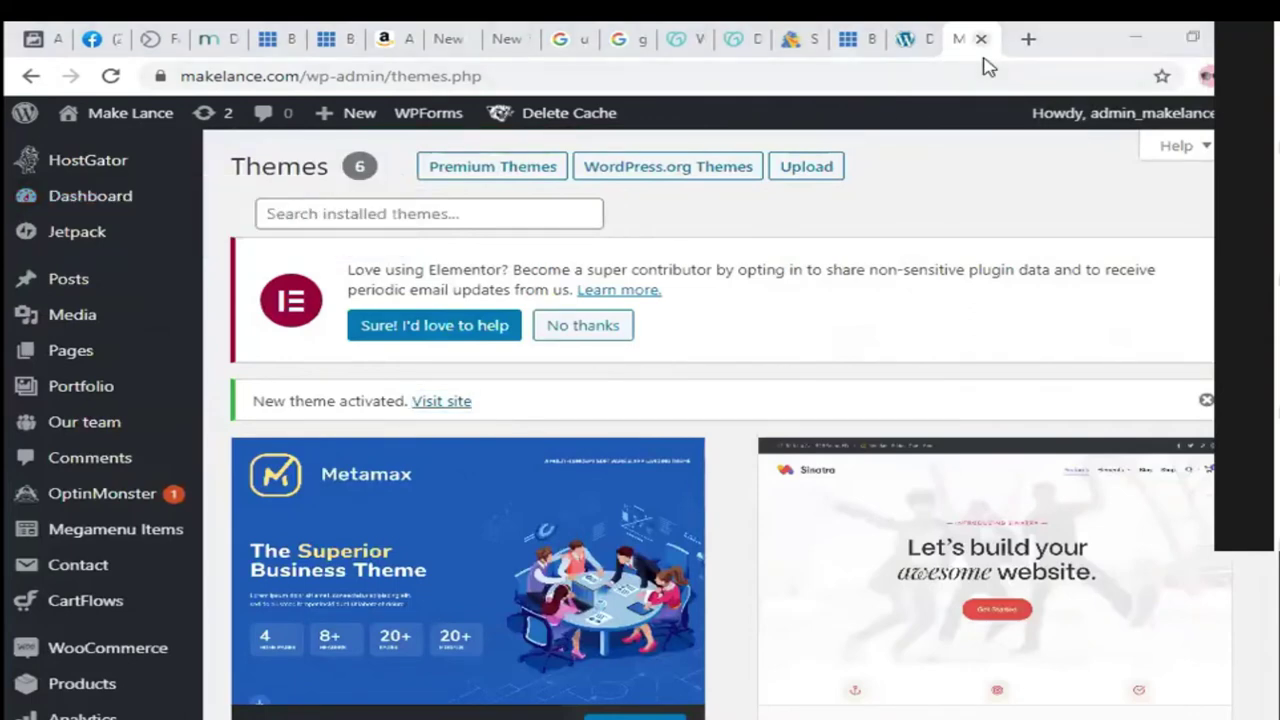
# Step: Search Google for "theme forest" in a new tab and open the ThemeForest website
pyautogui.hotkey('ctrl', 't')
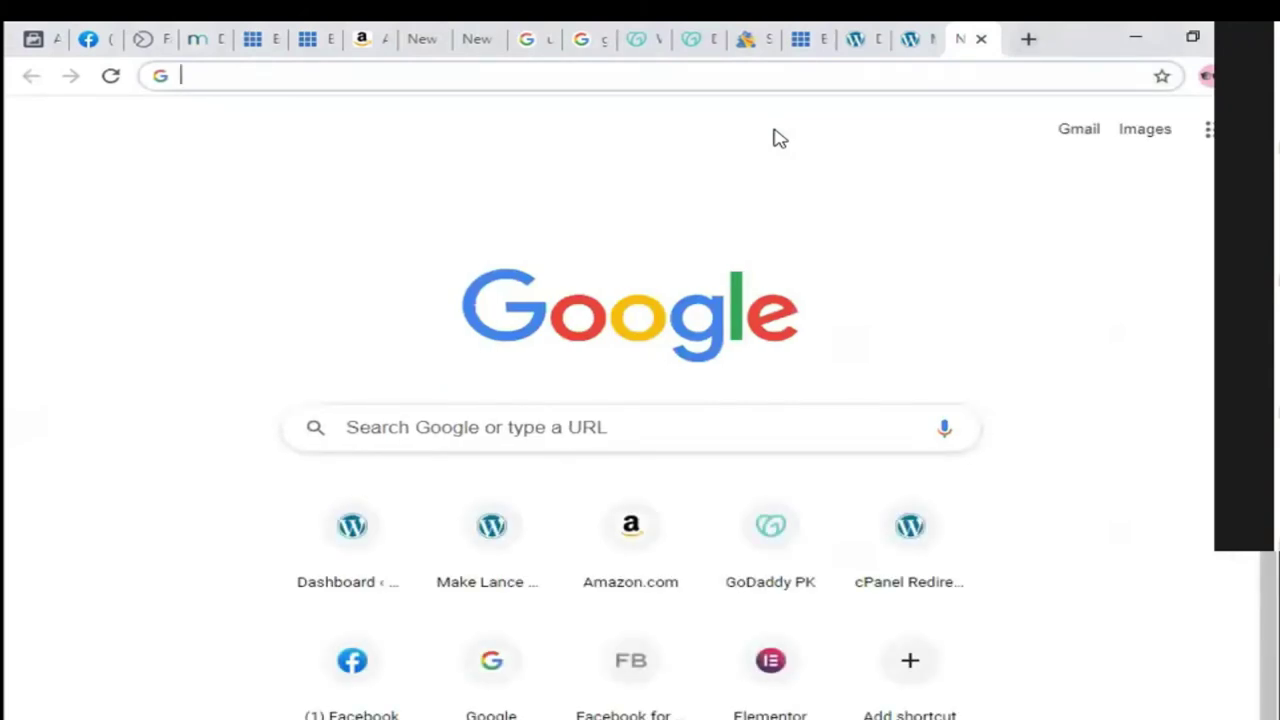
pyautogui.write('them')
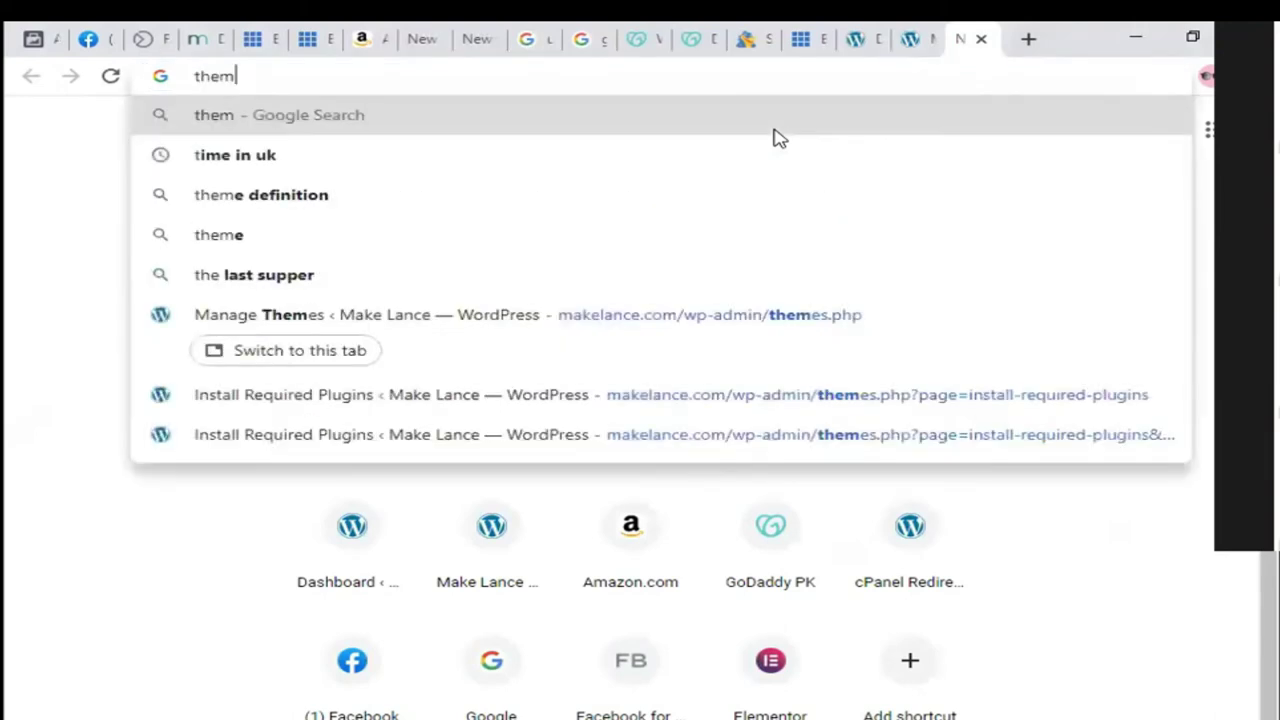
pyautogui.write('e forest')
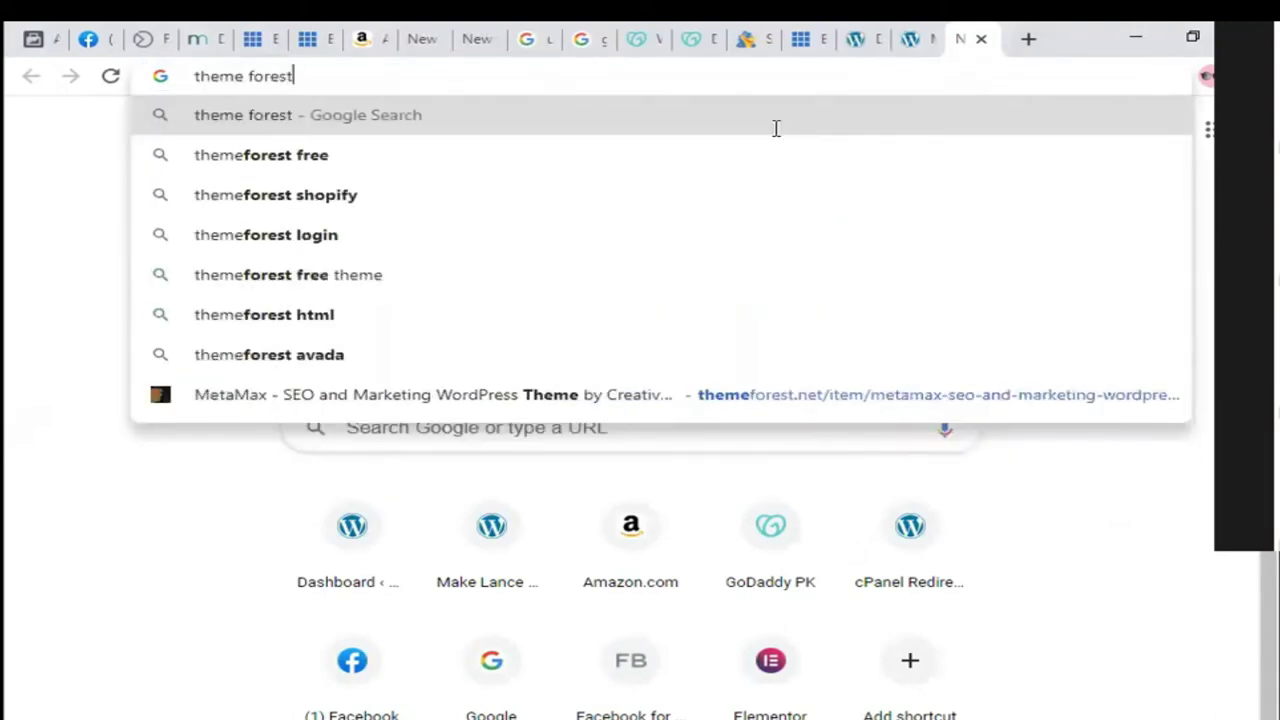
pyautogui.press('Return')
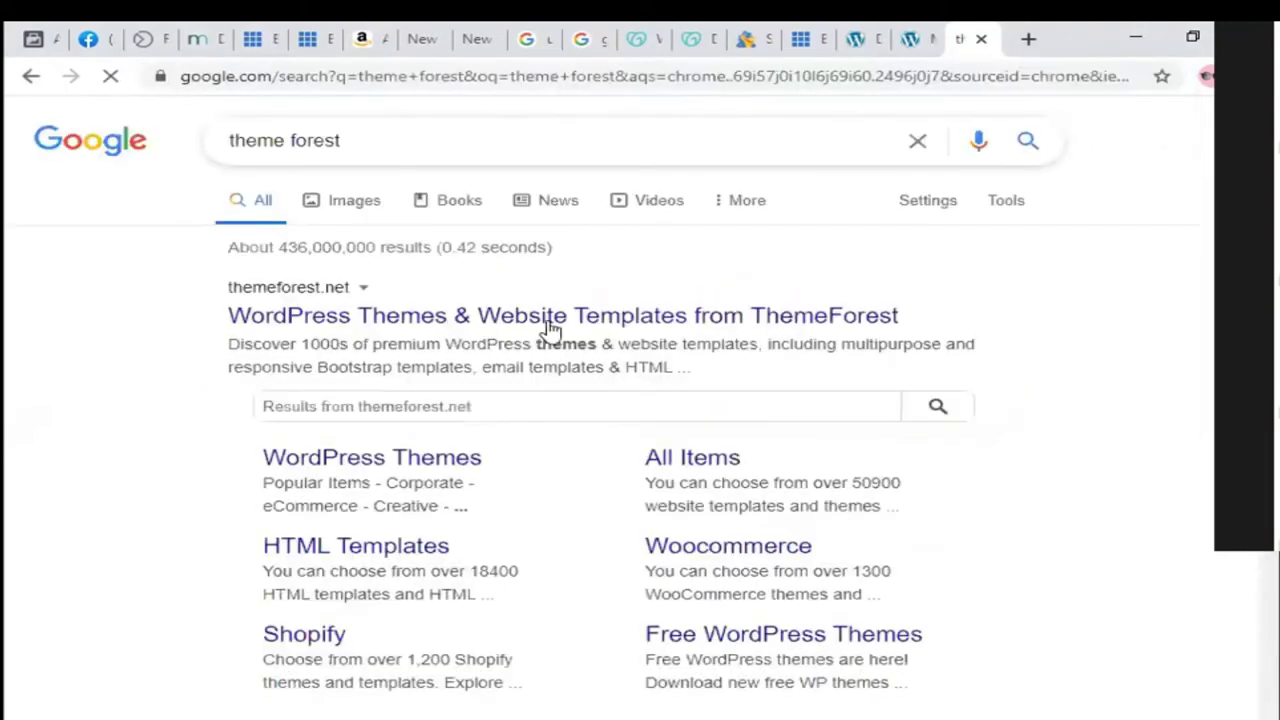
pyautogui.click(551, 331)
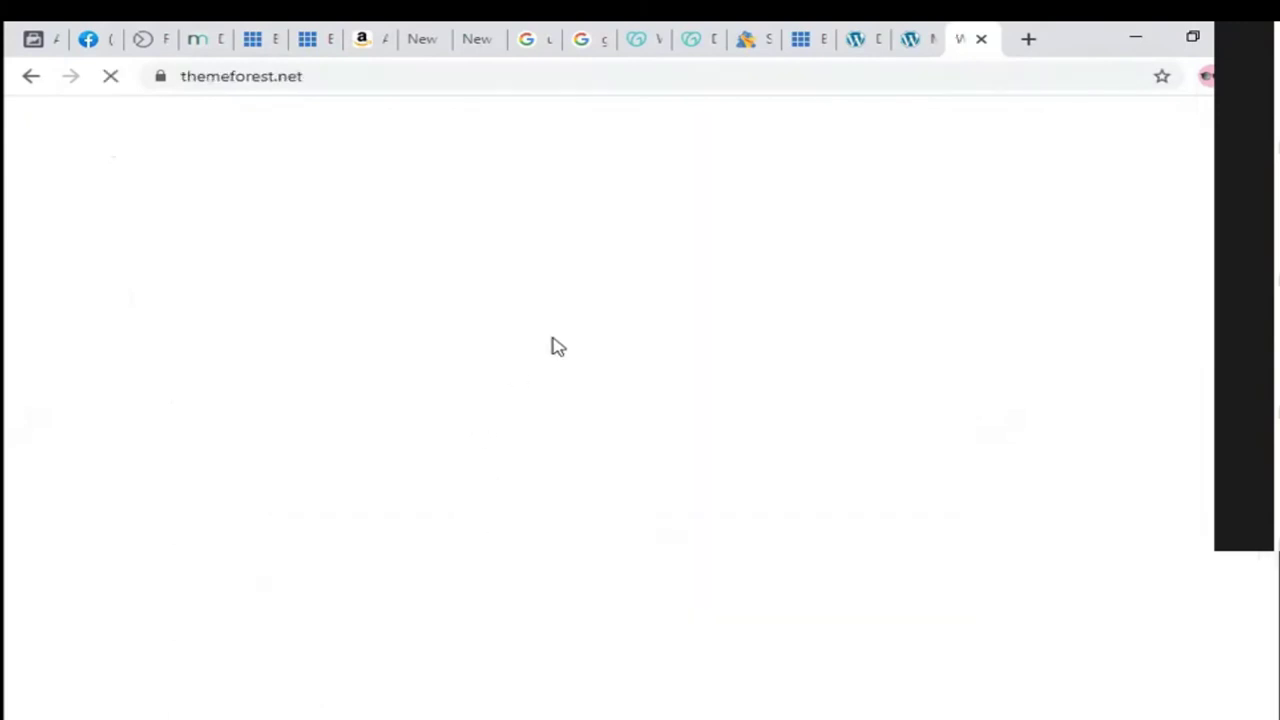
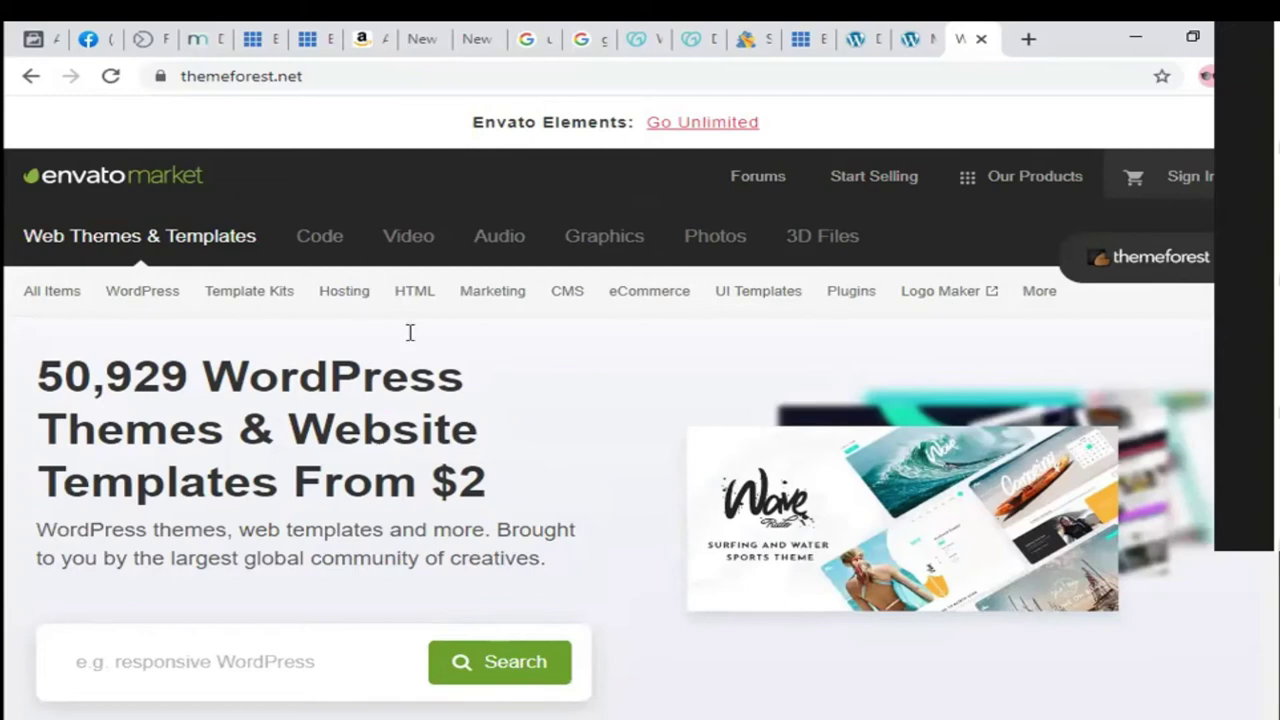
# Step: Search ThemeForest for "jewellery4", then correct the search term to "jewellery wordpress" and search again
pyautogui.scroll(-2, 250, 443)
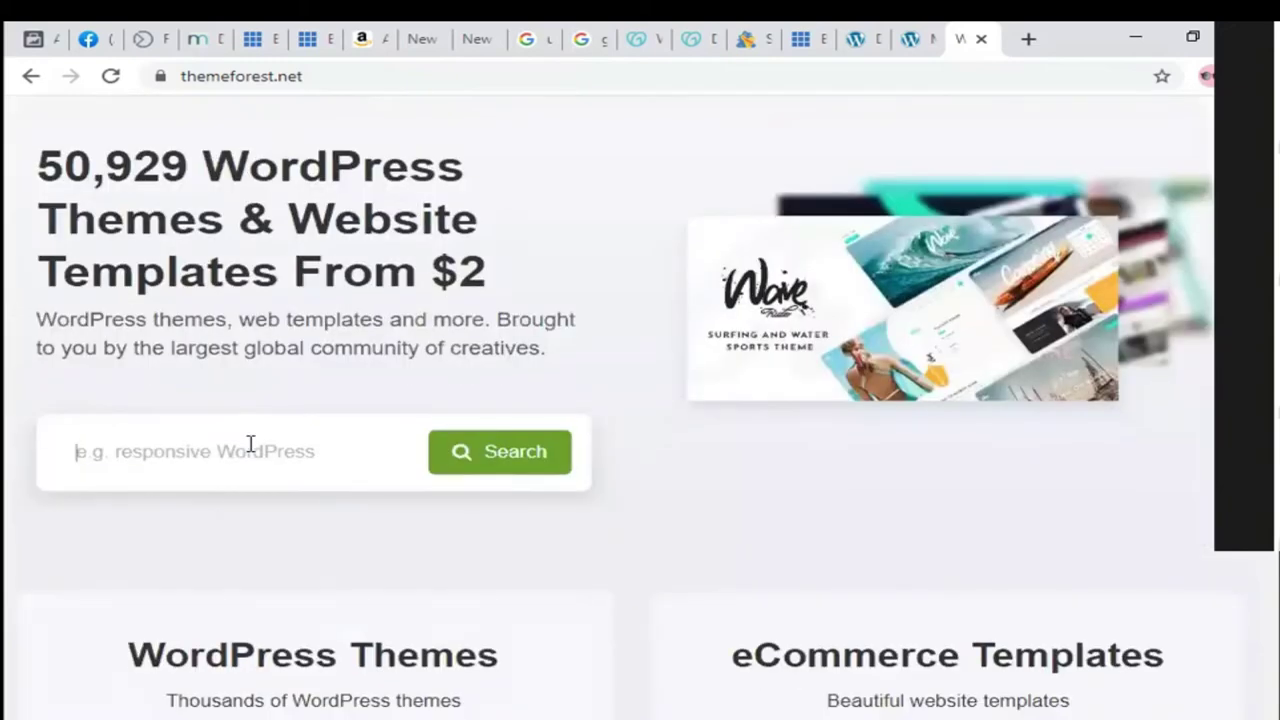
pyautogui.click(250, 443)
pyautogui.write('jewell')
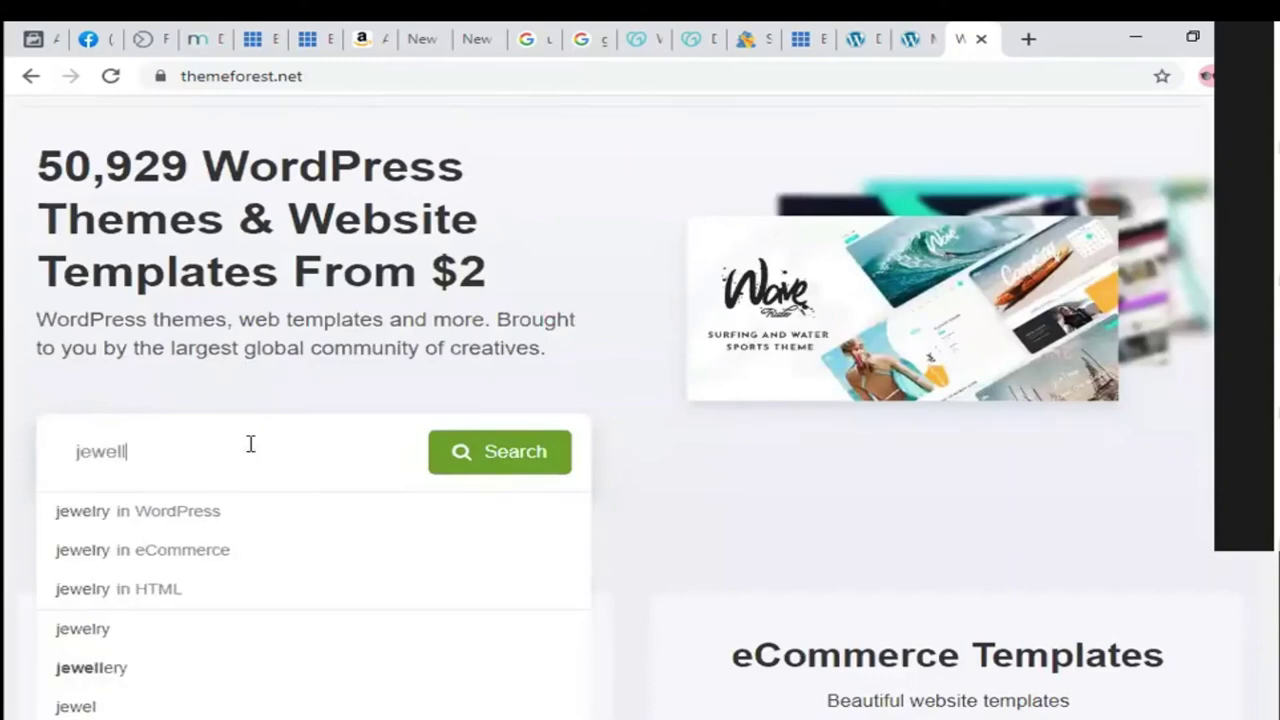
pyautogui.write('ery4')
pyautogui.press('Return')
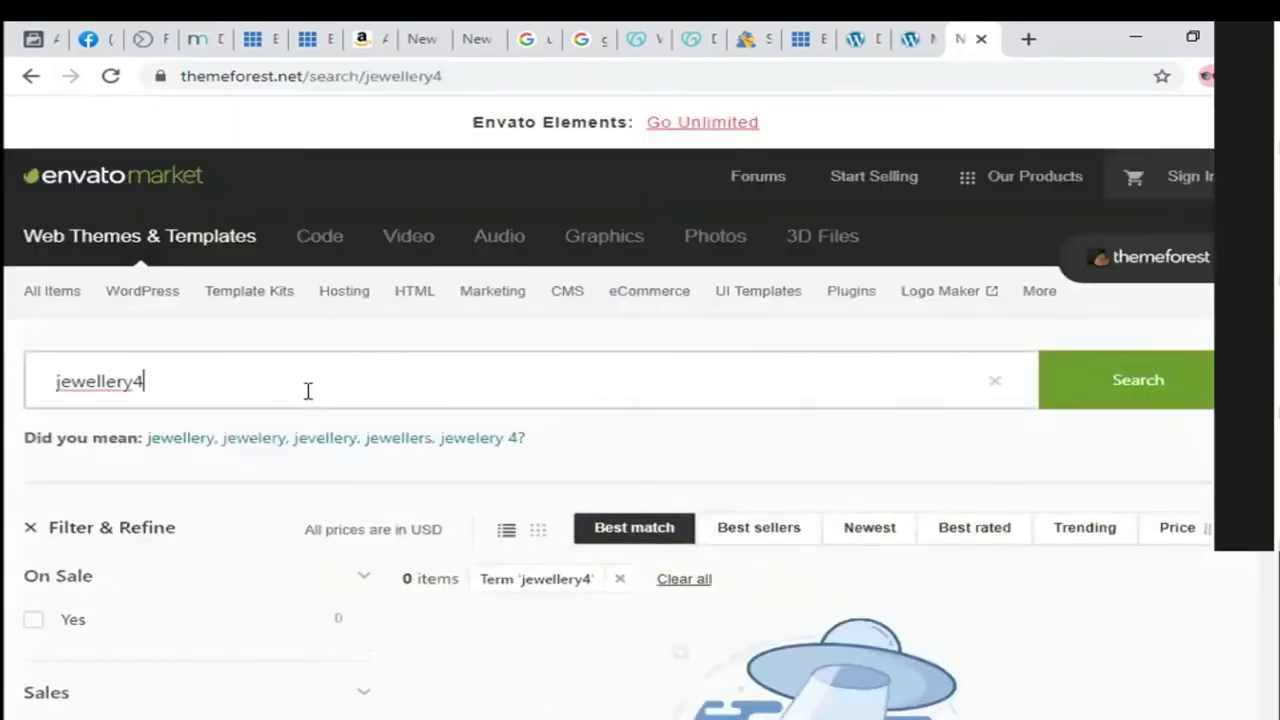
pyautogui.press('BackSpace')
pyautogui.write('wordpress')
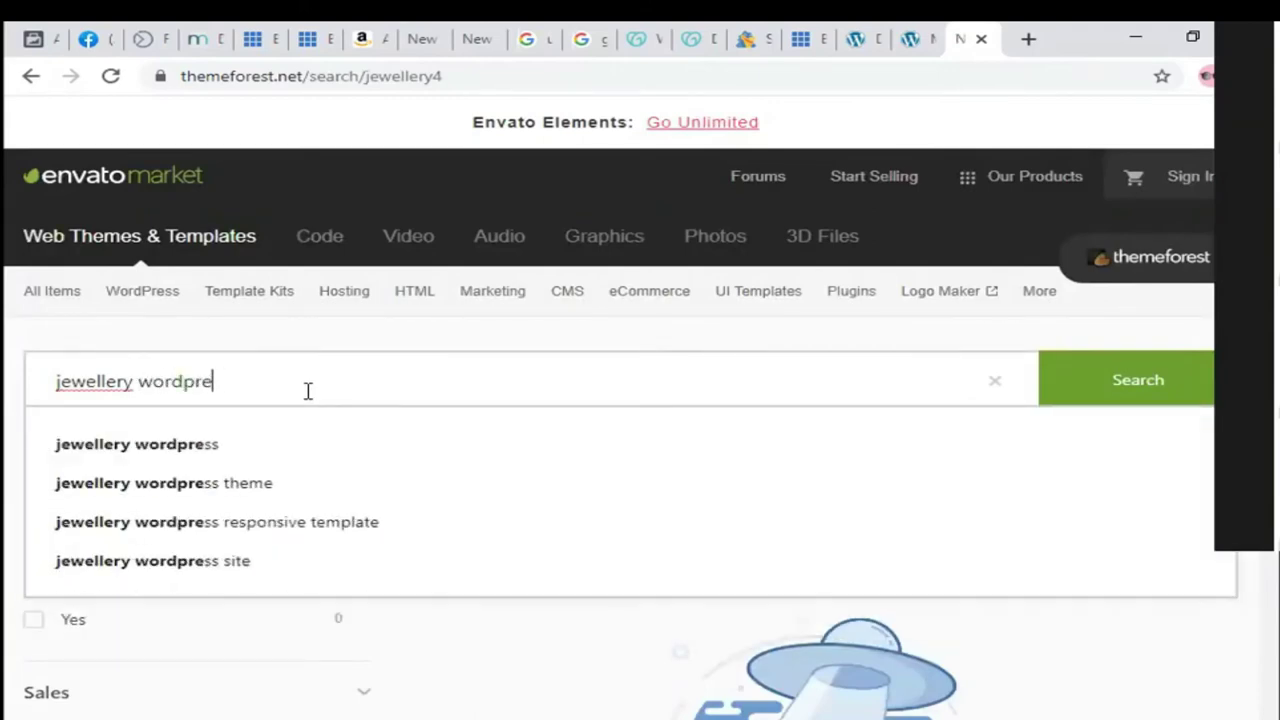
pyautogui.press('Return')
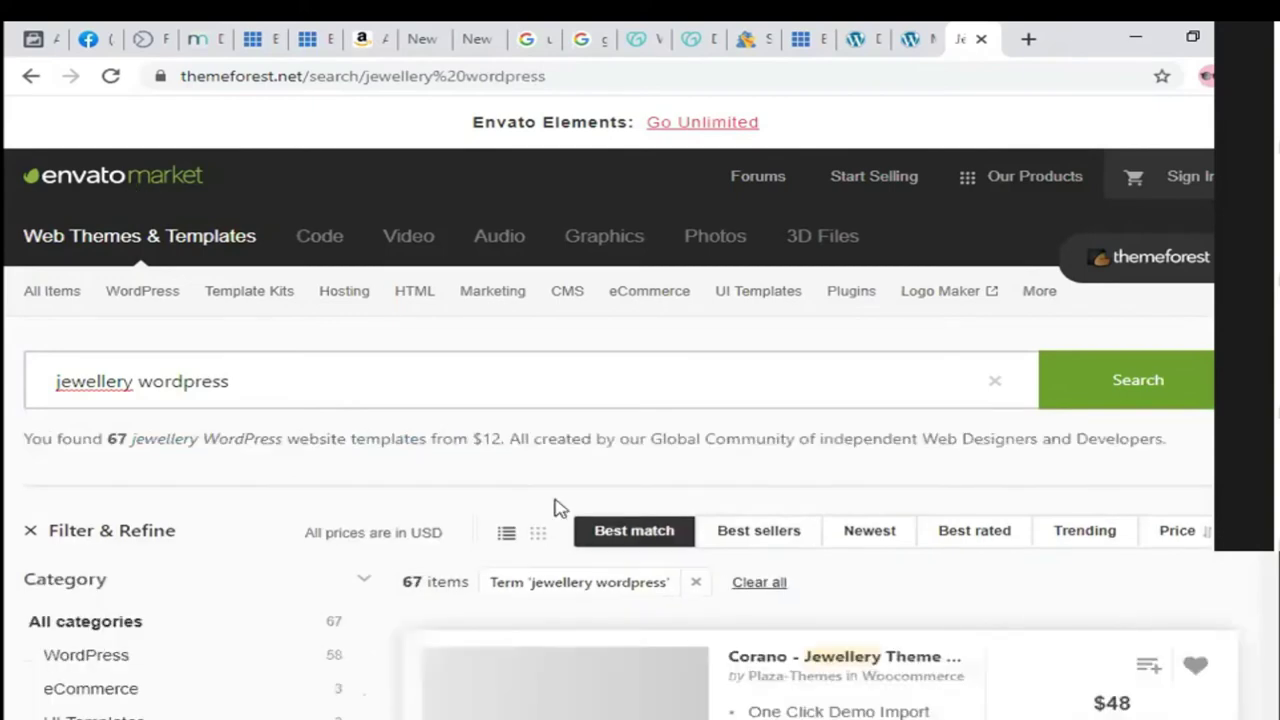
# Step: Browse the "jewellery wordpress" search results and open the live preview of the Corano jewellery theme
pyautogui.scroll(-2, 640, 588)
pyautogui.scroll(-10, 663, 588)
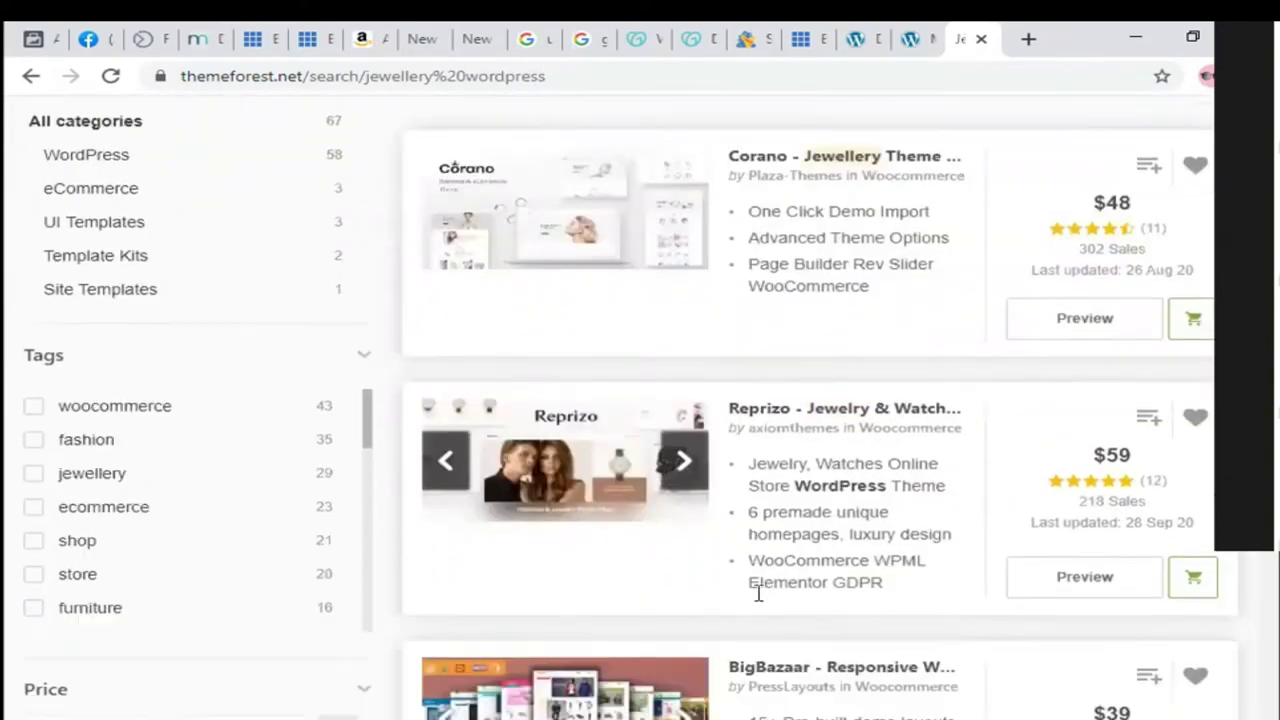
pyautogui.scroll(-5, 757, 612)
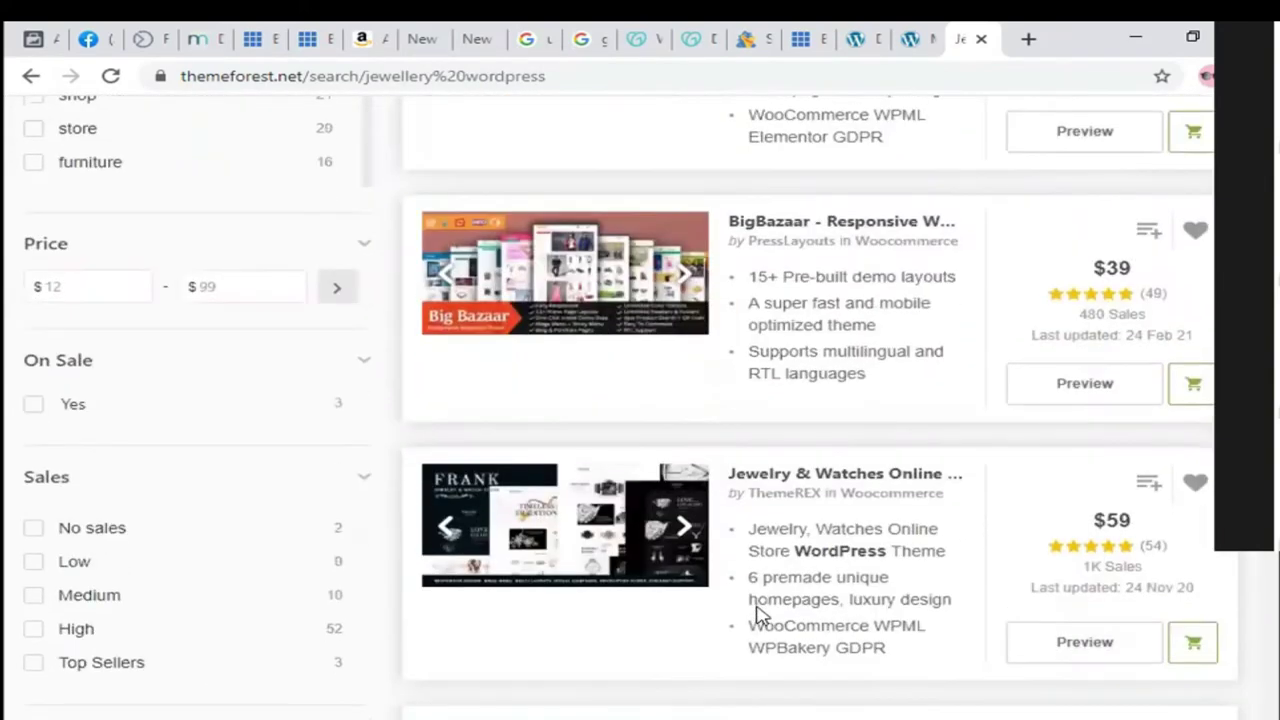
pyautogui.scroll(9, 749, 606)
pyautogui.scroll(2, 748, 487)
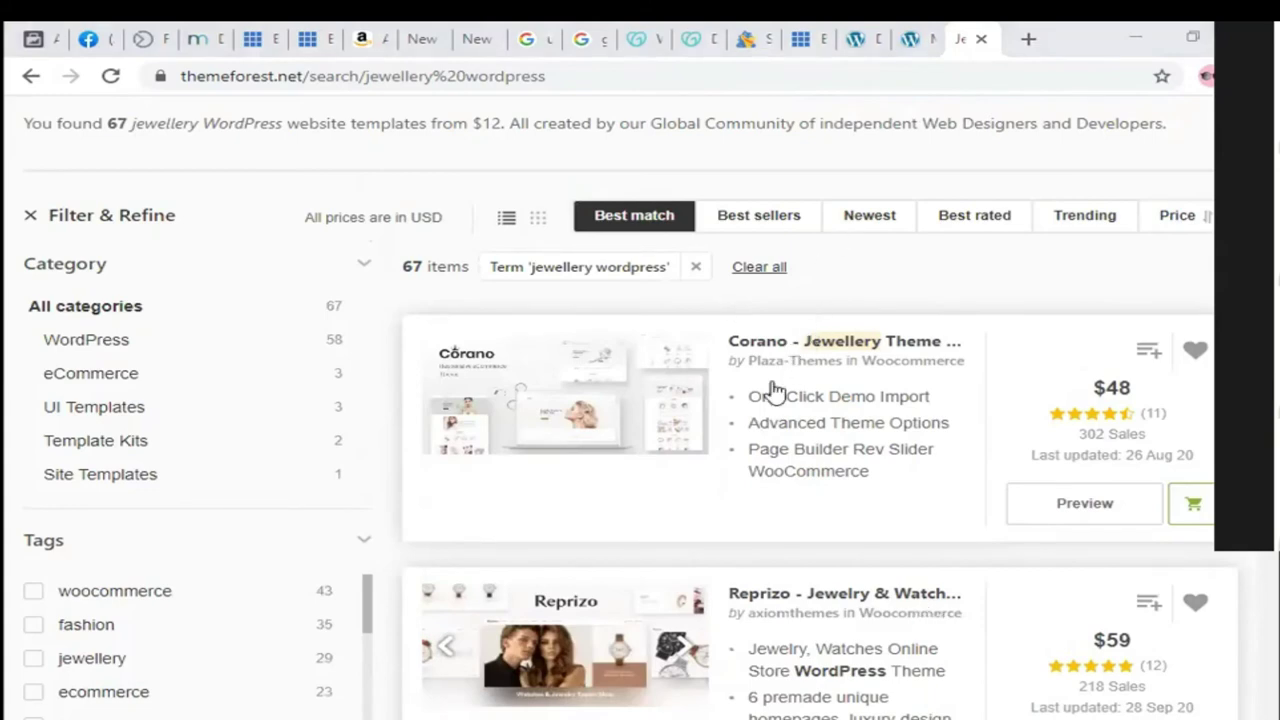
pyautogui.click(1083, 512)
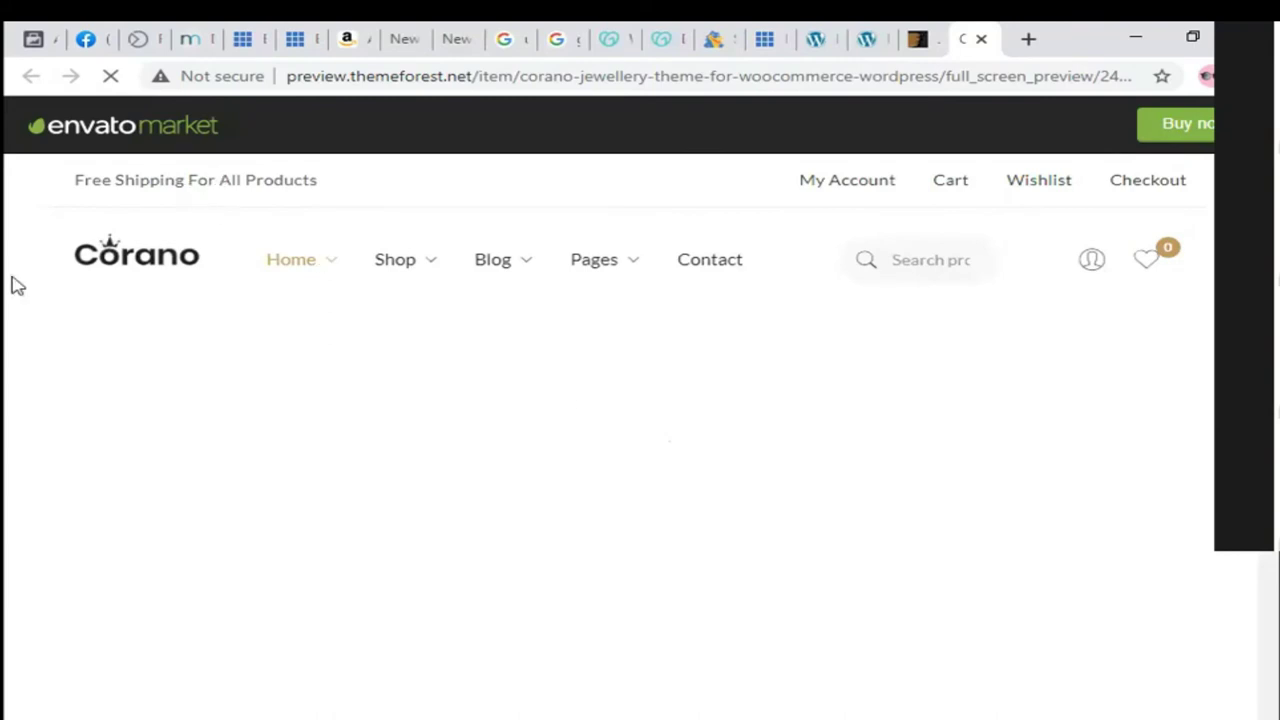
# Step: Examine the header and banner slider on the Corano demo home page, switching to the third slide
pyautogui.scroll(-5, 652, 520)
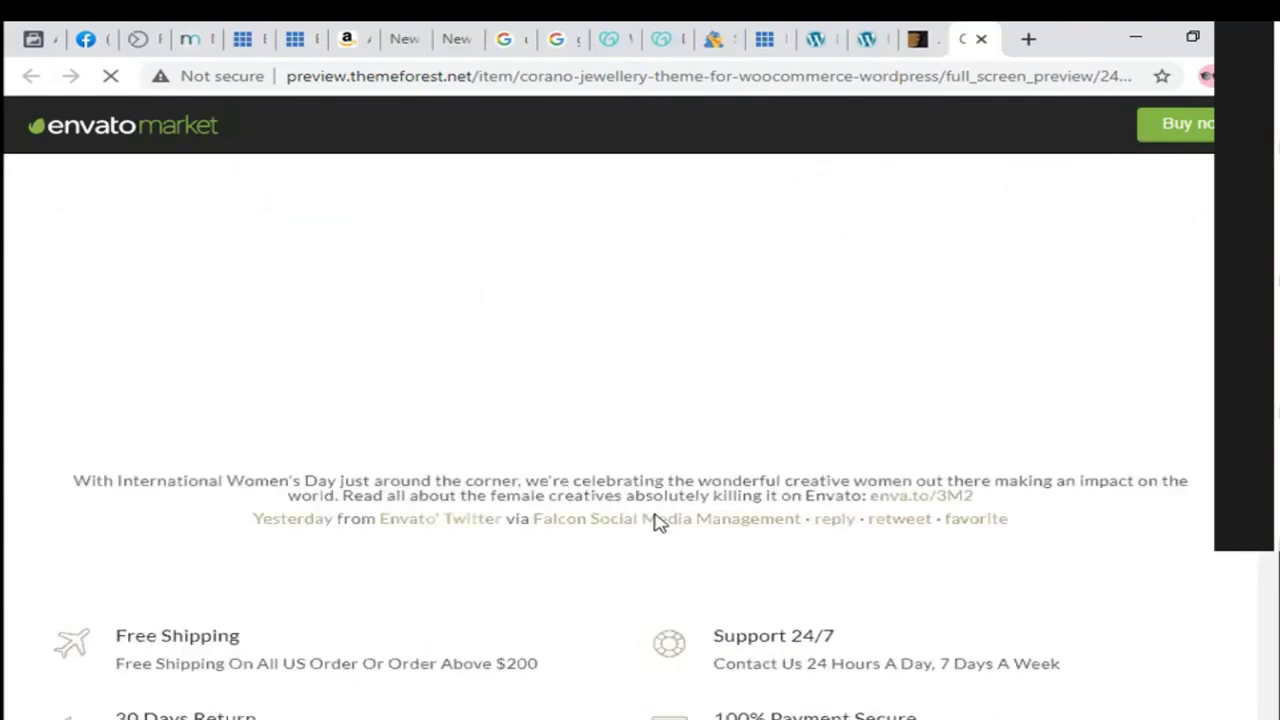
pyautogui.scroll(5, 659, 521)
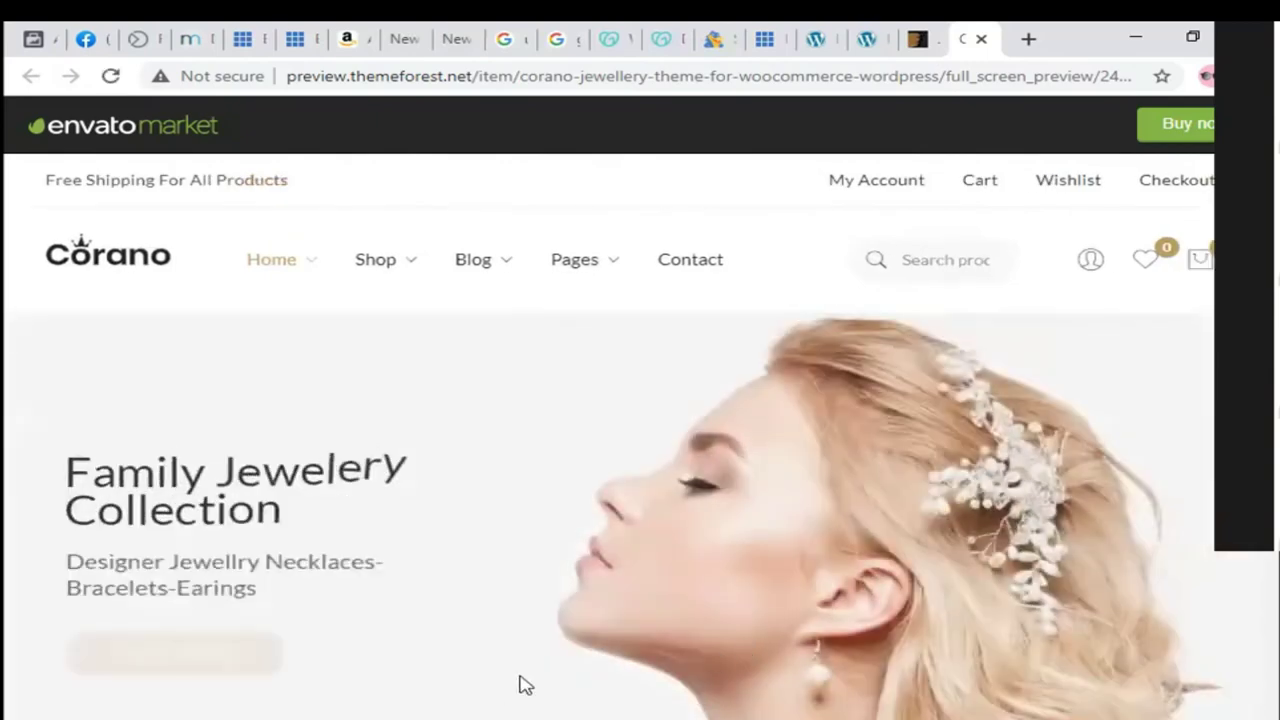
pyautogui.scroll(-1, 1070, 557)
pyautogui.scroll(-3, 886, 508)
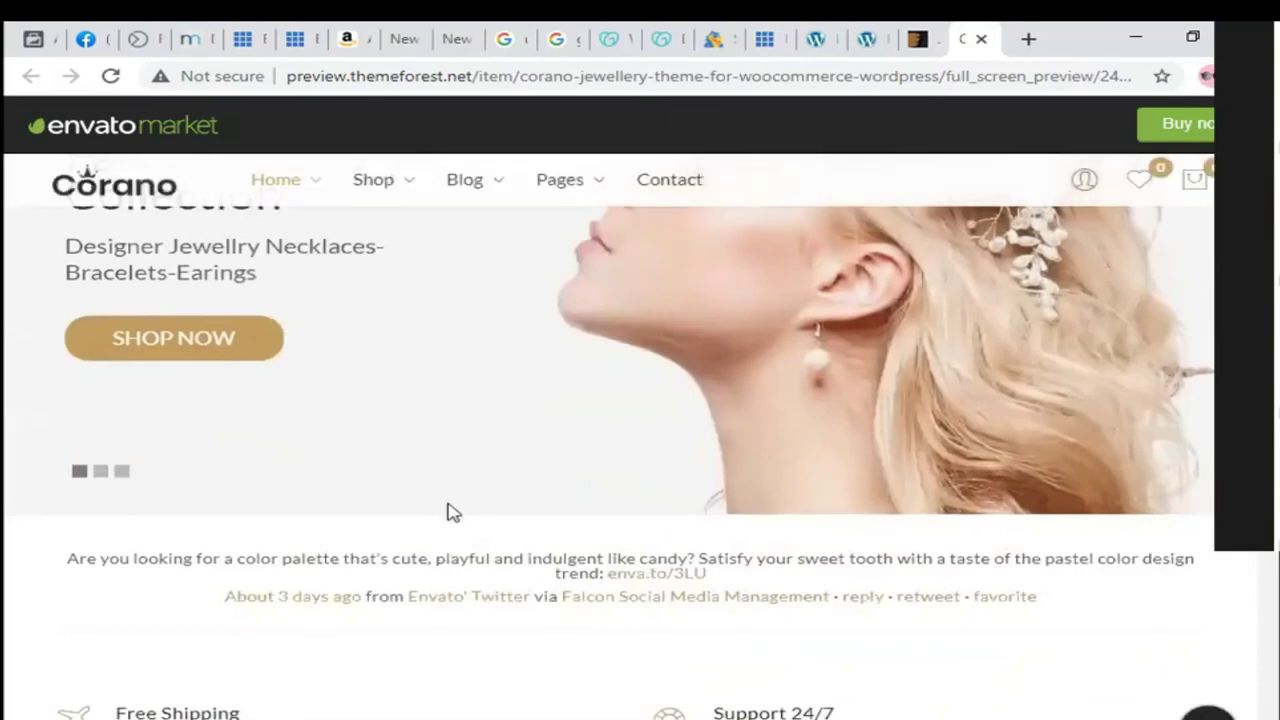
pyautogui.scroll(4, 537, 497)
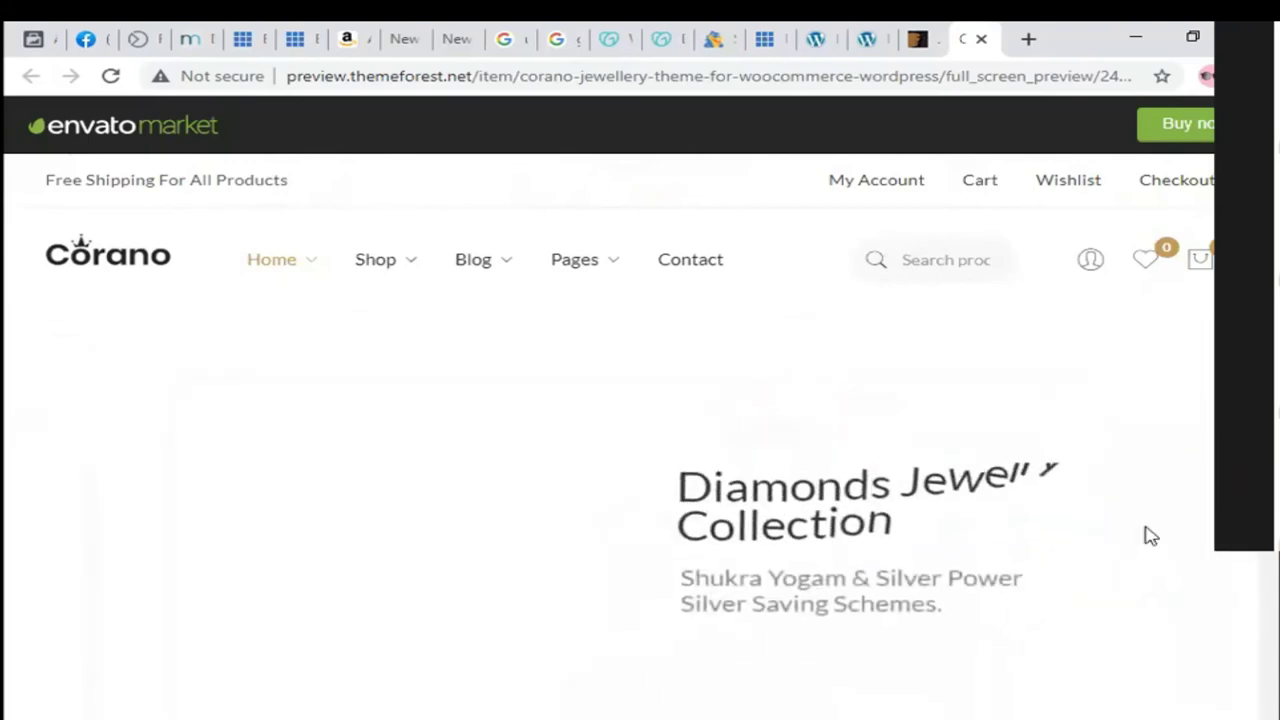
pyautogui.scroll(-1, 1165, 540)
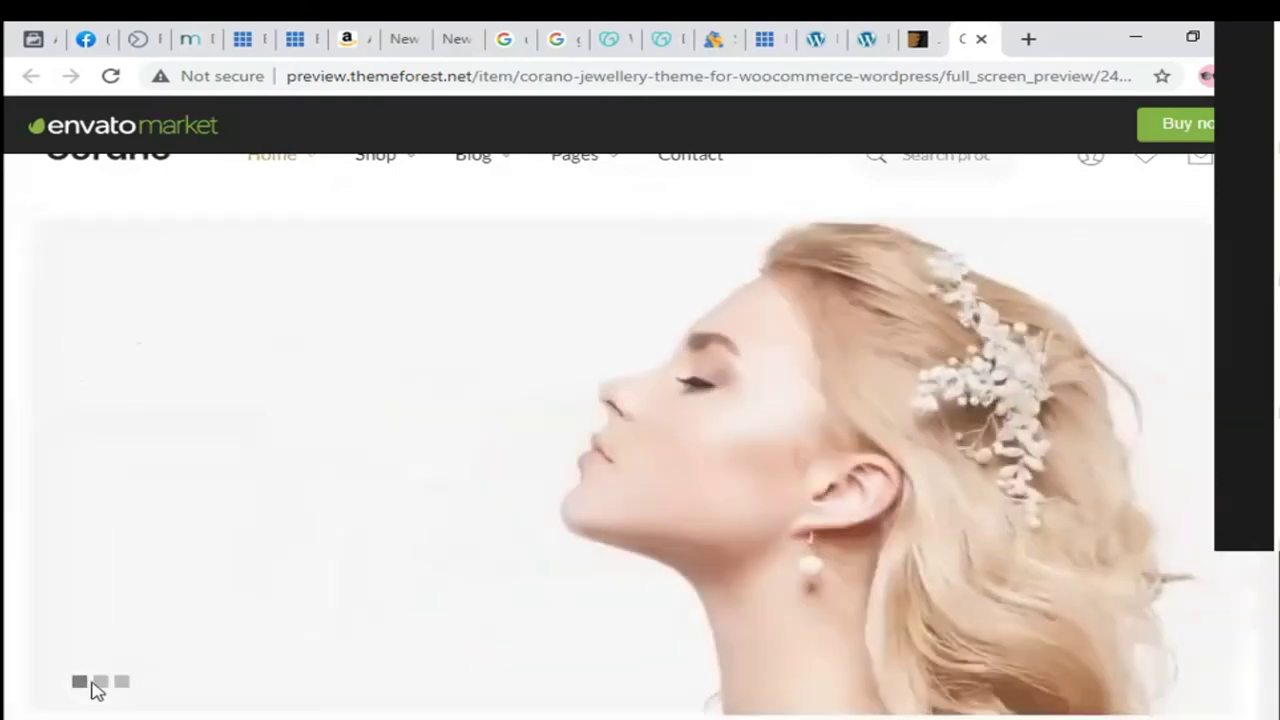
pyautogui.click(120, 686)
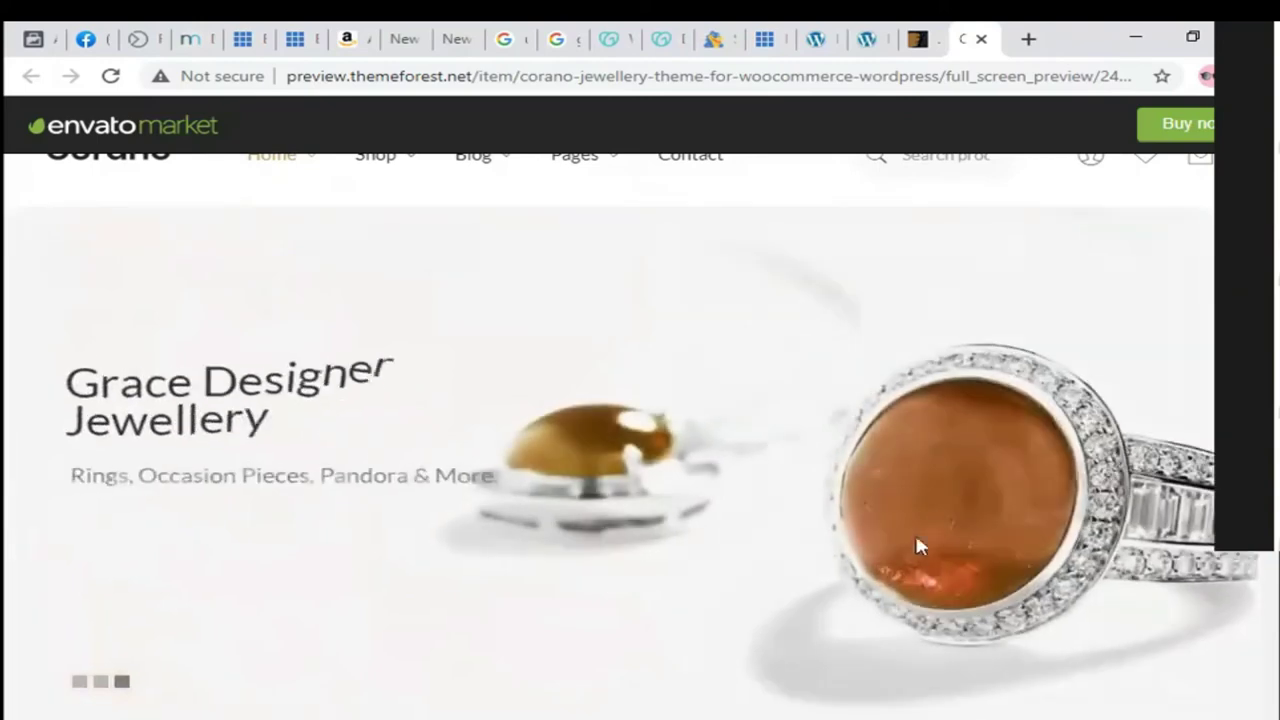
# Step: Look through the Corano home page sections below the banner, including the service features and New Arrivals products
pyautogui.scroll(-1, 814, 571)
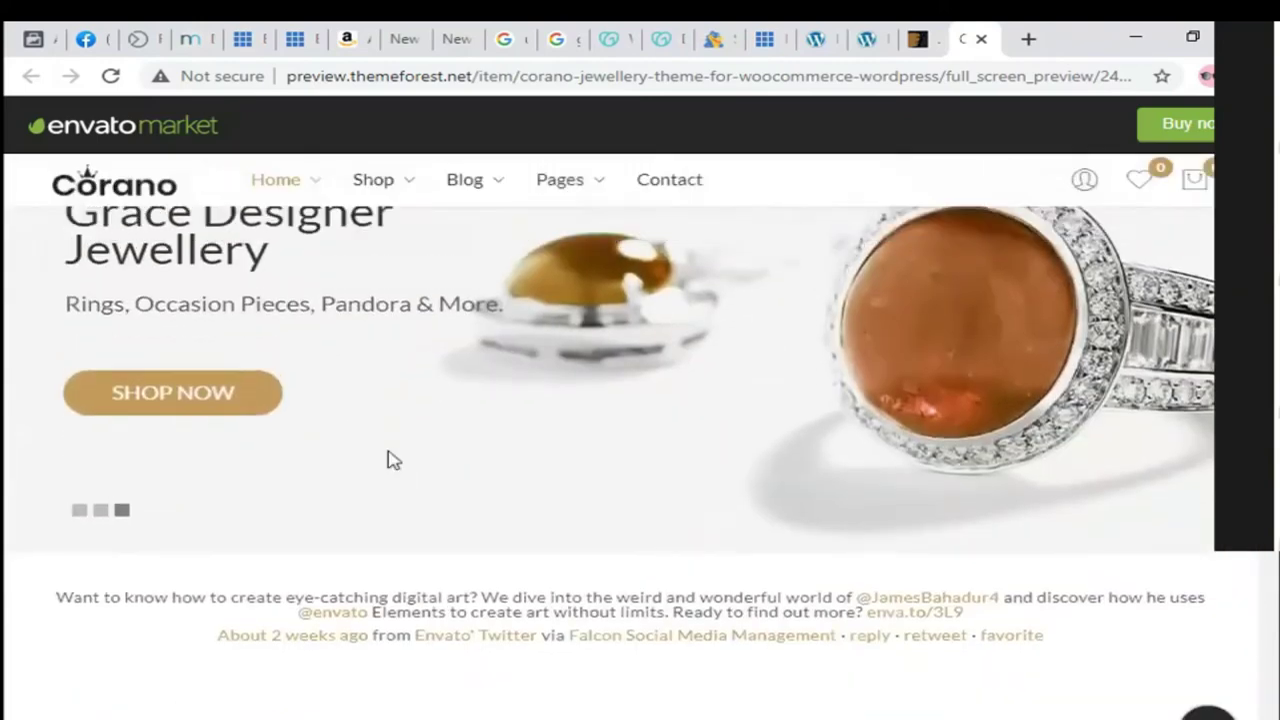
pyautogui.scroll(-2, 669, 451)
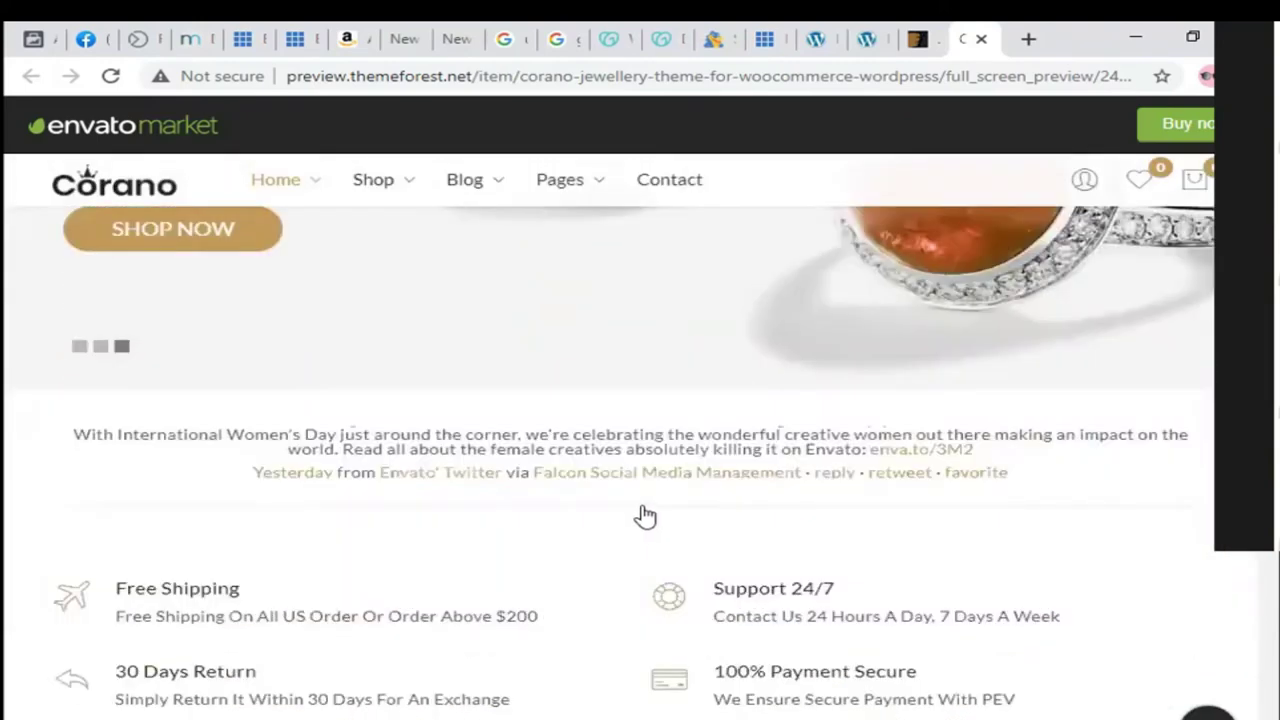
pyautogui.scroll(-5, 646, 514)
pyautogui.scroll(-3, 472, 511)
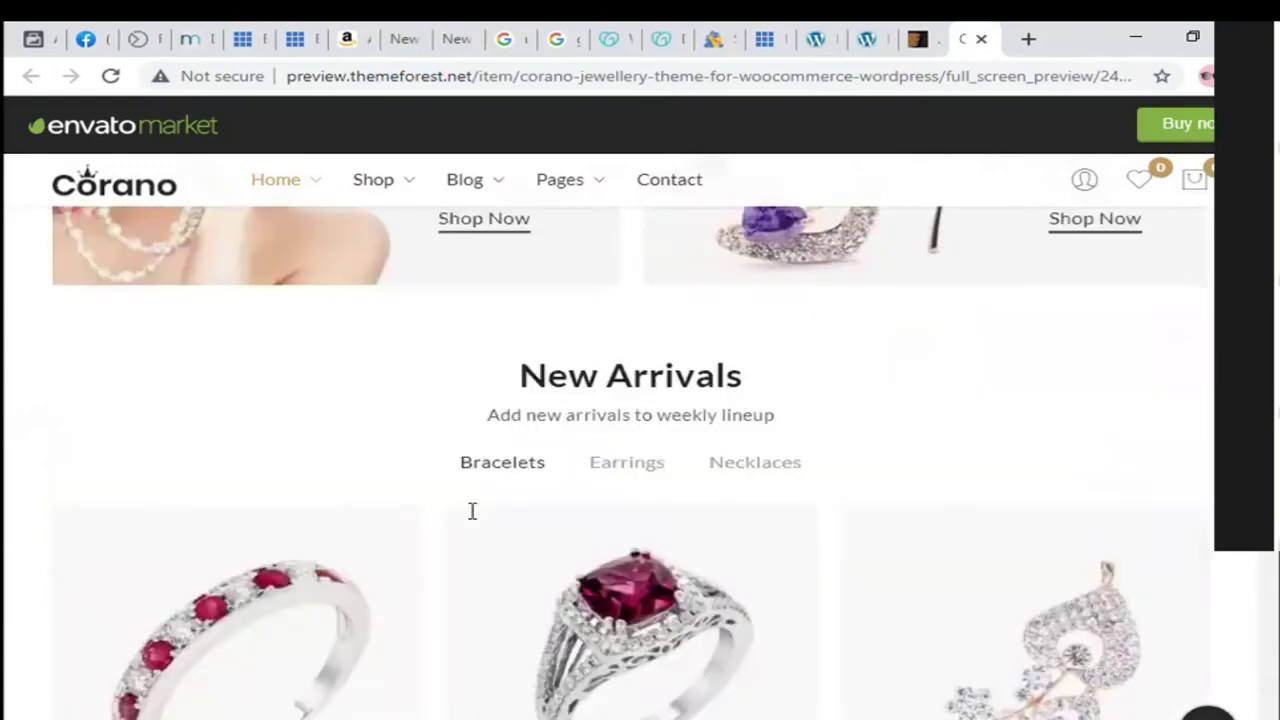
pyautogui.scroll(-5, 472, 511)
pyautogui.scroll(2, 490, 525)
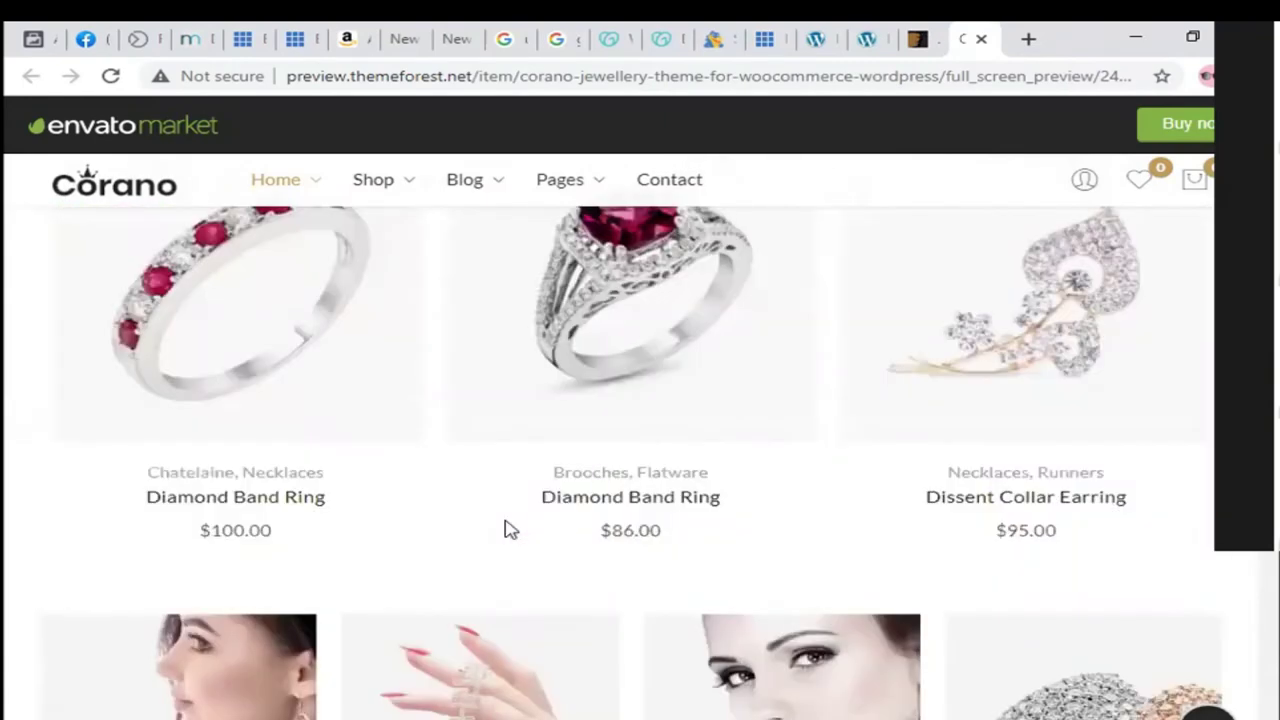
pyautogui.scroll(6, 505, 521)
# Step: Open the Corano demo's Shop page and look through its product grid, categories and filters
pyautogui.click(482, 574)
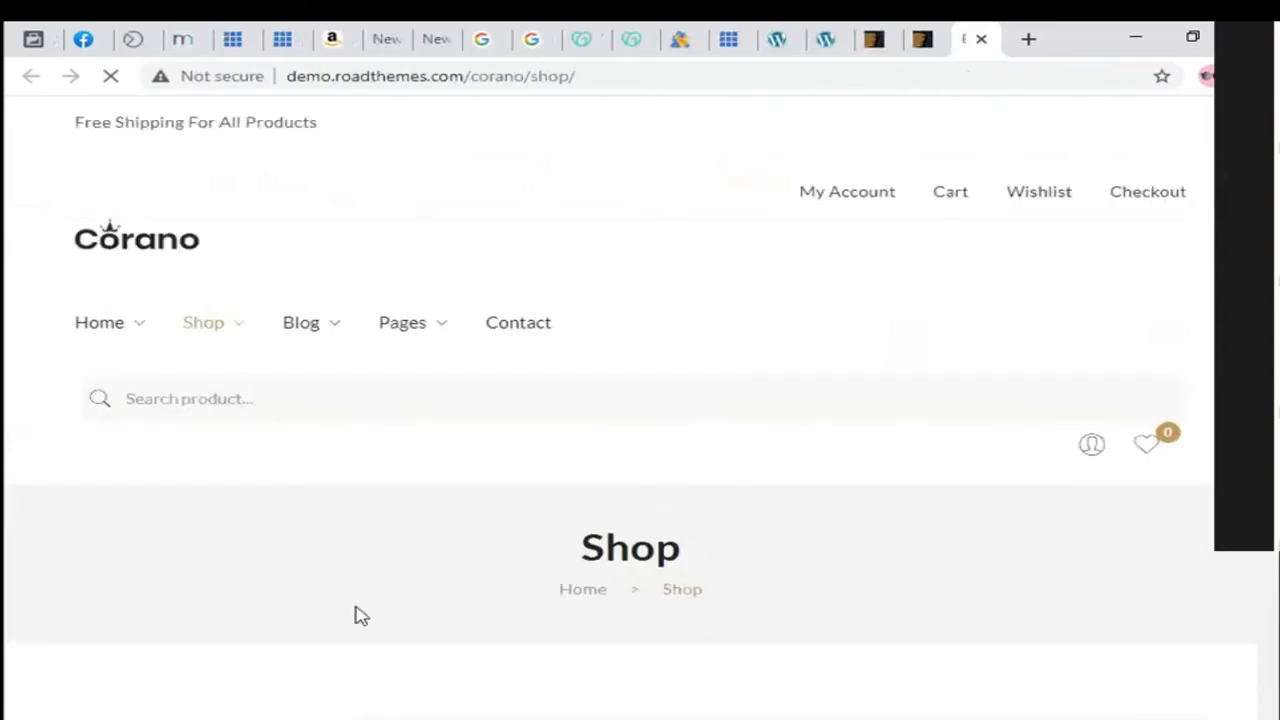
pyautogui.scroll(-3, 408, 594)
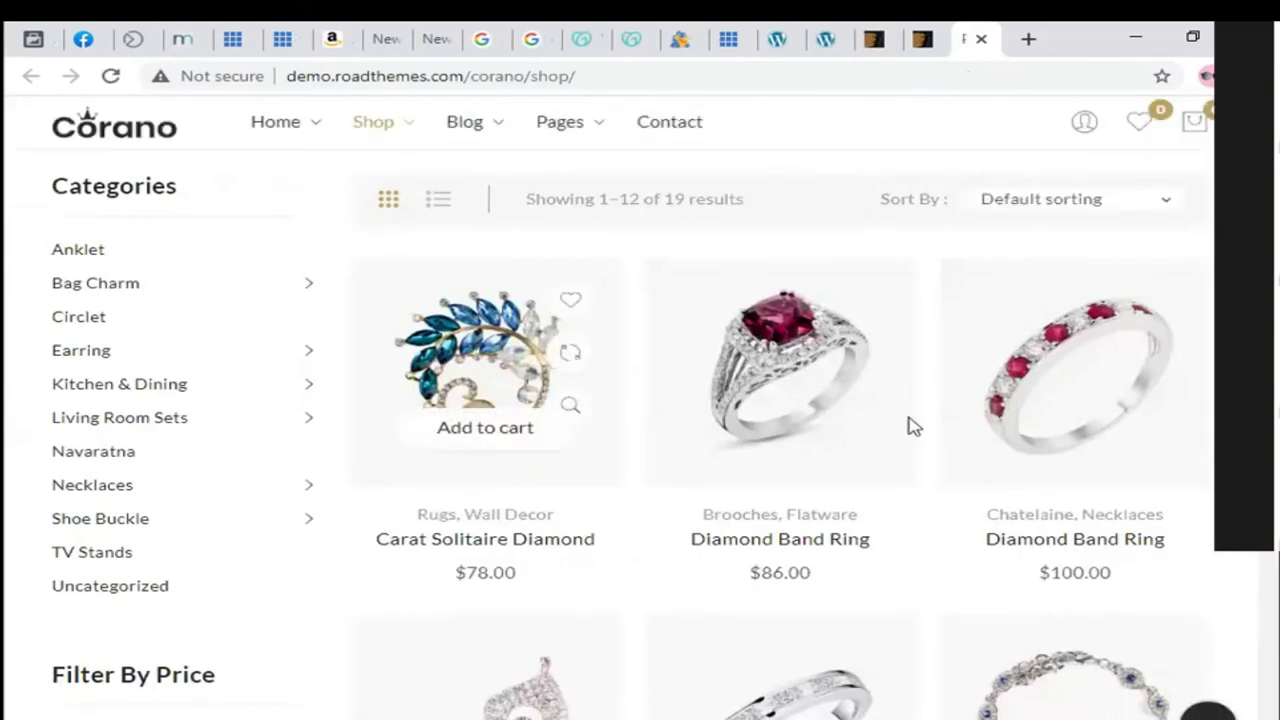
pyautogui.scroll(-3, 654, 580)
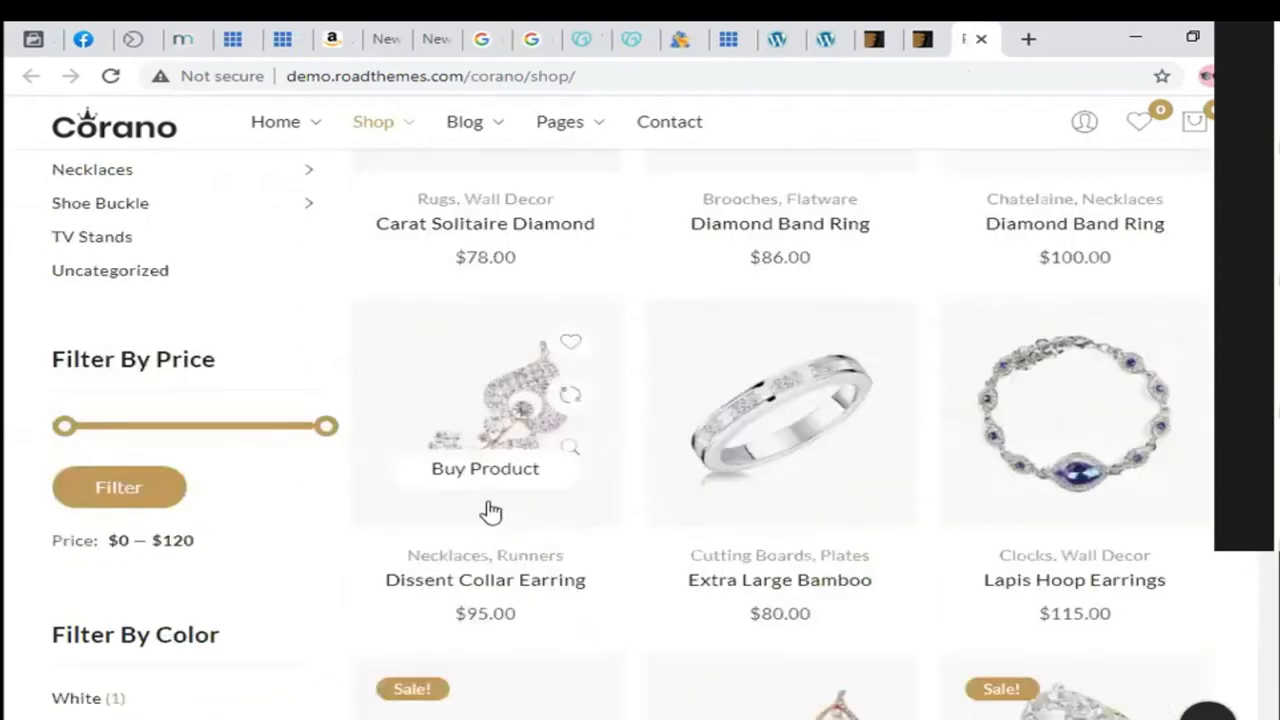
pyautogui.scroll(-3, 482, 540)
pyautogui.scroll(6, 484, 420)
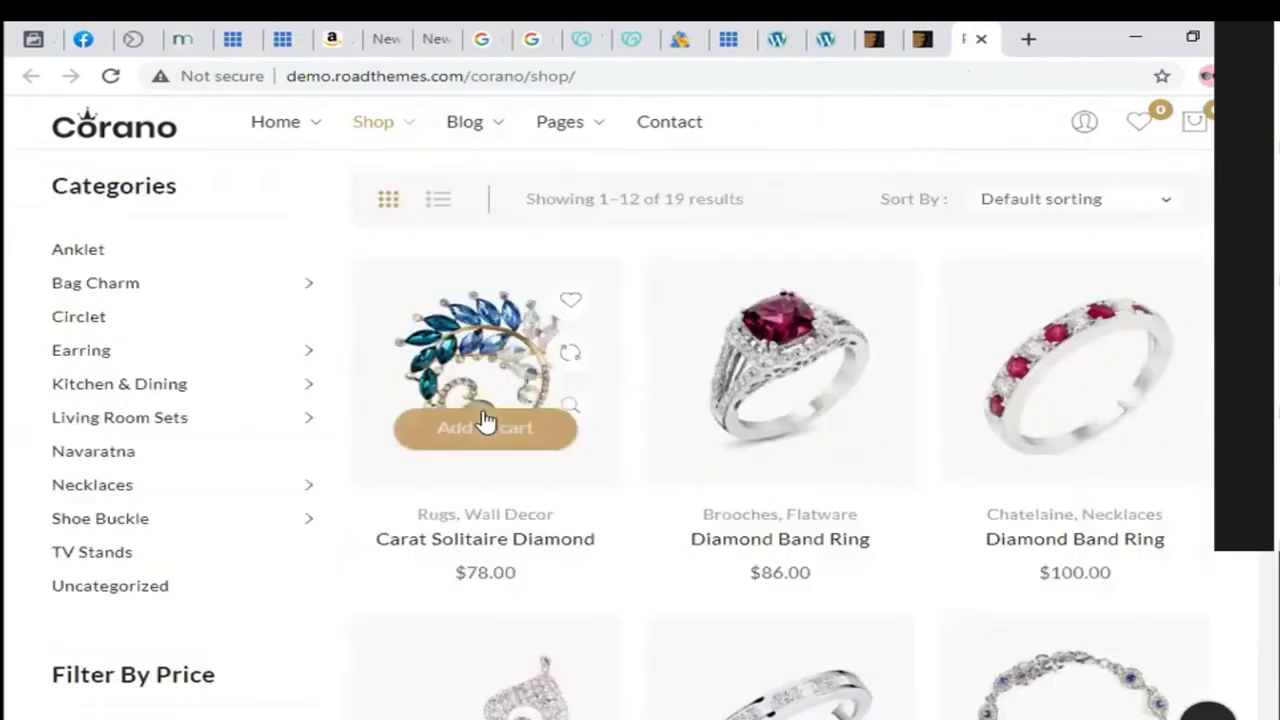
# Step: Open the Carat Solitaire Diamond product page and view the second, third and fourth gallery images
pyautogui.click(478, 537)
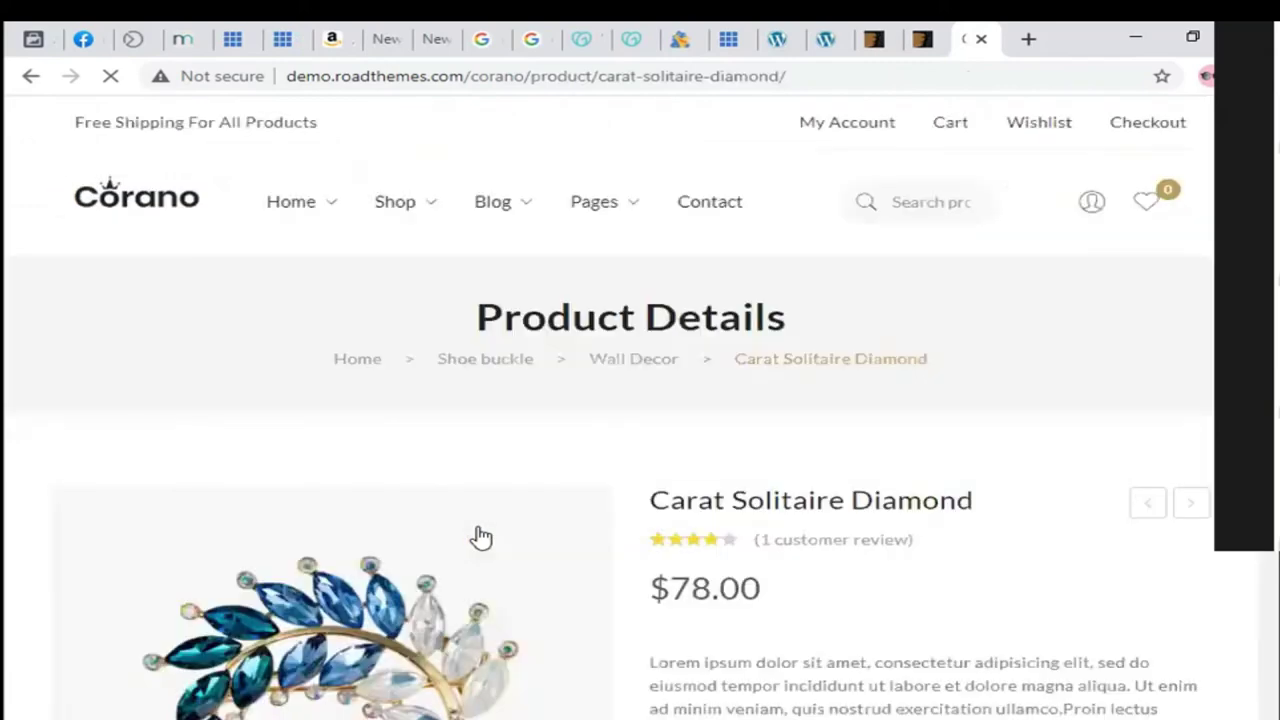
pyautogui.scroll(-2, 490, 505)
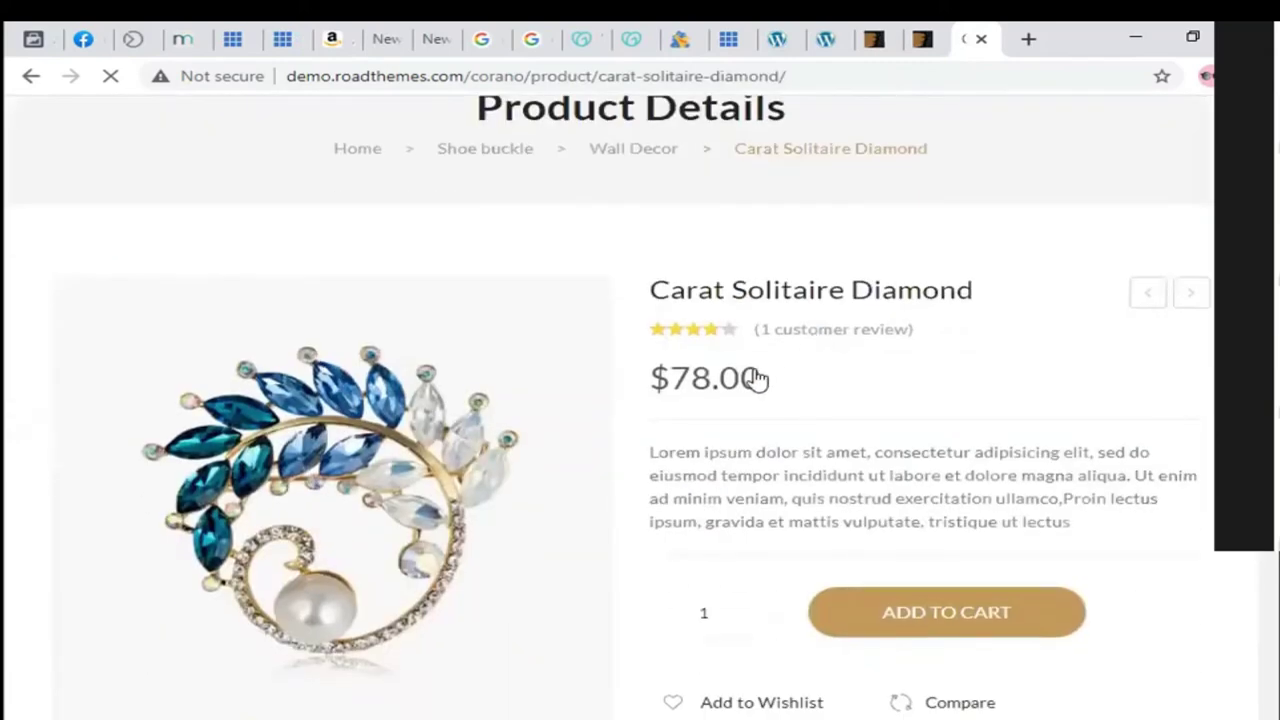
pyautogui.scroll(-4, 814, 360)
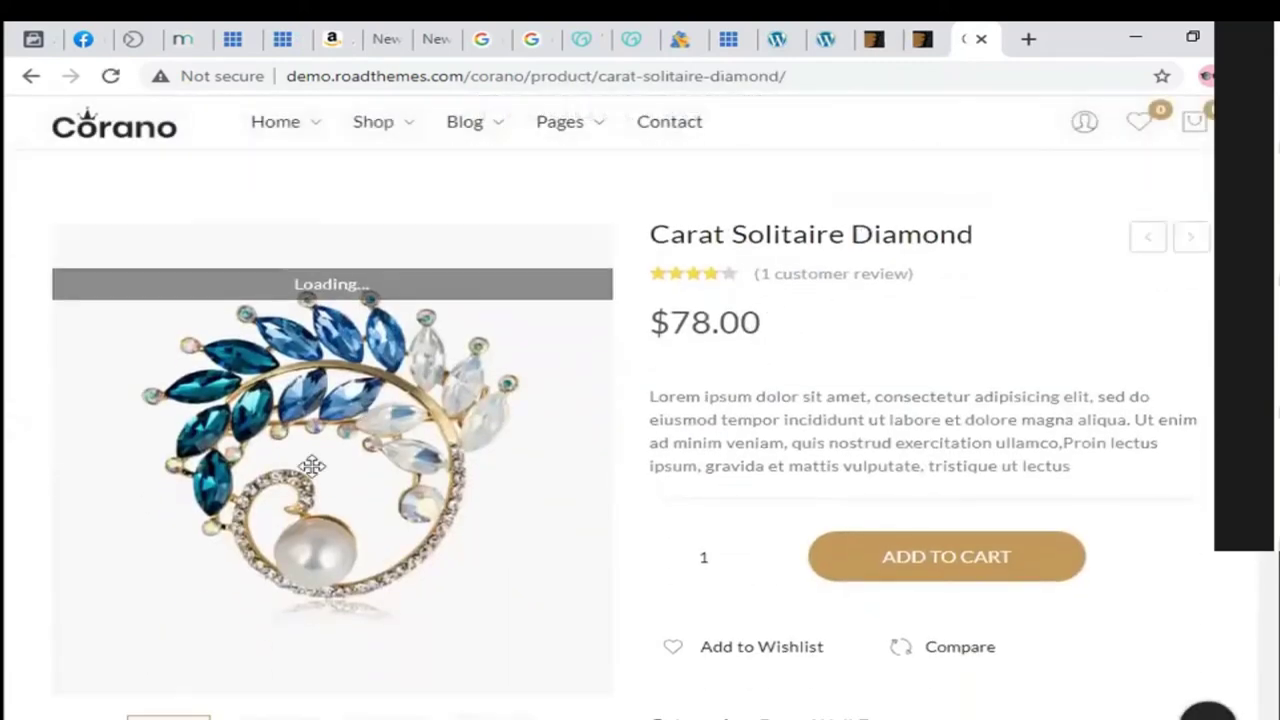
pyautogui.click(295, 600)
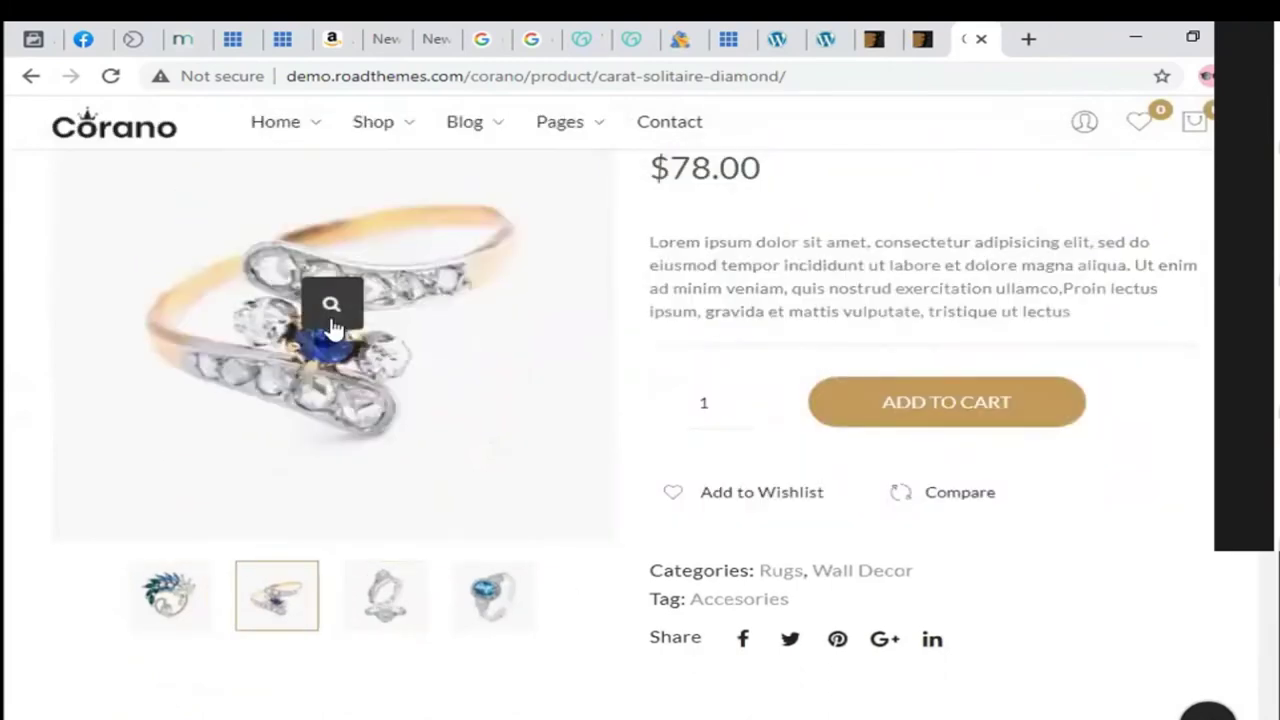
pyautogui.click(398, 593)
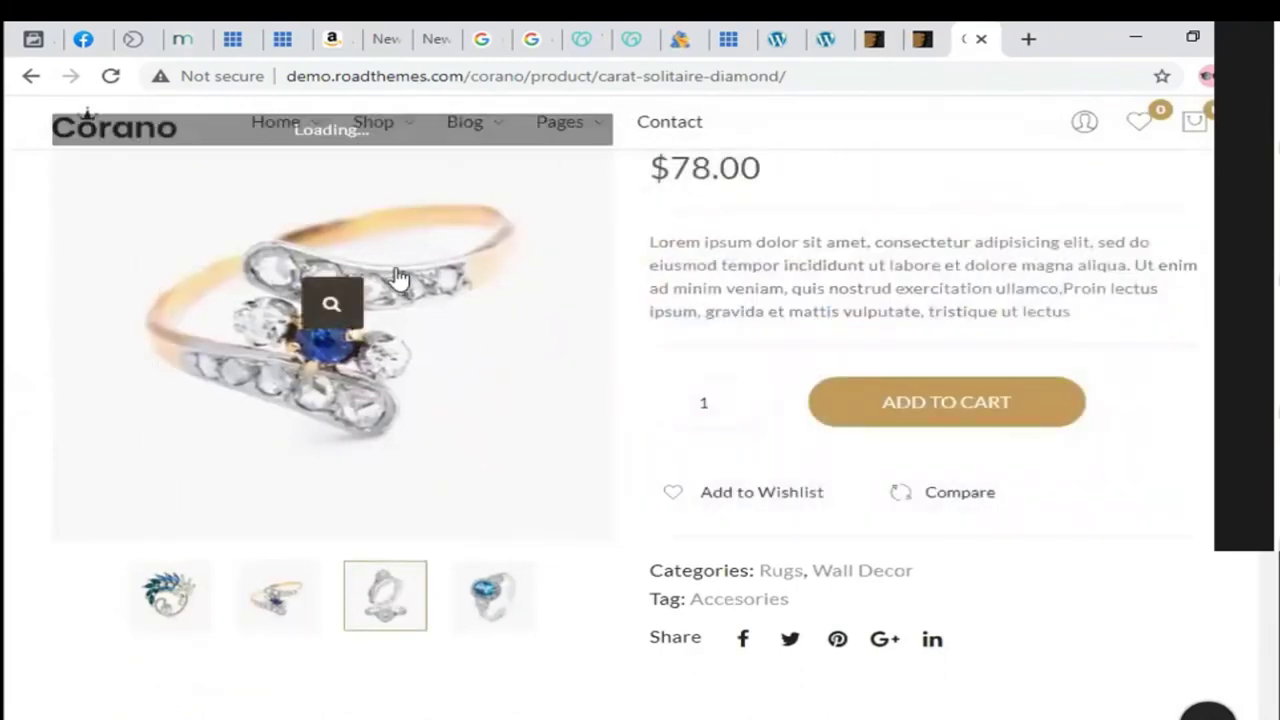
pyautogui.click(488, 595)
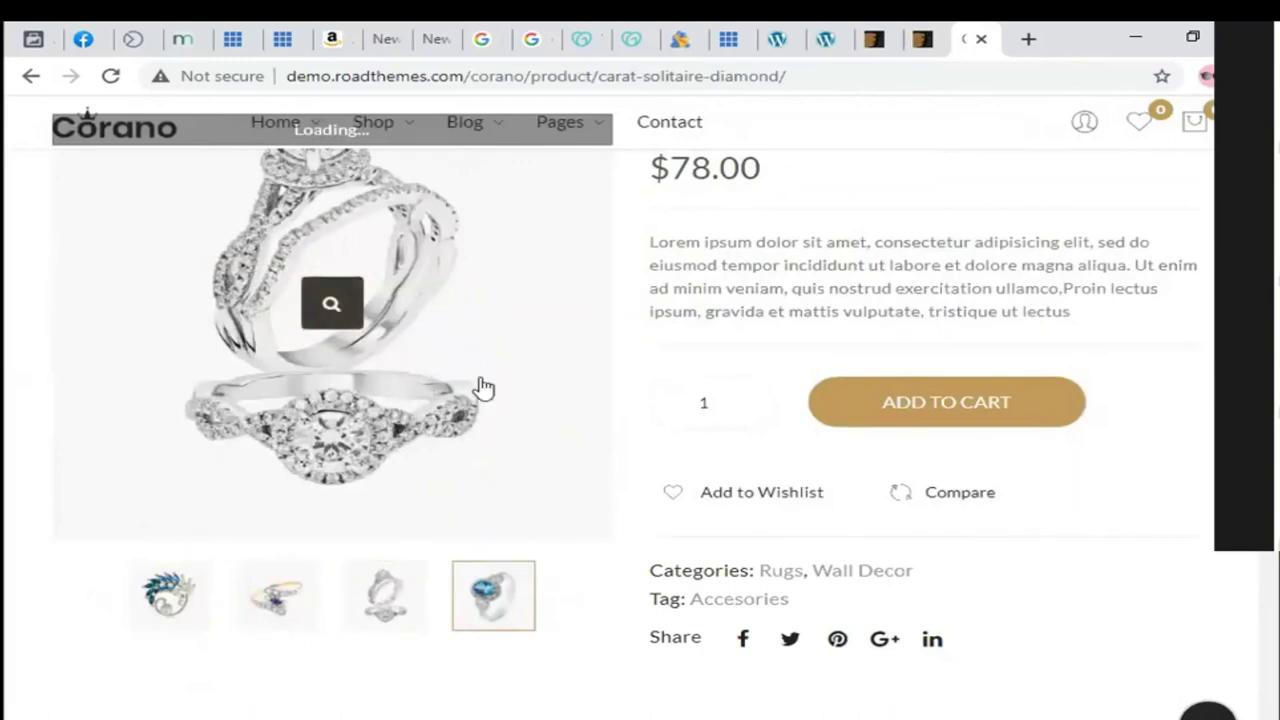
# Step: Examine the rest of the product page, including the share links, description, related products and footer
pyautogui.scroll(-2, 775, 545)
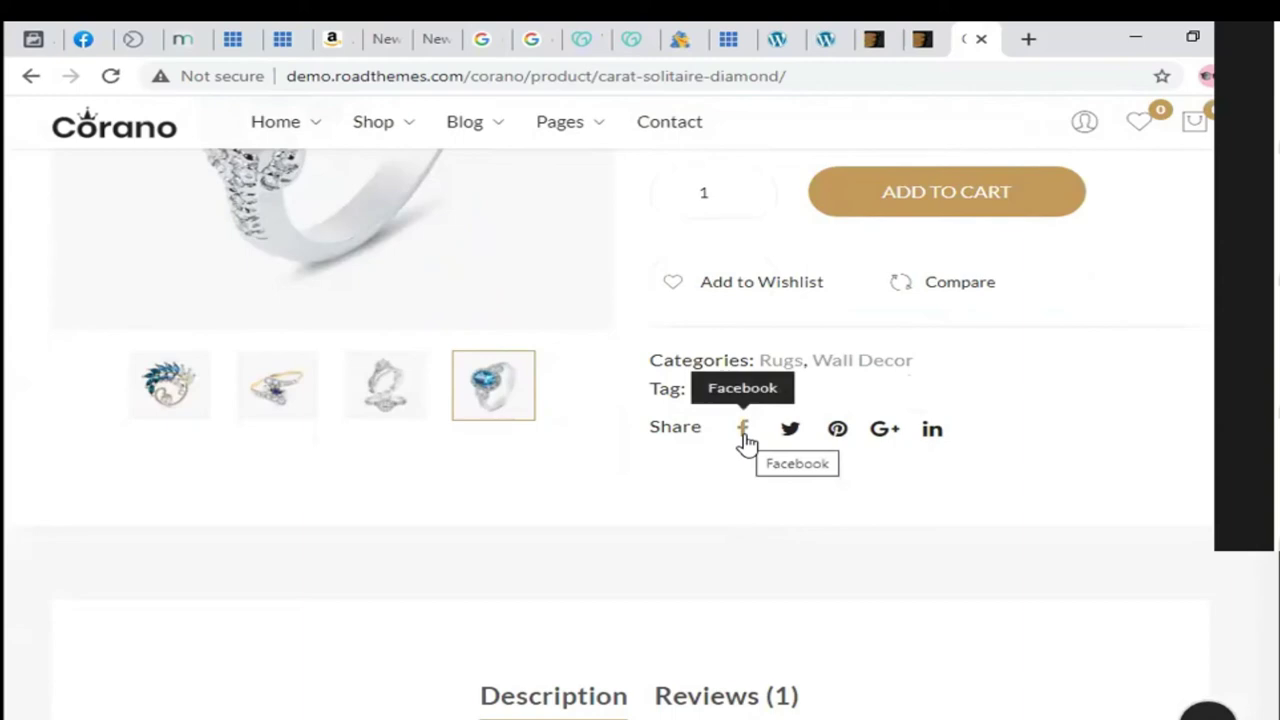
pyautogui.scroll(-4, 571, 600)
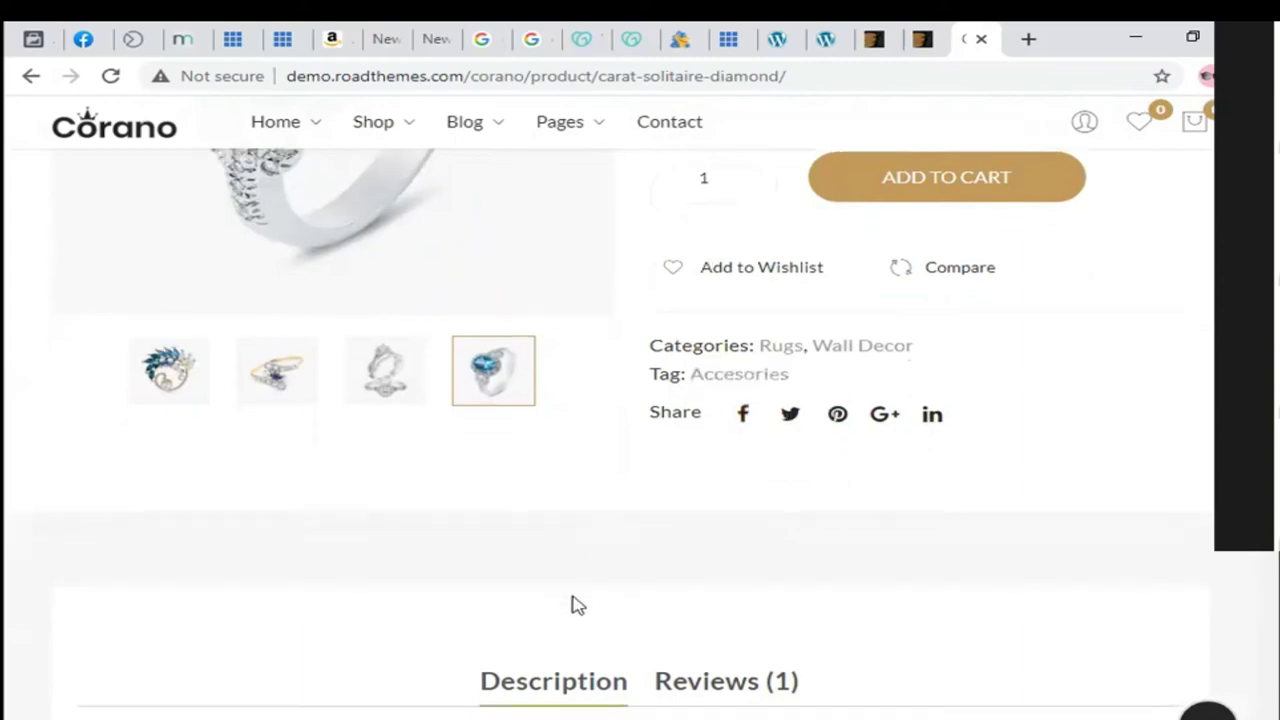
pyautogui.scroll(4, 575, 578)
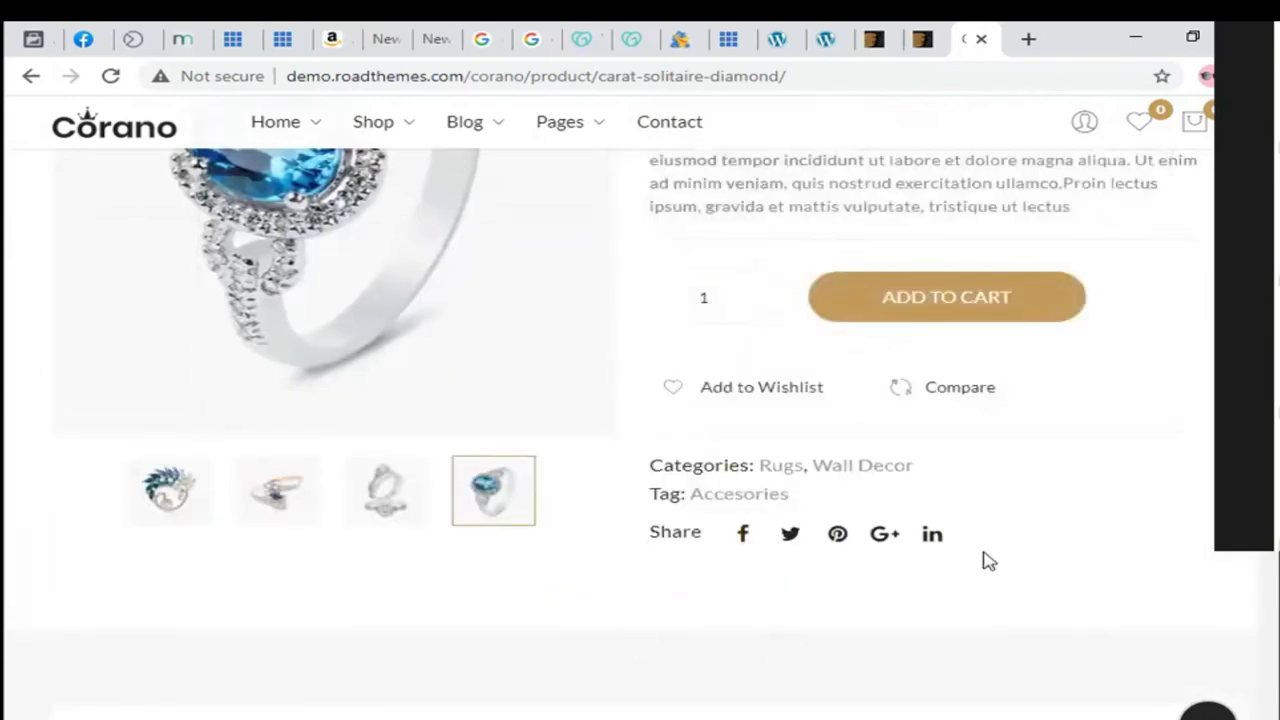
pyautogui.scroll(-8, 990, 562)
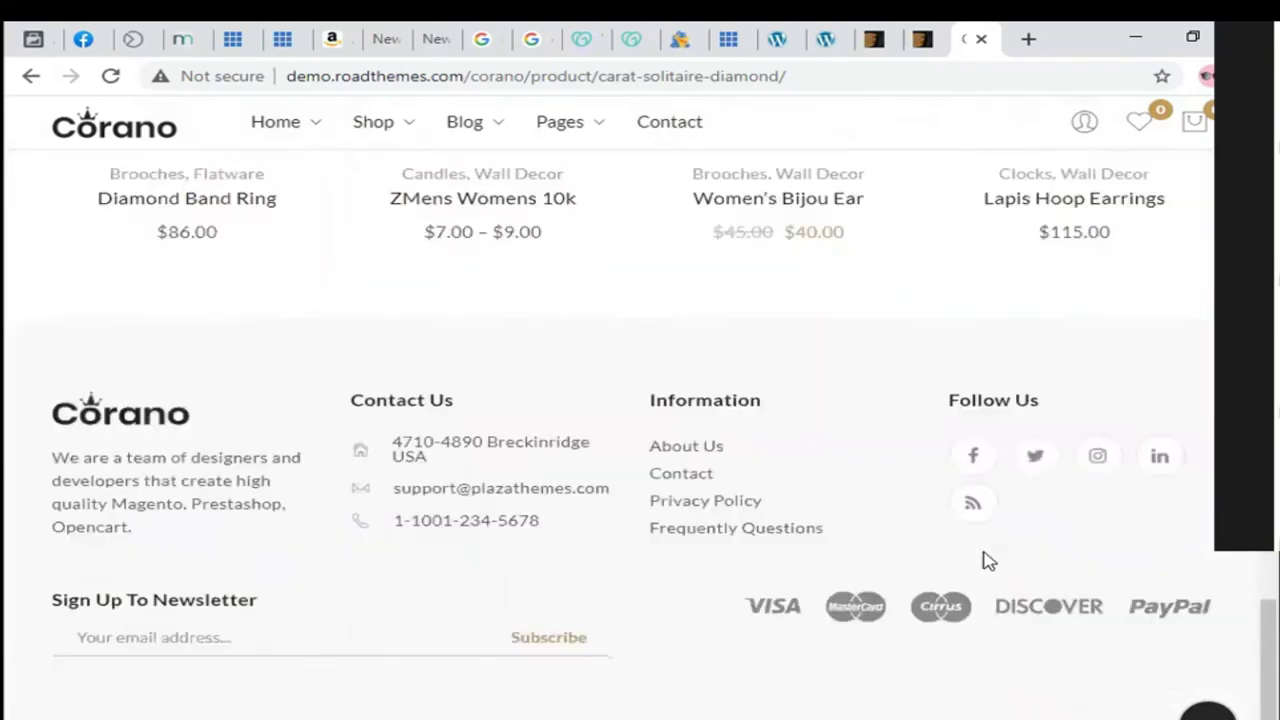
pyautogui.scroll(3, 988, 558)
pyautogui.scroll(5, 988, 560)
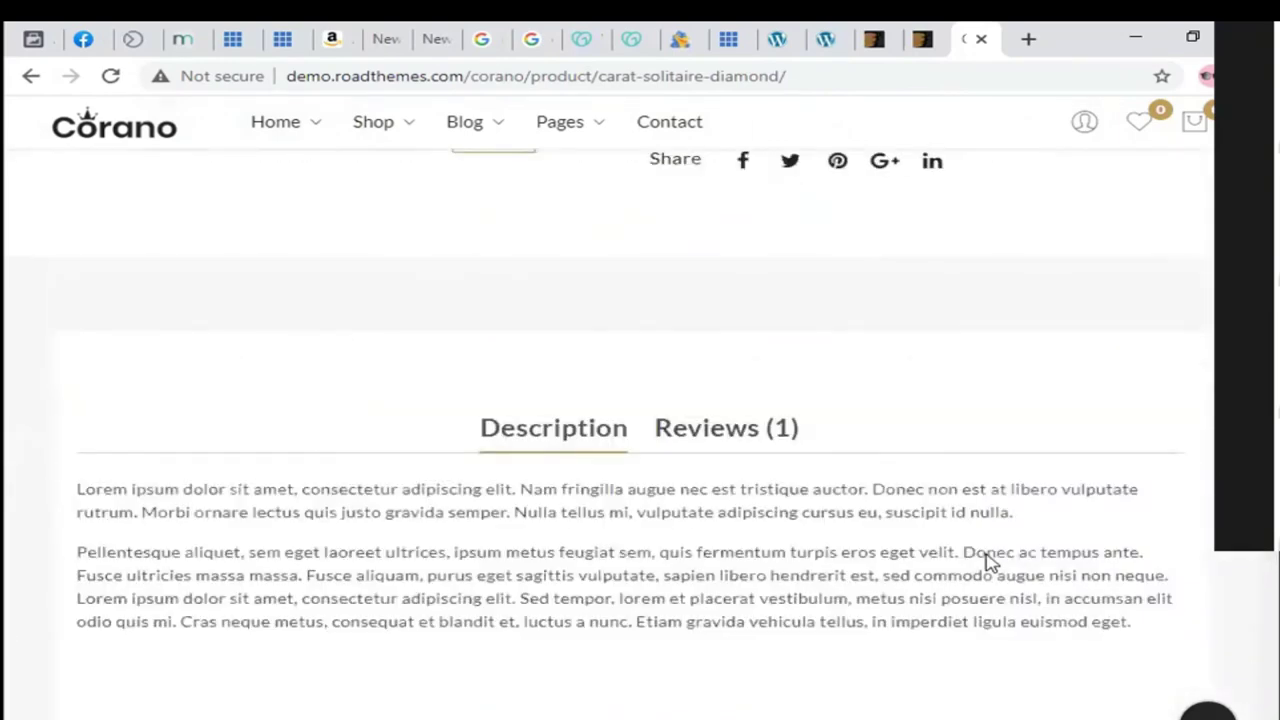
pyautogui.scroll(6, 988, 562)
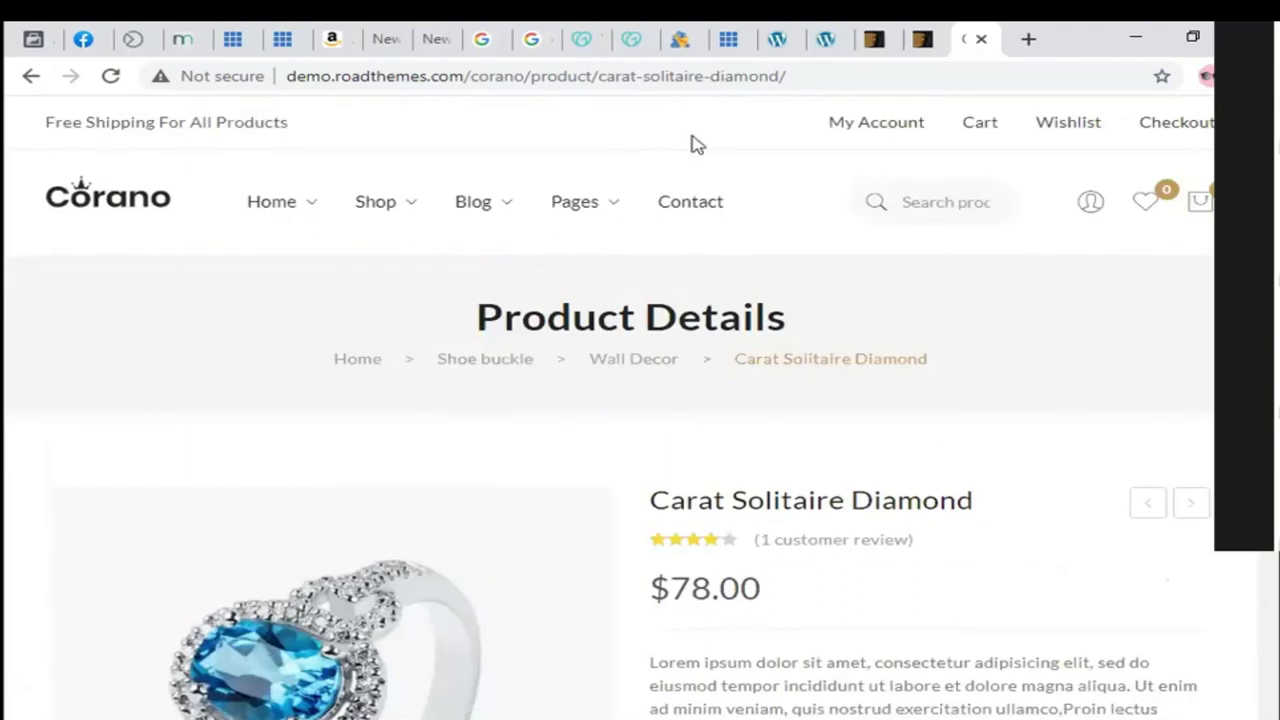
pyautogui.scroll(-5, 680, 144)
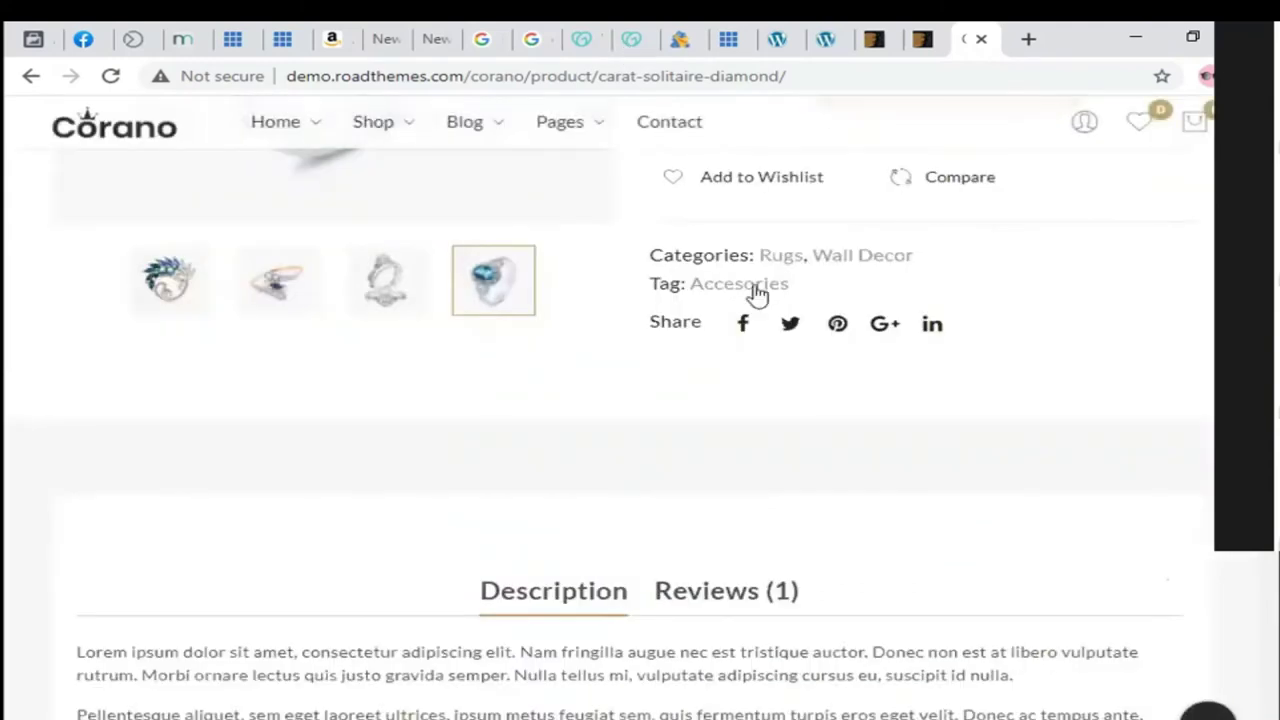
pyautogui.scroll(4, 757, 293)
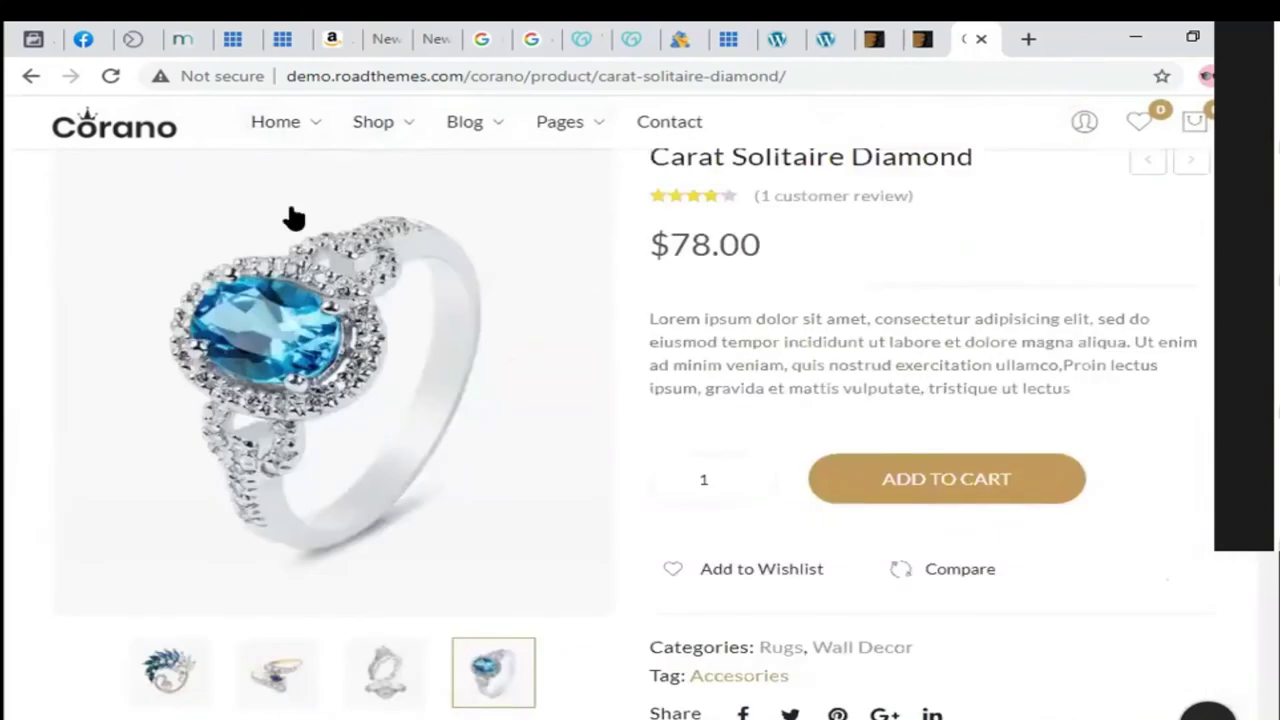
pyautogui.scroll(3, 293, 218)
pyautogui.click(330, 298)
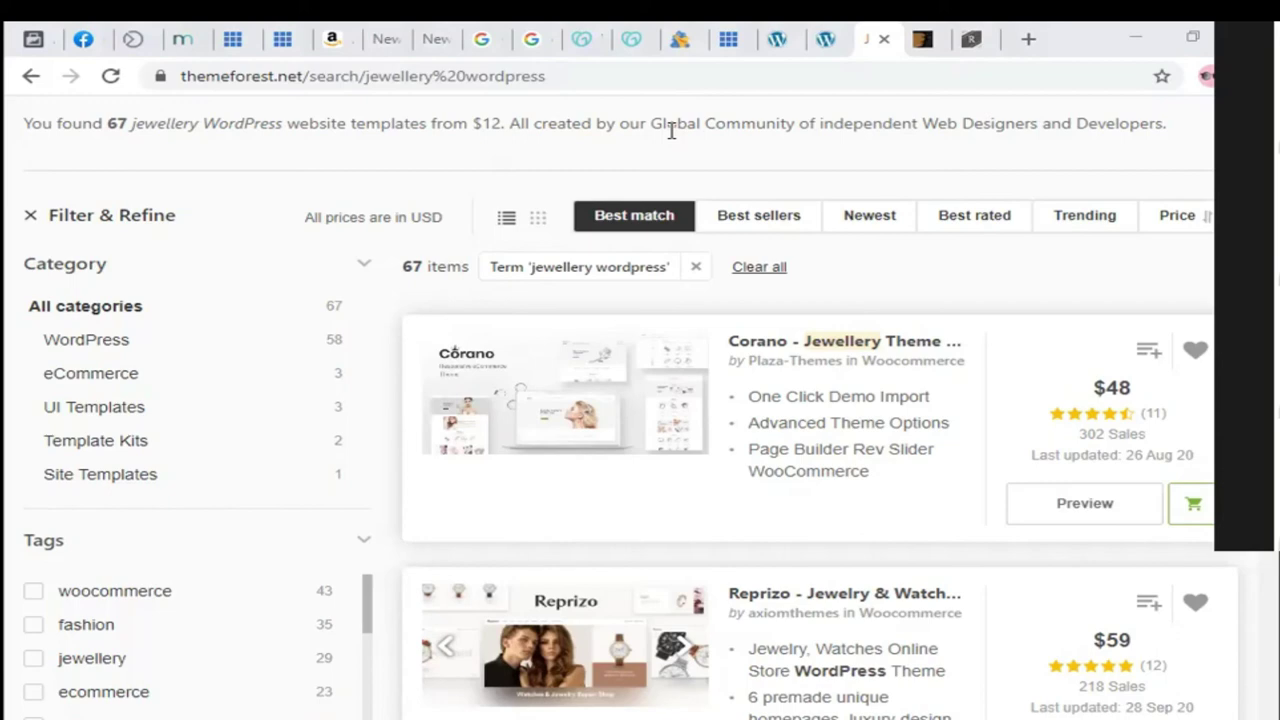
# Step: Return to the Make Lance WordPress admin themes page and look over the installed themes
pyautogui.hotkey('ctrl', 'shift', 'Tab')
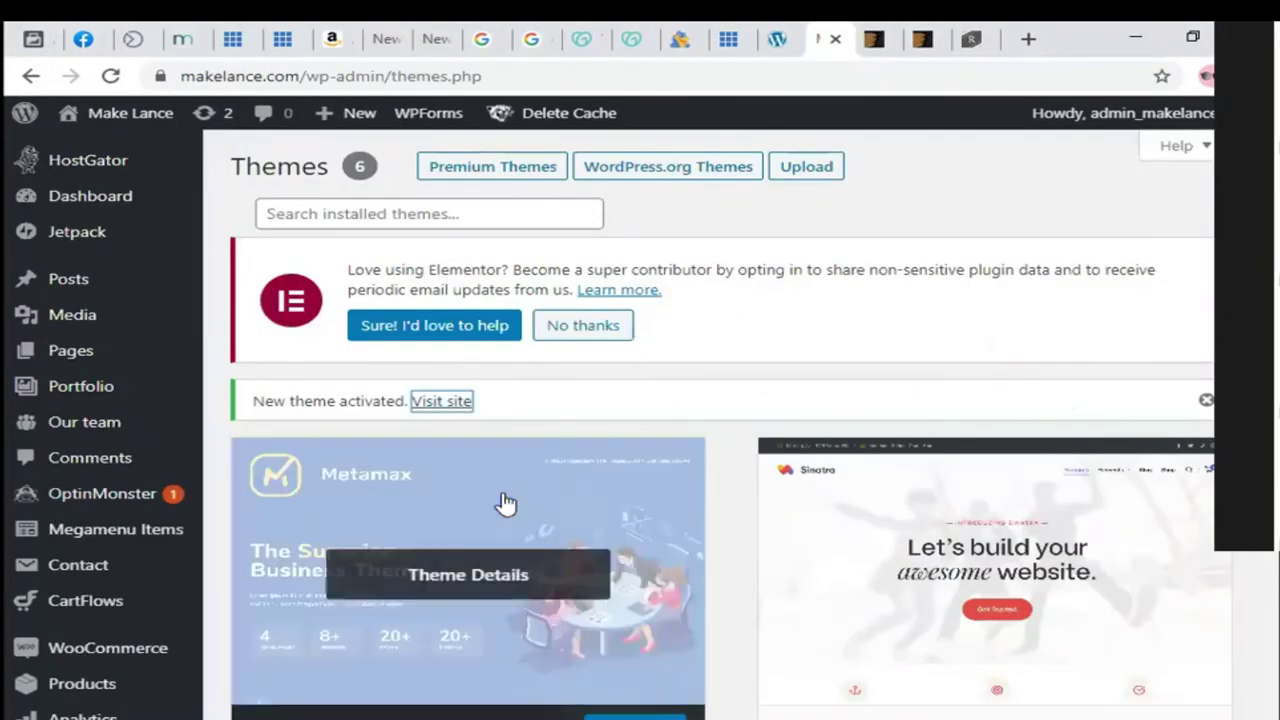
pyautogui.scroll(-3, 503, 489)
pyautogui.scroll(1, 506, 485)
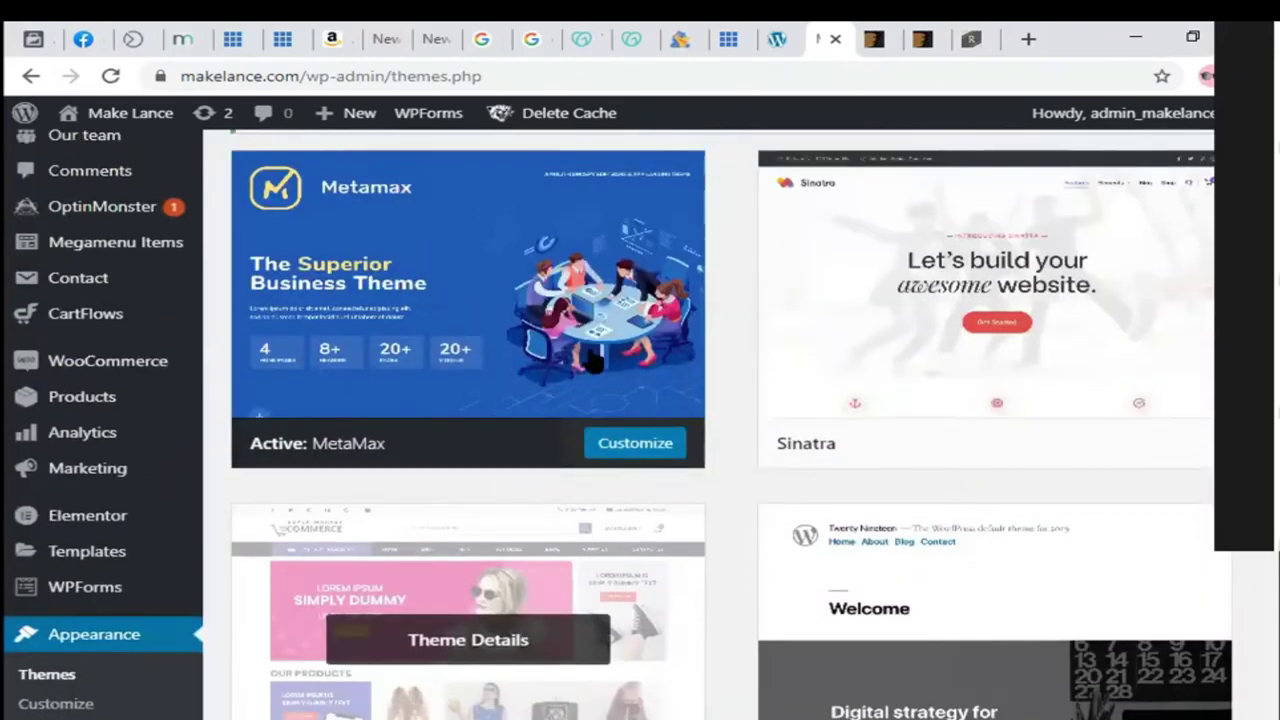
# Step: Open the theme upload form from the installed themes page
pyautogui.scroll(3, 593, 362)
pyautogui.click(806, 167)
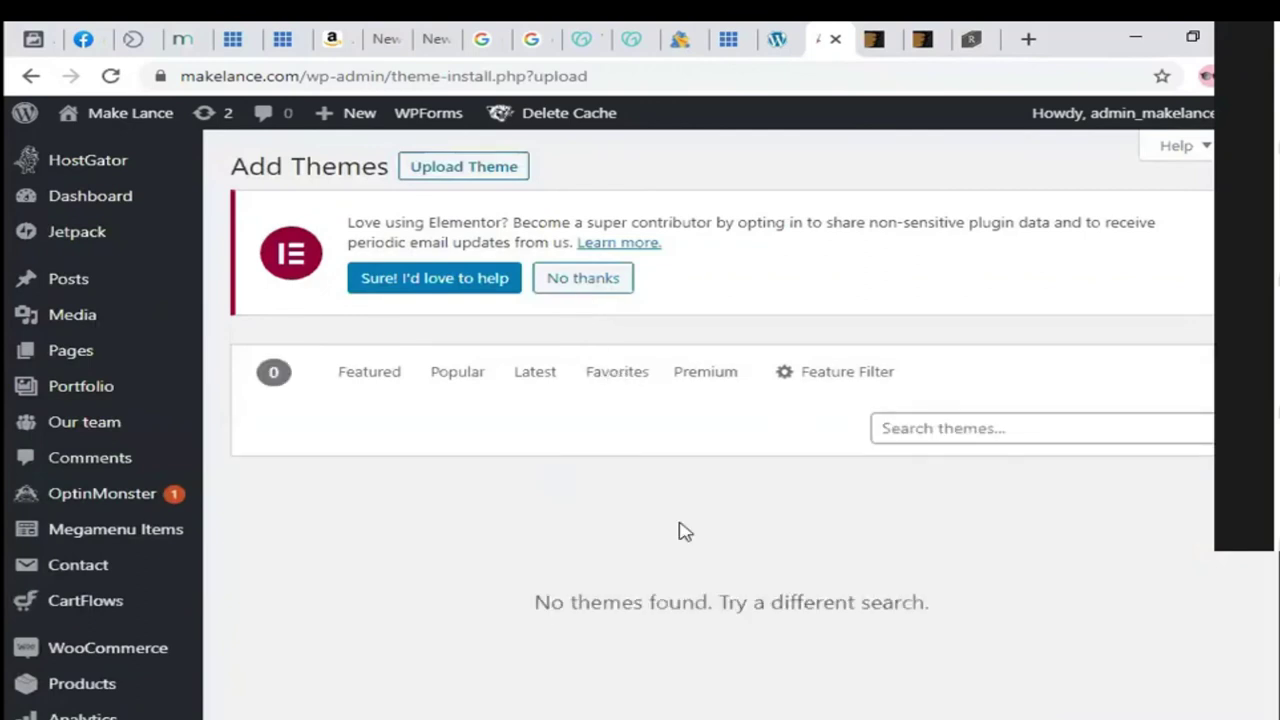
pyautogui.click(472, 174)
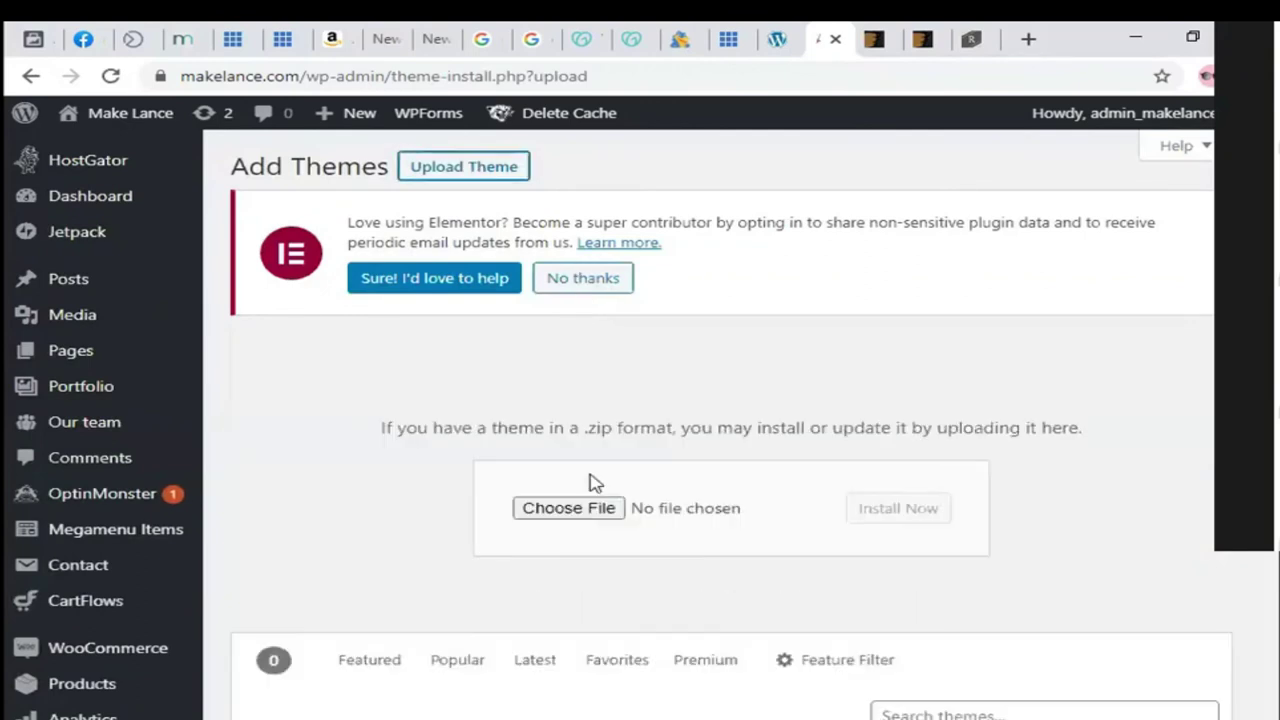
# Step: Choose the edumall-child (1) archive from the Downloads folder and install it as a theme
pyautogui.click(600, 508)
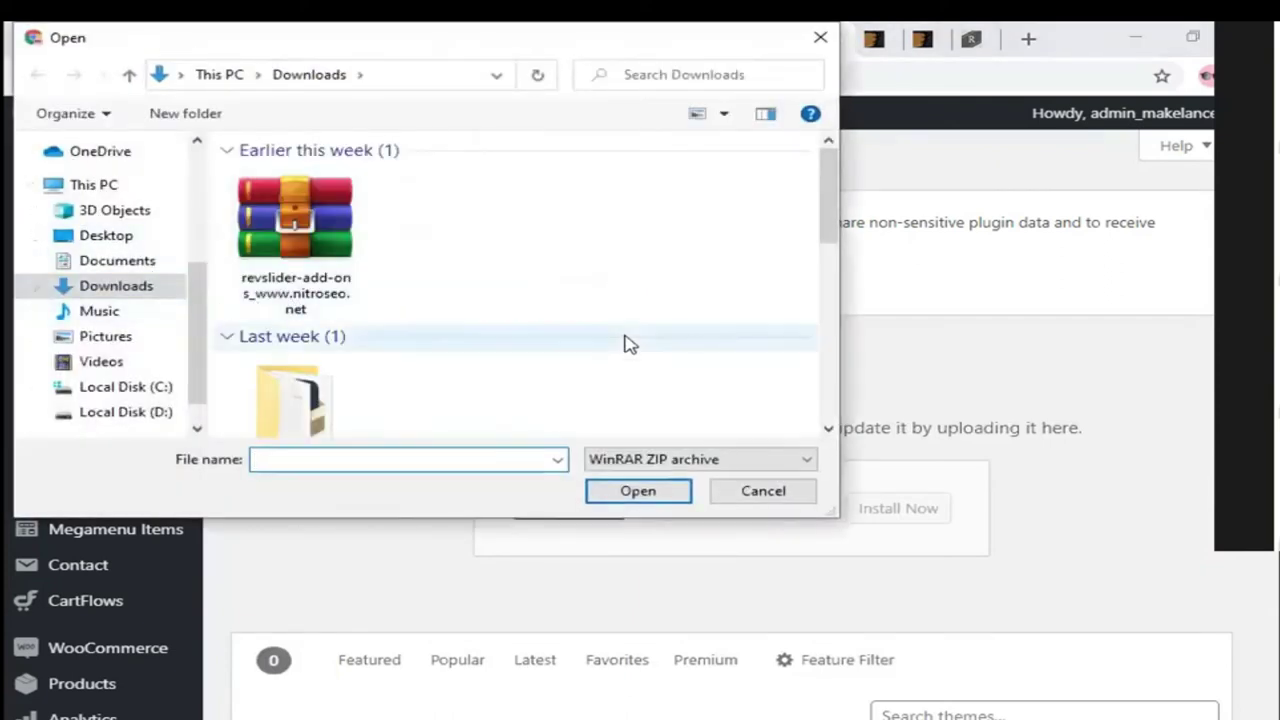
pyautogui.scroll(-6, 630, 344)
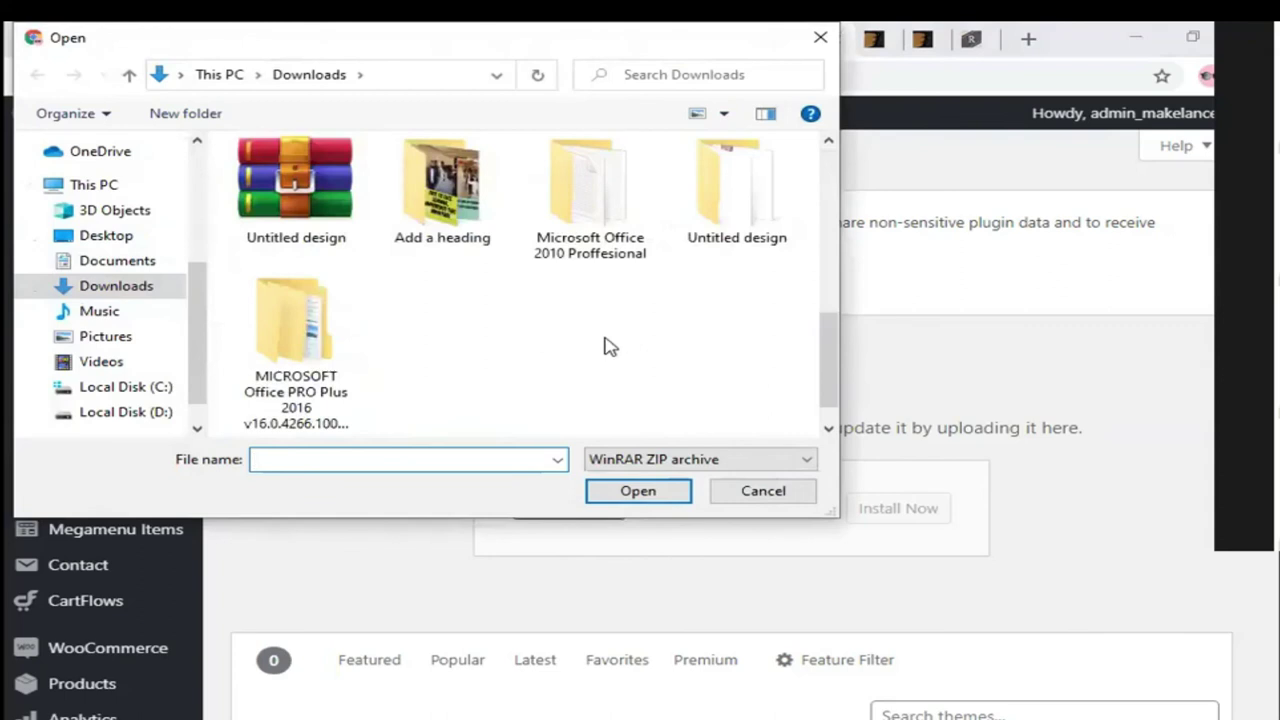
pyautogui.scroll(-3, 603, 346)
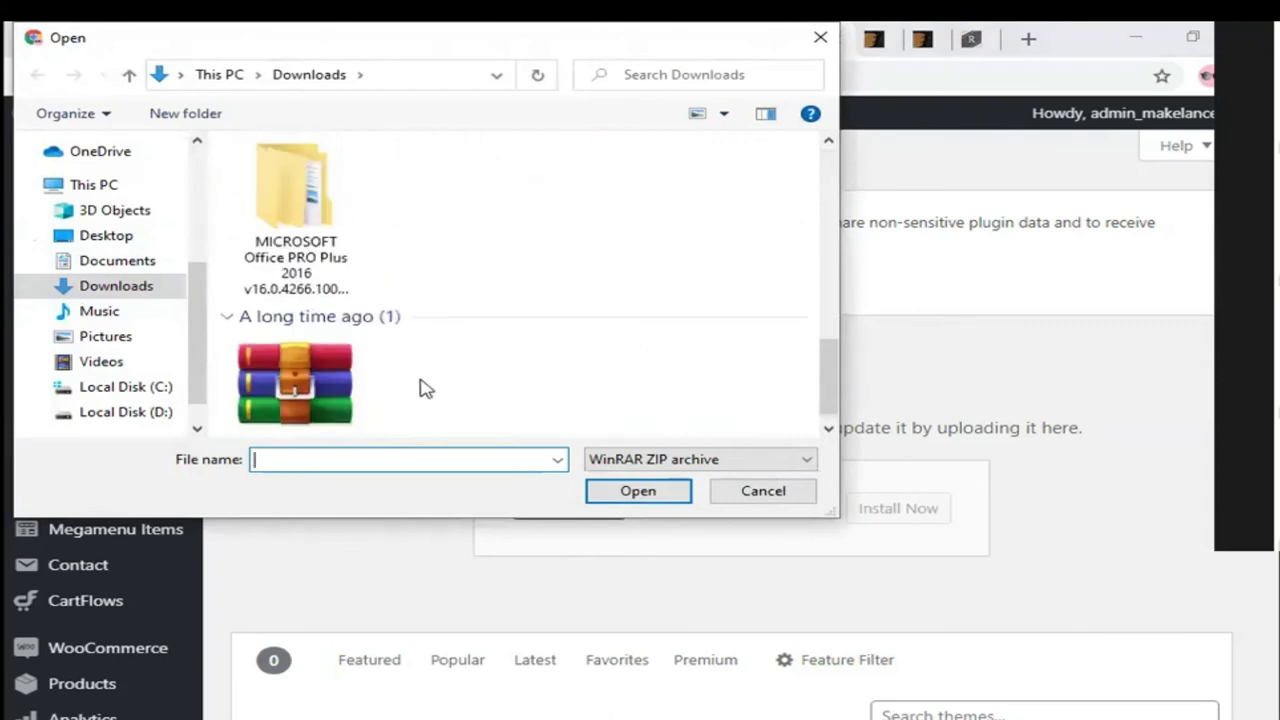
pyautogui.scroll(3, 440, 292)
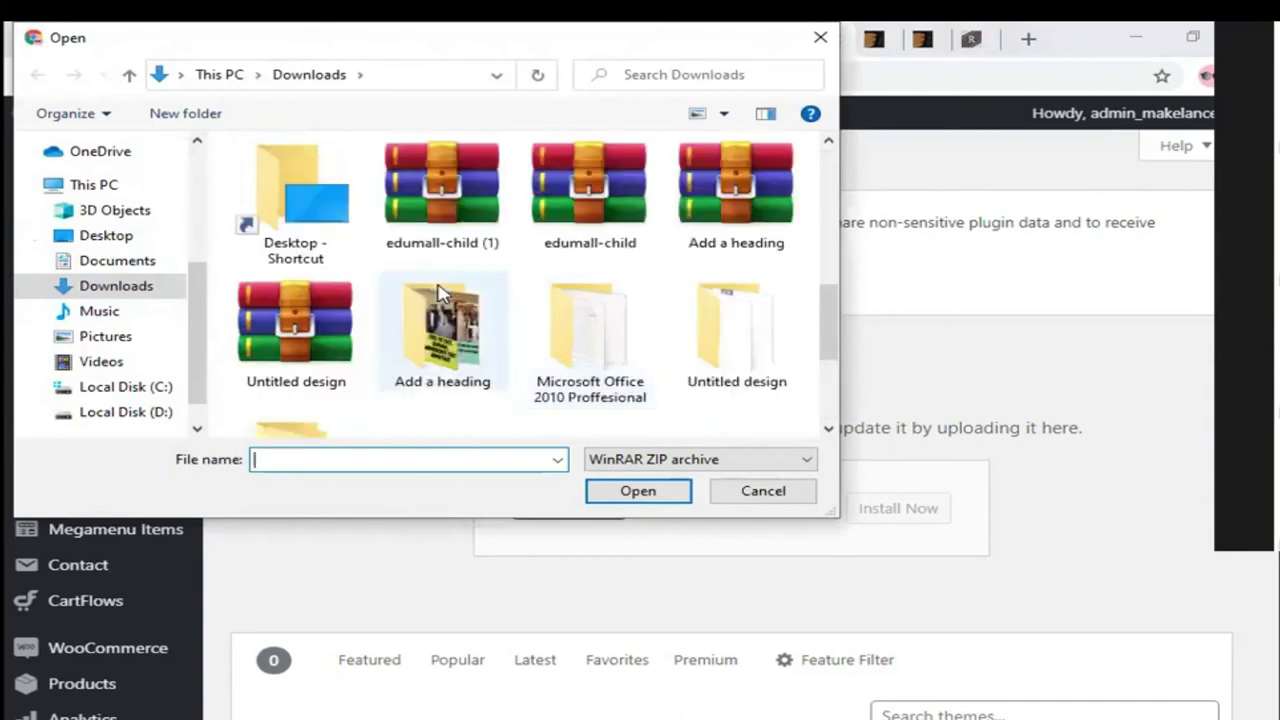
pyautogui.click(442, 190)
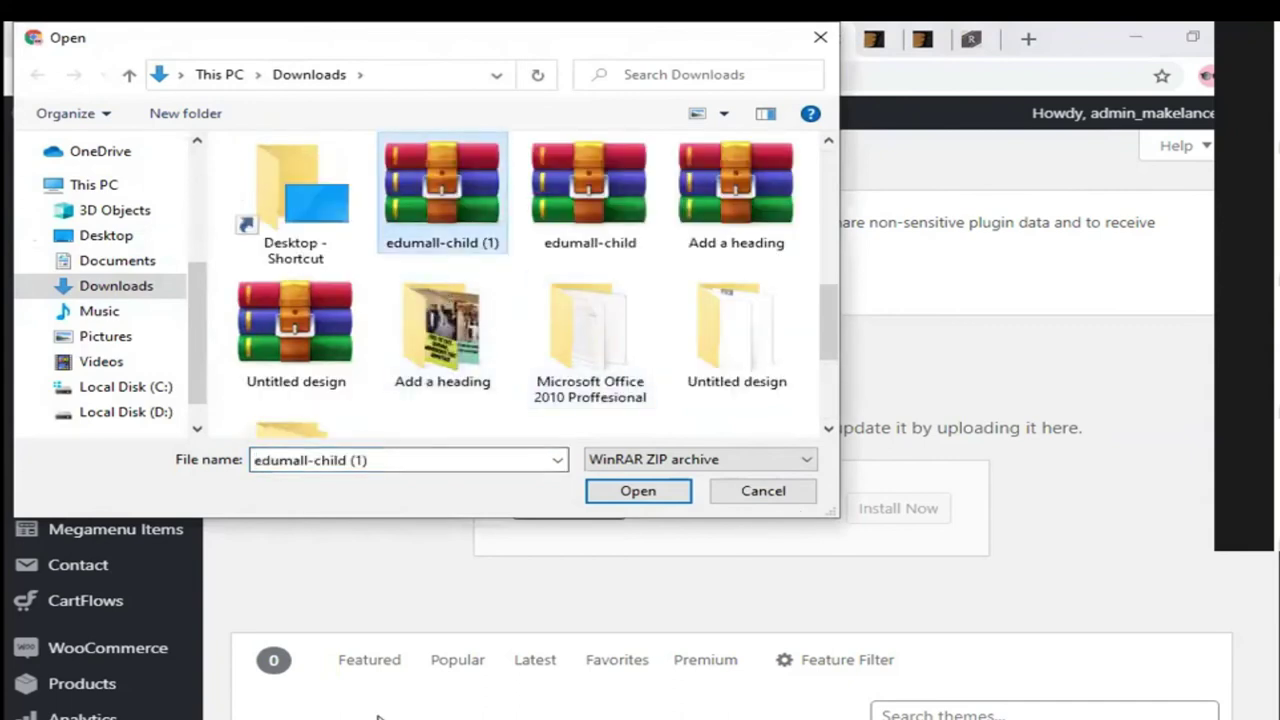
pyautogui.press('Return')
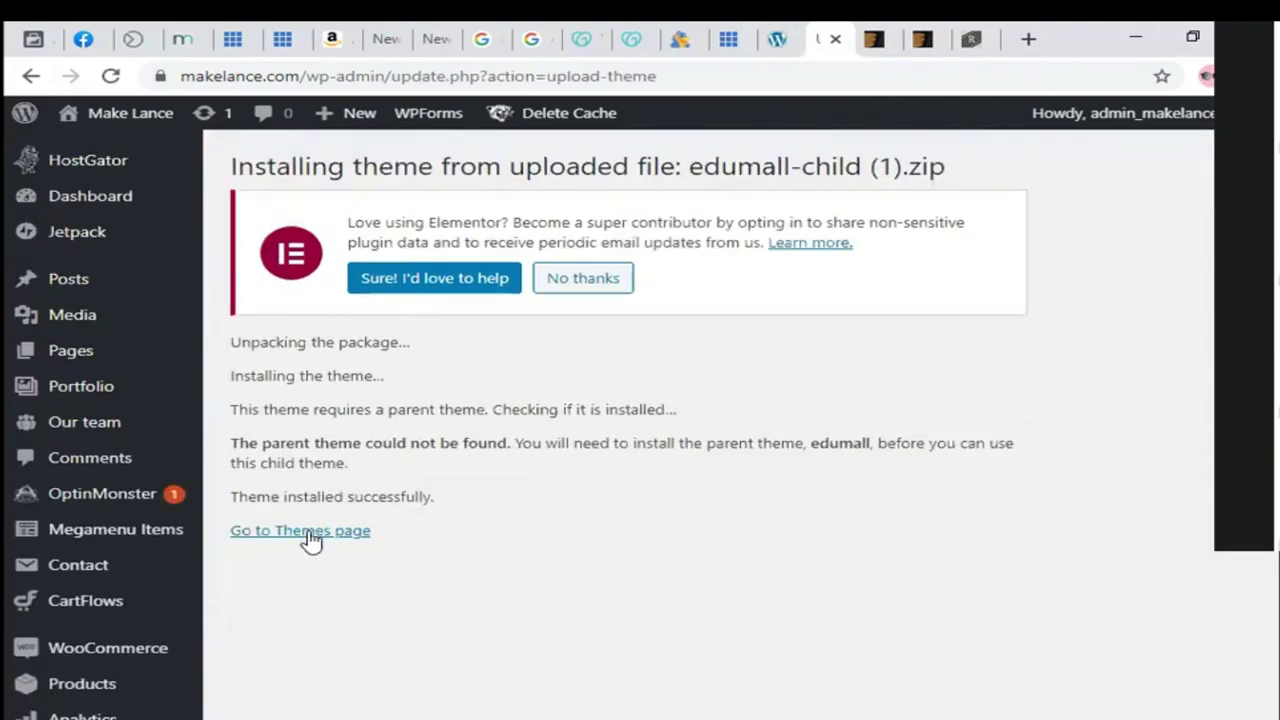
# Step: Return to the Themes page and look over the installed themes and the Broken Themes section
pyautogui.click(311, 533)
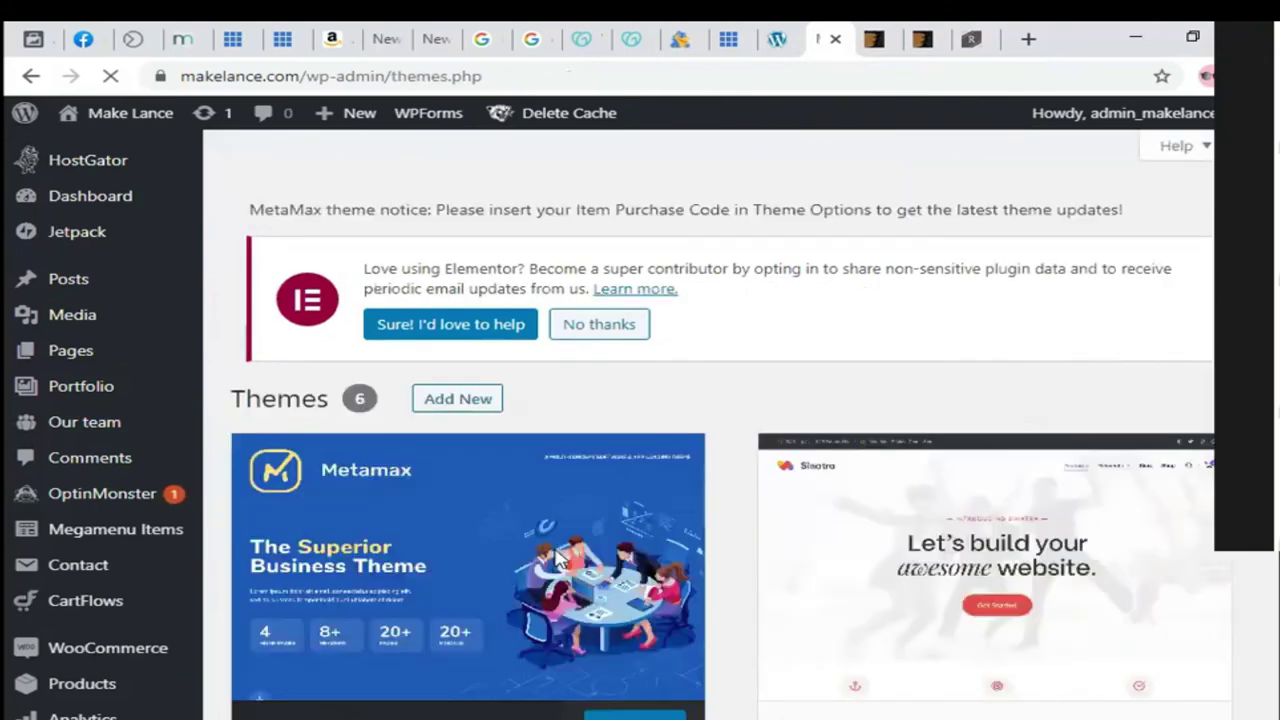
pyautogui.scroll(-4, 545, 582)
pyautogui.scroll(-7, 545, 582)
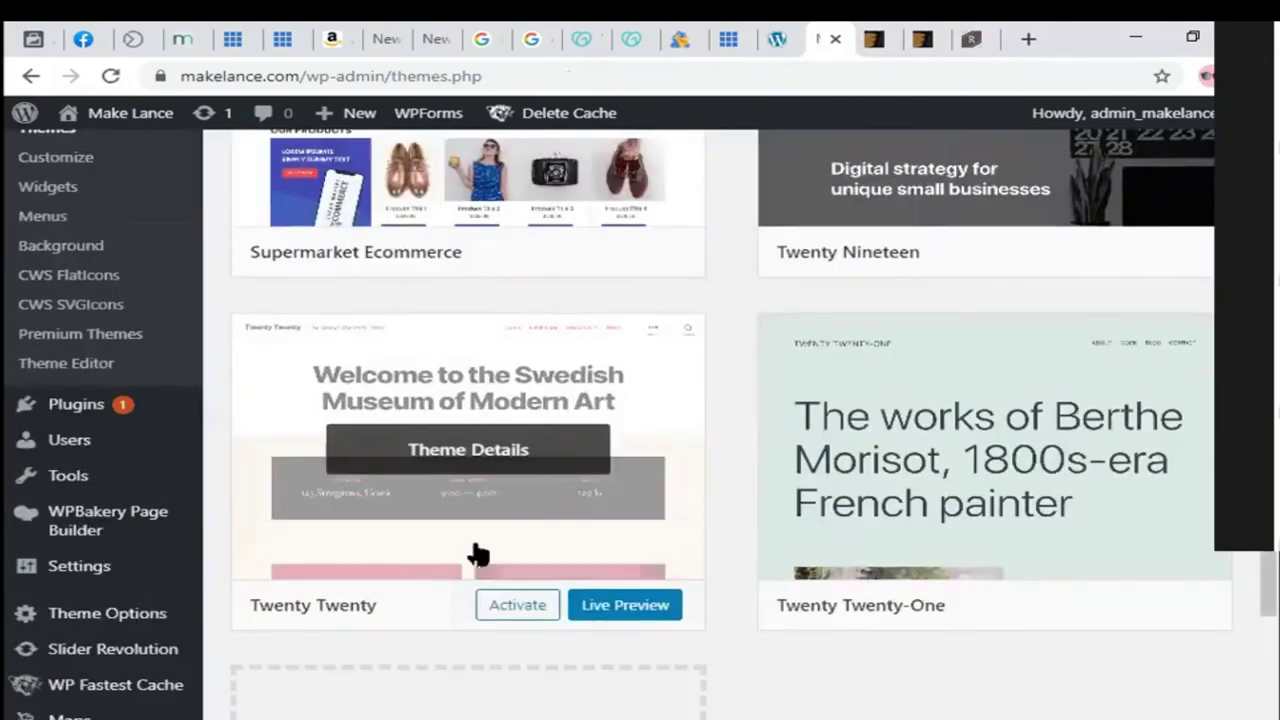
pyautogui.scroll(-3, 477, 556)
pyautogui.scroll(5, 478, 555)
pyautogui.scroll(-8, 478, 555)
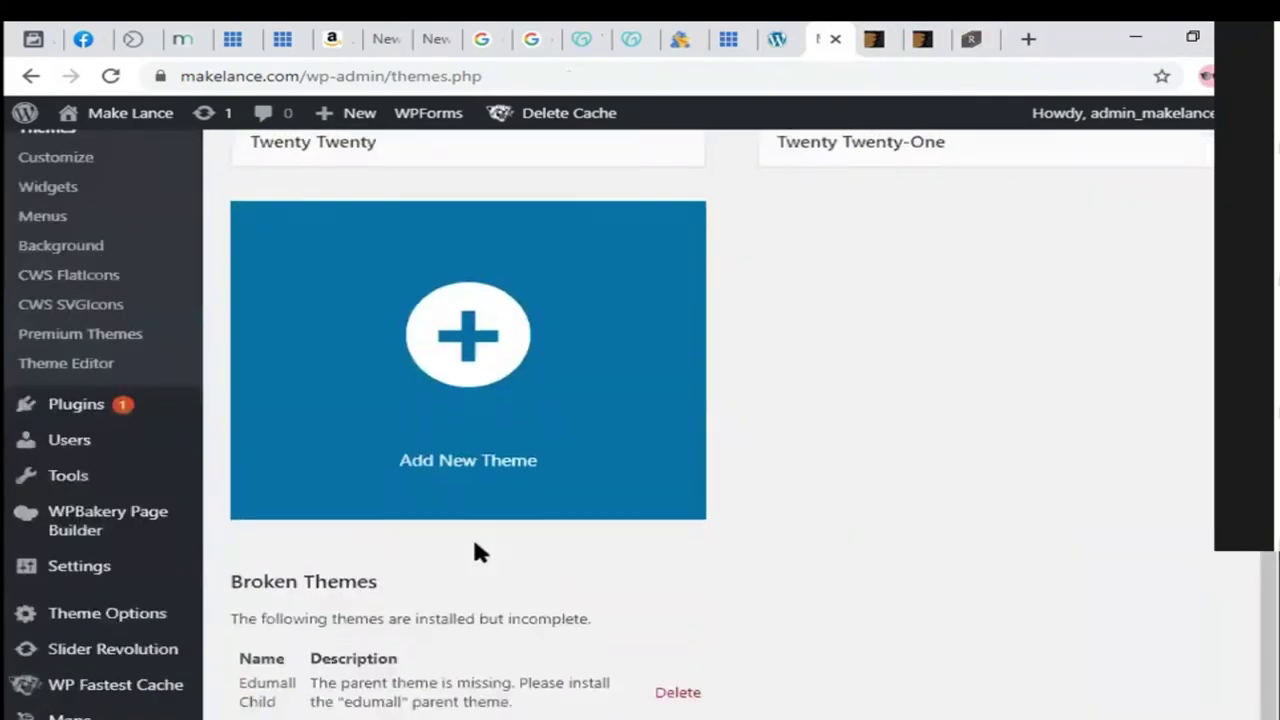
pyautogui.scroll(8, 478, 555)
pyautogui.scroll(4, 478, 555)
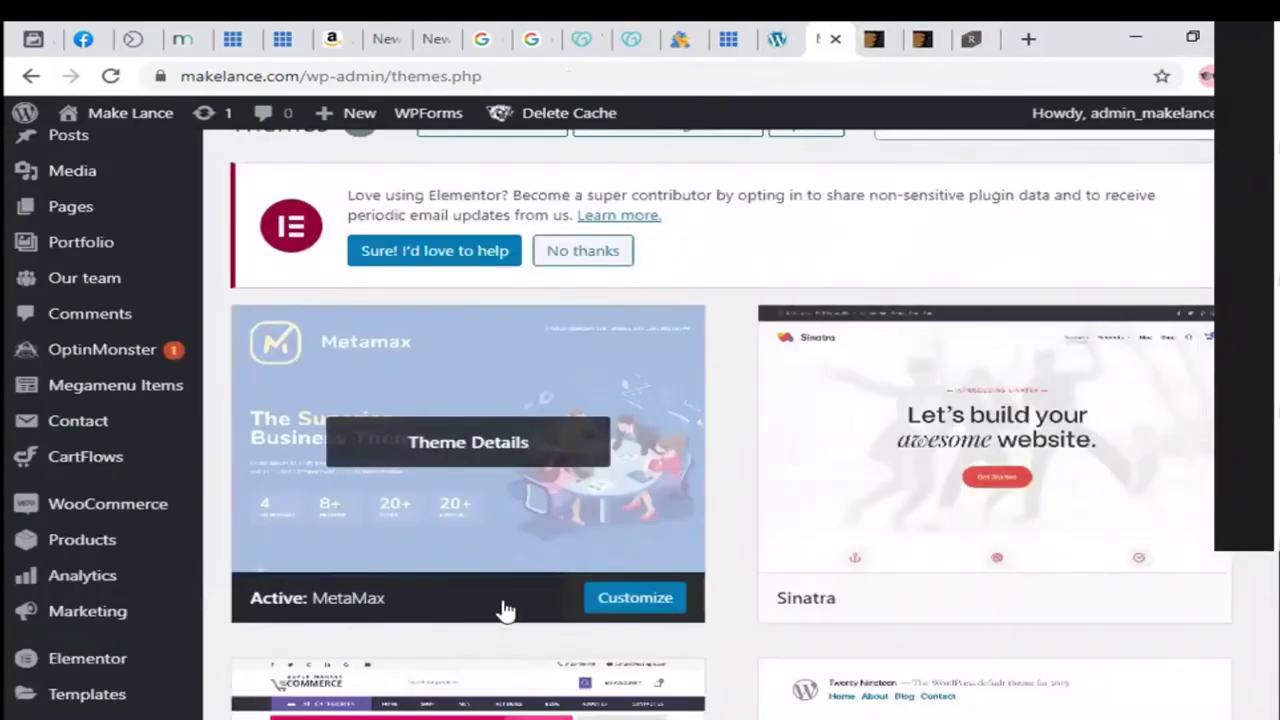
pyautogui.scroll(-2, 503, 609)
pyautogui.scroll(3, 838, 397)
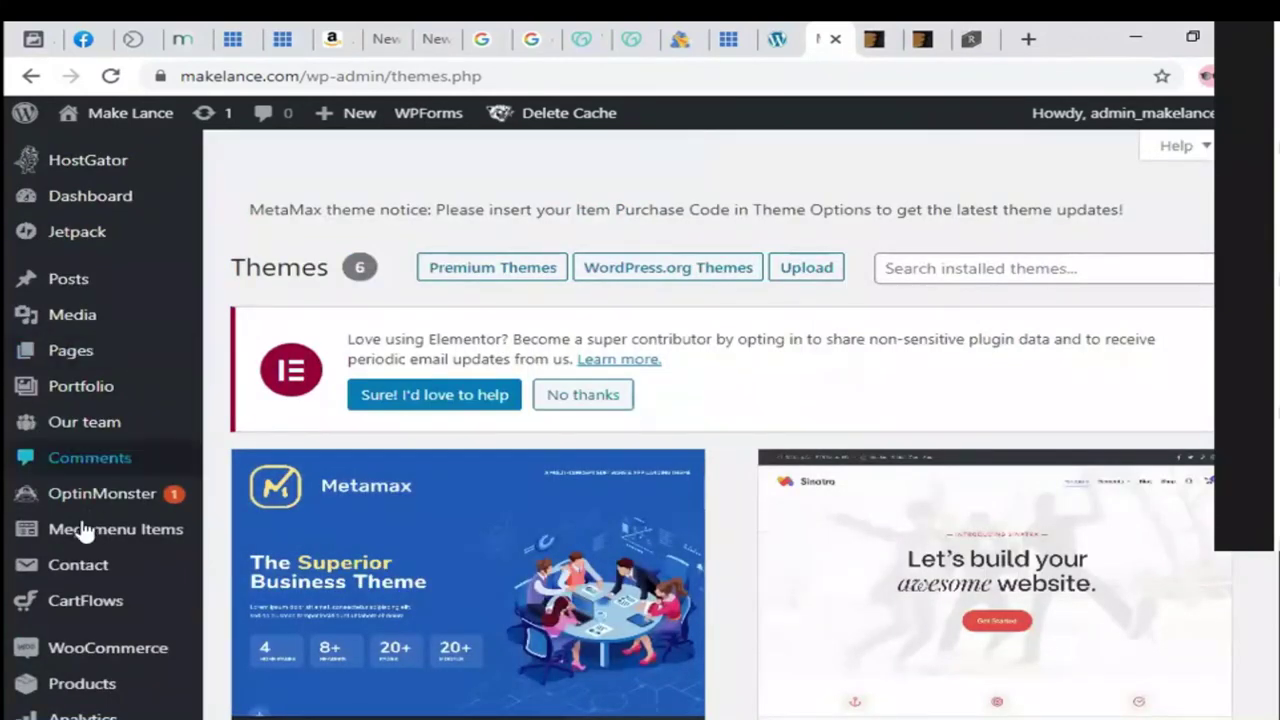
# Step: Look through the admin menu entries and open the MetaMax Theme Options
pyautogui.scroll(-3, 85, 575)
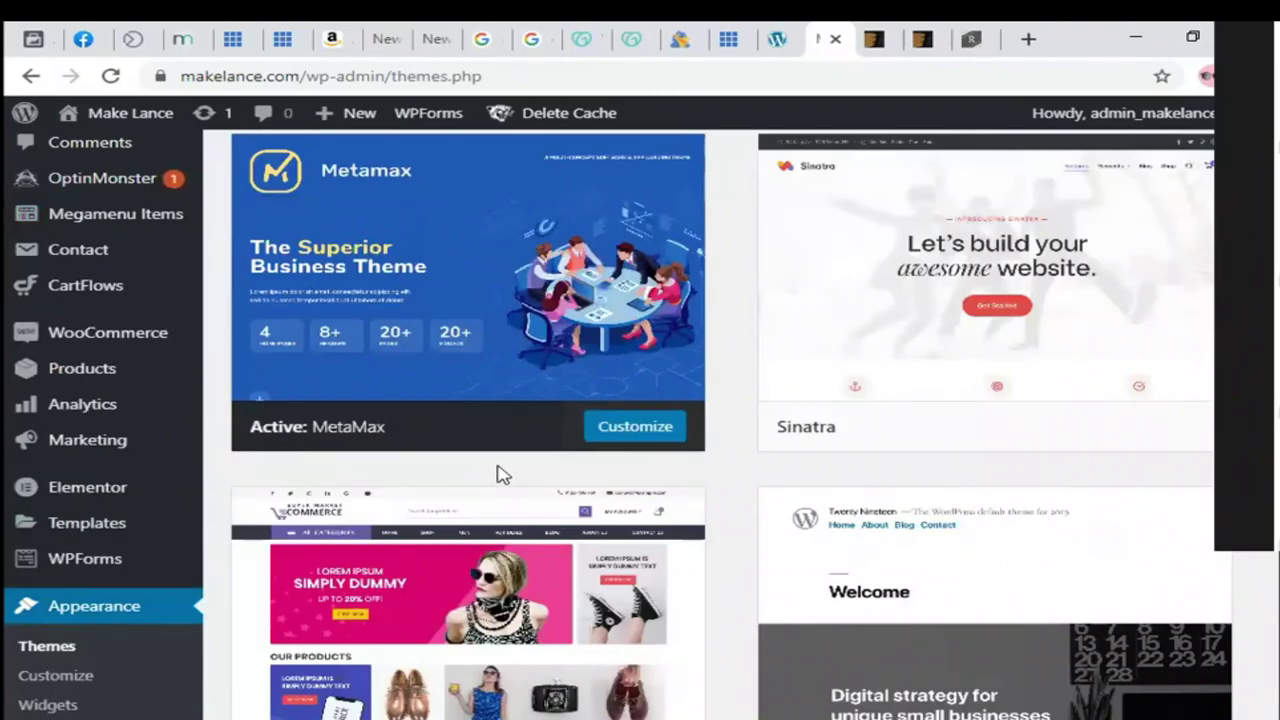
pyautogui.moveTo(443, 322)
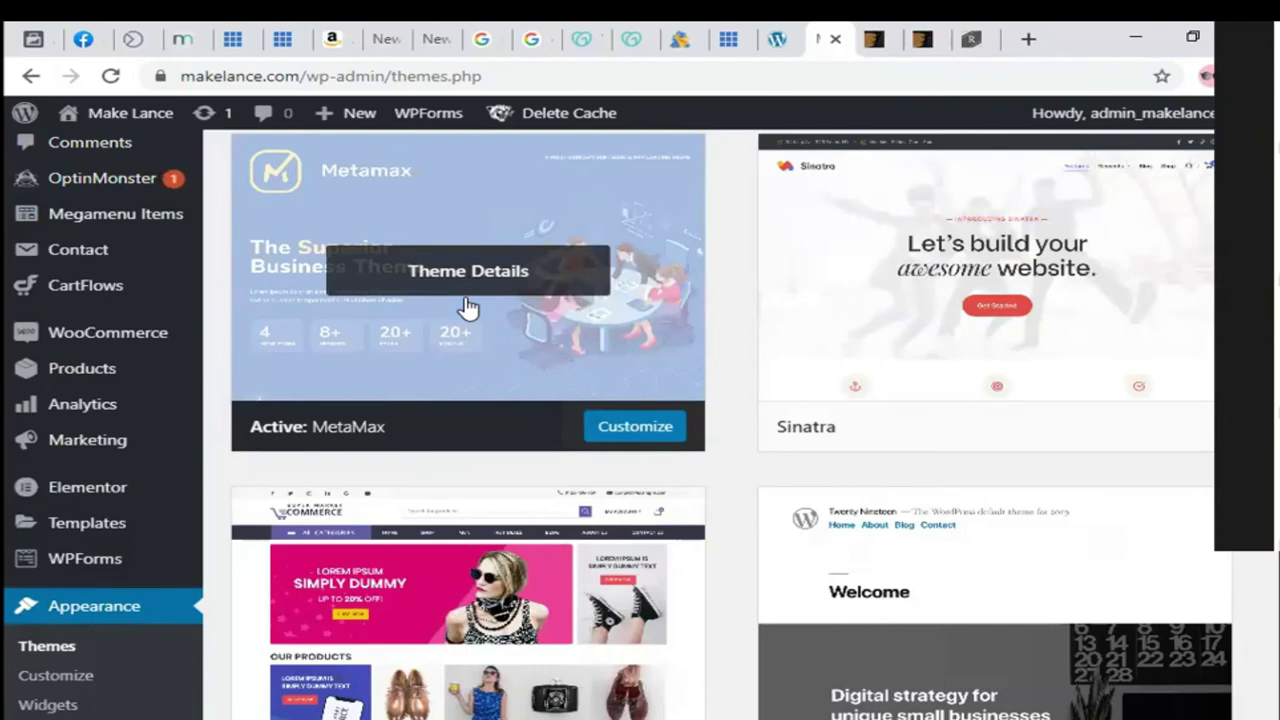
pyautogui.scroll(-3, 86, 640)
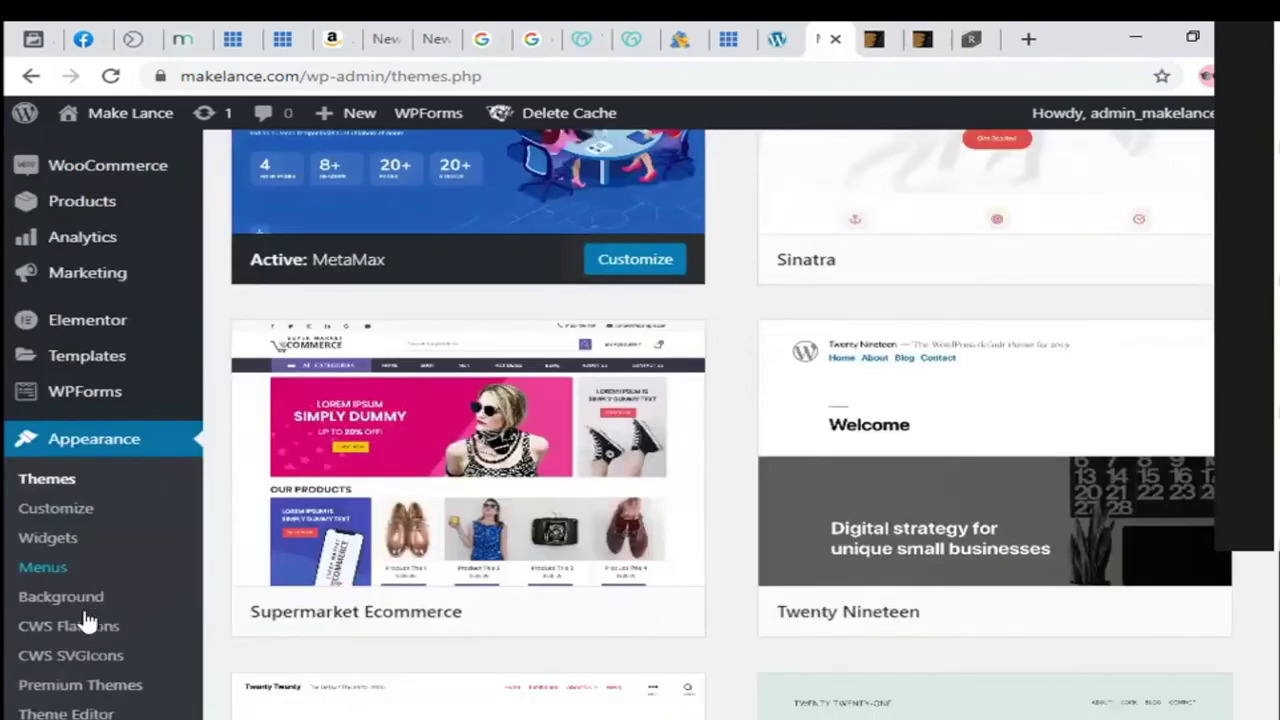
pyautogui.scroll(6, 90, 340)
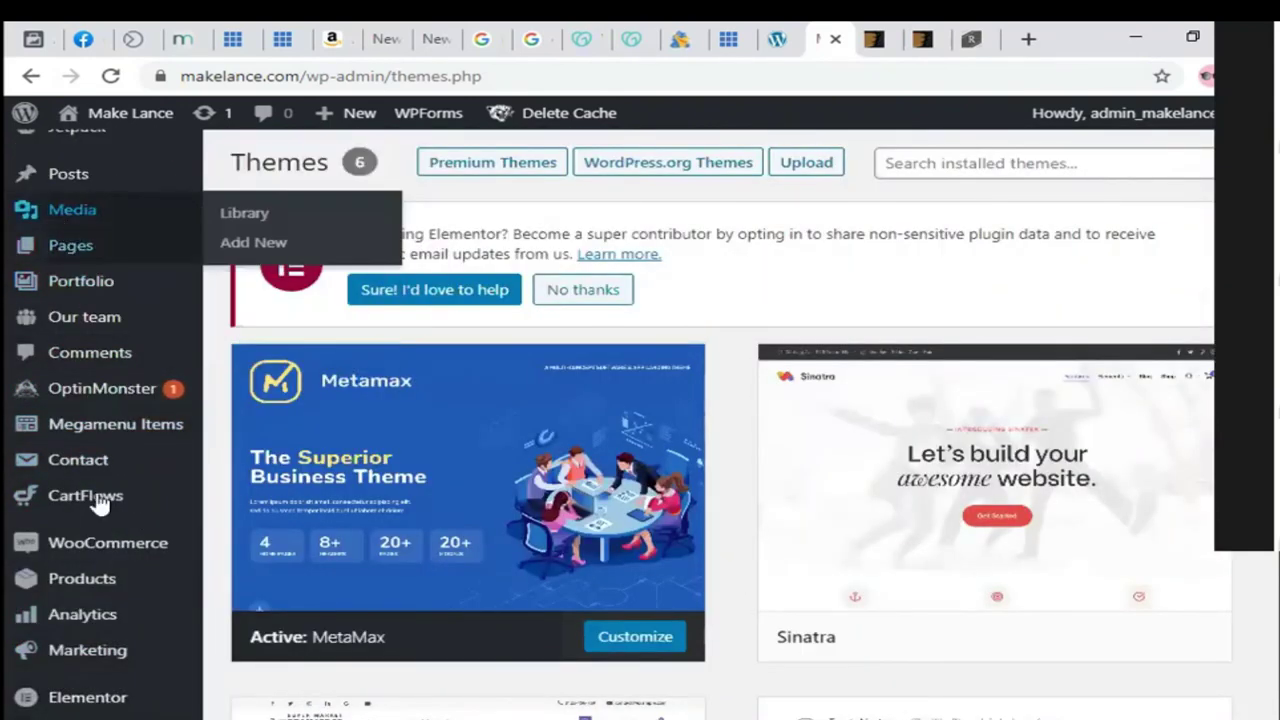
pyautogui.scroll(-4, 105, 605)
pyautogui.moveTo(115, 418)
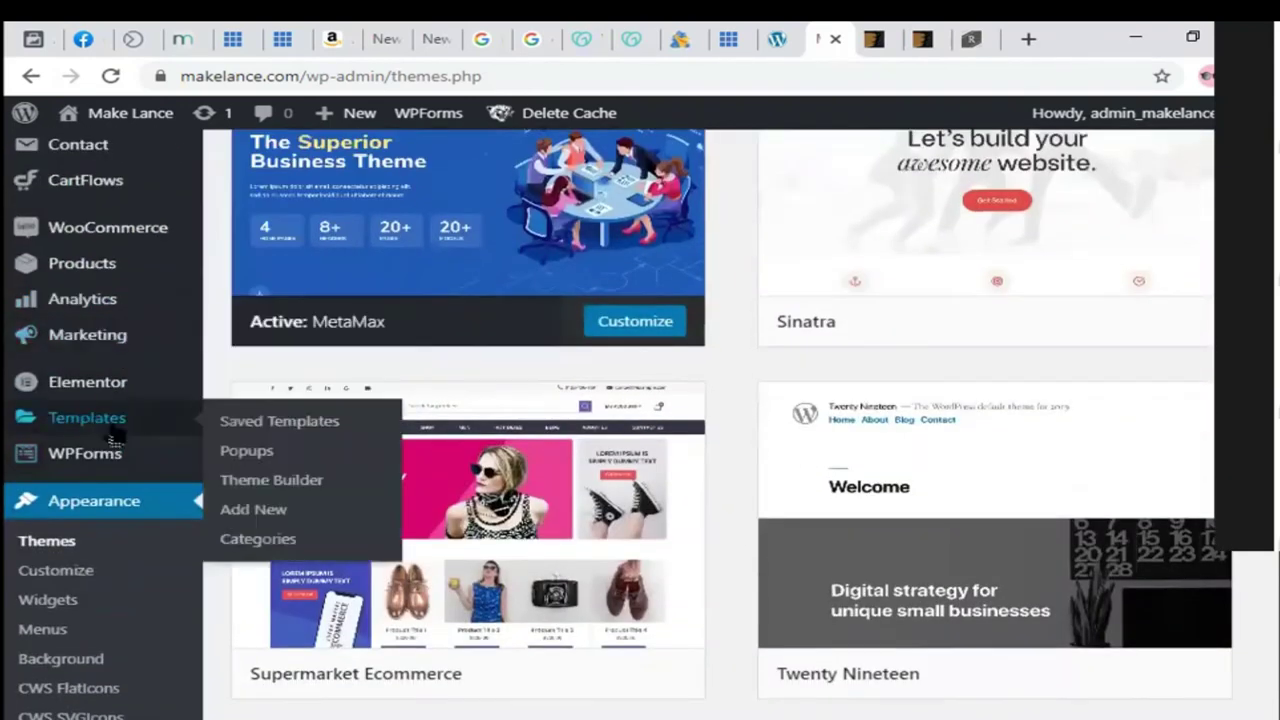
pyautogui.scroll(-4, 114, 568)
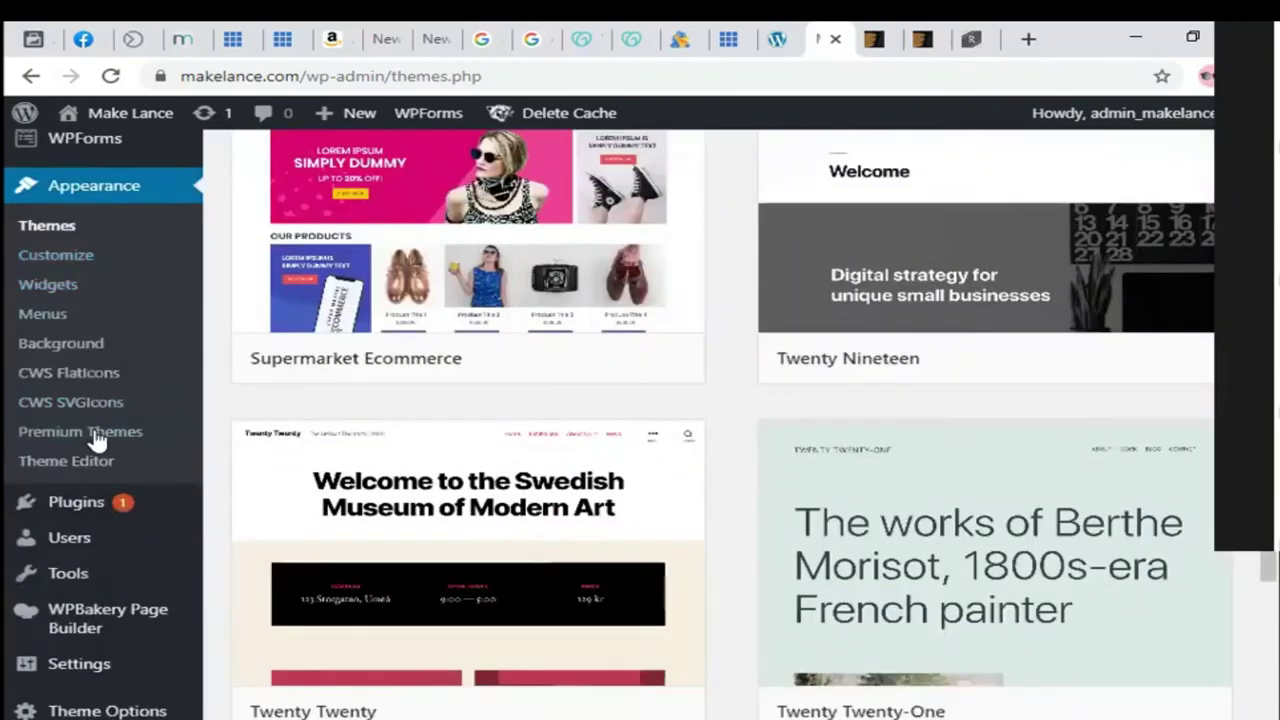
pyautogui.scroll(-4, 70, 578)
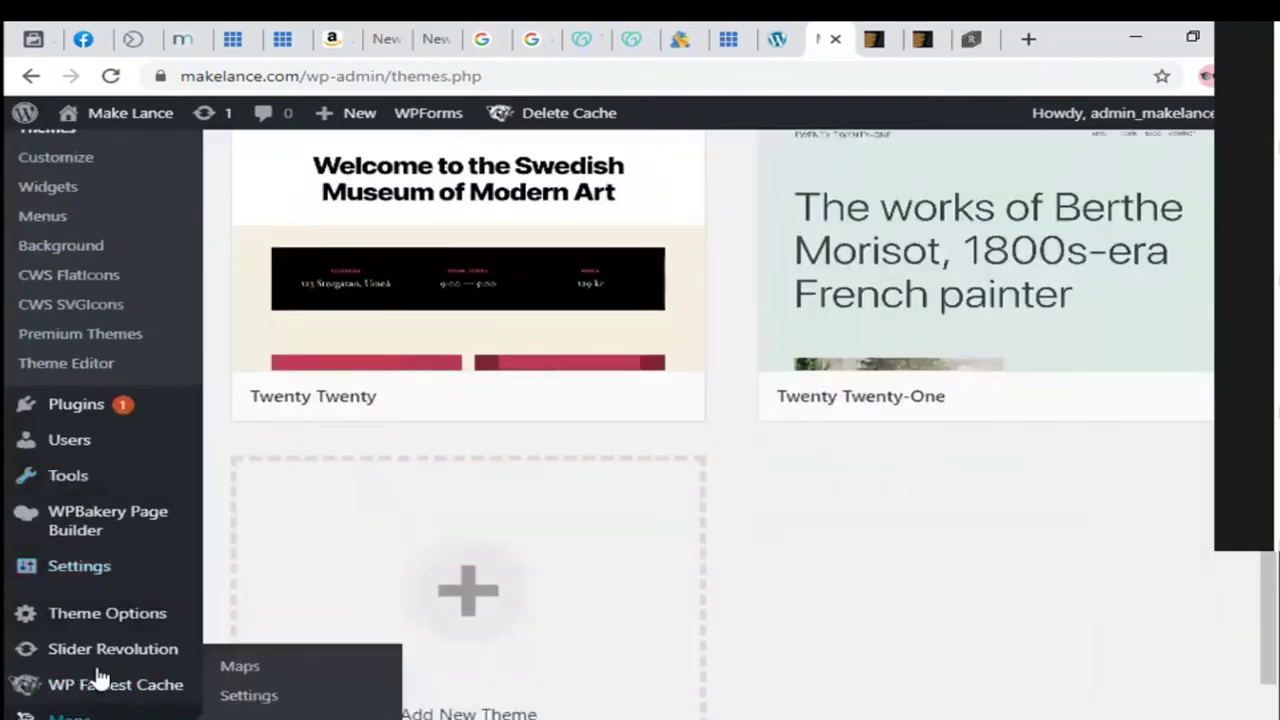
pyautogui.moveTo(101, 621)
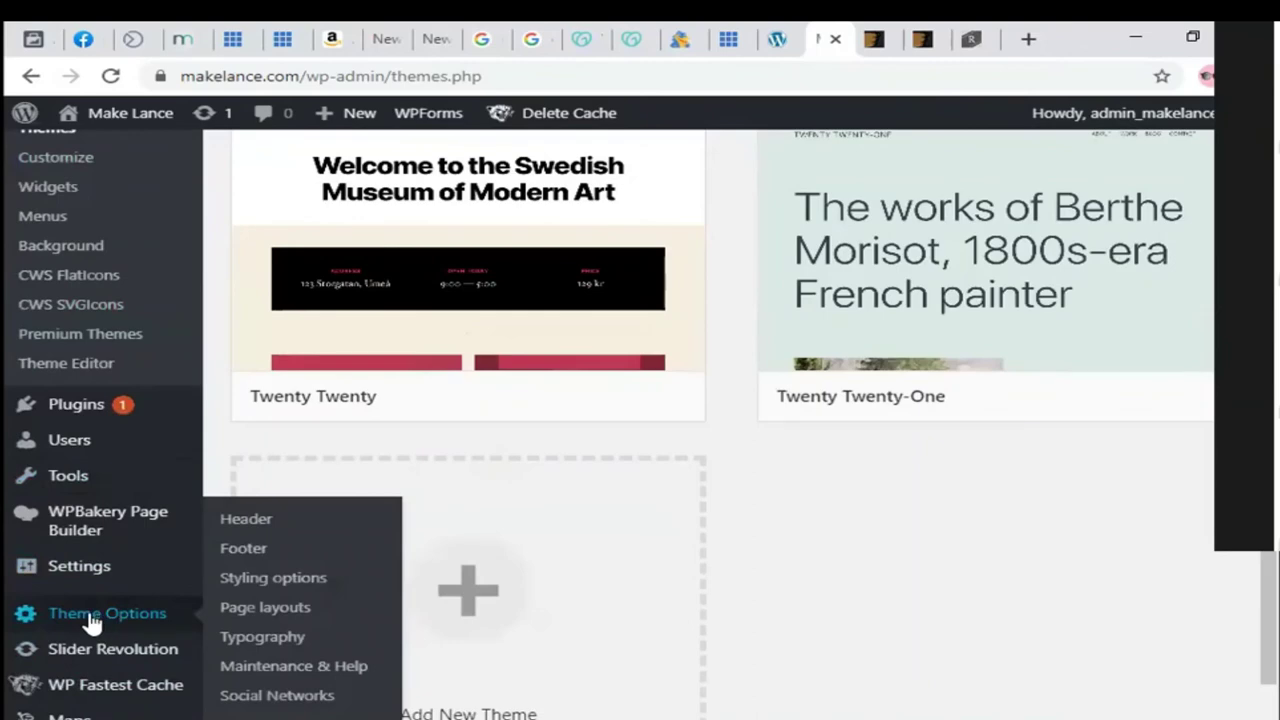
pyautogui.click(89, 621)
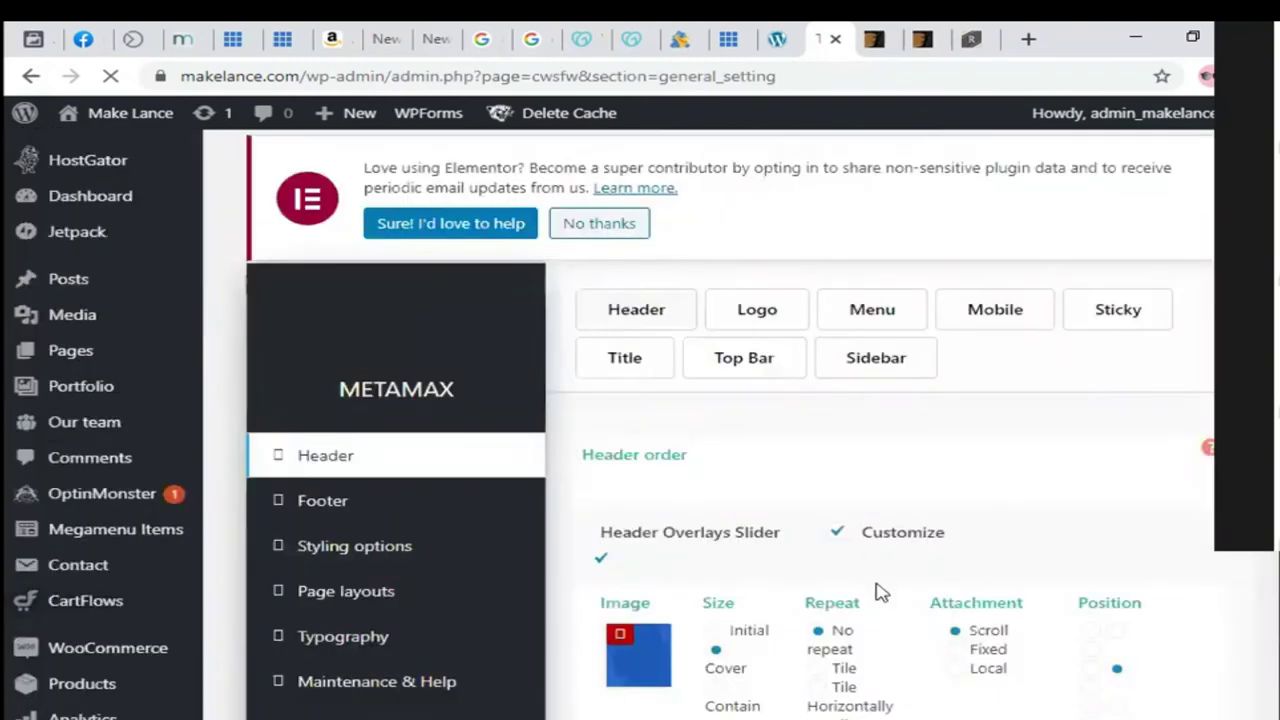
# Step: View the MetaMax Header options and open the Footer options to look over the logo, icon and layout settings
pyautogui.scroll(-3, 551, 606)
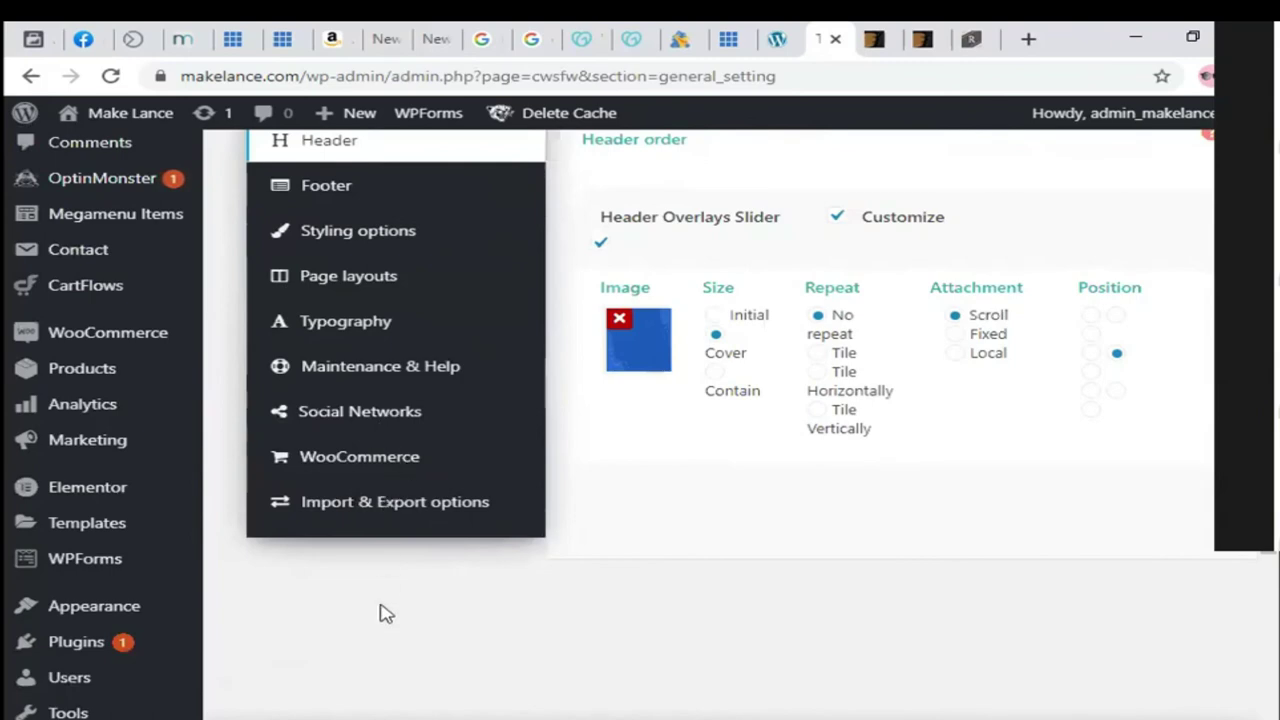
pyautogui.scroll(2, 380, 609)
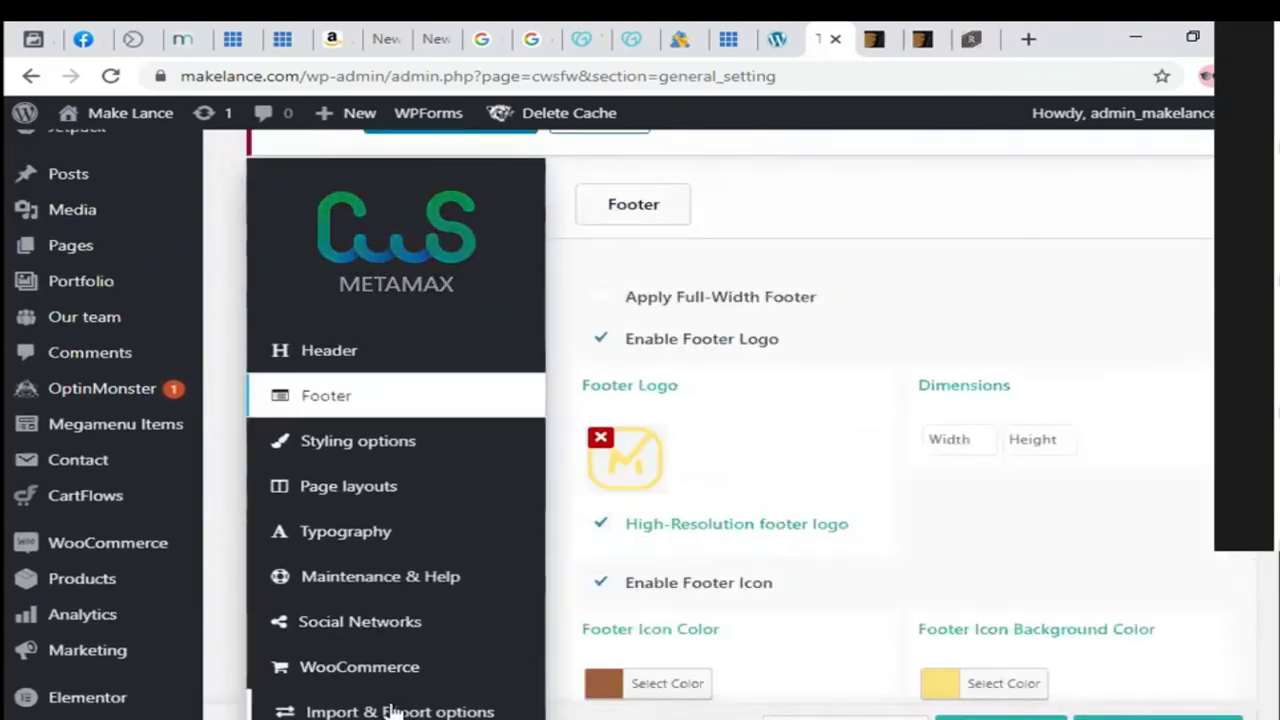
pyautogui.scroll(1, 958, 597)
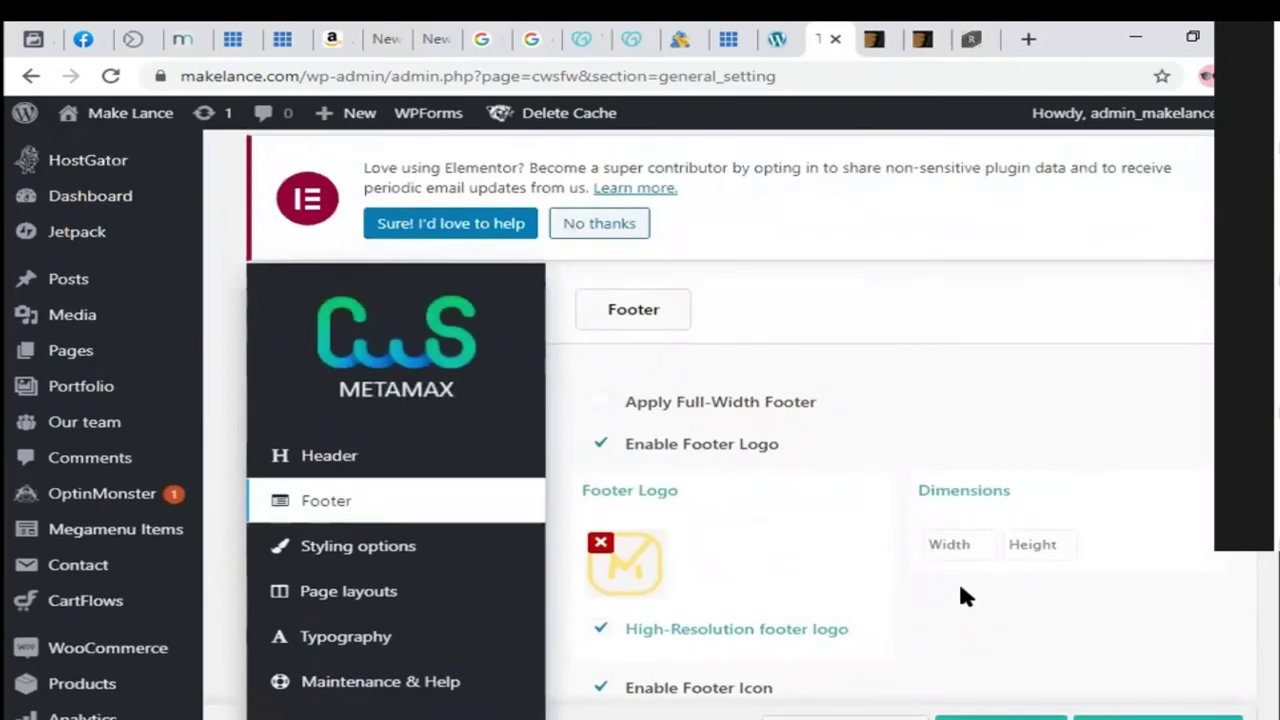
pyautogui.scroll(-3, 461, 510)
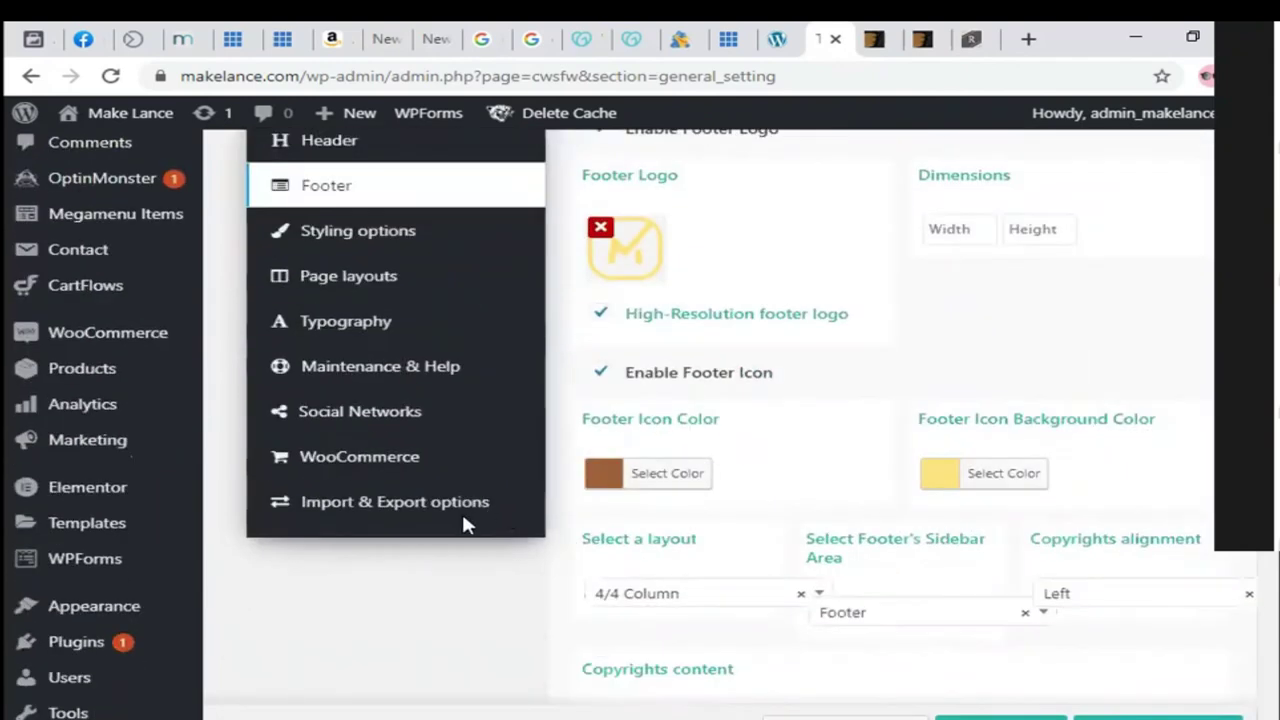
# Step: Open the Import & Export options and look over the theme data import and export controls
pyautogui.click(400, 503)
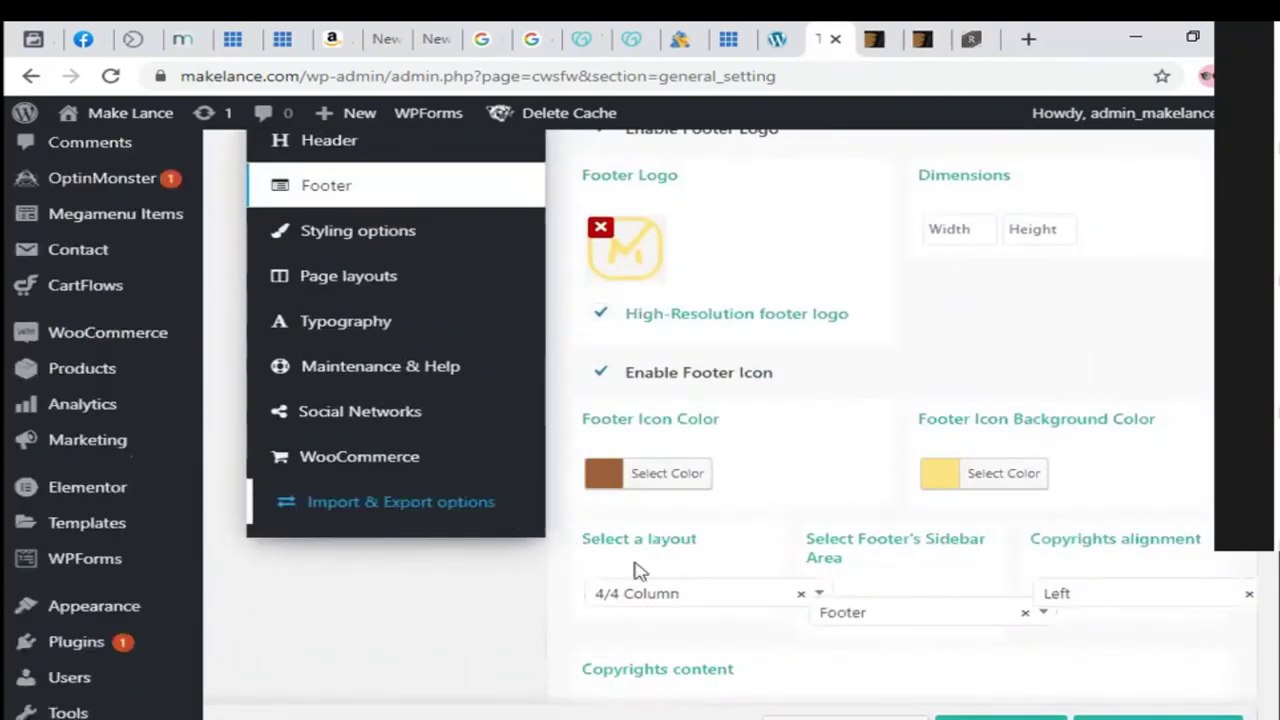
pyautogui.click(357, 503)
pyautogui.scroll(2, 880, 580)
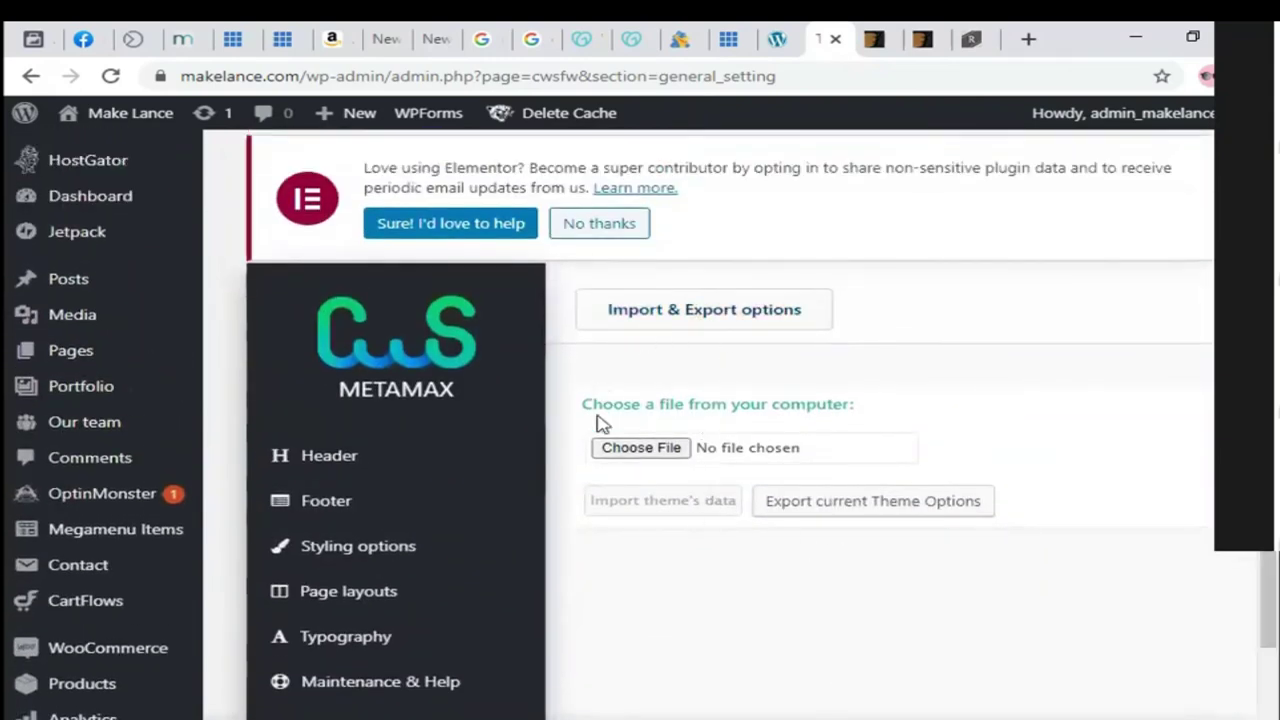
pyautogui.scroll(-5, 605, 560)
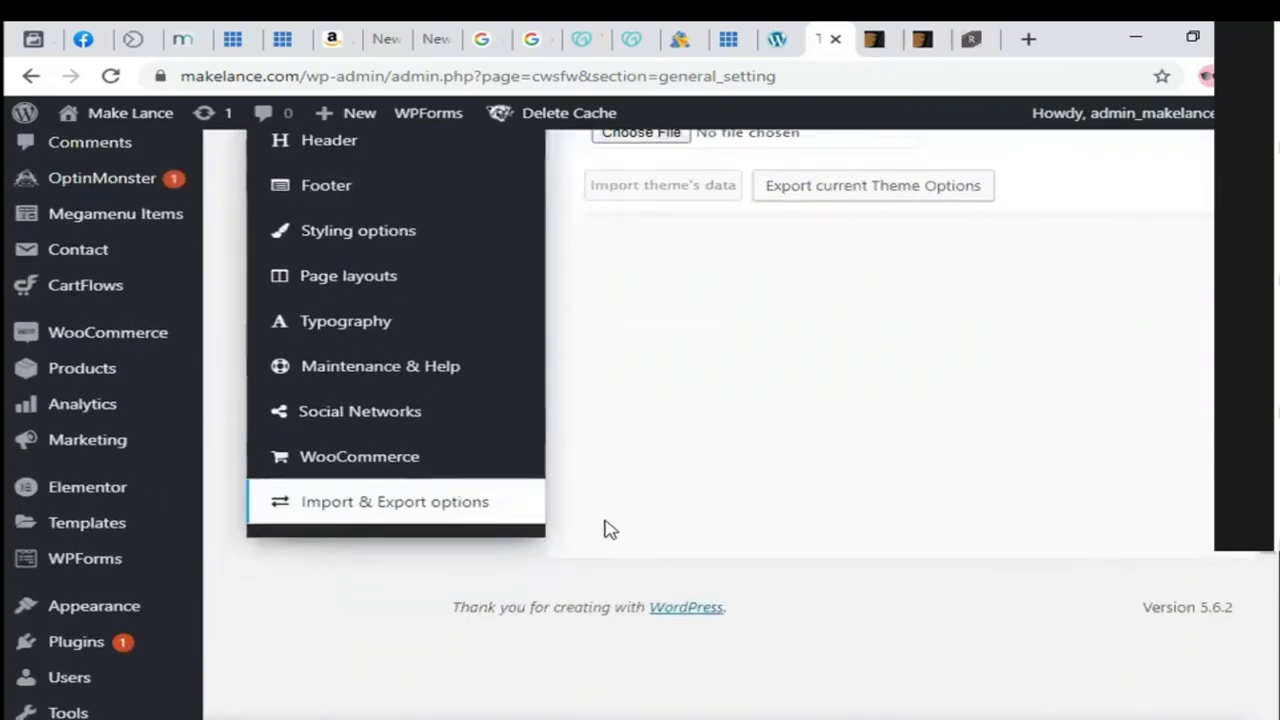
pyautogui.scroll(5, 374, 517)
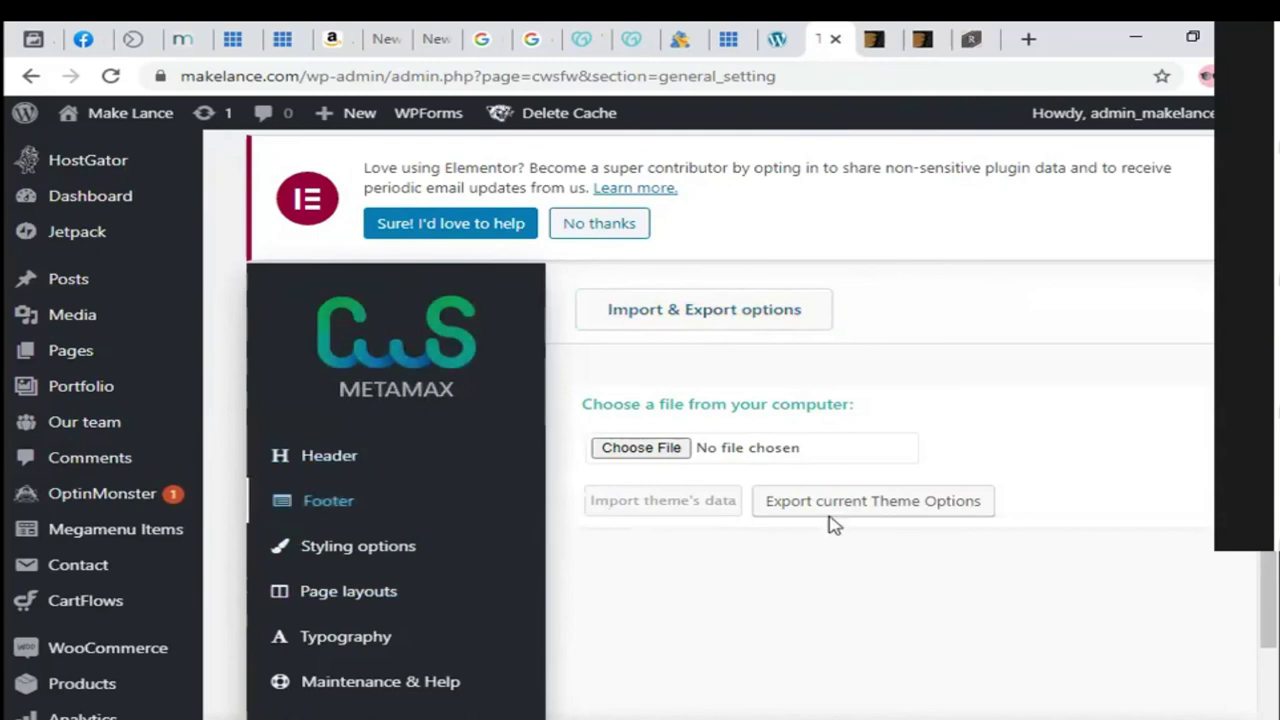
pyautogui.scroll(-7, 729, 615)
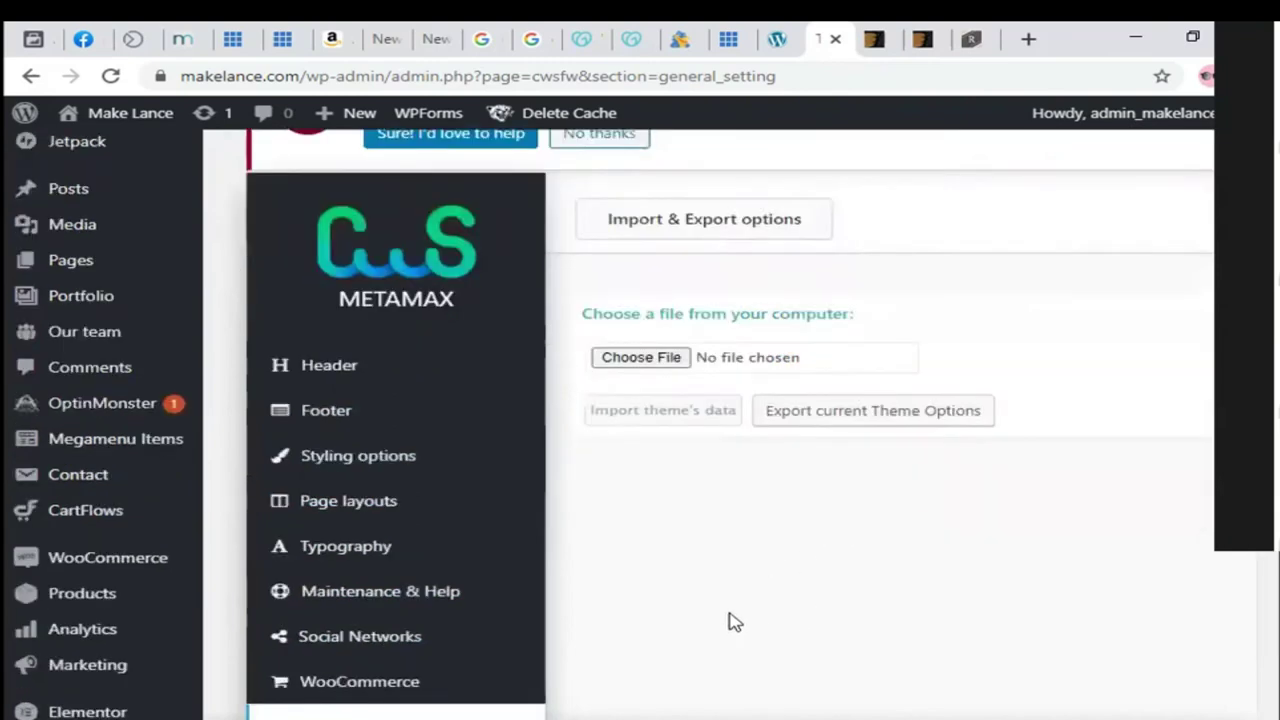
pyautogui.scroll(3, 657, 583)
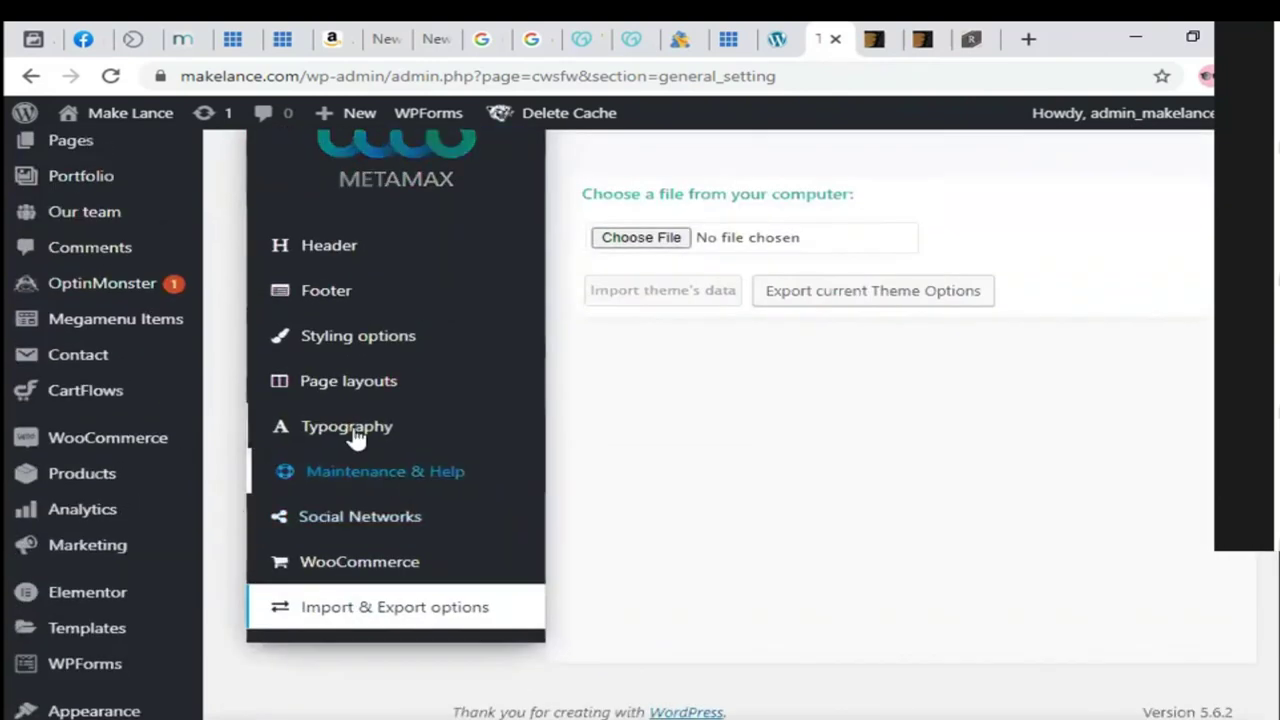
# Step: View the Styling, Footer, Header and Page layouts options, and go back to the Header options
pyautogui.click(364, 345)
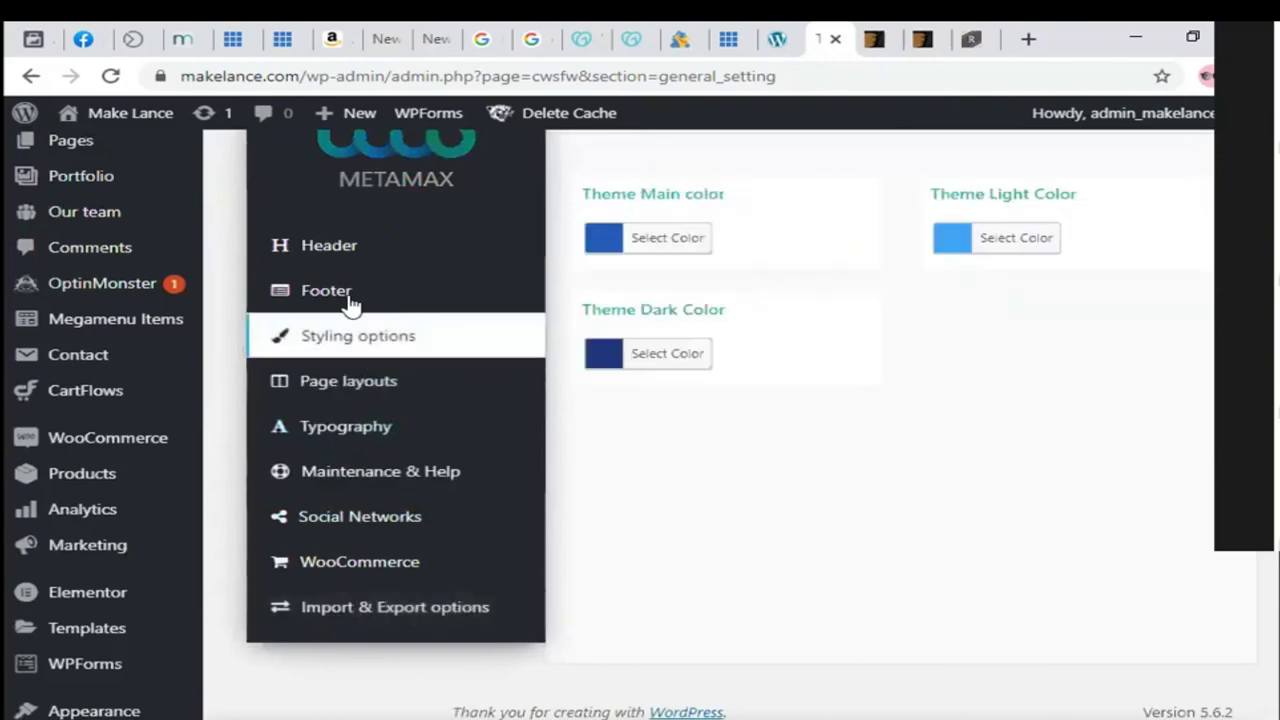
pyautogui.click(362, 297)
pyautogui.click(335, 350)
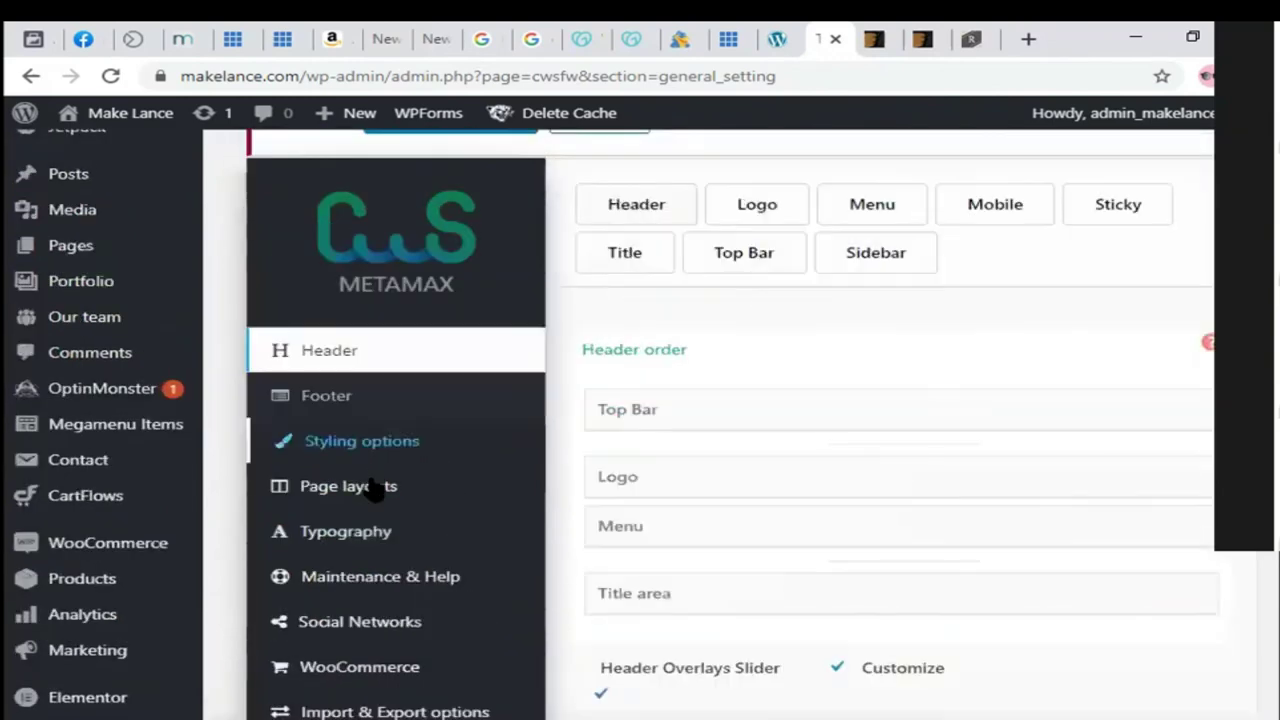
pyautogui.click(371, 488)
pyautogui.click(380, 350)
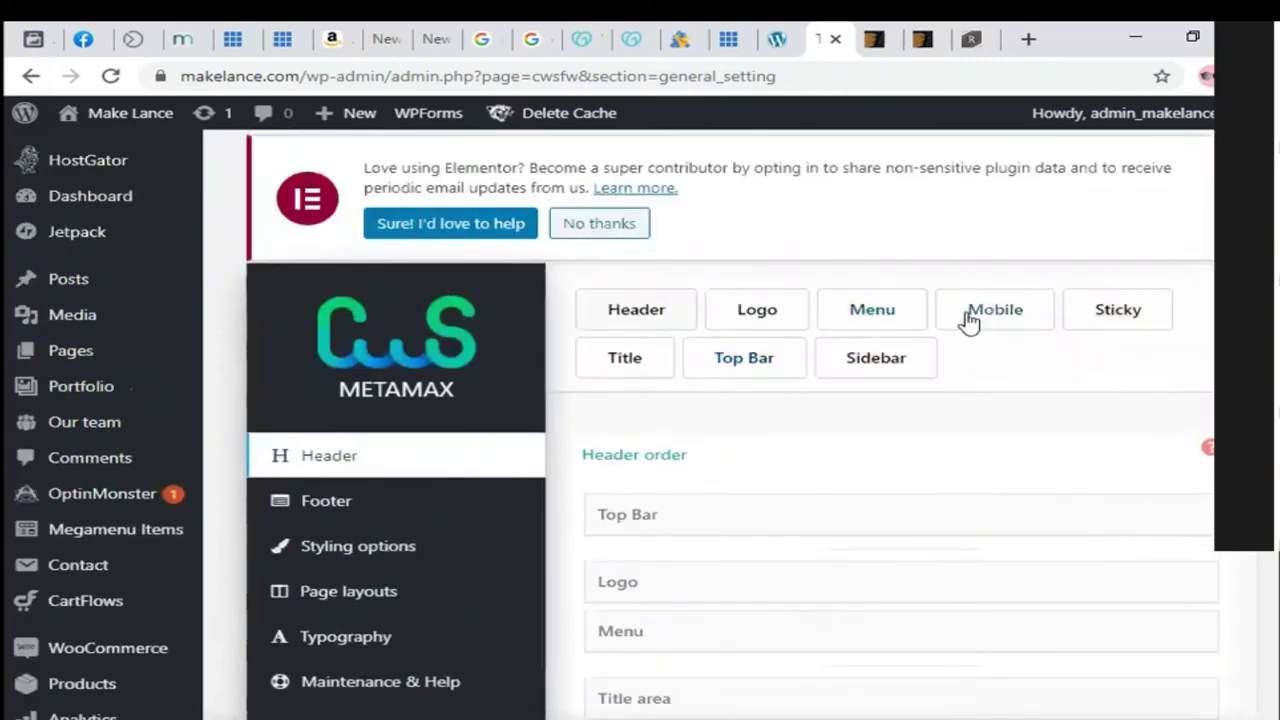
# Step: Go through the Footer, Styling, Page layouts, Typography, Maintenance & Help, Social Networks and WooCommerce sections of the theme options
pyautogui.scroll(-5, 700, 520)
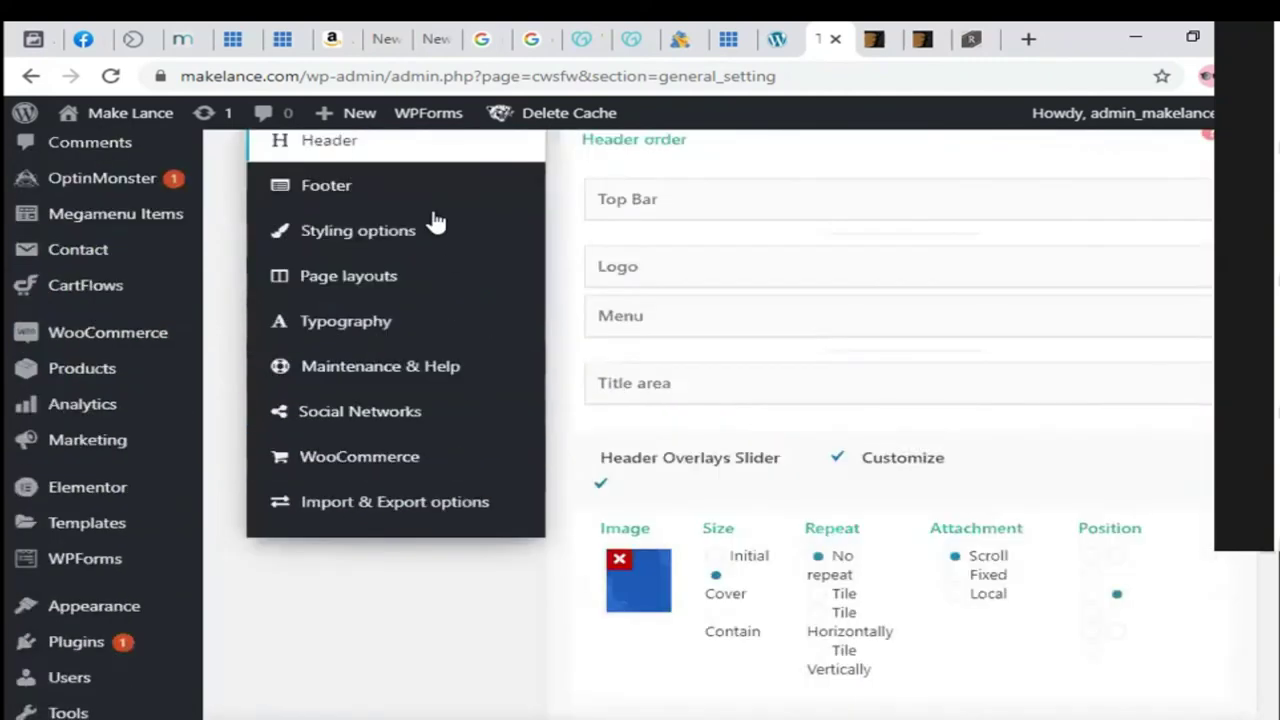
pyautogui.click(385, 195)
pyautogui.click(385, 245)
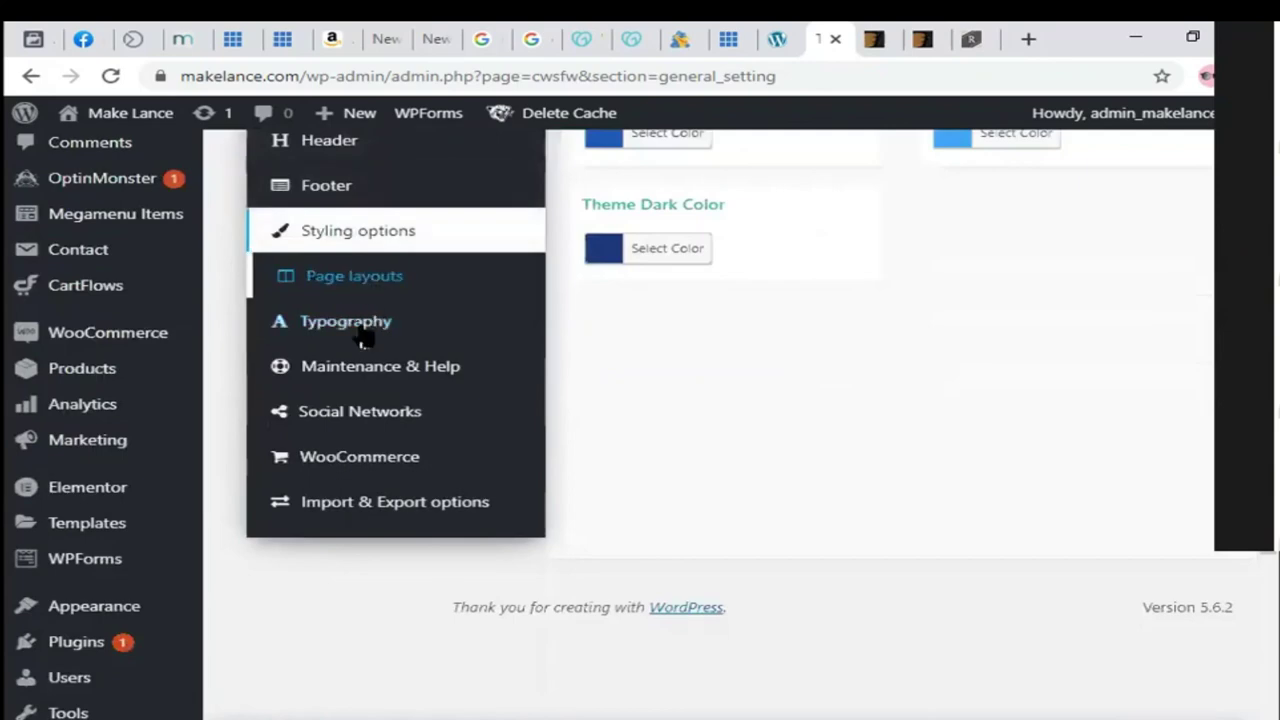
pyautogui.click(368, 292)
pyautogui.scroll(2, 522, 565)
pyautogui.click(395, 533)
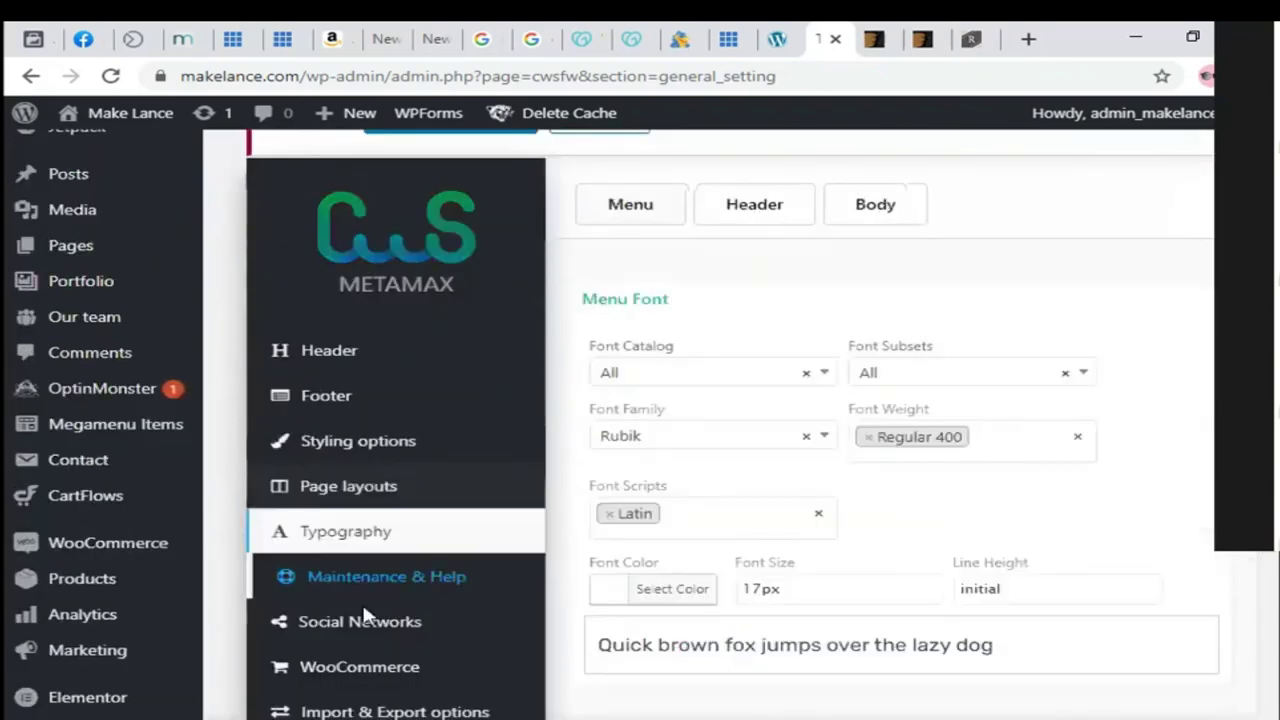
pyautogui.click(370, 578)
pyautogui.click(365, 622)
pyautogui.click(365, 668)
pyautogui.scroll(-2, 405, 650)
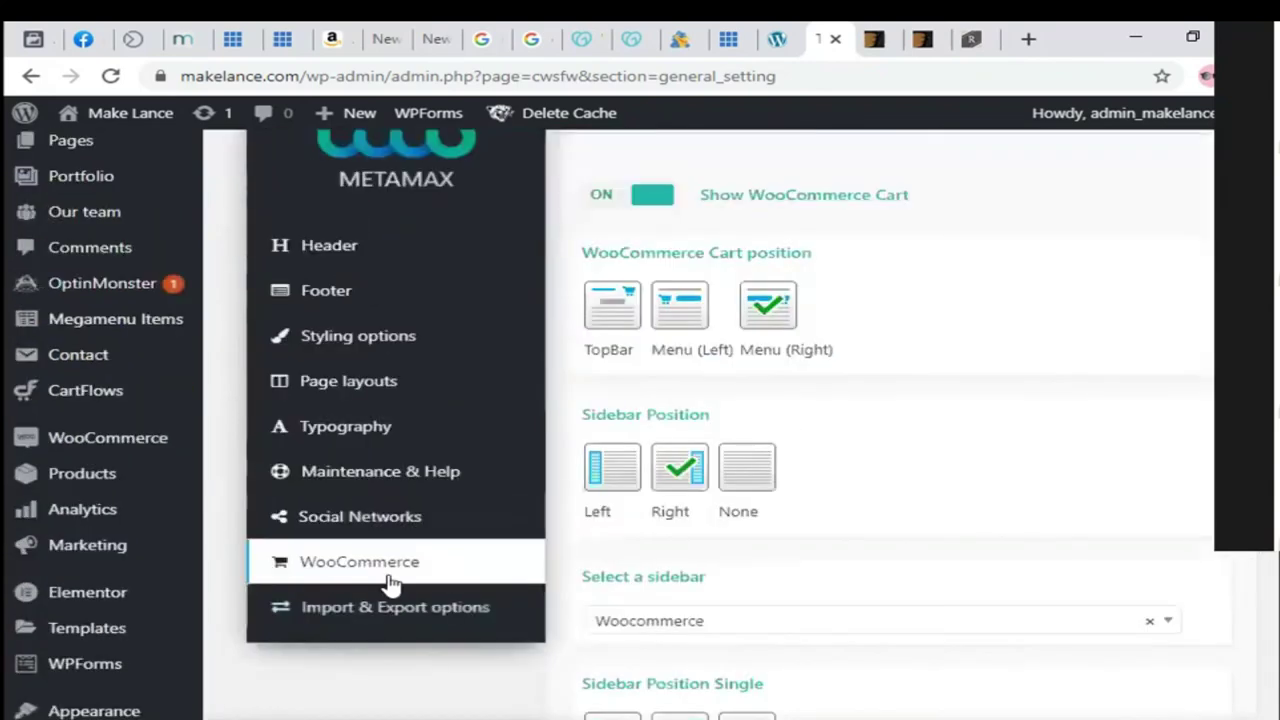
# Step: View the Import & Export options, open the file chooser for importing theme data and cancel it
pyautogui.click(391, 610)
pyautogui.scroll(3, 731, 591)
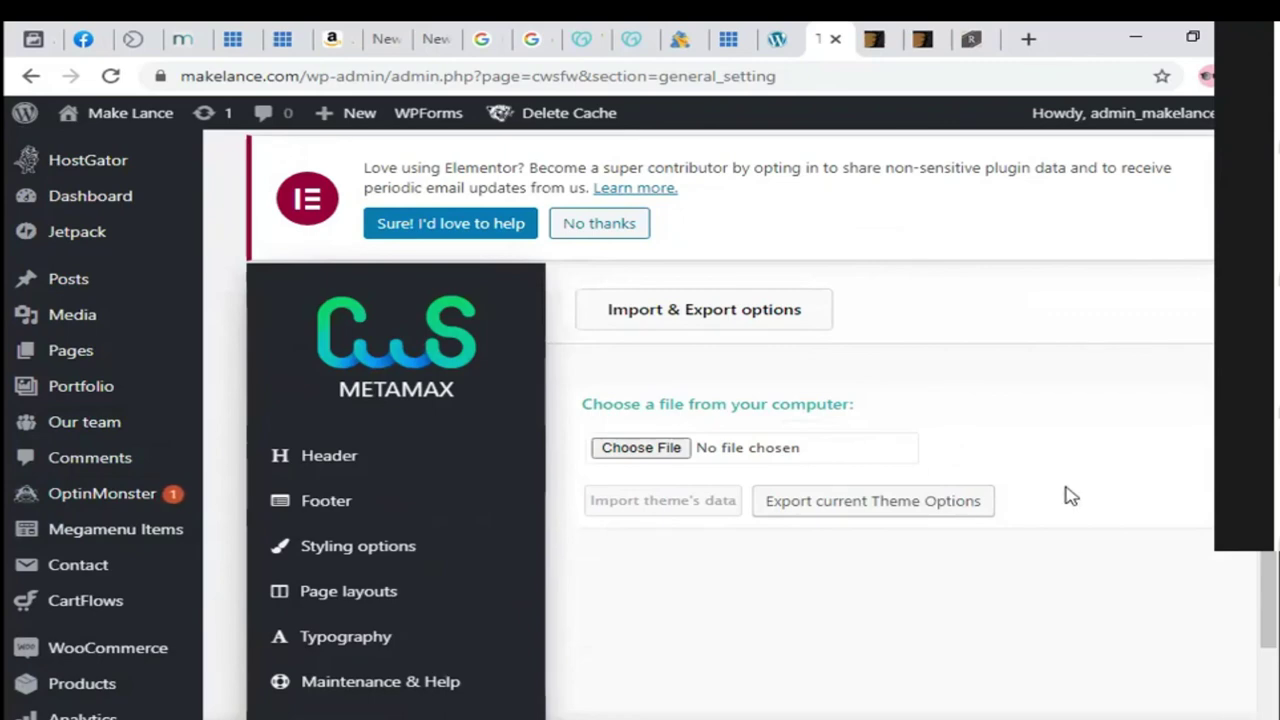
pyautogui.click(672, 448)
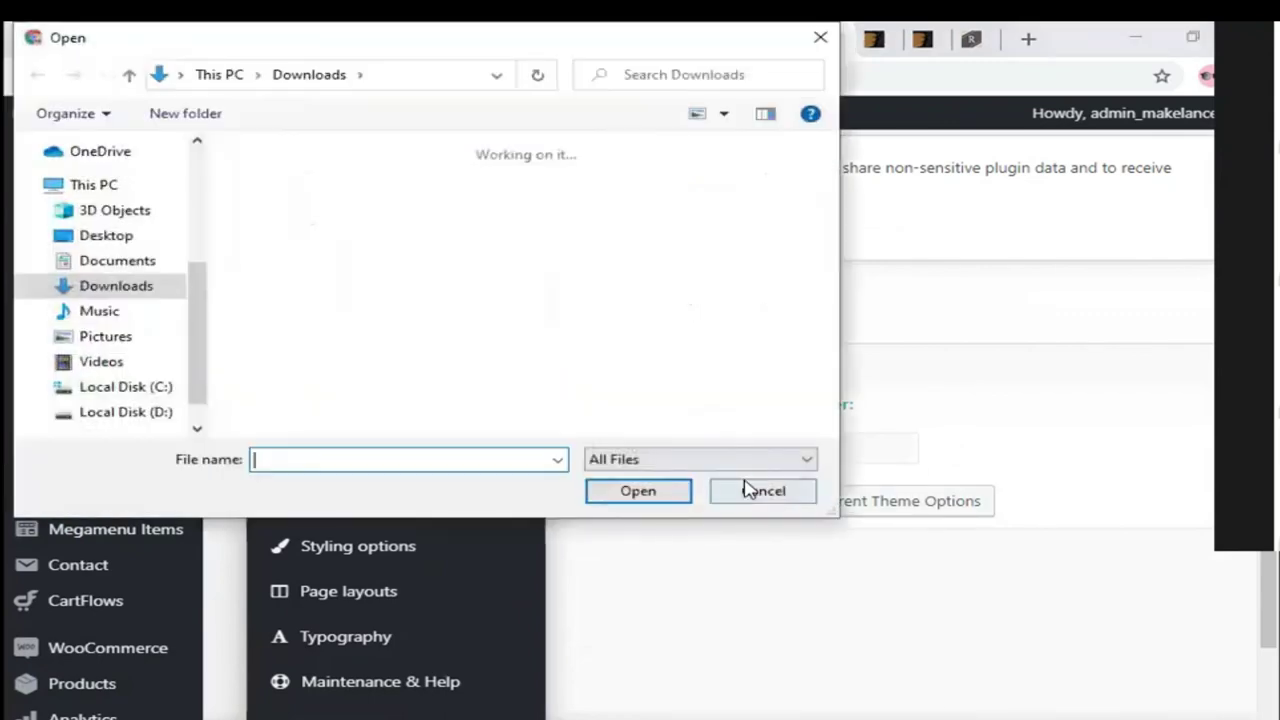
pyautogui.click(760, 489)
pyautogui.scroll(-2, 680, 450)
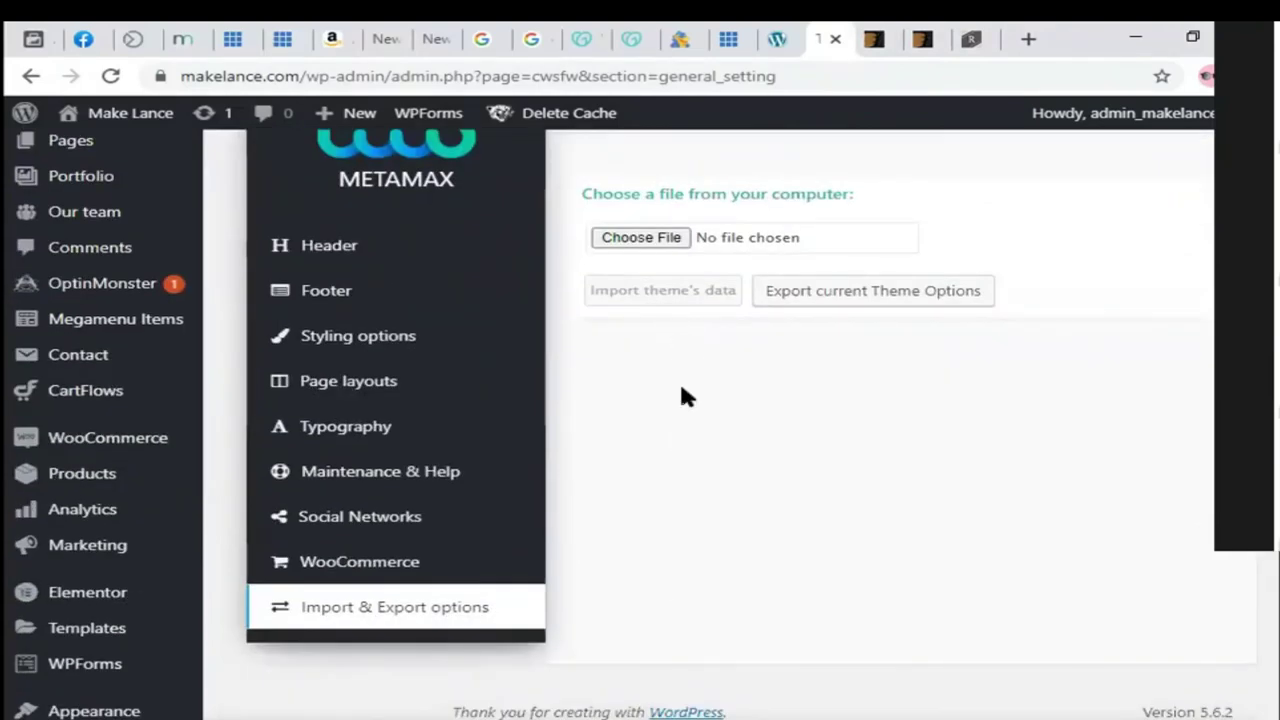
# Step: Close the Corano theme preview on ThemeForest and return to the WordPress admin dashboard
pyautogui.hotkey('ctrl', 'Tab')
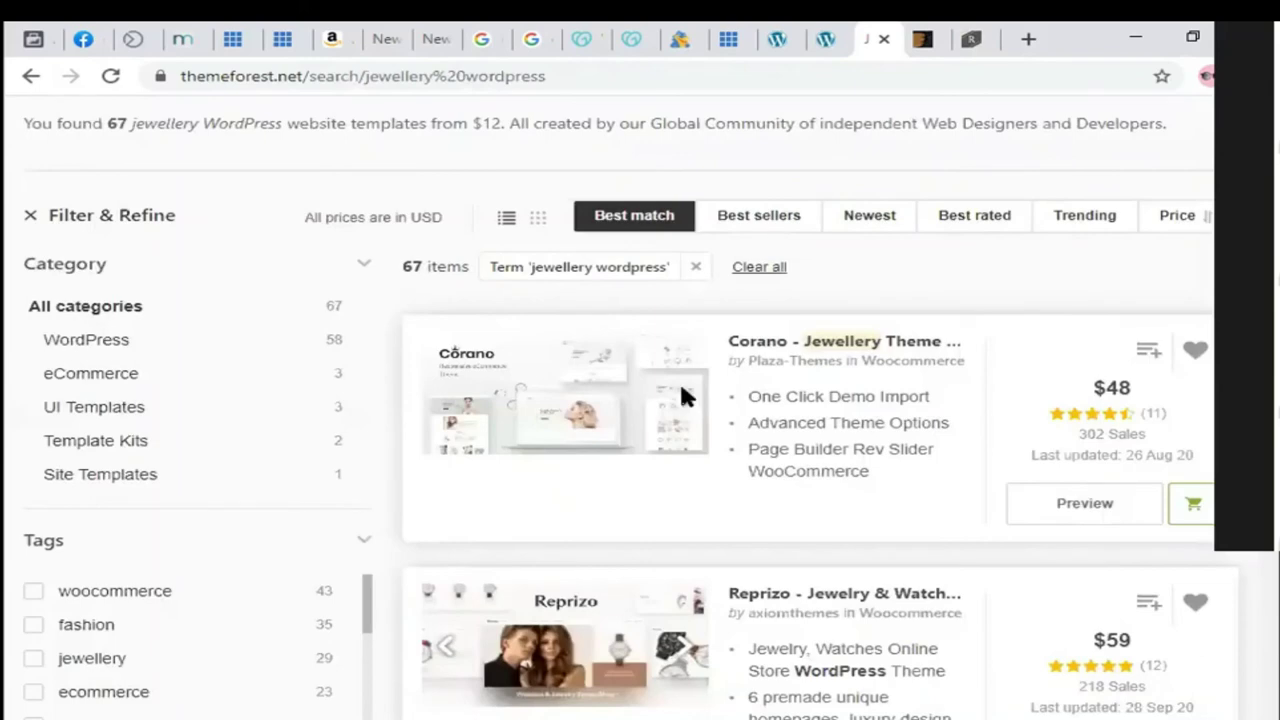
pyautogui.hotkey('ctrl', 'Tab')
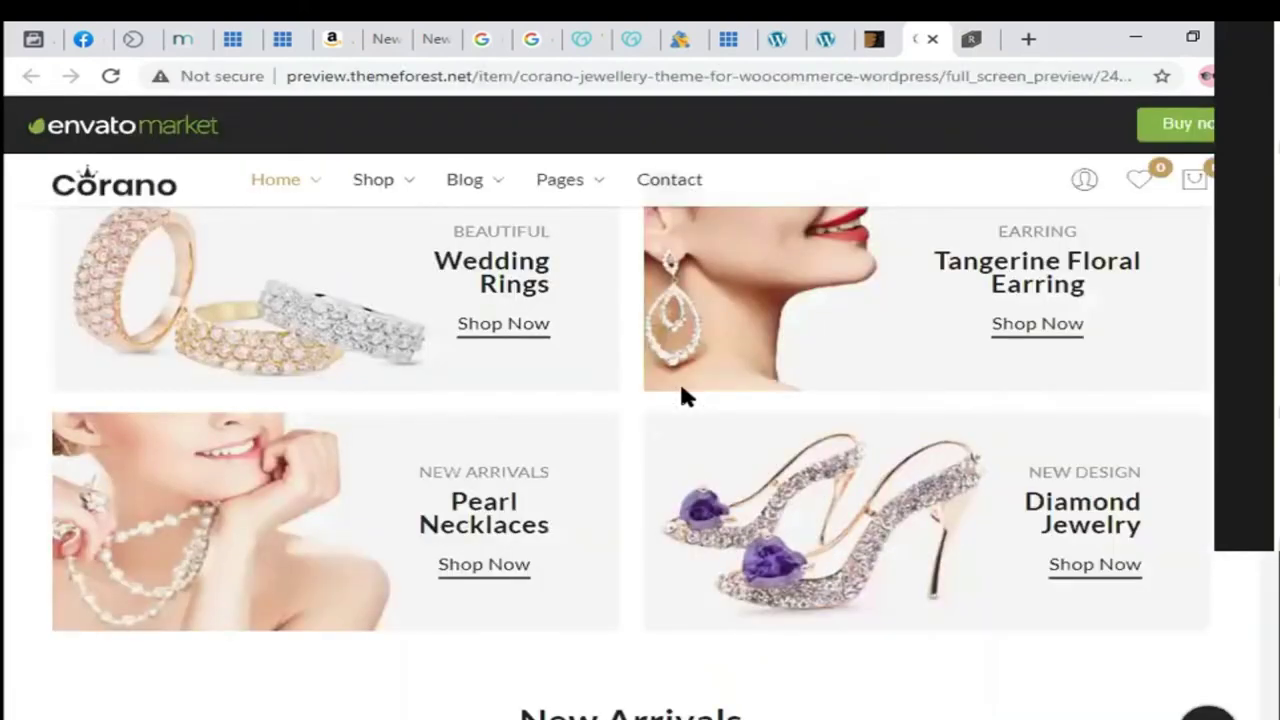
pyautogui.hotkey('ctrl', 'w')
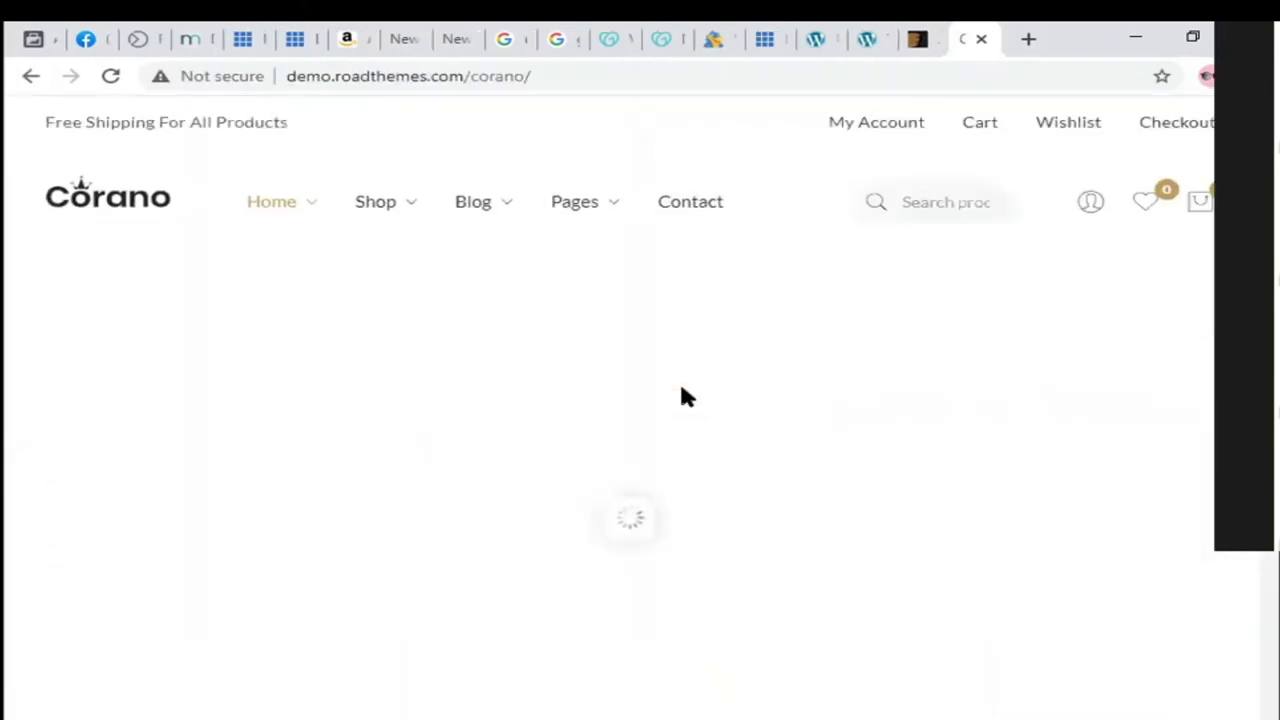
pyautogui.hotkey('ctrl', 'shift', 'Tab')
pyautogui.hotkey('ctrl', 'shift', 'Tab')
pyautogui.hotkey('ctrl', 'shift', 'Tab')
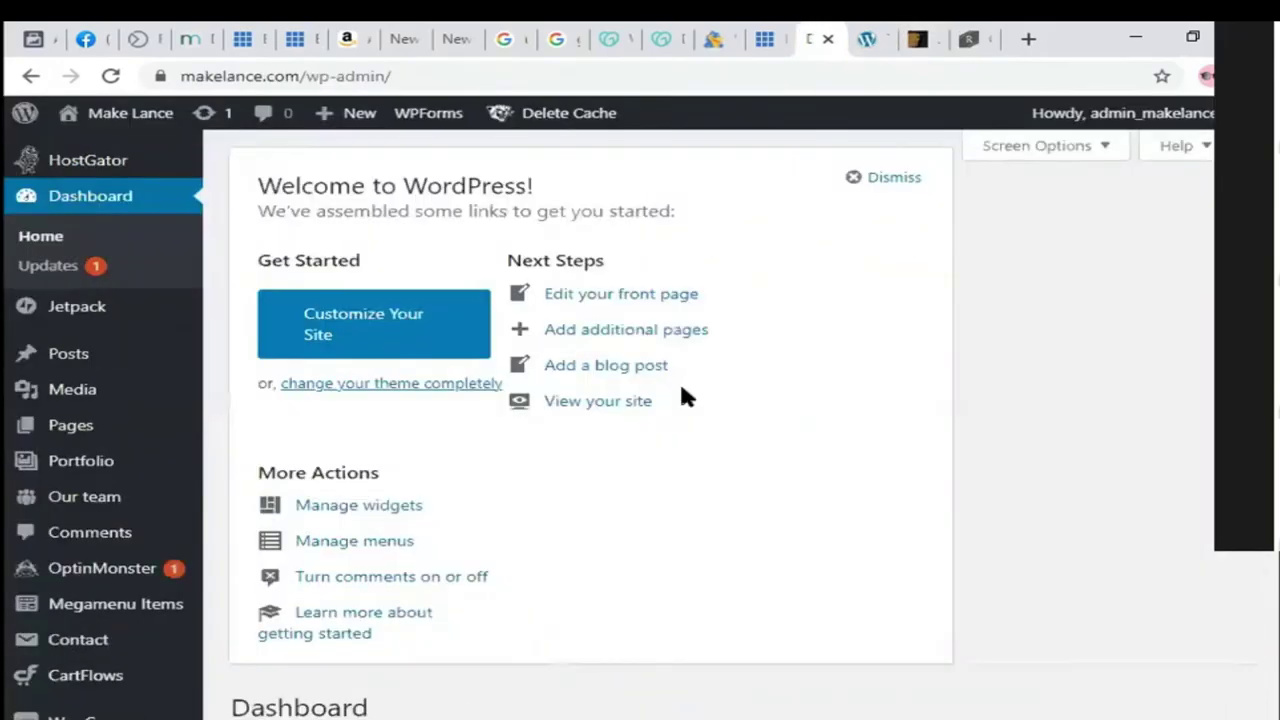